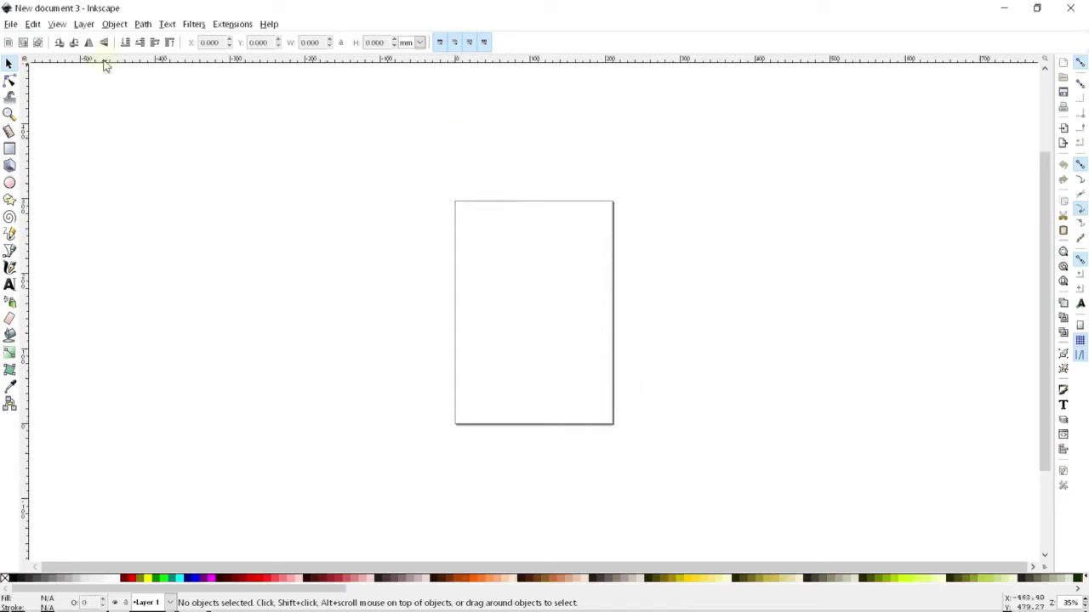
Step: Set the document's display units to inches in Document Properties
left_click(10, 23)
left_click(57, 236)
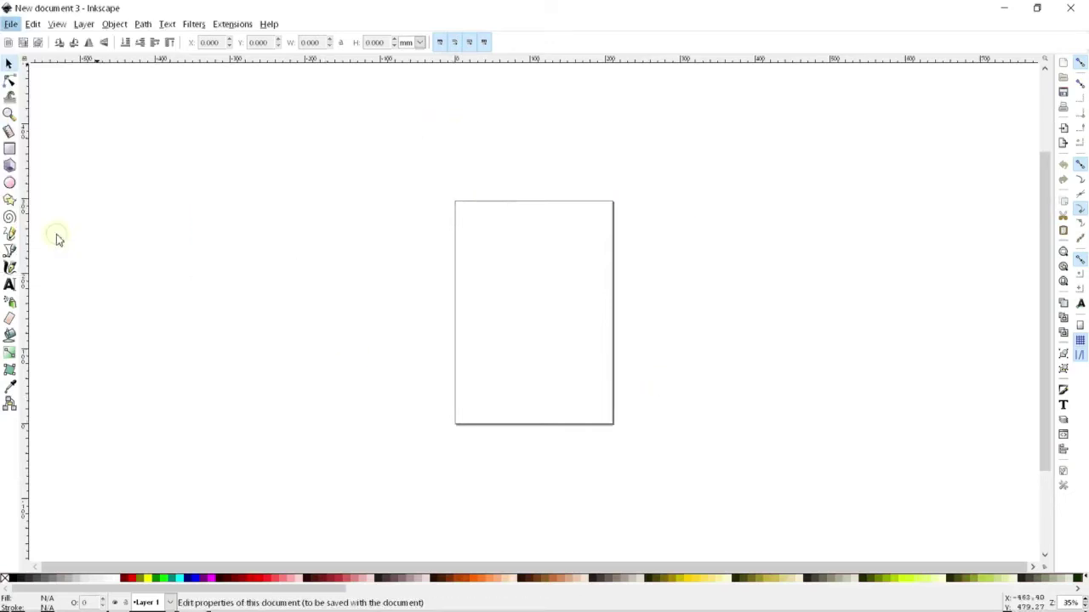
left_click_drag(495, 87, 353, 47)
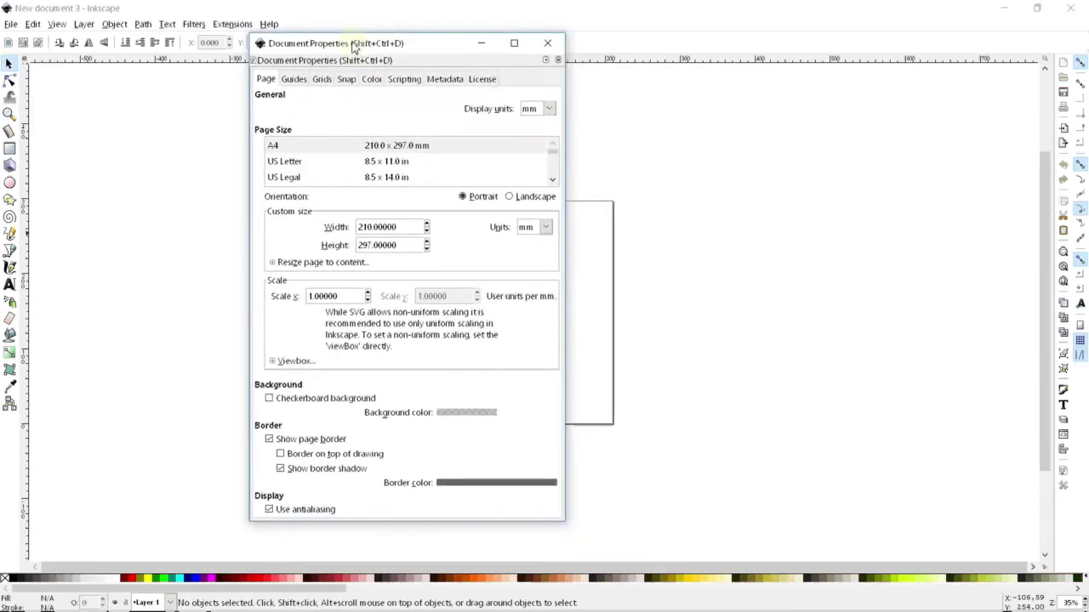
left_click(549, 111)
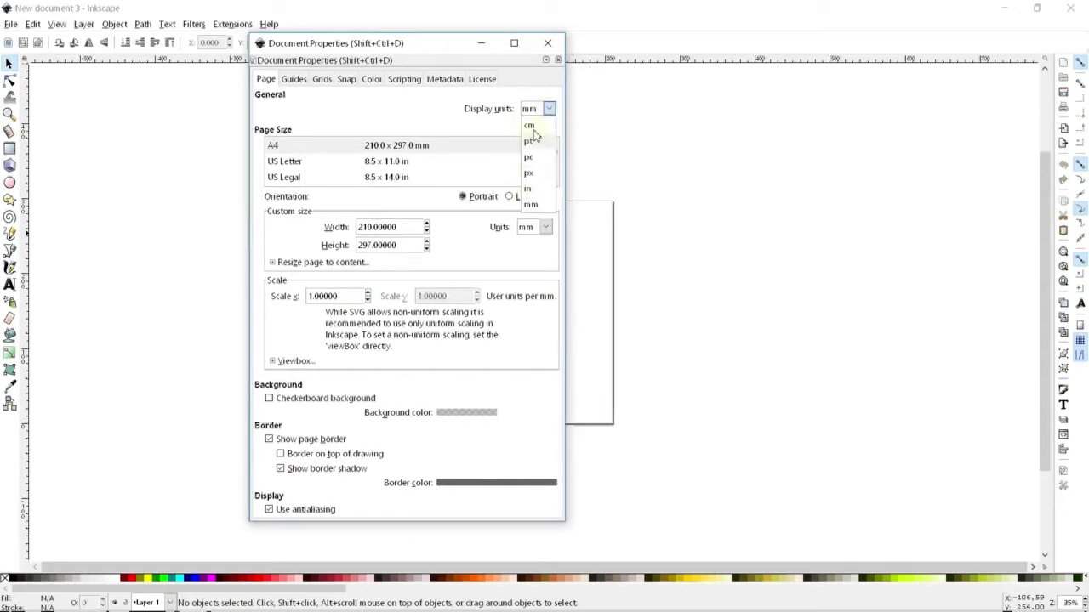
left_click(530, 189)
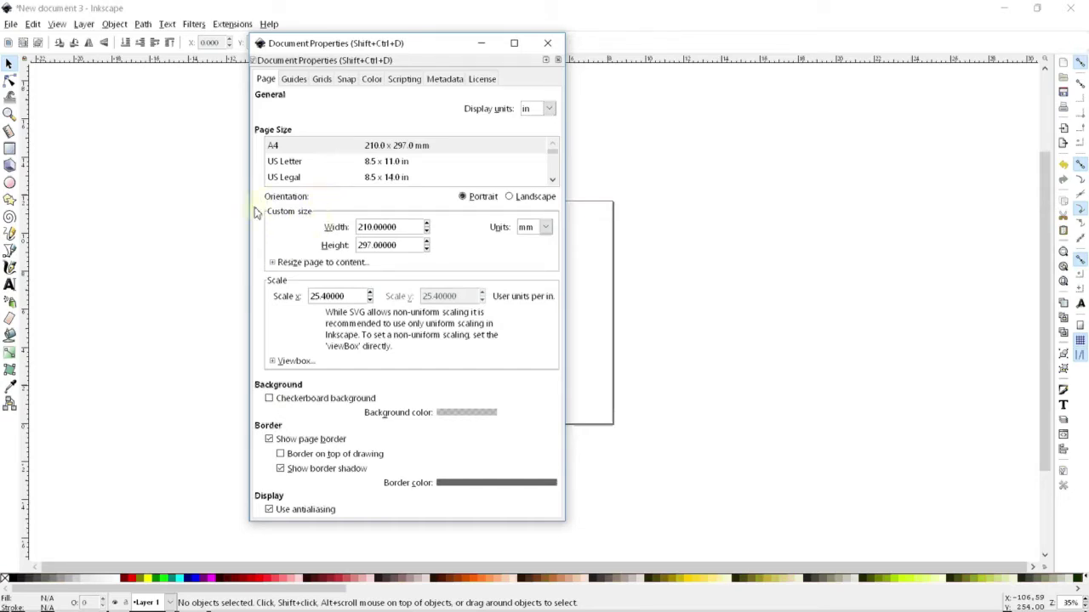
Step: Set the page size units to inches with a 36 in width and 45 in height
left_click(532, 226)
left_click(534, 260)
double_click(400, 226)
type("36")
key("Tab")
type("45")
key("Return")
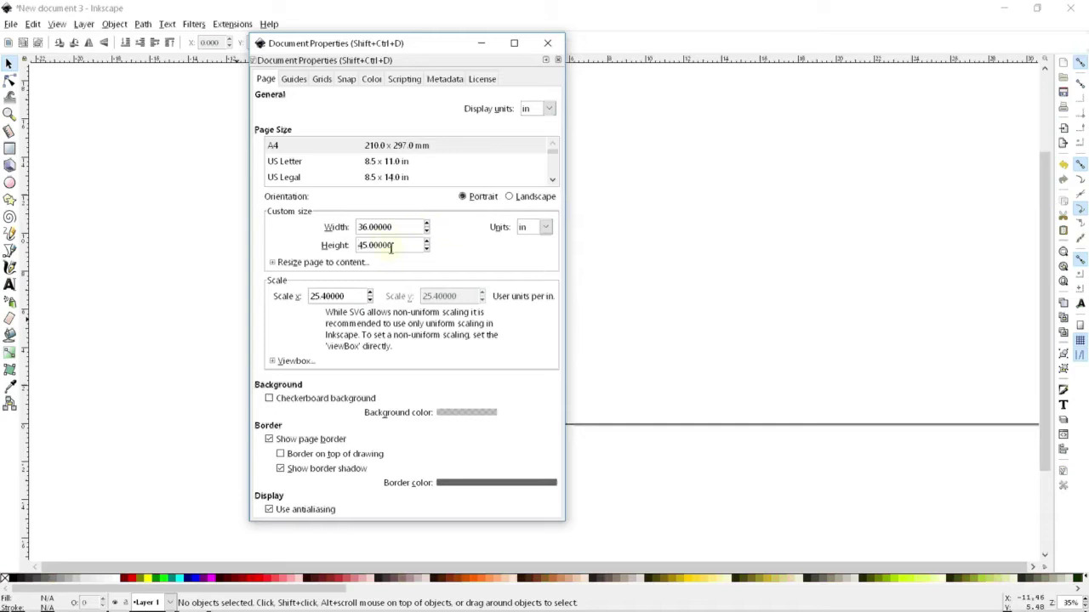
Step: Close the Document Properties dialog
left_click(547, 42)
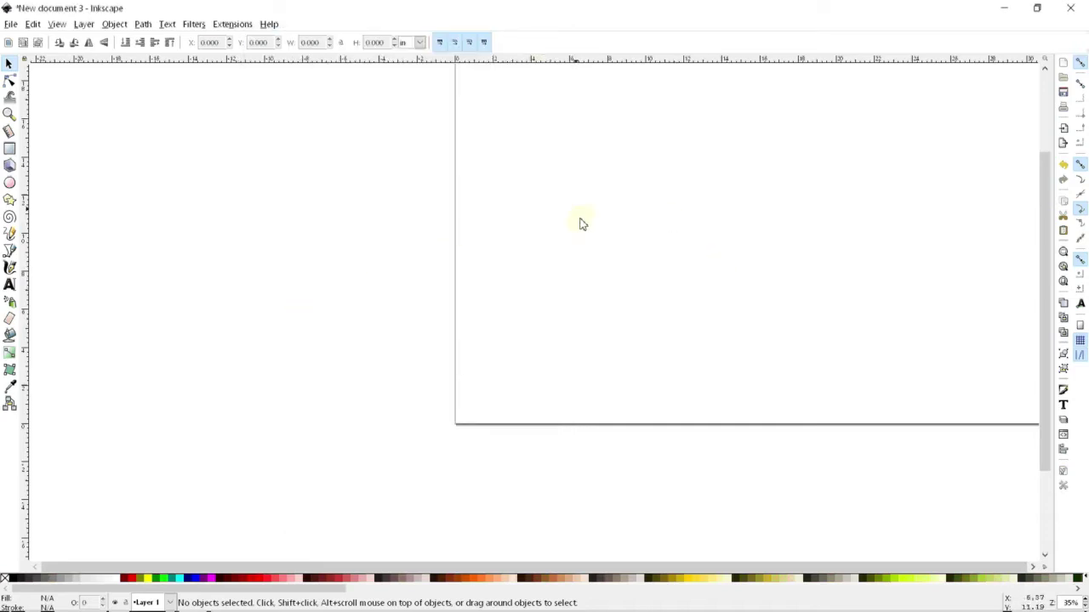
scroll(595, 247, "up", 5)
scroll(611, 261, "up", 2)
scroll(647, 251, "down", 3)
scroll(601, 301, "up", 3)
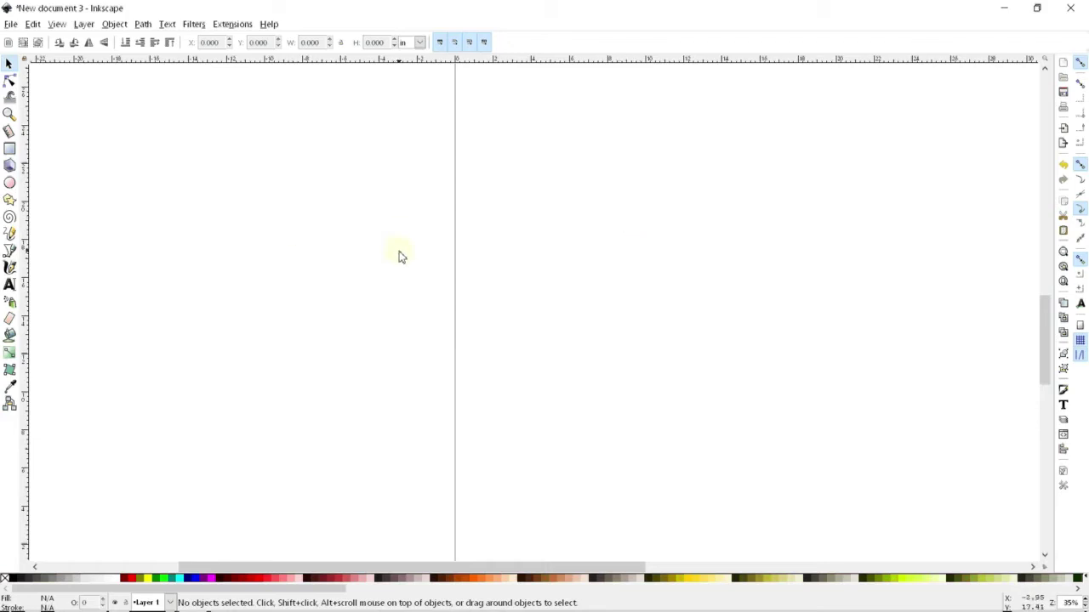
Step: Zoom and scroll until the whole 36 × 45 in page fits on screen
left_click(567, 316)
scroll(567, 320, "down", 3)
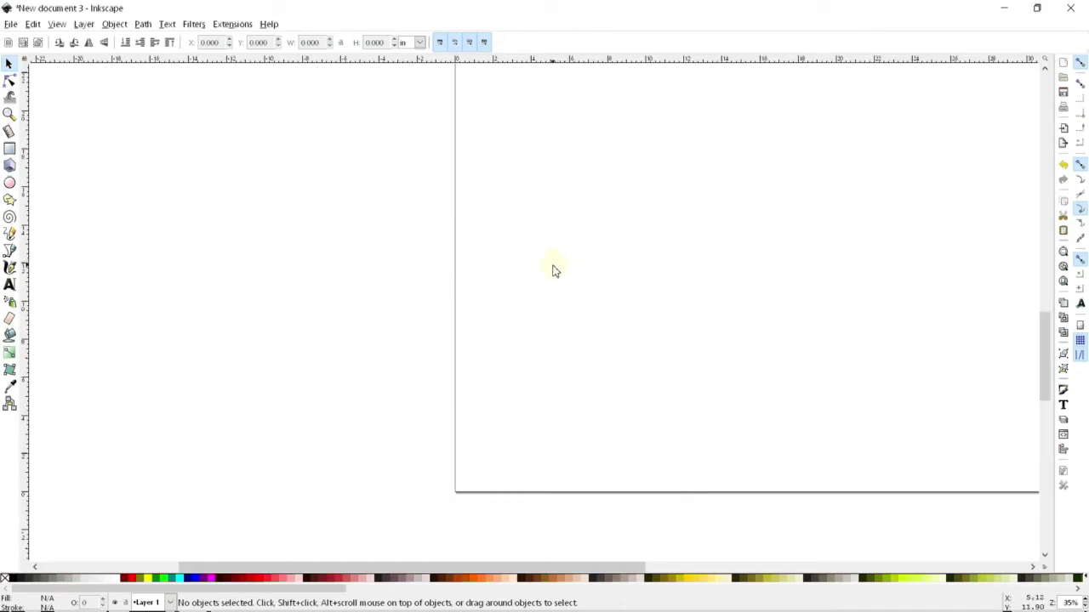
scroll(522, 350, "up", 3)
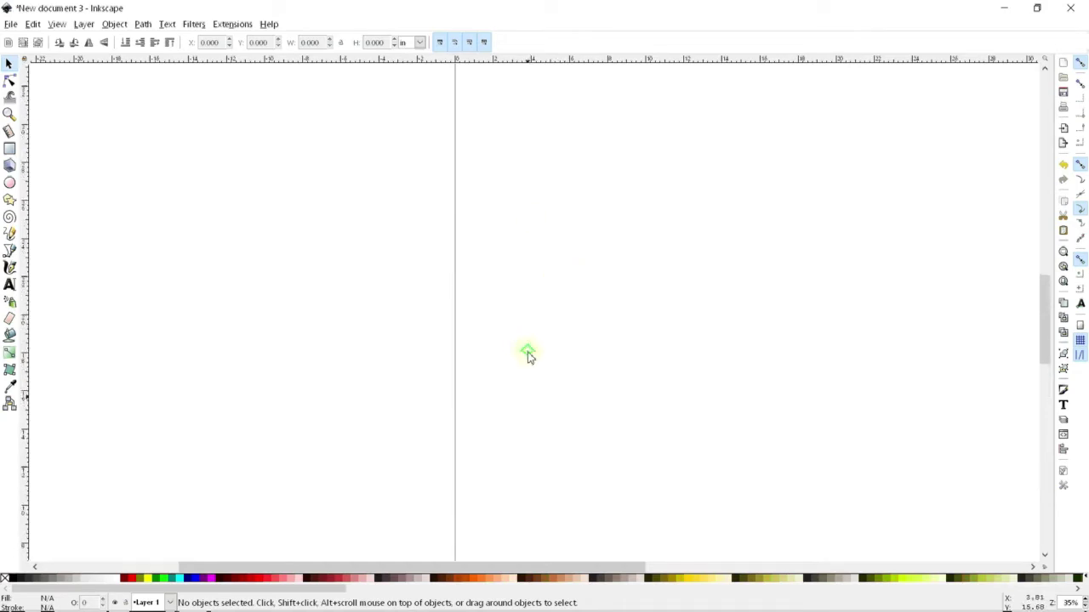
scroll(522, 352, "down", 3)
scroll(508, 284, "up", 3)
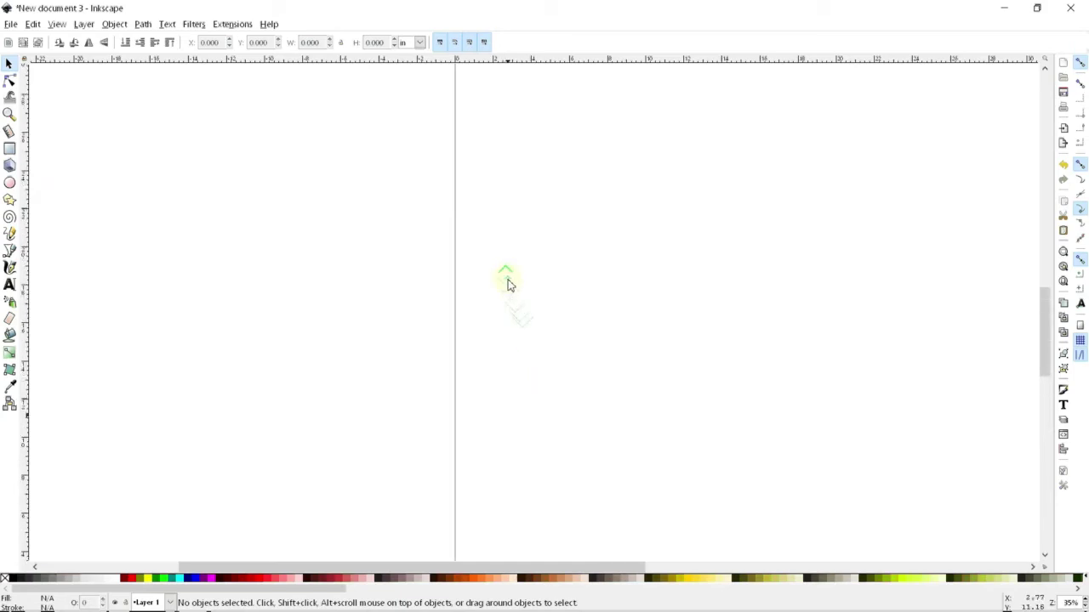
scroll(504, 277, "up", 3)
scroll(503, 270, "down", 3)
scroll(503, 271, "down", 3)
scroll(503, 271, "up", 2)
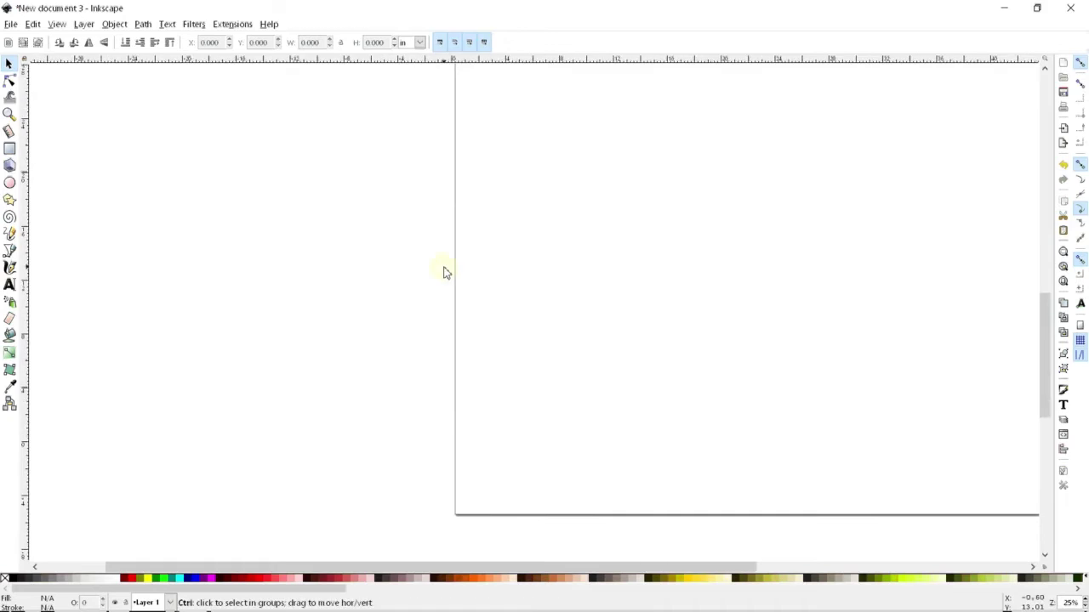
scroll(445, 272, "down", 5)
scroll(492, 212, "up", 1)
scroll(492, 208, "up", 3)
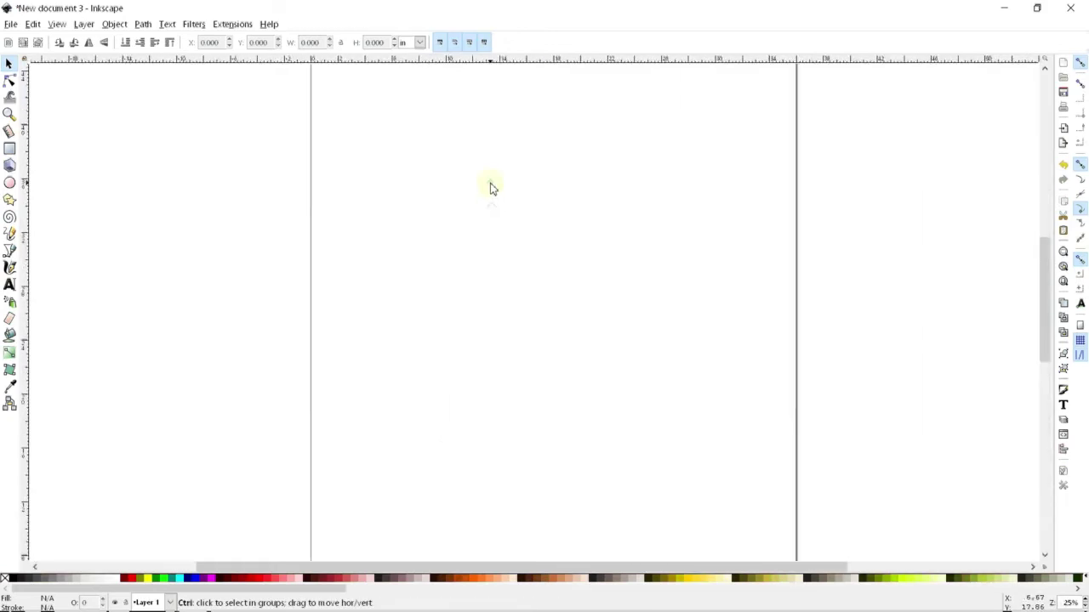
scroll(490, 187, "down", 3)
scroll(491, 229, "down", 1)
scroll(493, 252, "up", 3)
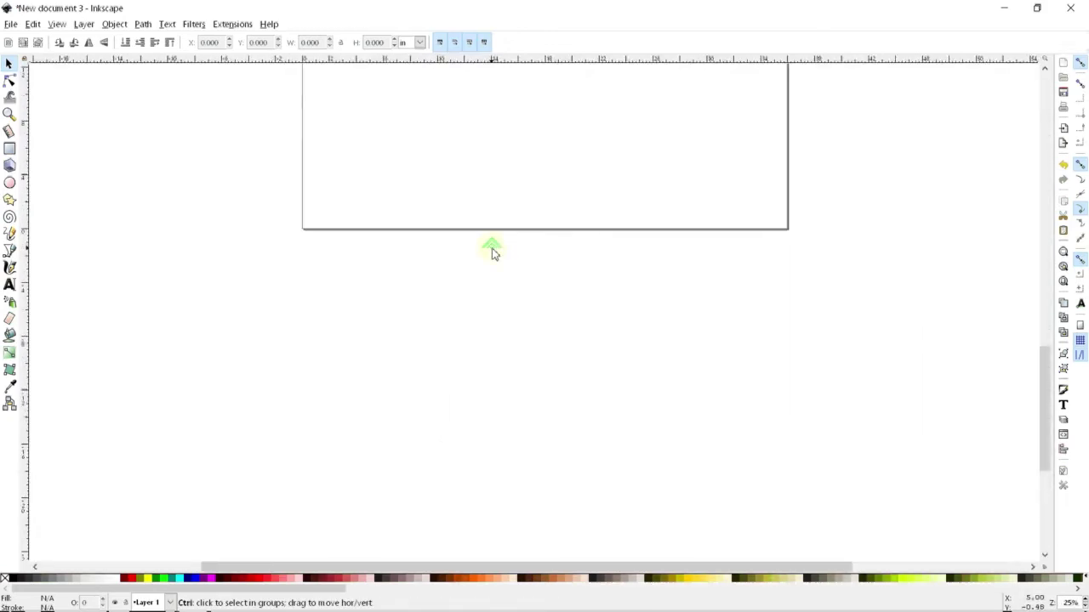
scroll(491, 251, "down", 4)
scroll(491, 179, "up", 4)
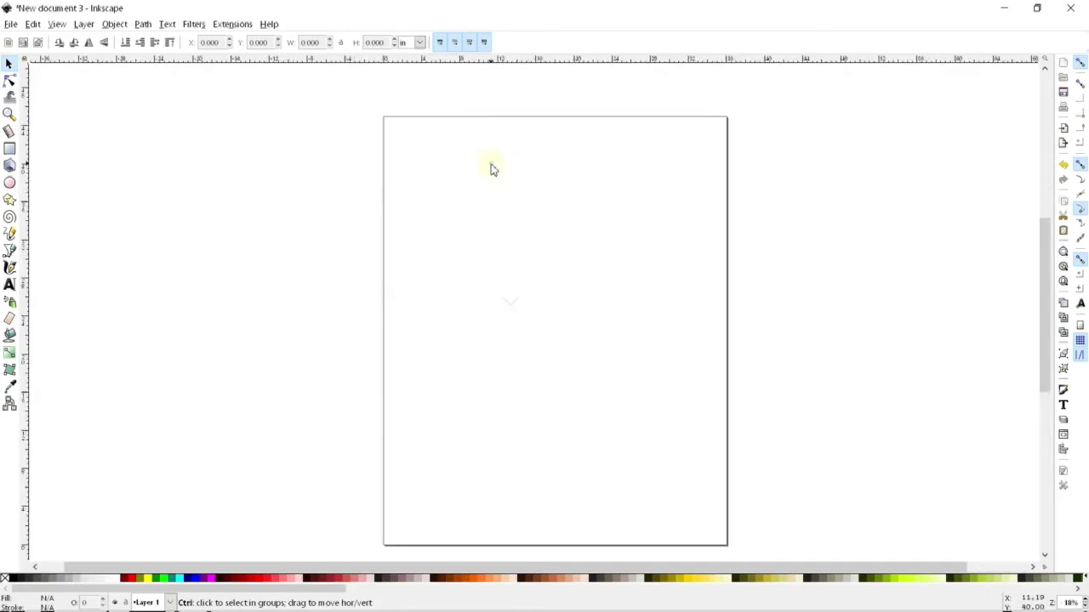
scroll(507, 196, "down", 3)
scroll(508, 256, "up", 3)
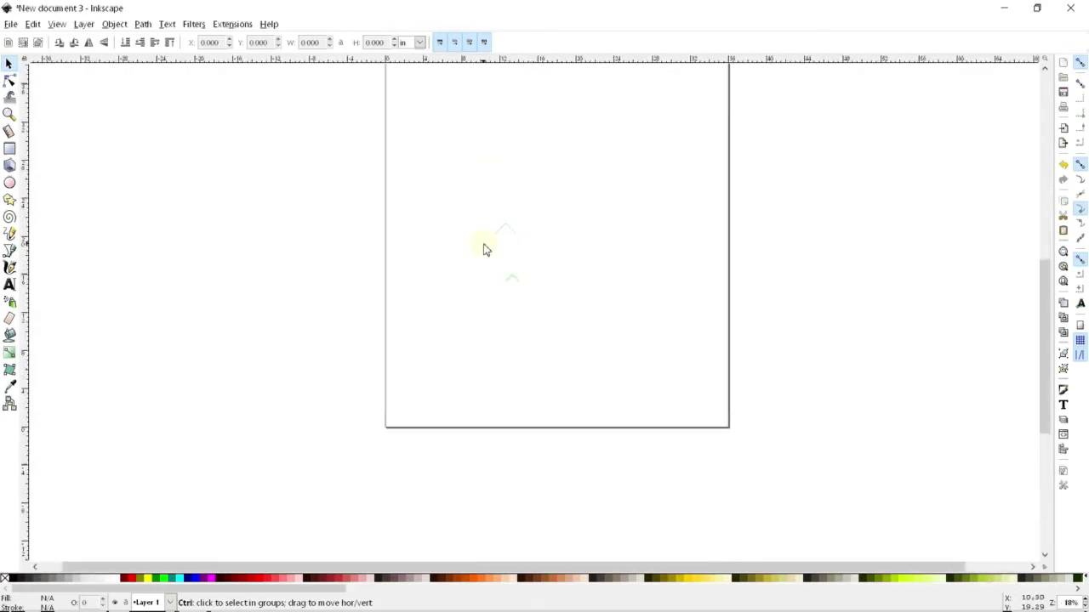
scroll(486, 247, "down", 1)
scroll(541, 117, "up", 1)
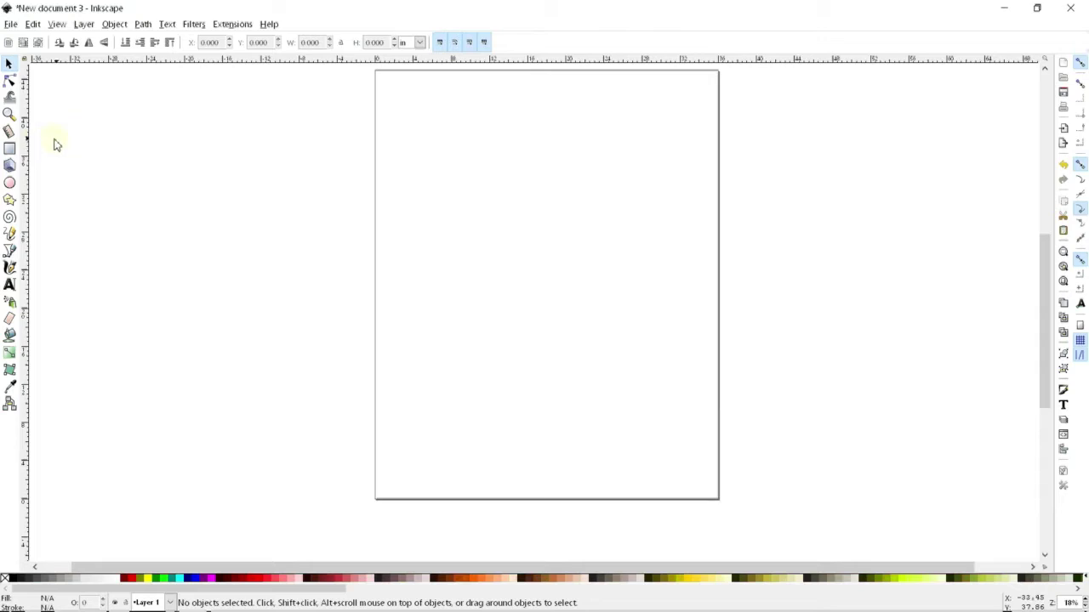
Step: Draw a rectangle and size it to 9.5 in wide by 28 in tall
left_click(9, 148)
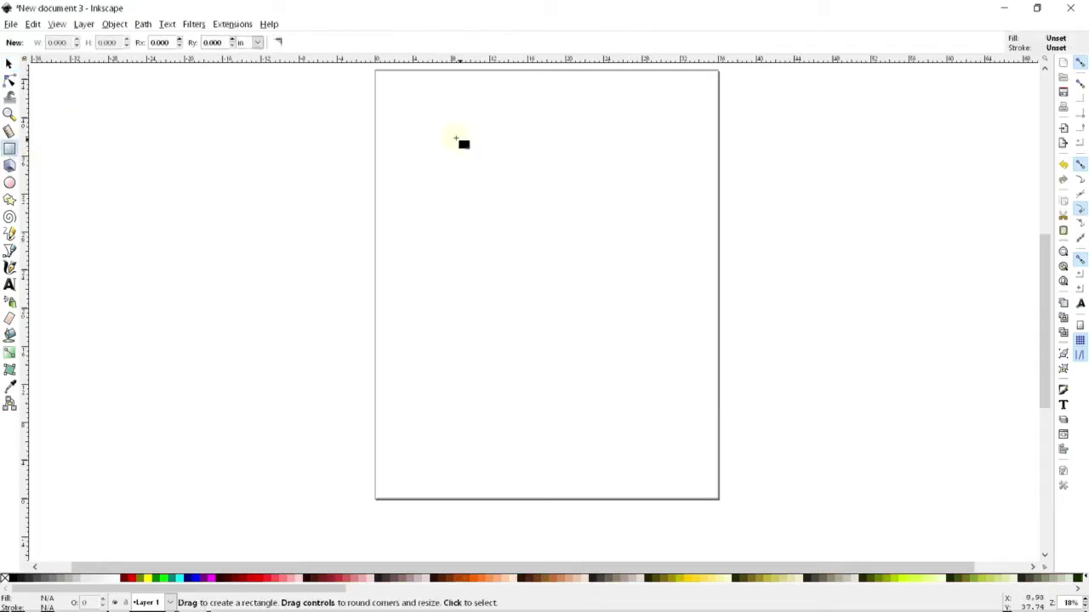
left_click_drag(439, 132, 565, 270)
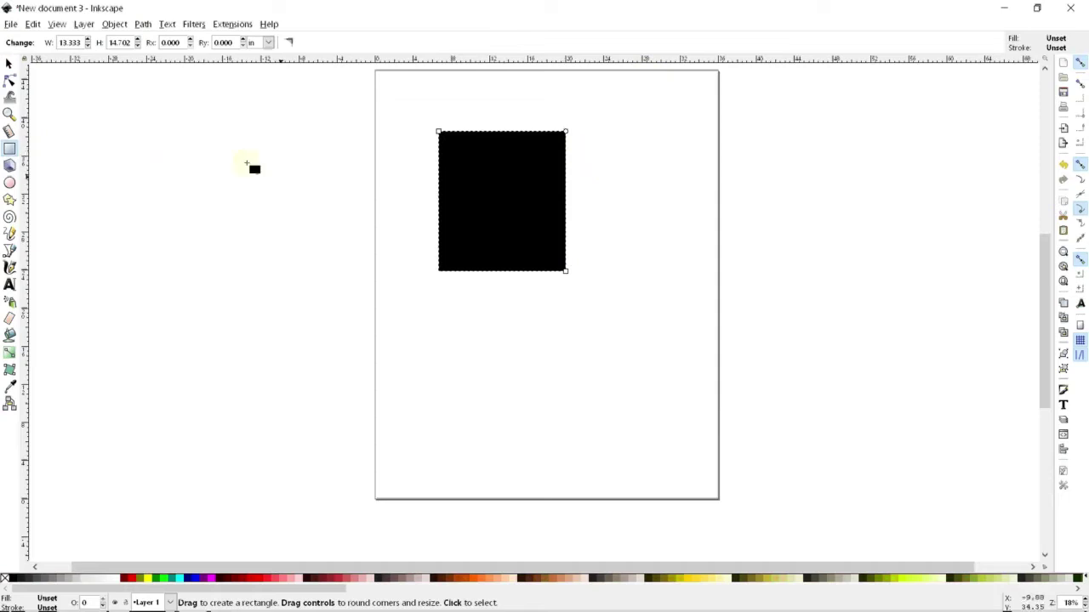
left_click(9, 64)
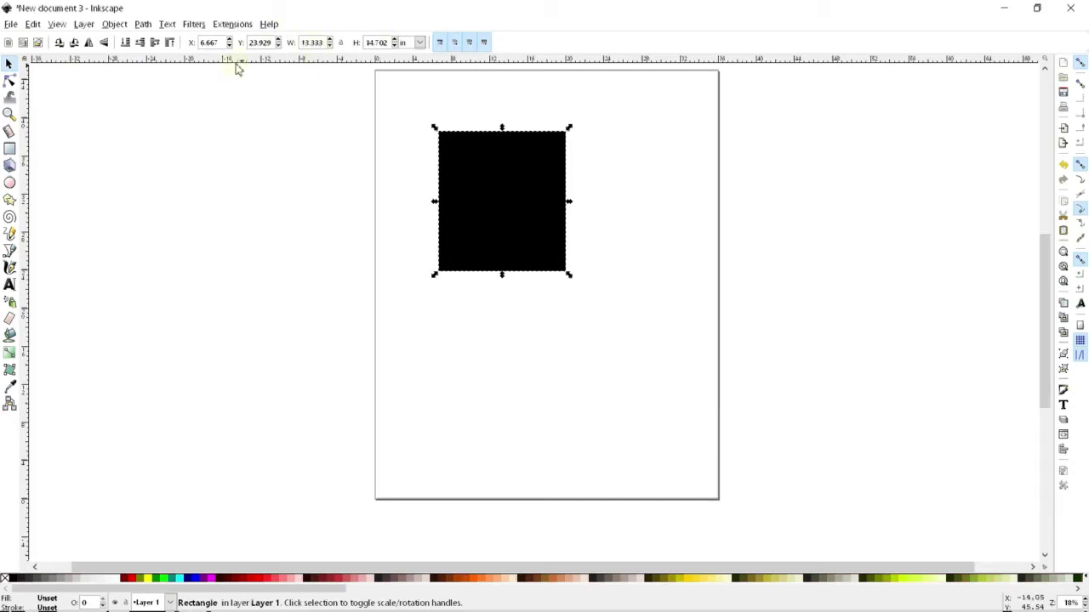
double_click(312, 43)
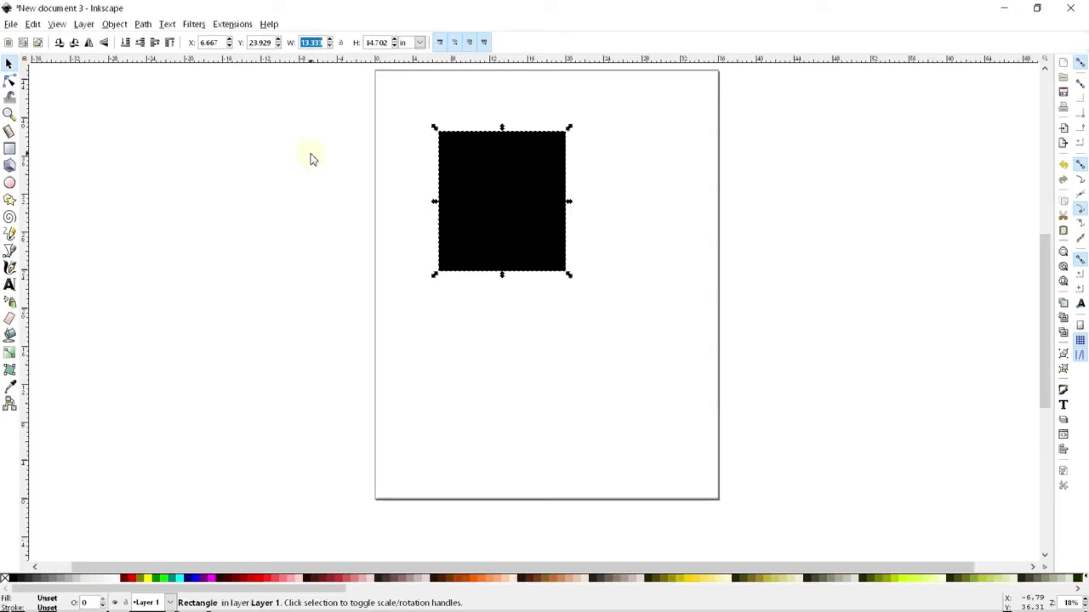
type("9.500")
key("Tab")
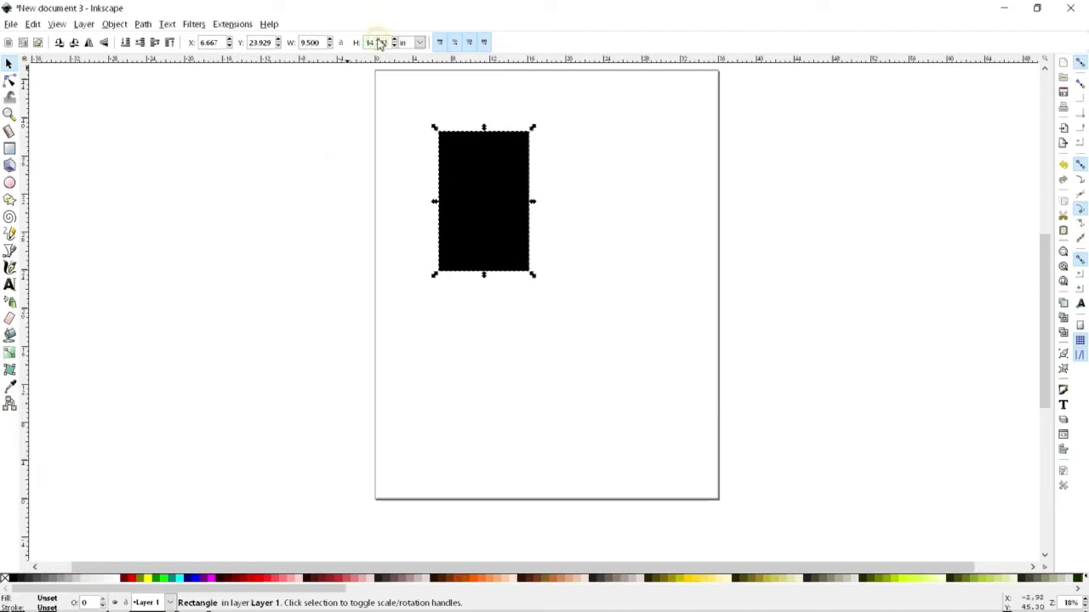
type("28")
key("Return")
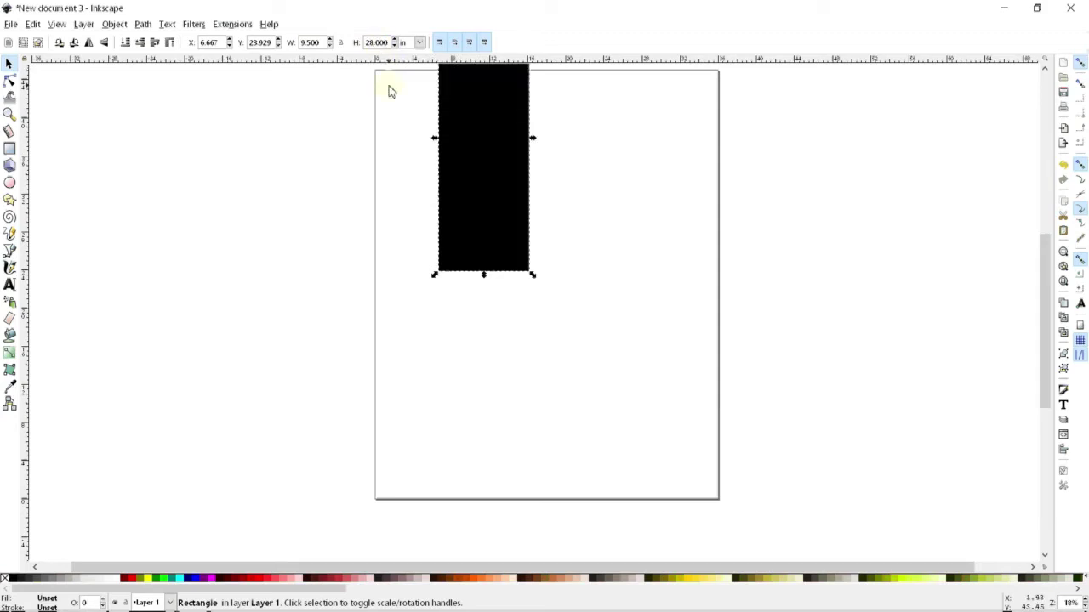
Step: Move the rectangle into the upper middle of the page
left_click_drag(447, 161, 522, 277)
left_click(452, 199)
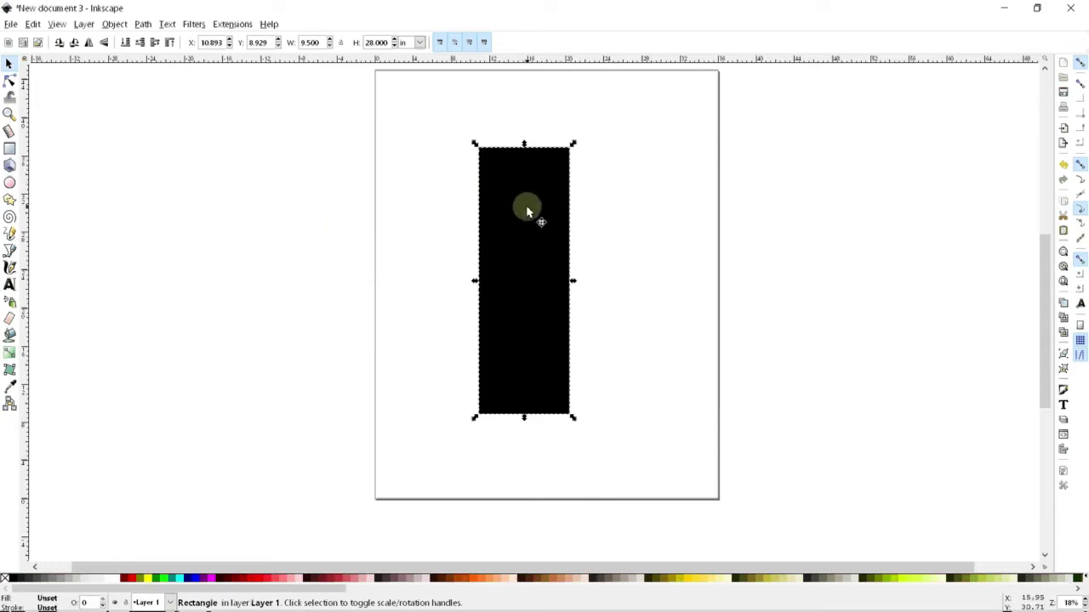
left_click(609, 185)
left_click_drag(532, 201, 554, 202)
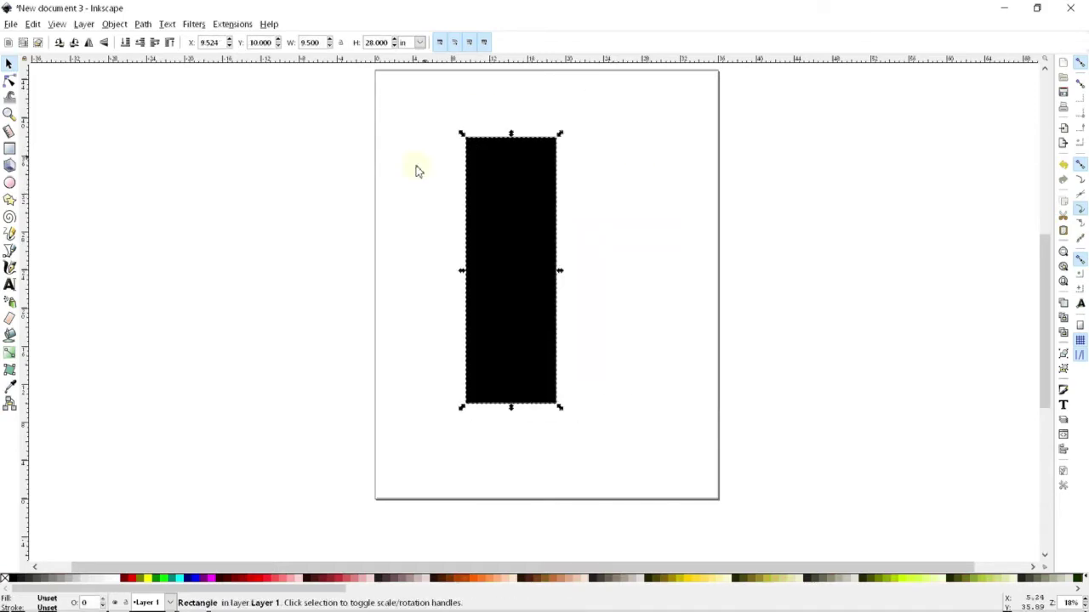
left_click(496, 187, "shift")
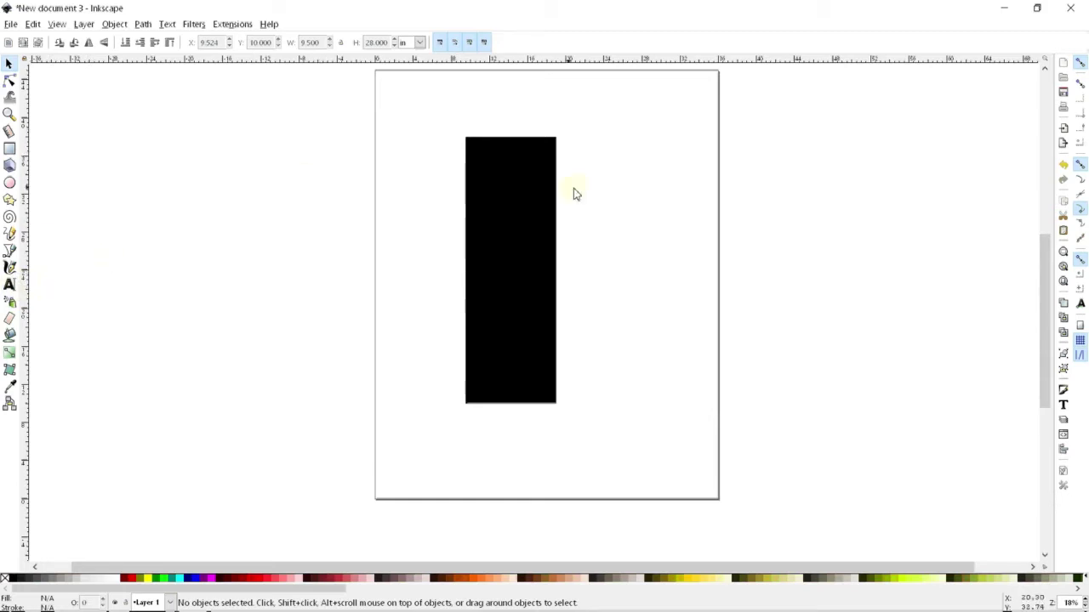
Step: Move the rectangle up-left and try corner radii of 50 and then 5
left_click_drag(532, 251, 528, 277)
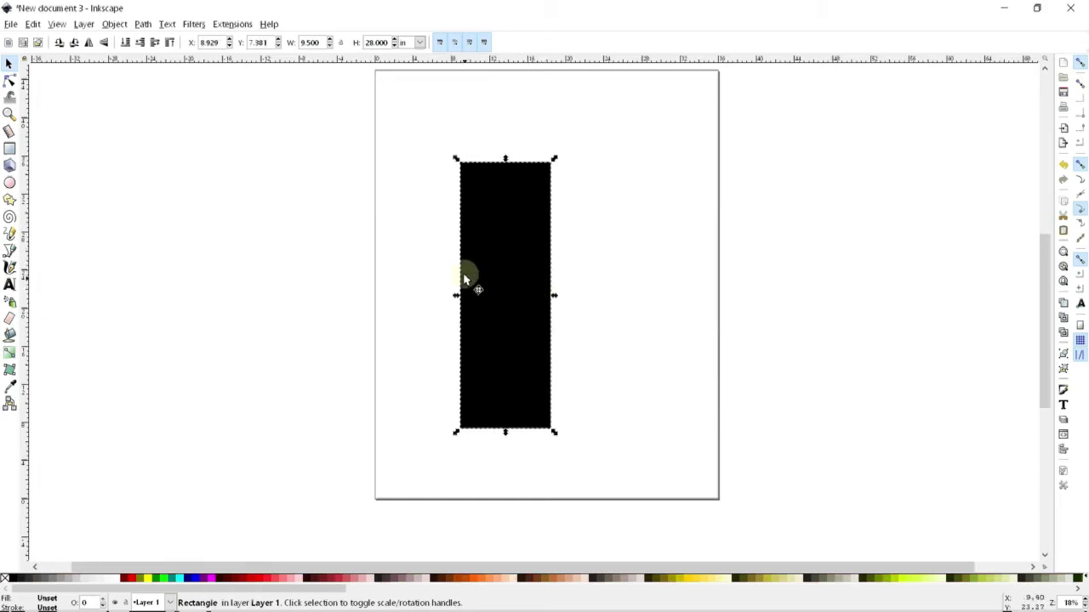
key("r")
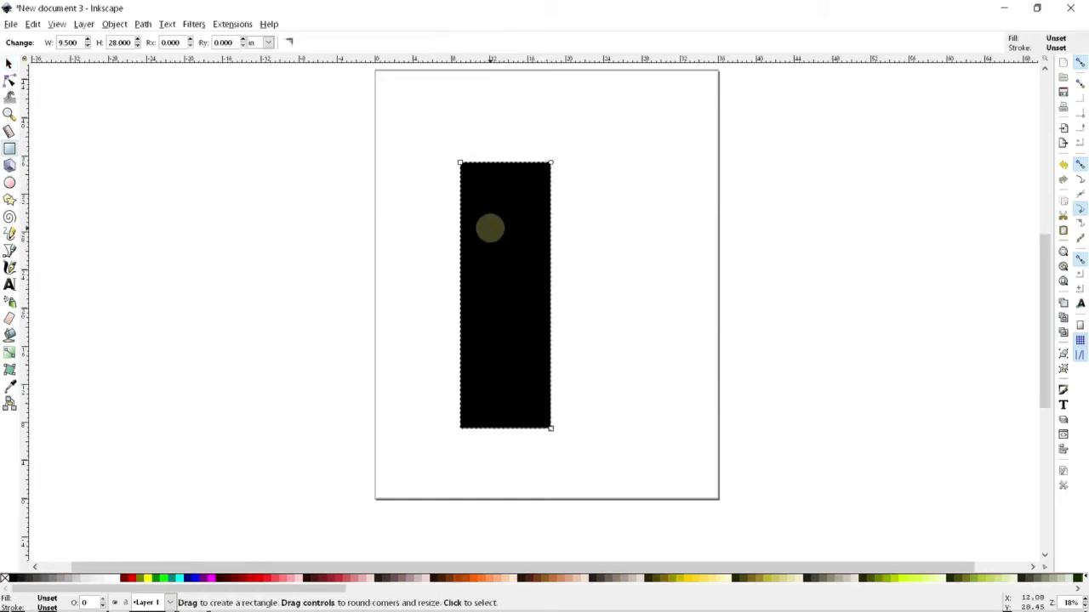
left_click(184, 41)
type("50")
key("Return")
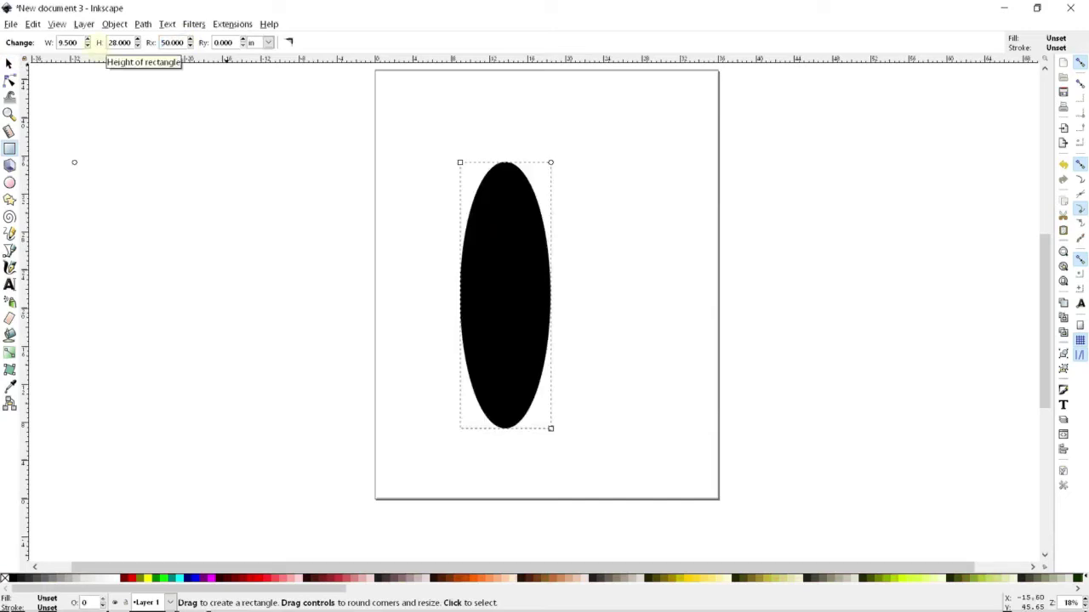
double_click(176, 43)
type("5")
key("Return")
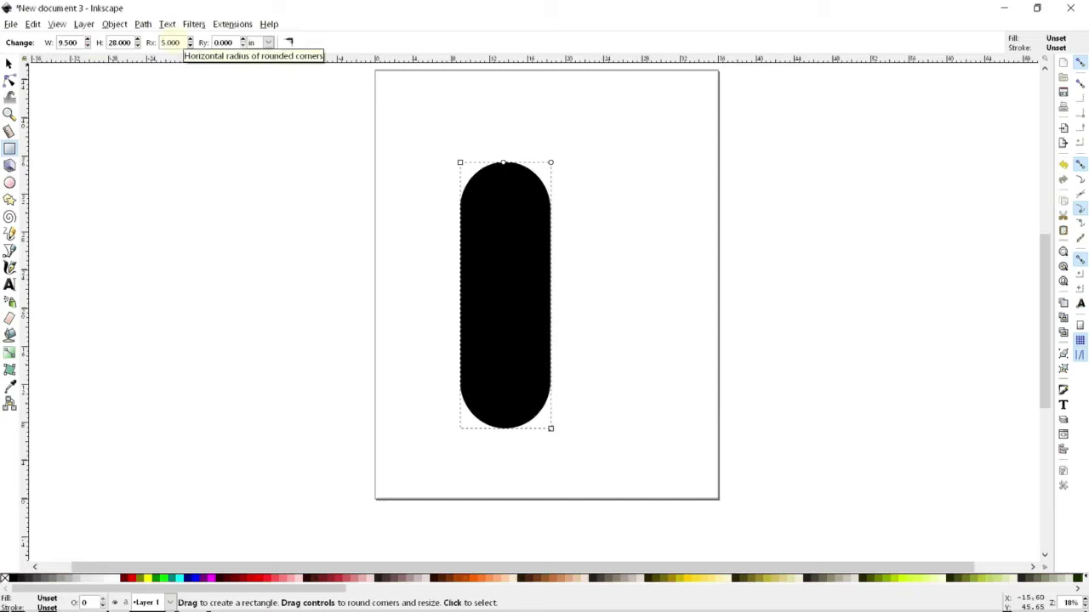
Step: Reset the corner radius to 0 for square corners and deselect the rectangle
double_click(171, 42)
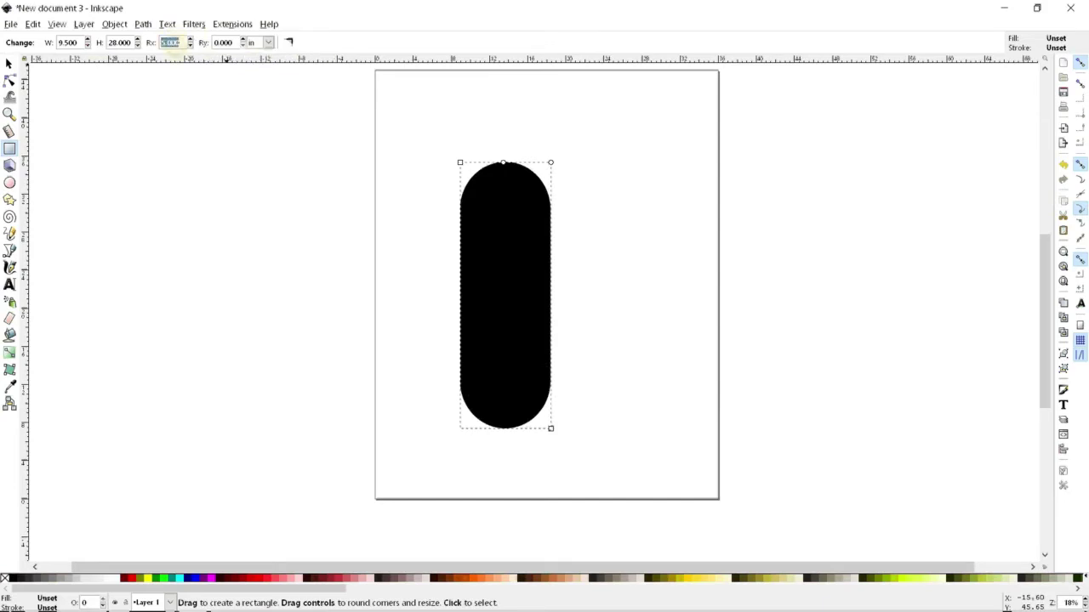
type("0")
key("Return")
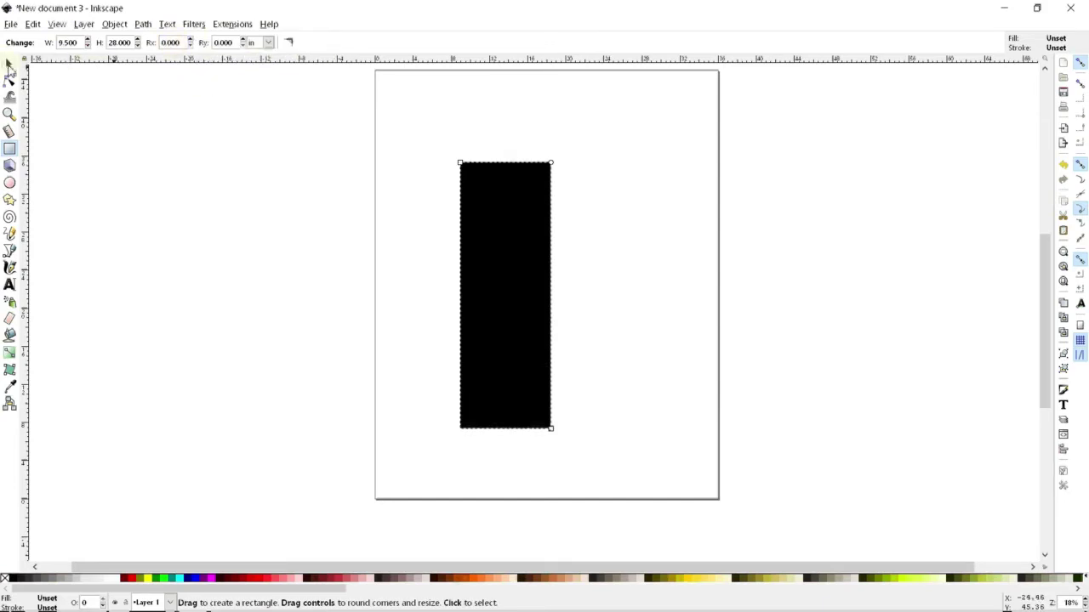
left_click(246, 168)
key("s")
left_click(340, 183)
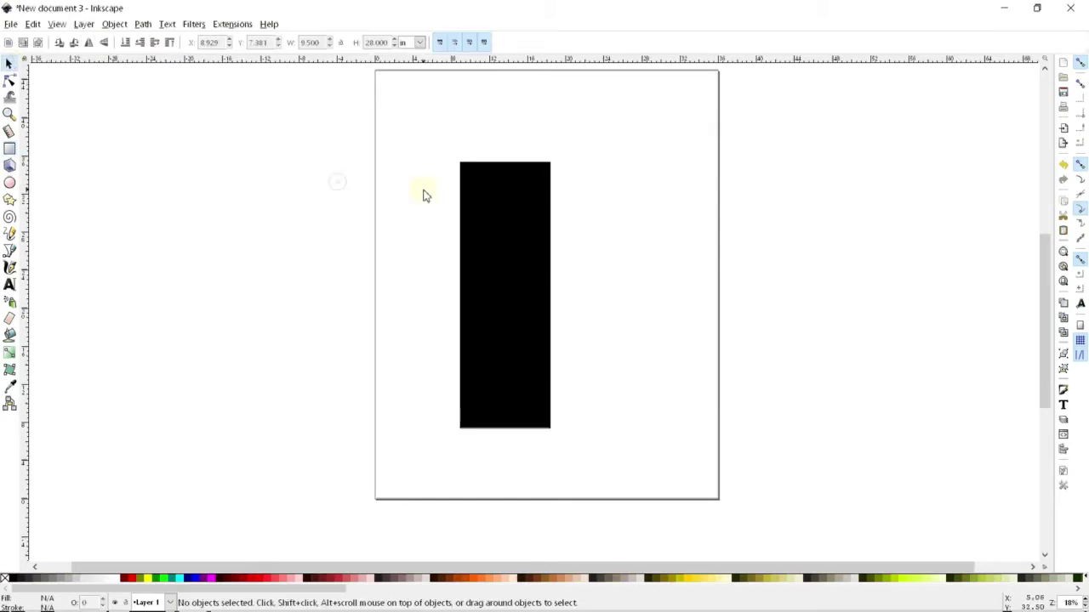
Step: Convert the black rectangle to a path with Object to Path and move it slightly up
left_click(510, 285)
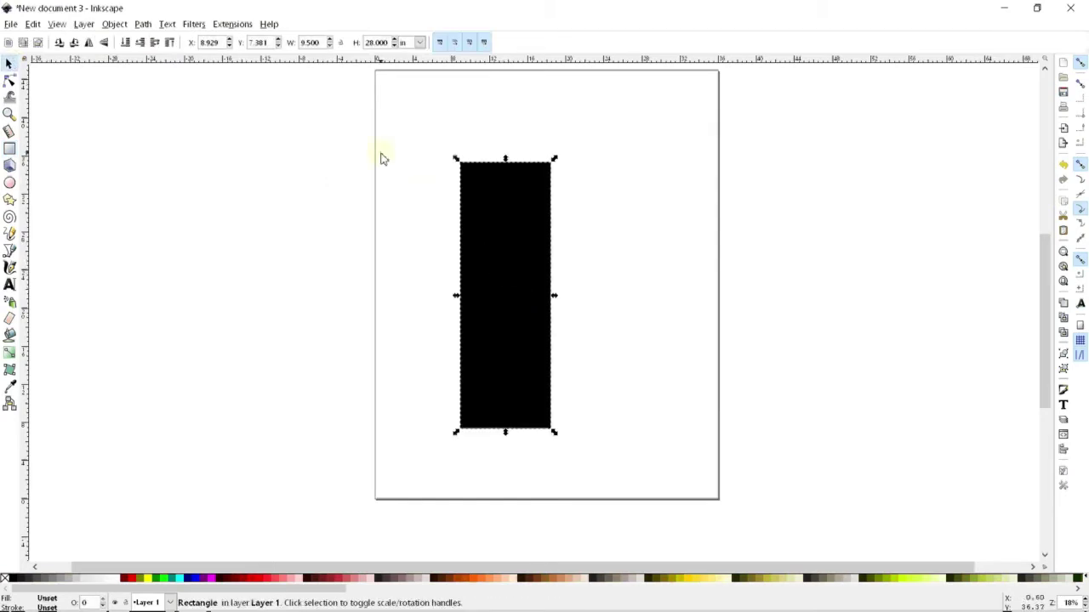
left_click(142, 25)
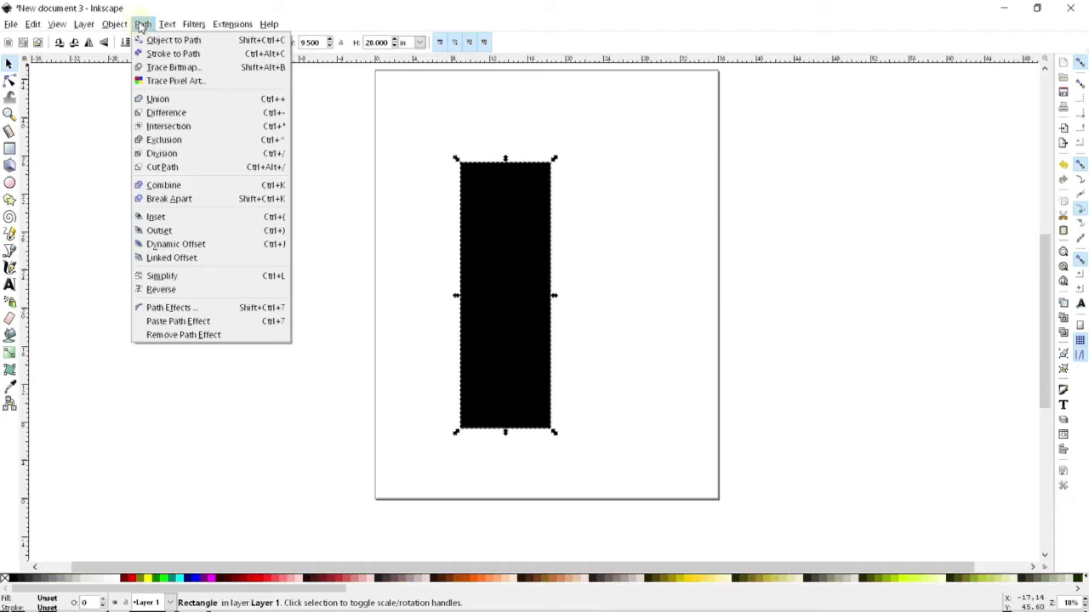
left_click(216, 45)
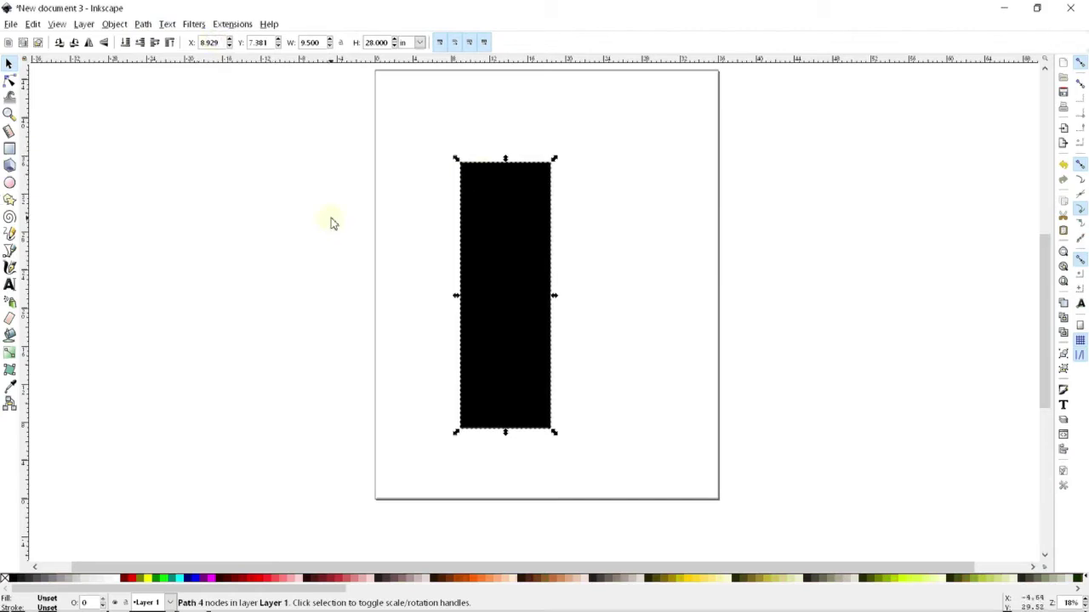
left_click_drag(506, 278, 500, 253)
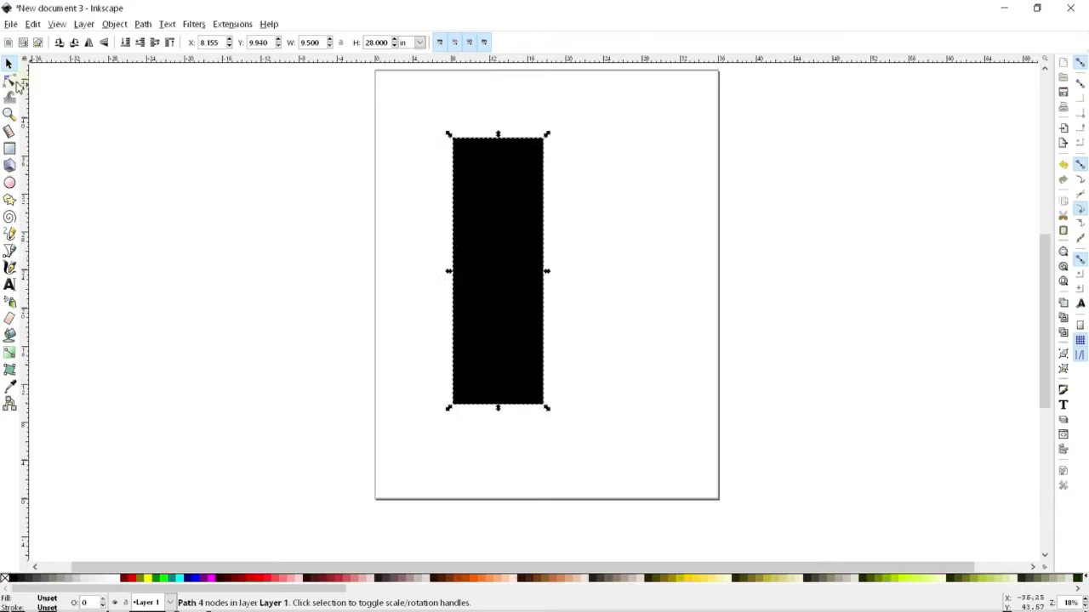
left_click(10, 80)
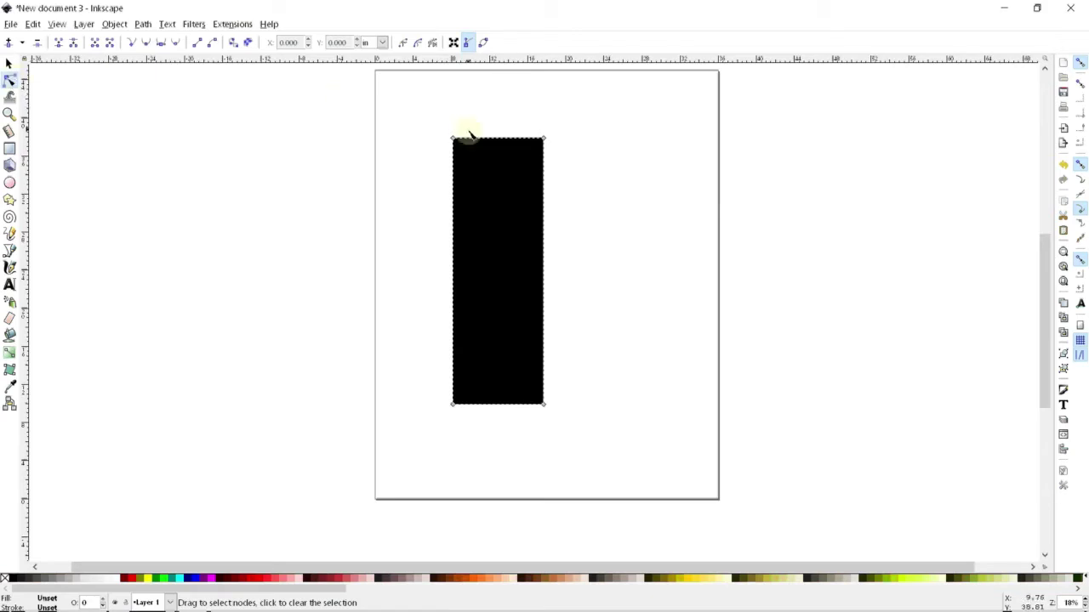
Step: Pull the top-right node inward so the right edge tapers toward the top
left_click_drag(493, 154, 443, 145)
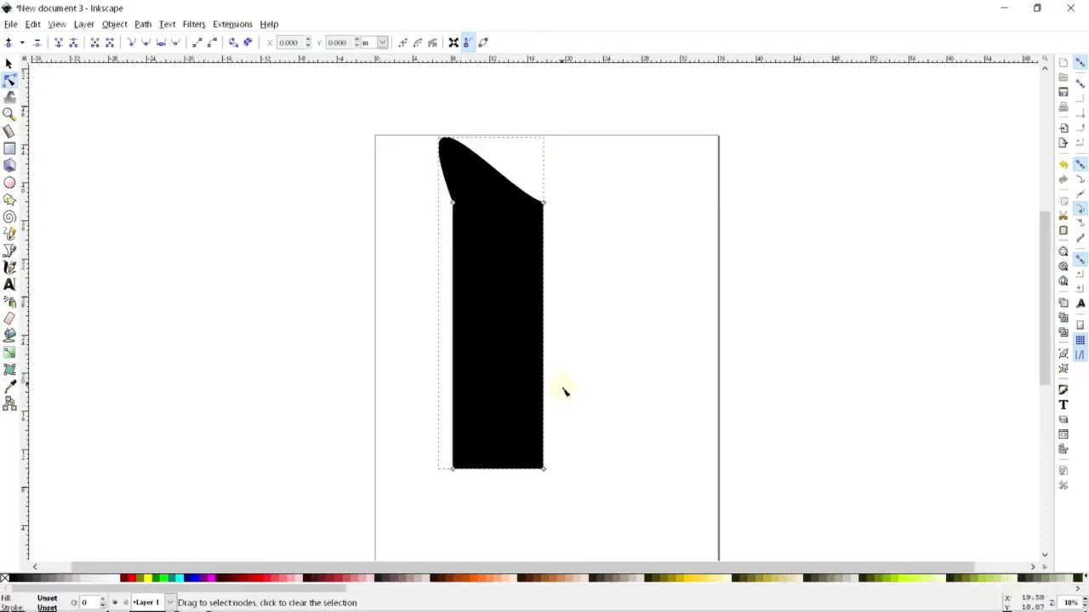
key("ctrl+z")
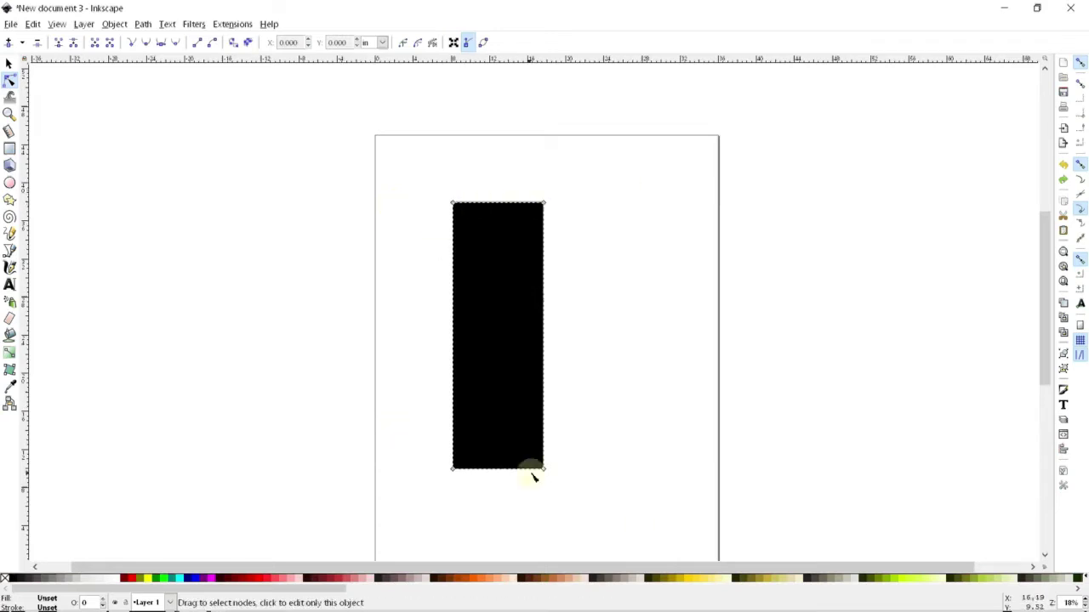
left_click(544, 204)
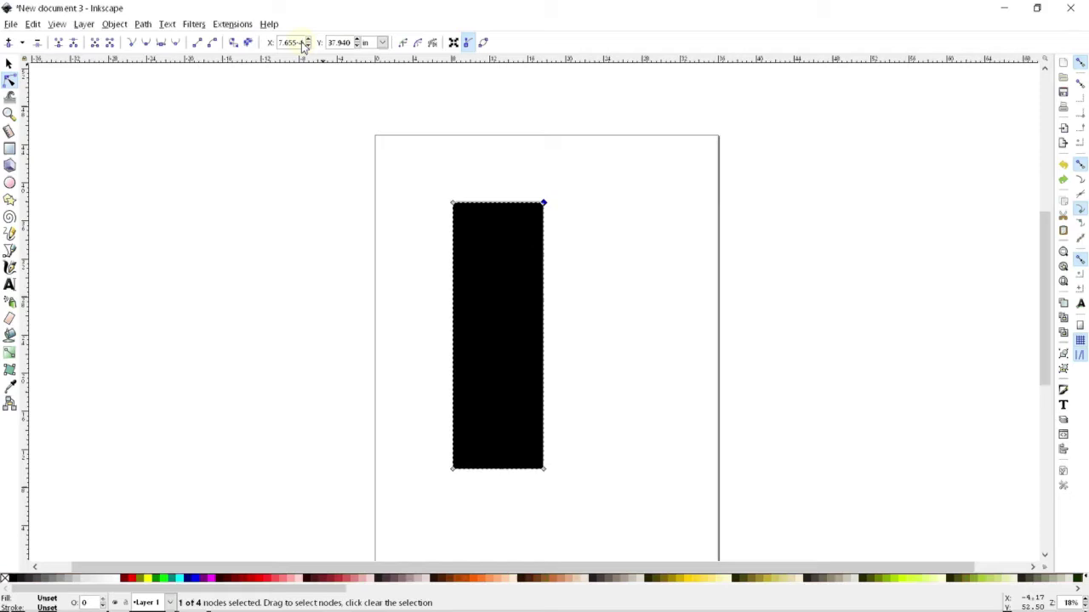
left_click(307, 40)
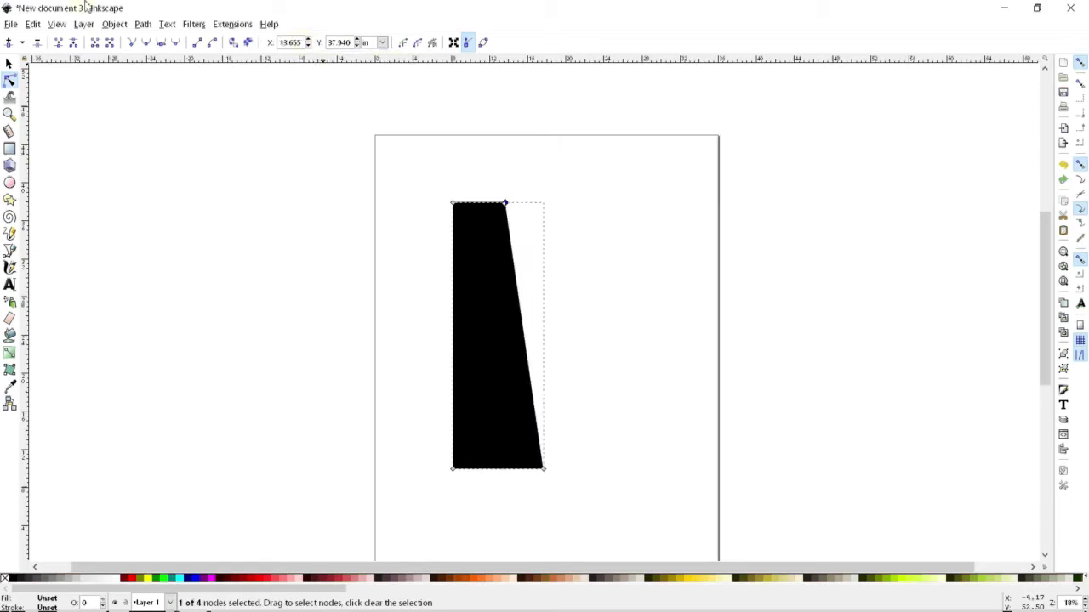
Step: Shift the tapered shape up and right, then select its slanted right edge
left_click(8, 64)
left_click(195, 236)
left_click_drag(495, 287, 531, 288)
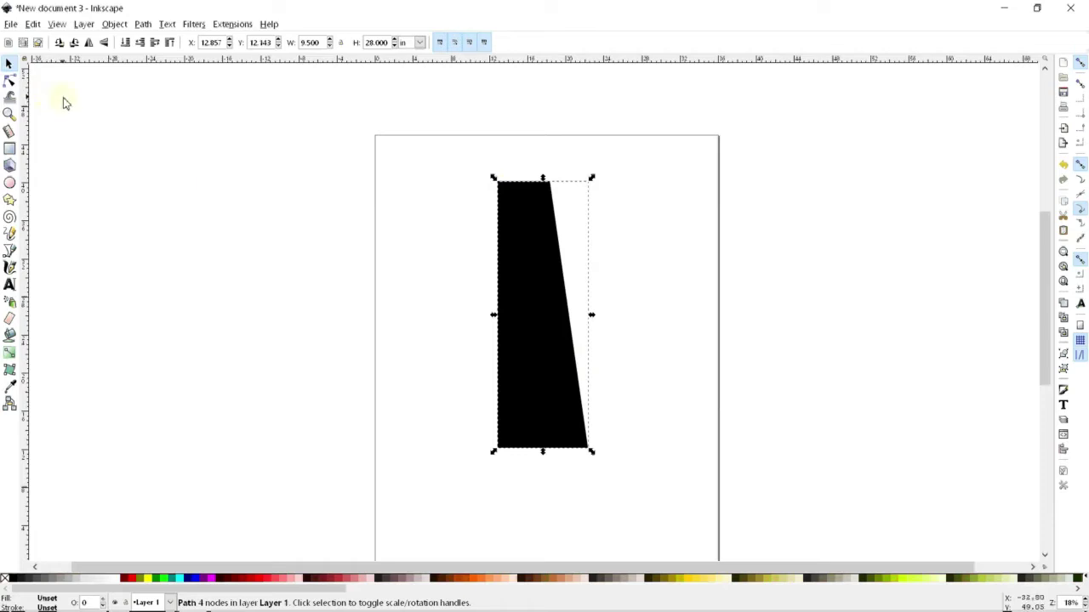
left_click(9, 80)
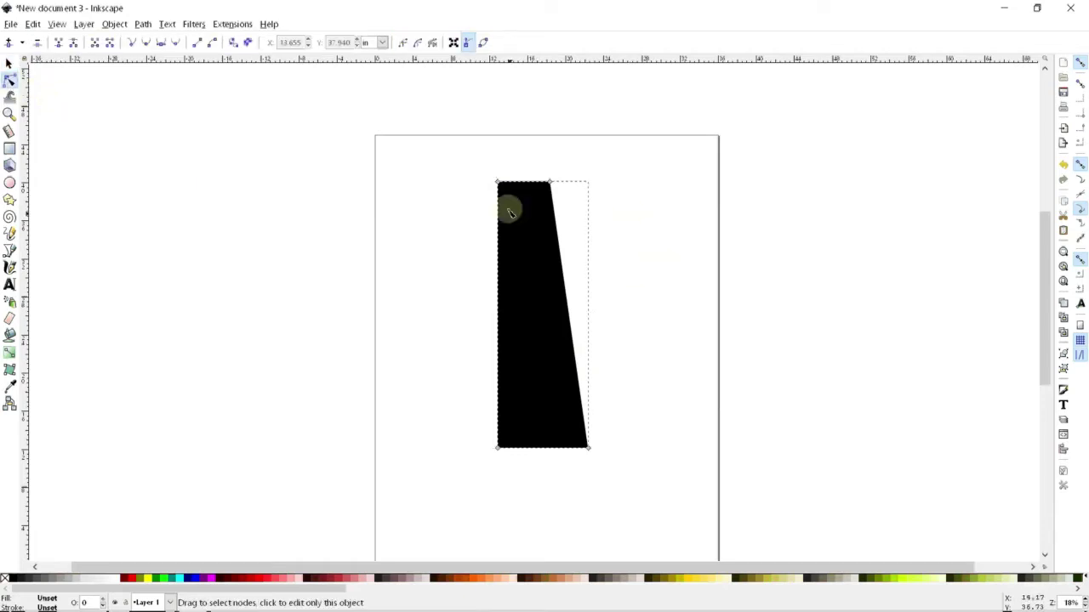
left_click(557, 238)
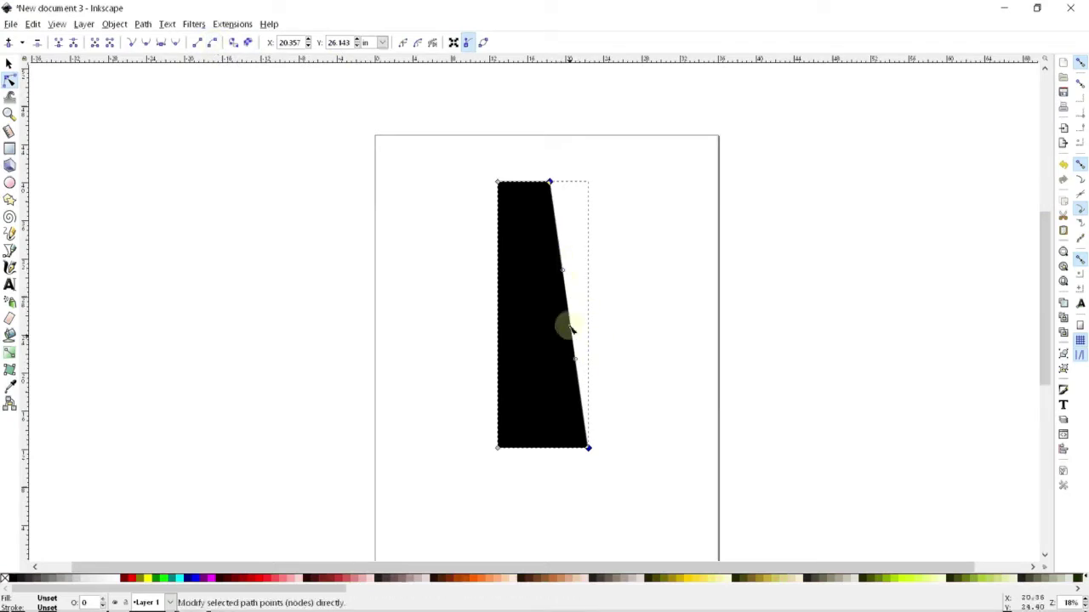
scroll(585, 360, "up", 1)
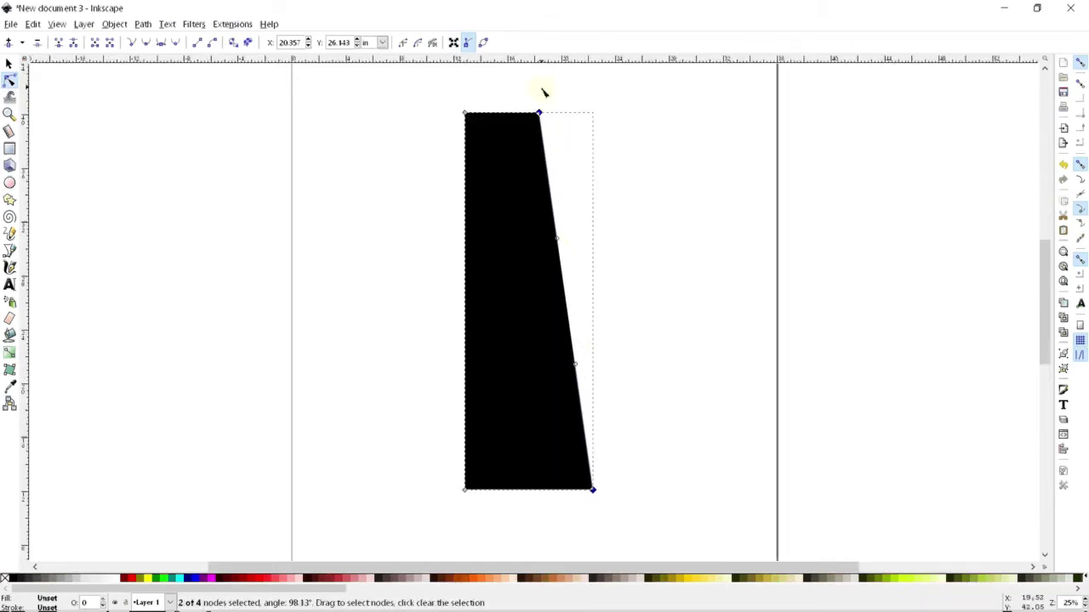
Step: Bend the slanted right edge into a curve and adjust the top and bottom handles
left_click_drag(557, 243, 639, 168)
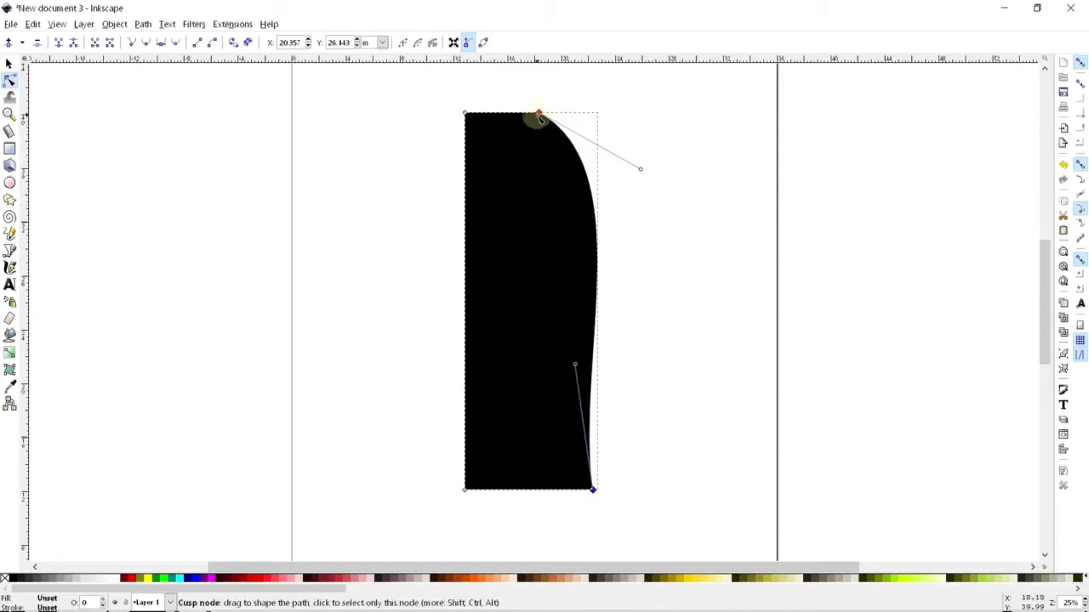
left_click(538, 114)
left_click_drag(640, 169, 636, 193)
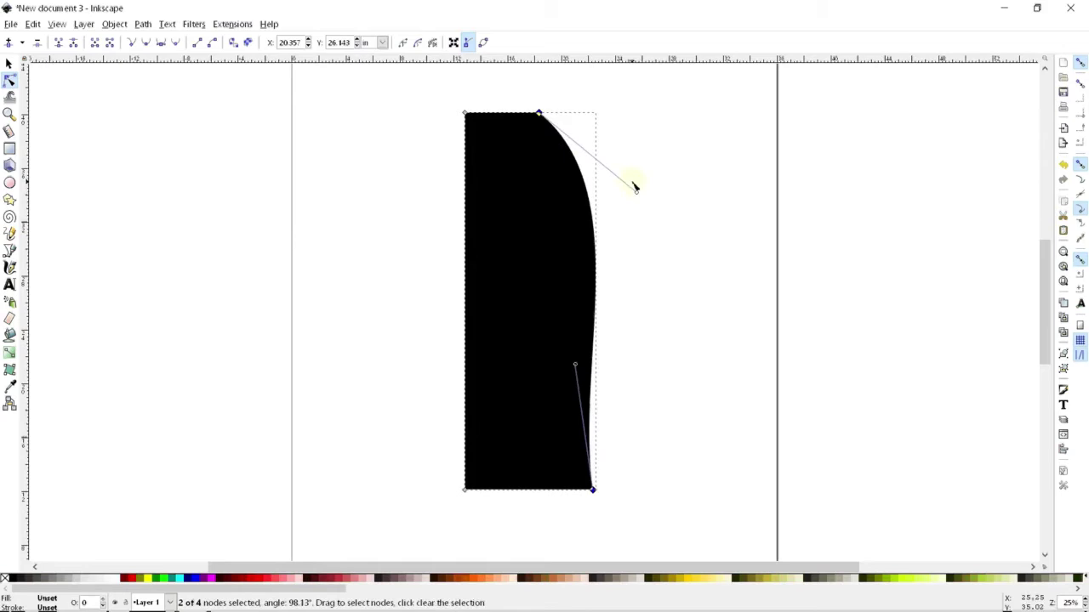
left_click_drag(574, 368, 634, 391)
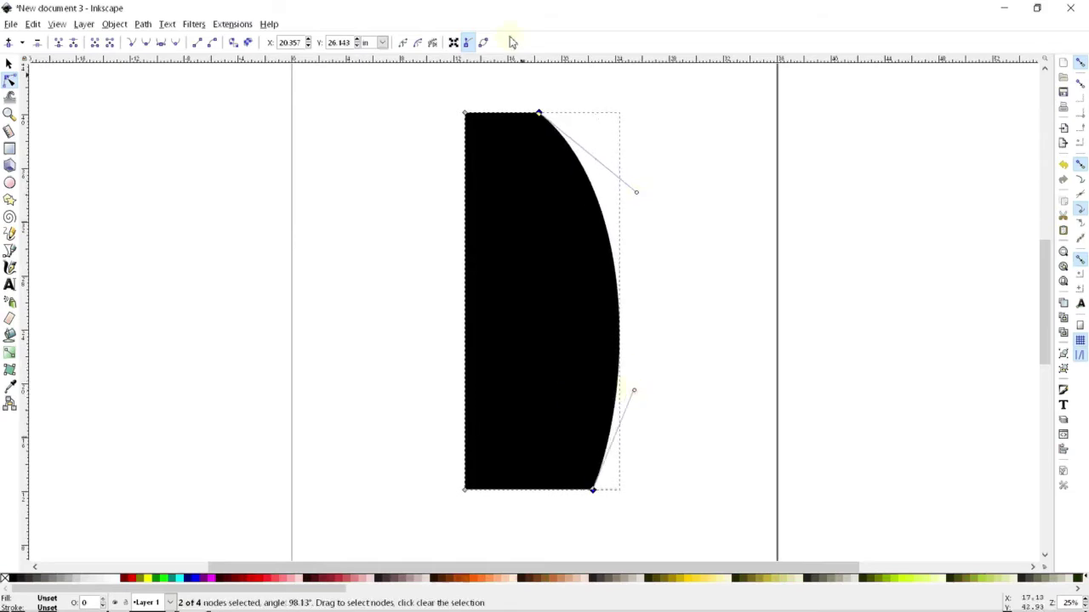
left_click(593, 493)
left_click_drag(634, 391, 557, 404)
Step: Refine the curve to bow inward near the top and deselect the flared shape
left_click_drag(637, 197, 541, 266)
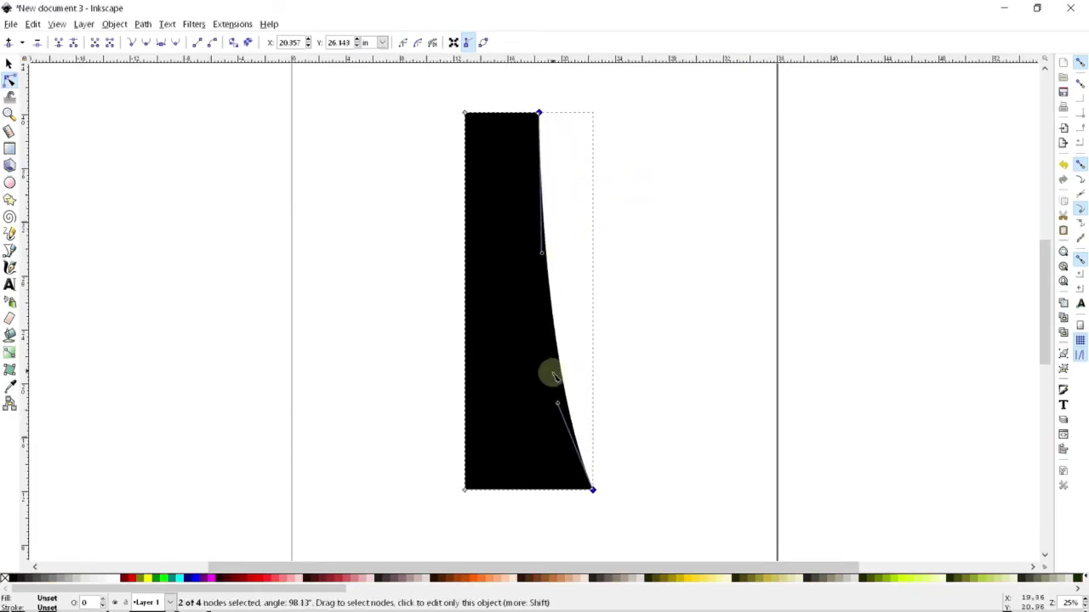
left_click_drag(557, 403, 554, 387)
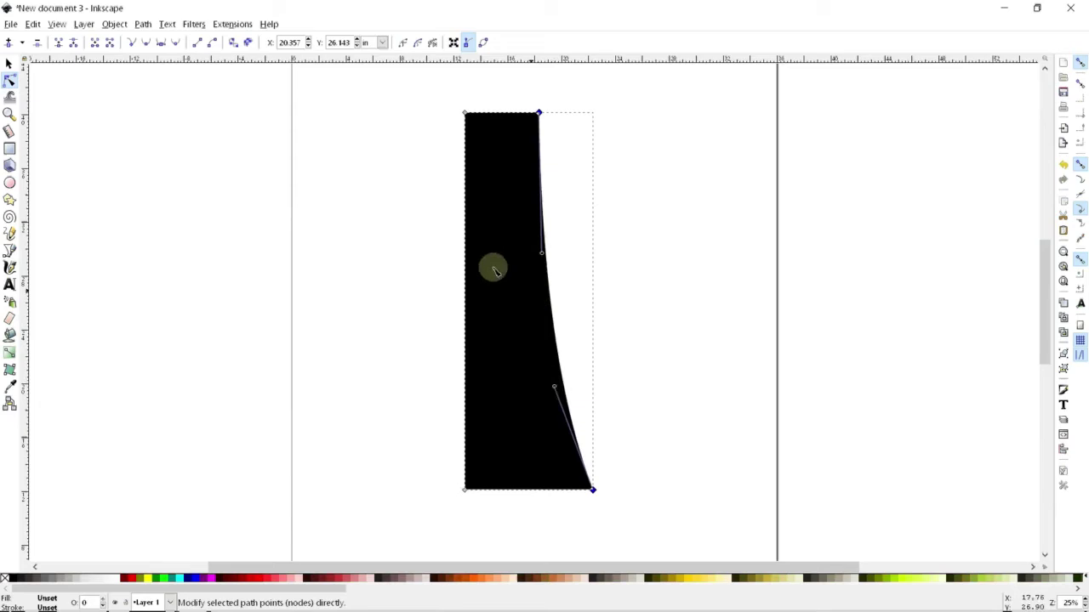
left_click(9, 65)
left_click(326, 250)
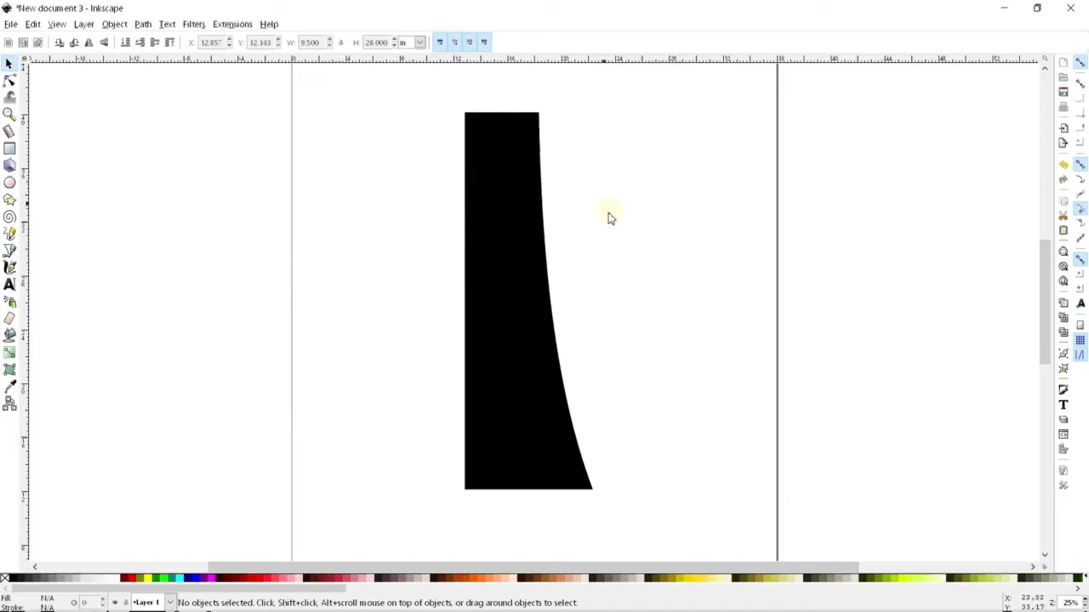
scroll(609, 238, "down", 2)
scroll(604, 340, "up", 1)
scroll(600, 391, "down", 1)
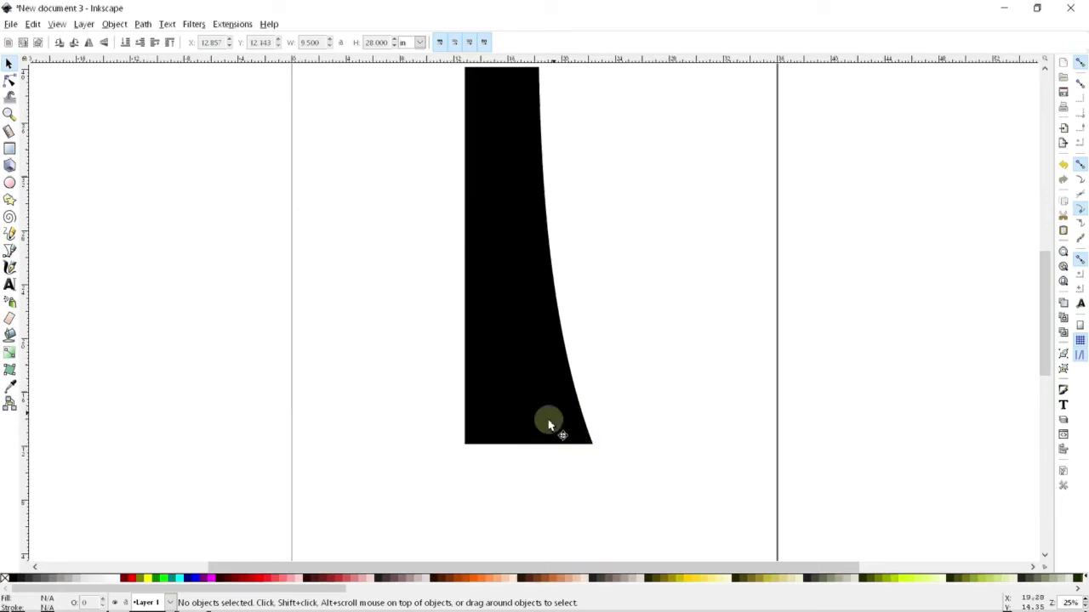
Step: Draw a small rectangle below-left of the flared shape
left_click(9, 150)
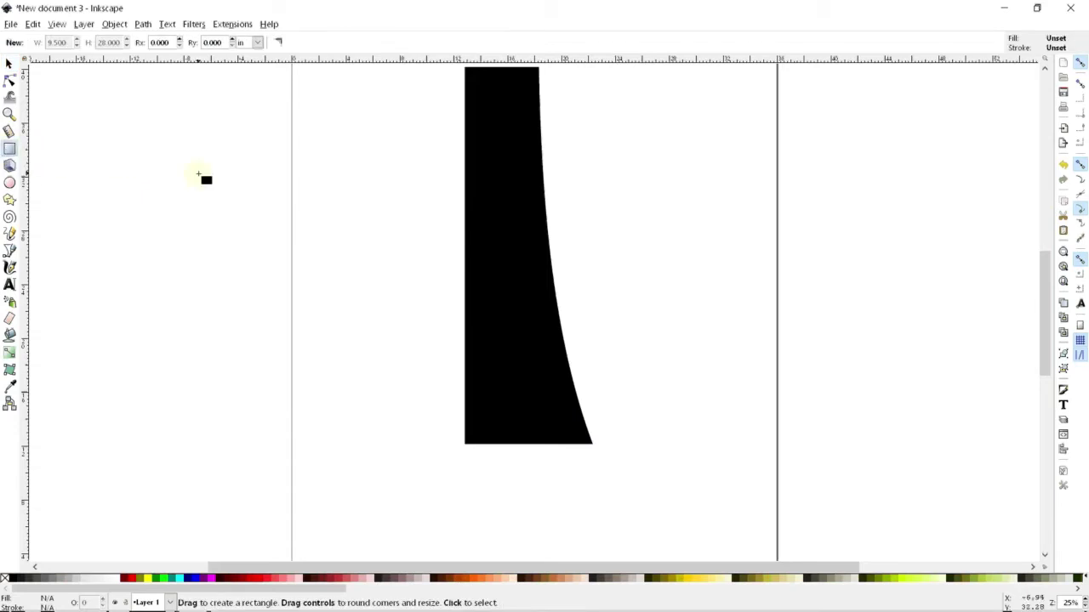
scroll(345, 382, "up", 1)
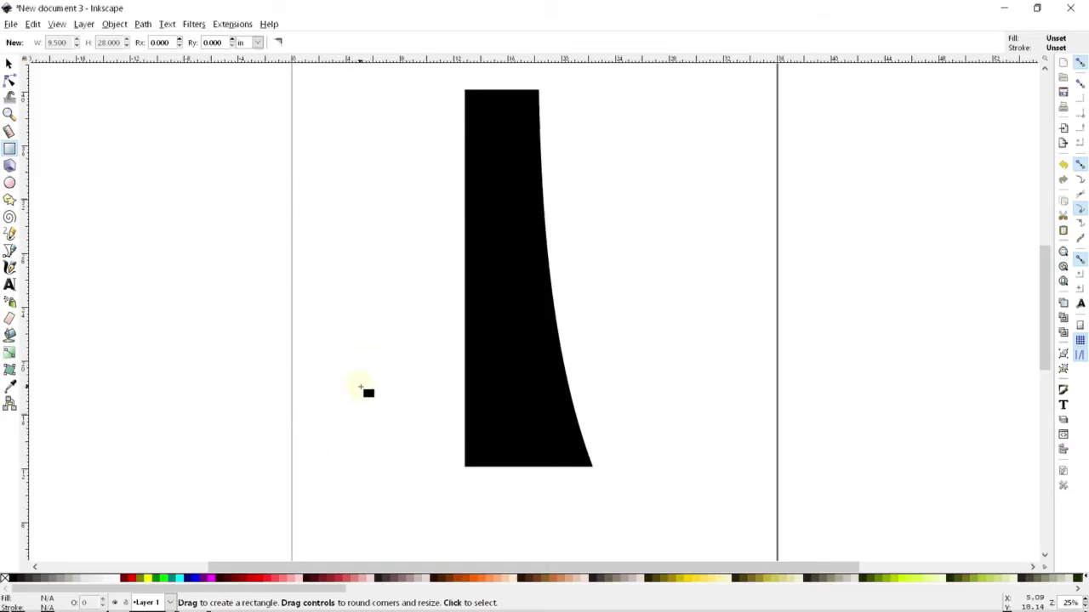
left_click_drag(324, 435, 451, 523)
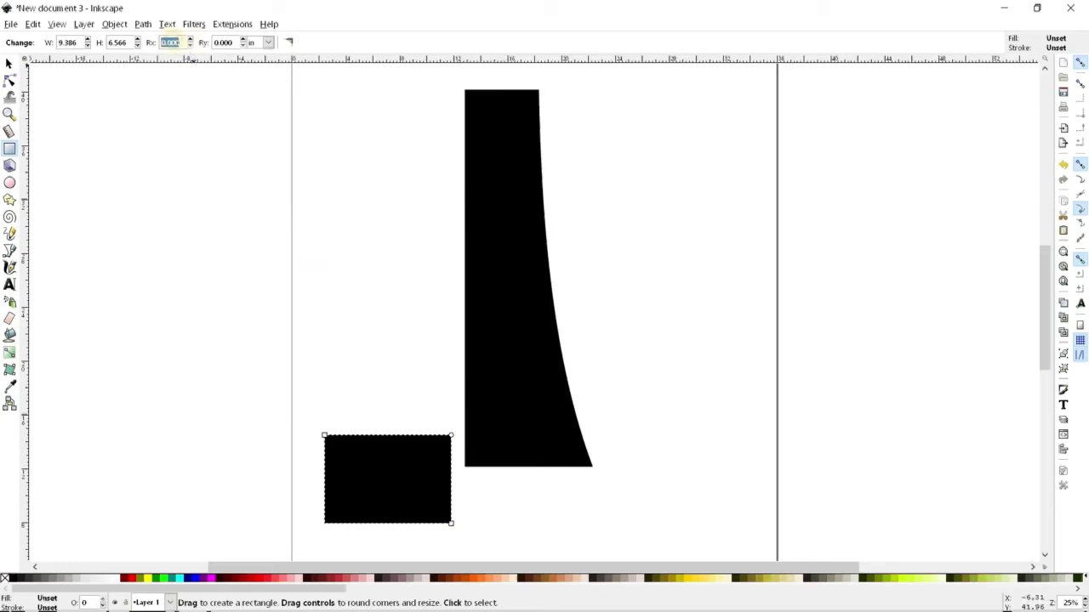
Step: Round its corners to radius 2, then 1, and select the rounded rectangle
type("2")
key("Return")
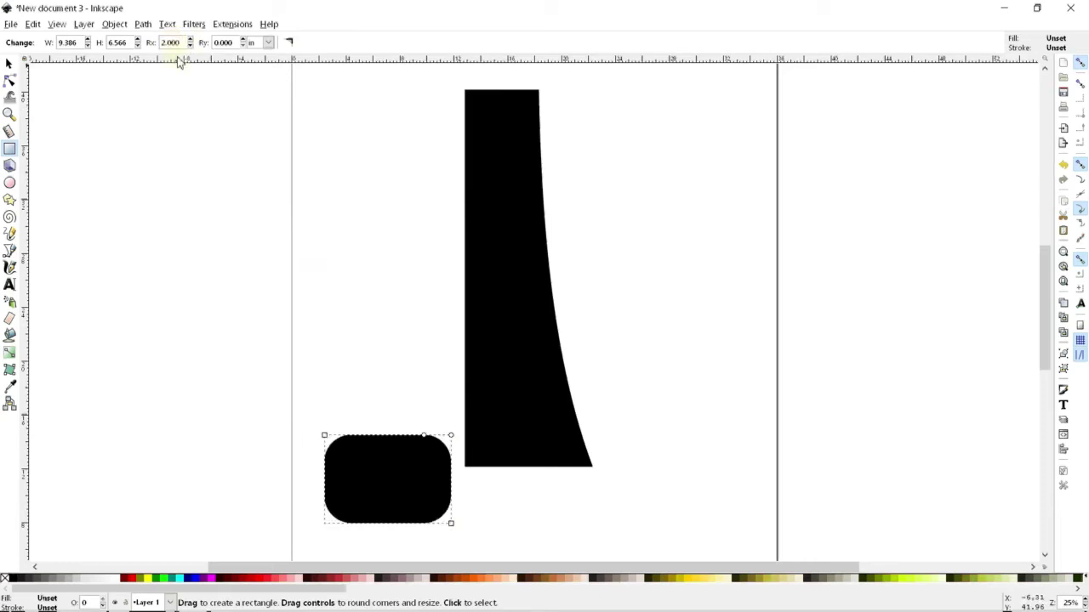
left_click_drag(184, 45, 147, 42)
type("1")
key("Return")
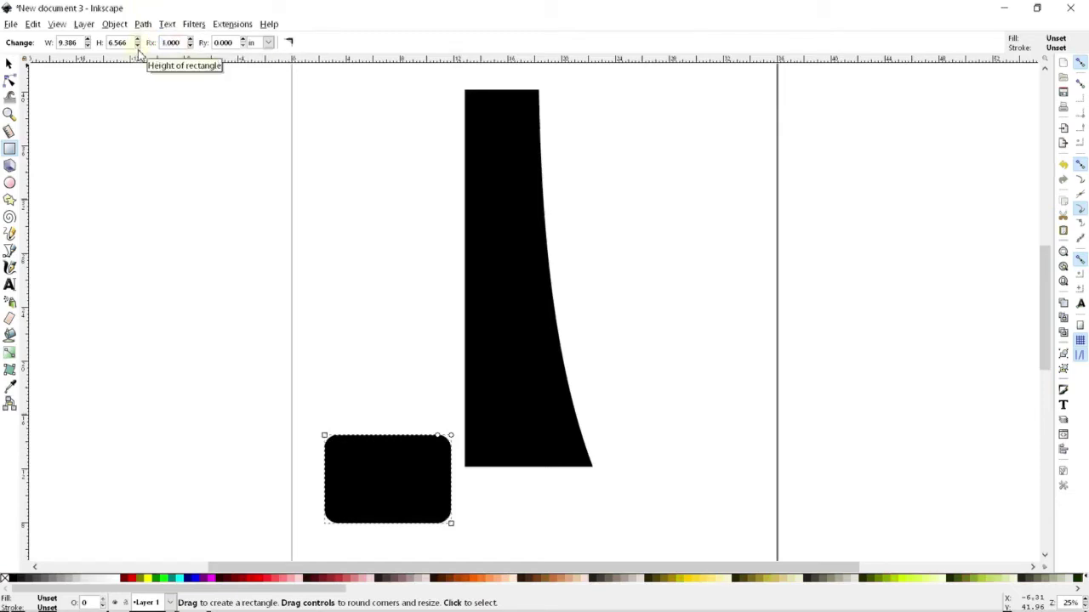
left_click(9, 66)
left_click(327, 247)
left_click(384, 464)
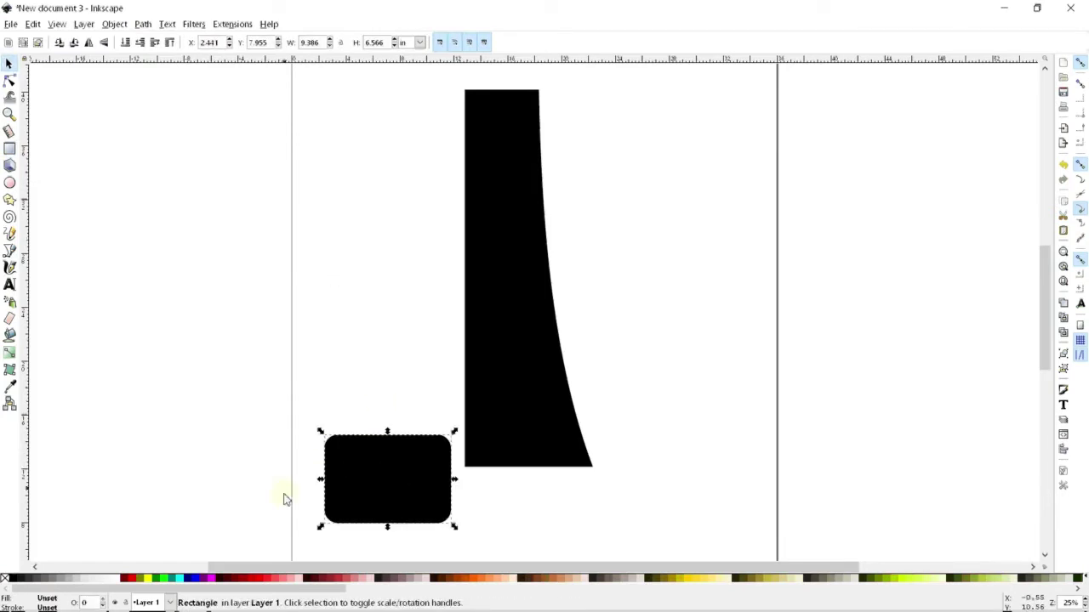
Step: Fill the rounded rectangle red and place it over the black shape's bottom
left_click(131, 580)
left_click_drag(400, 481, 505, 494)
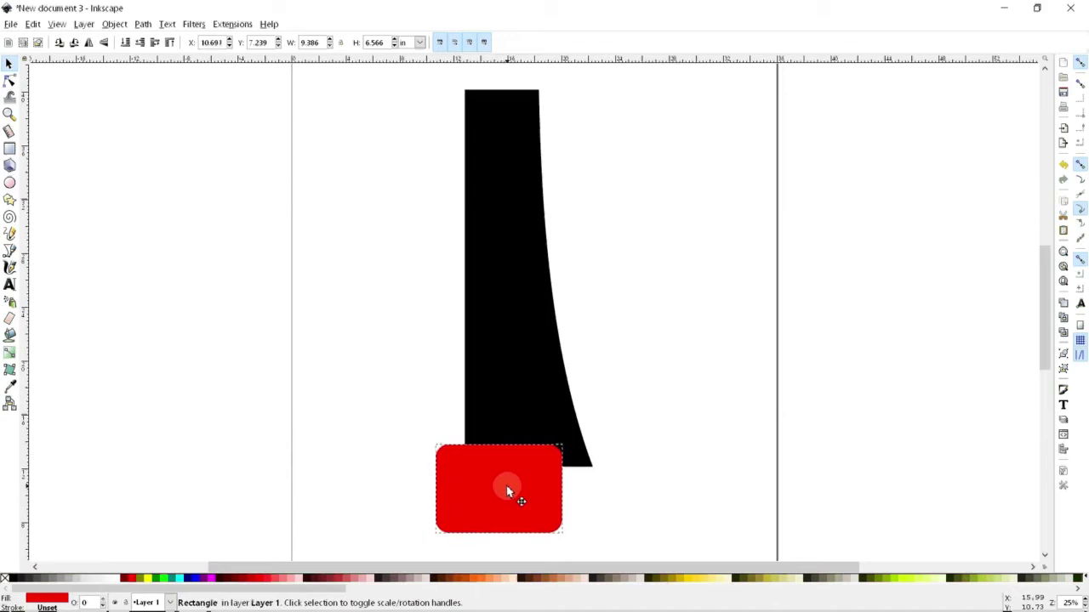
scroll(651, 341, "down", 1)
left_click_drag(541, 445, 538, 460)
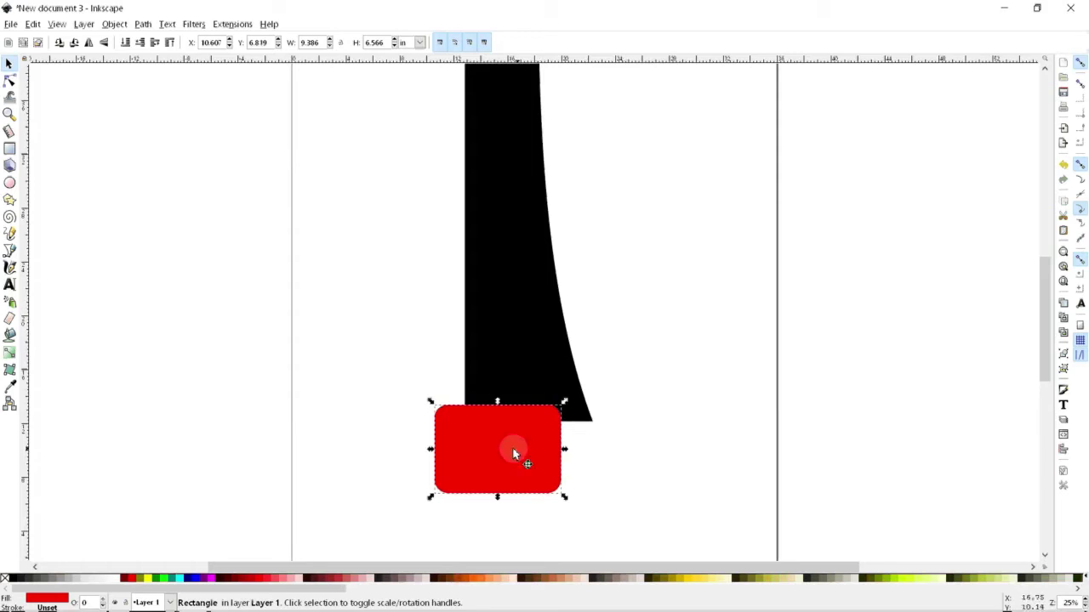
left_click_drag(482, 449, 487, 452)
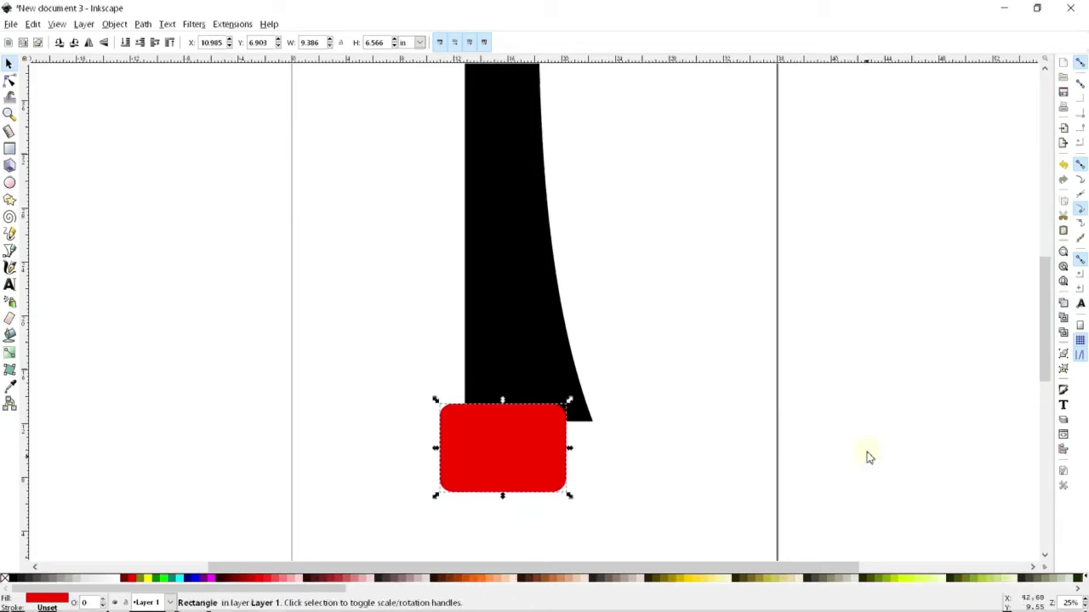
left_click(738, 390)
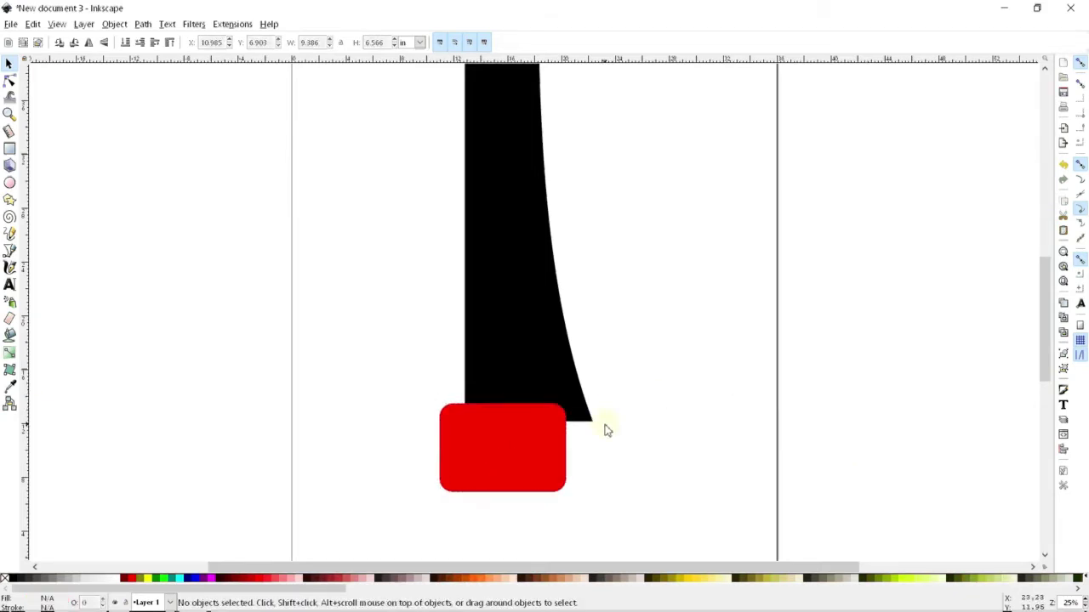
Step: Select the black tapered shape and the red rectangle together
scroll(626, 491, "up", 1)
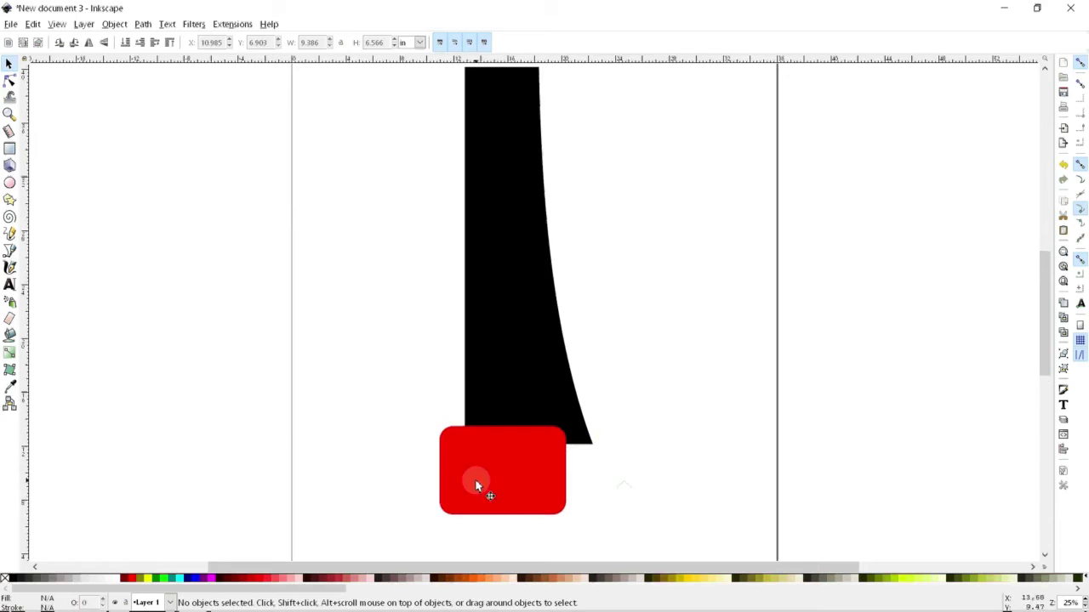
left_click(515, 235)
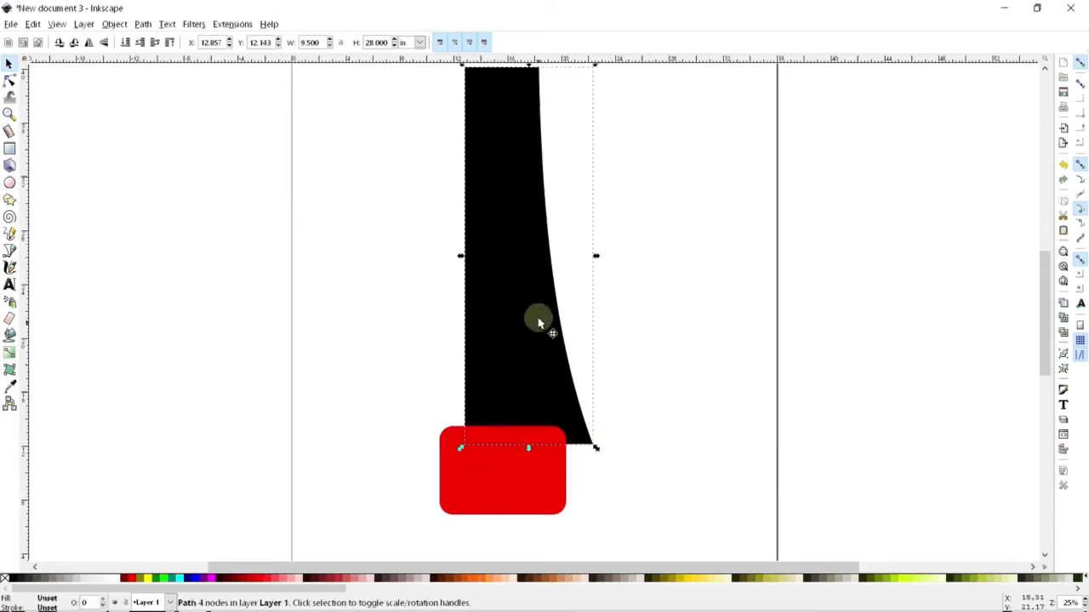
left_click(501, 486, "shift")
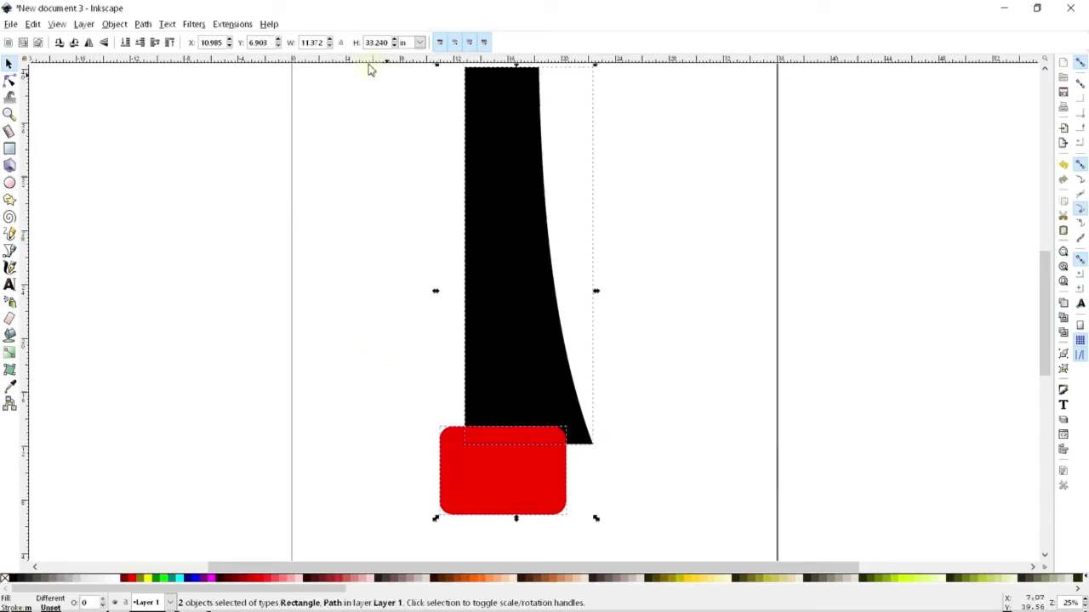
left_click(143, 25)
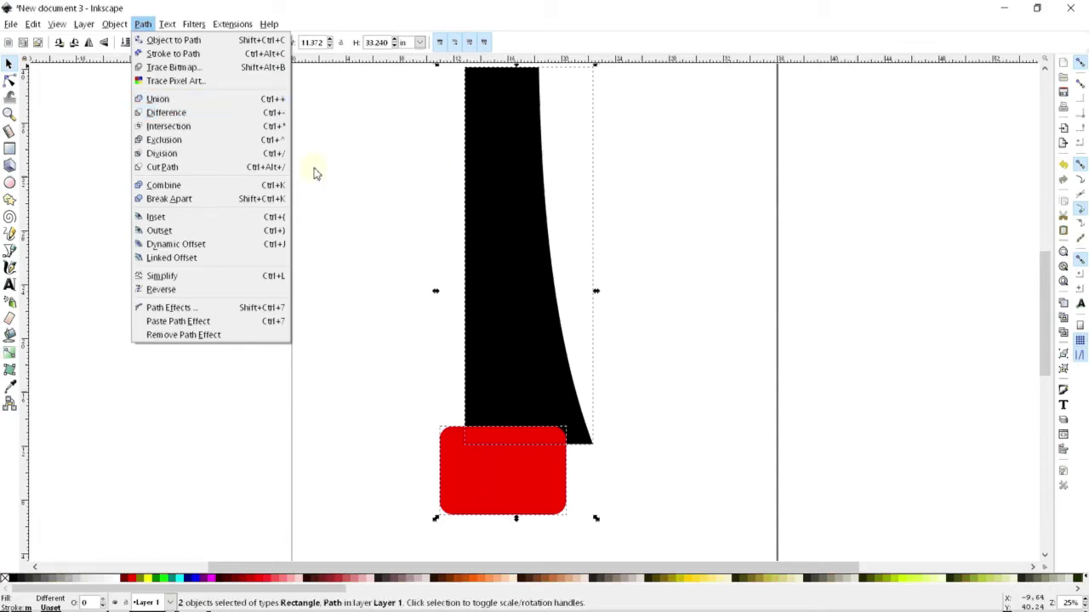
Step: Subtract the red rectangle with Path > Difference and move the notched shape onto the page
left_click(244, 112)
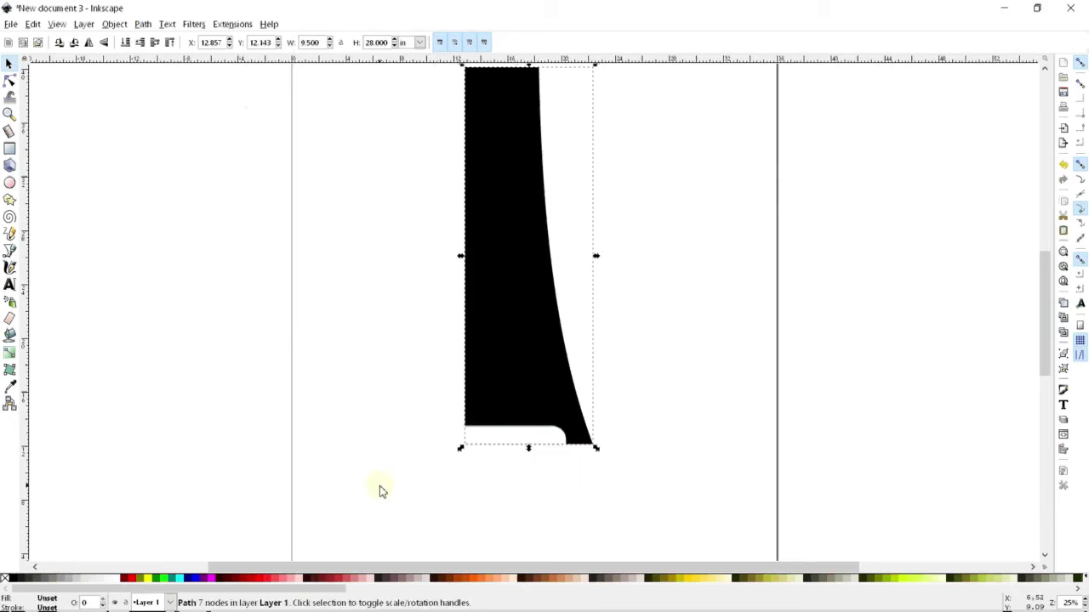
scroll(380, 491, "up", 2)
left_click_drag(519, 305, 575, 294)
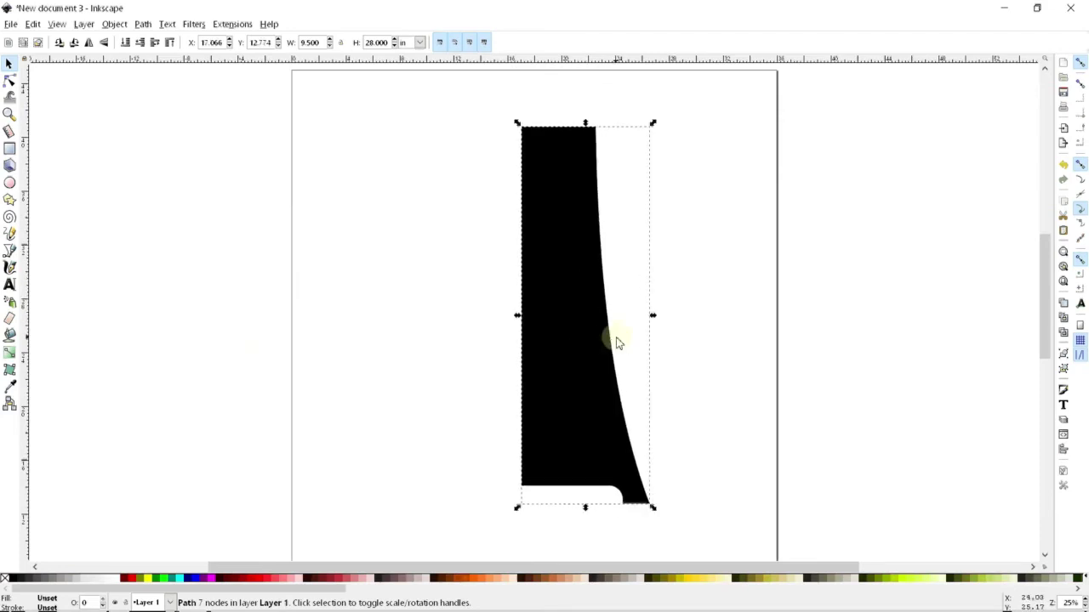
left_click(718, 228)
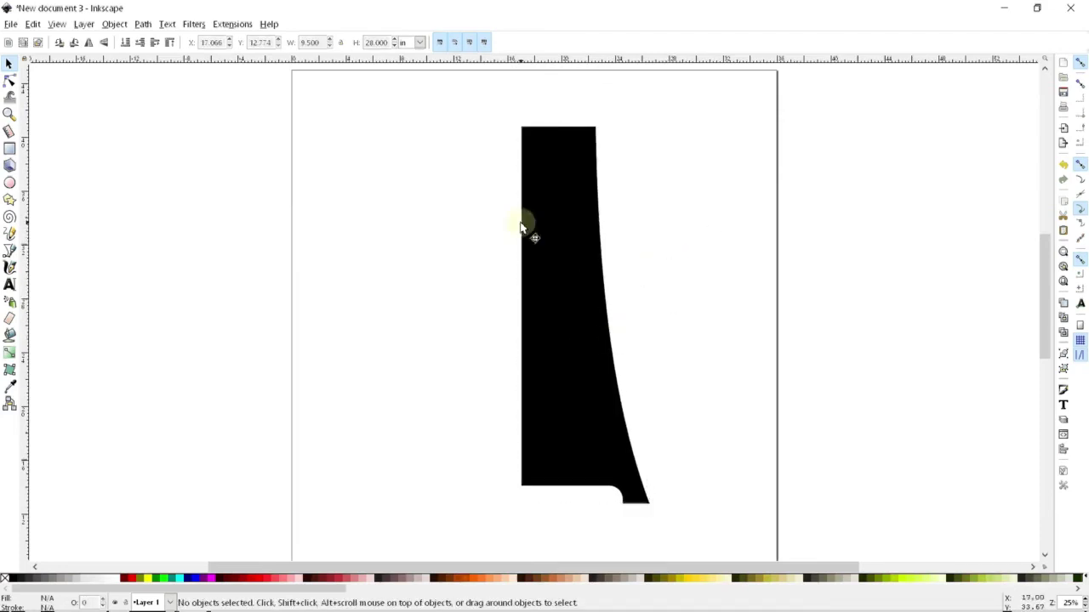
scroll(554, 250, "up", 1)
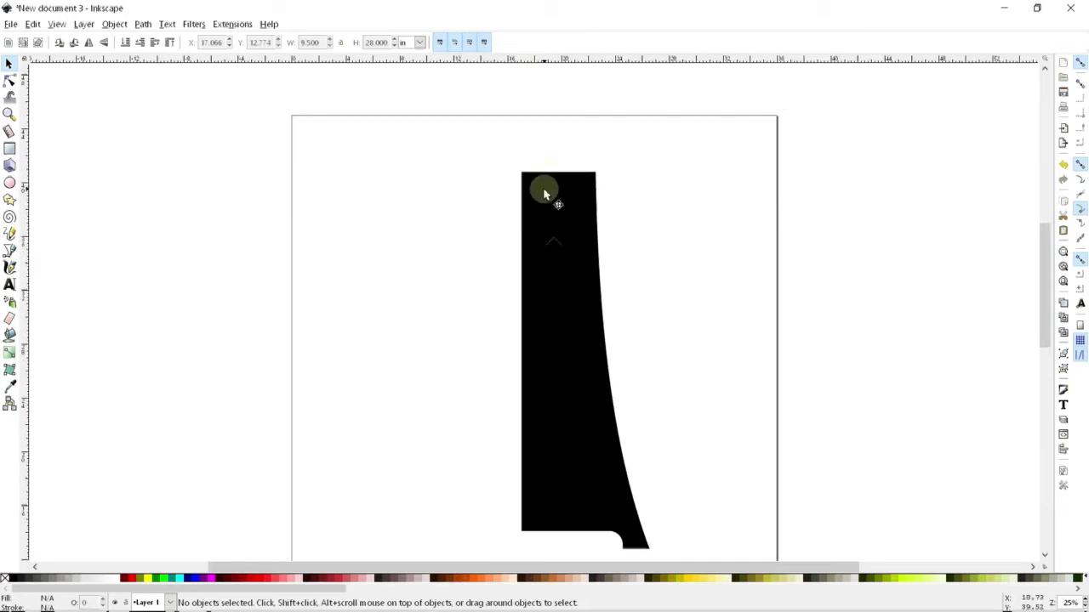
scroll(596, 223, "up", 1)
scroll(613, 281, "down", 1)
scroll(553, 383, "down", 2)
scroll(554, 349, "up", 2)
Step: Draw a small sharp-cornered red rectangle near the top of the page
left_click(10, 151)
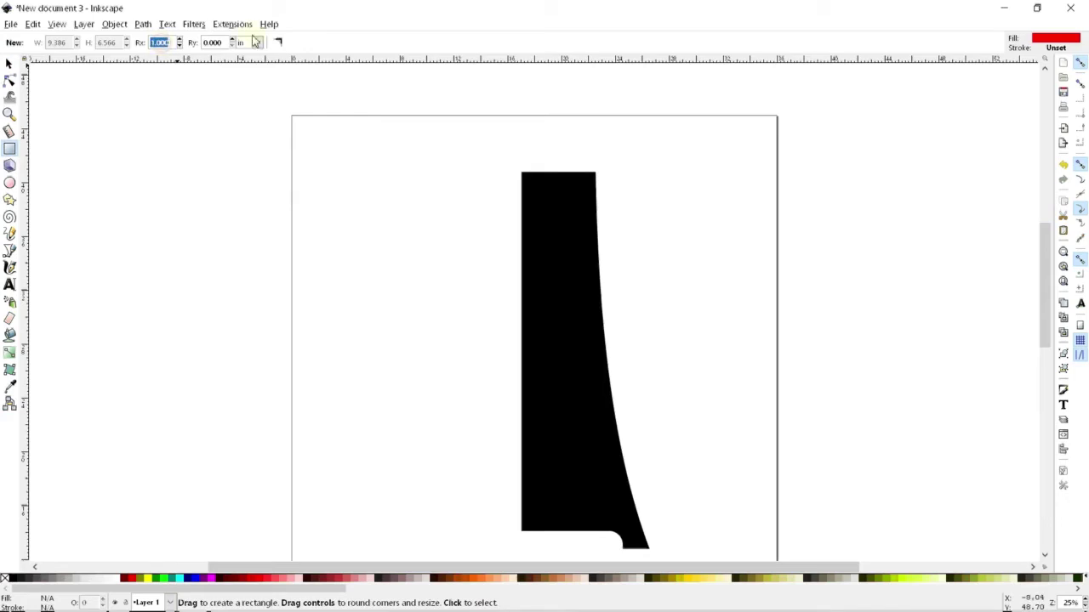
left_click(278, 43)
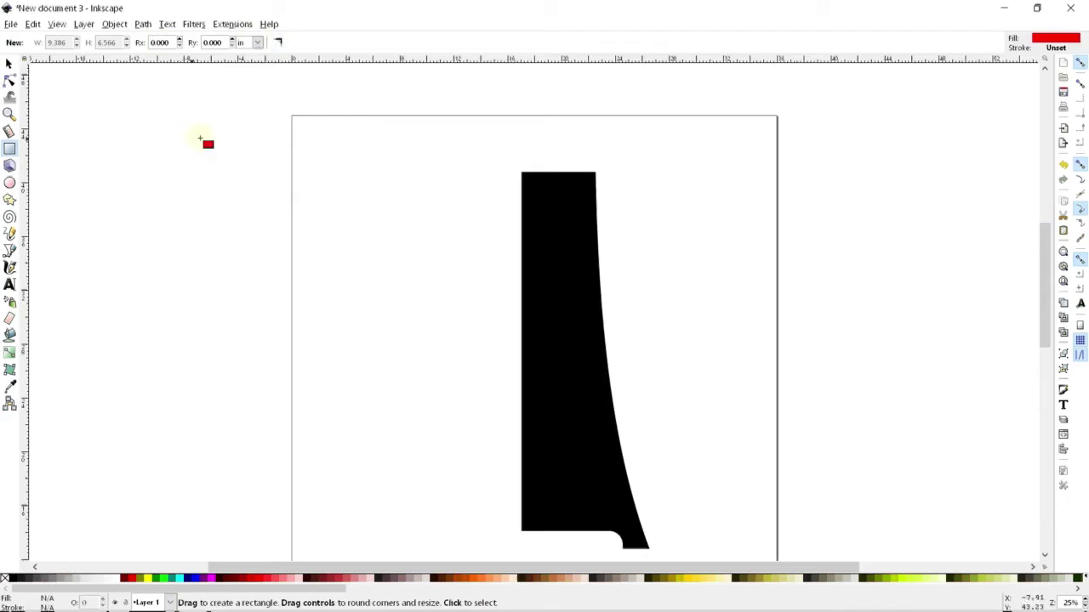
left_click_drag(400, 159, 425, 170)
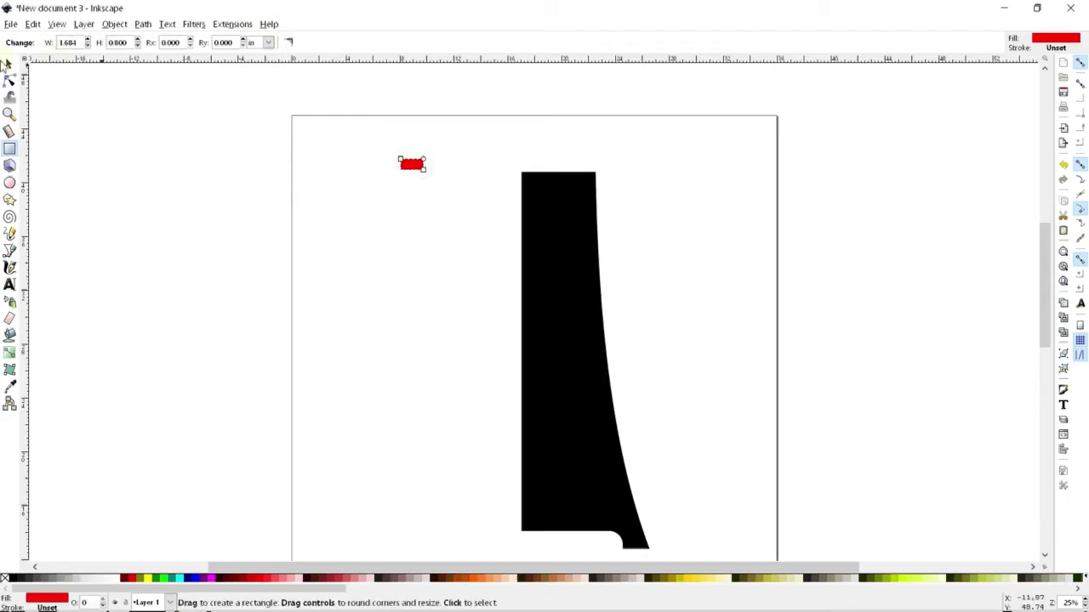
Step: Size the rectangle to 1.000 × 0.500 in and move it above the black shape
left_click(9, 63)
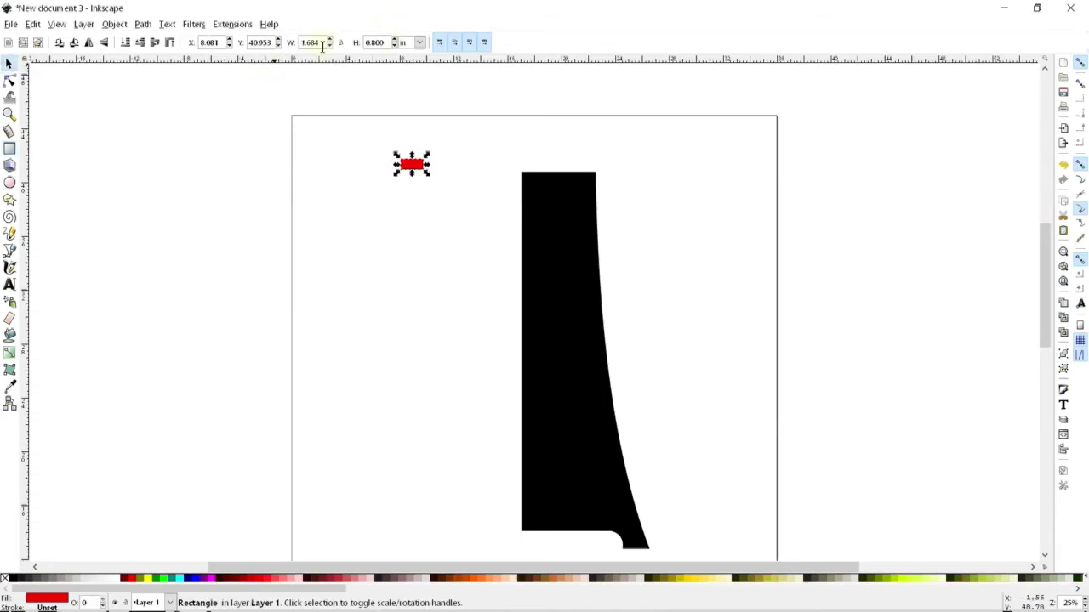
double_click(322, 44)
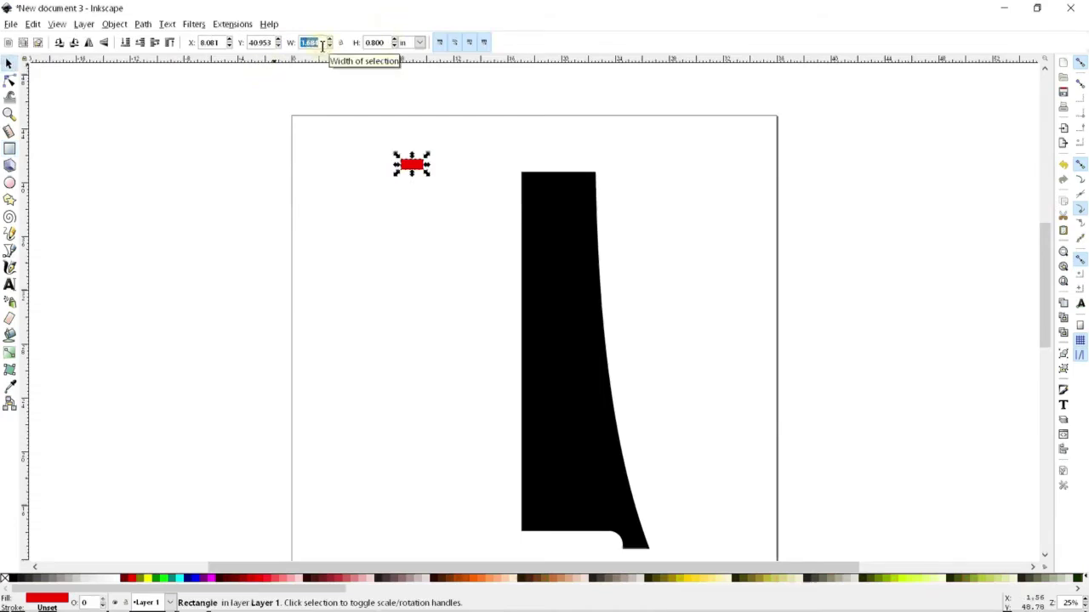
type("1")
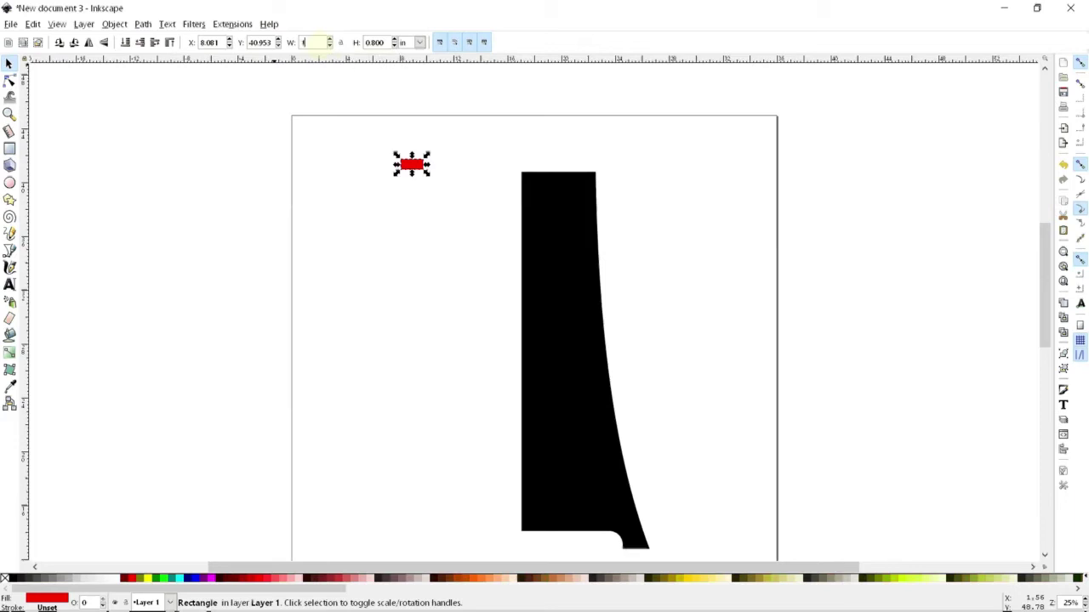
key("Tab")
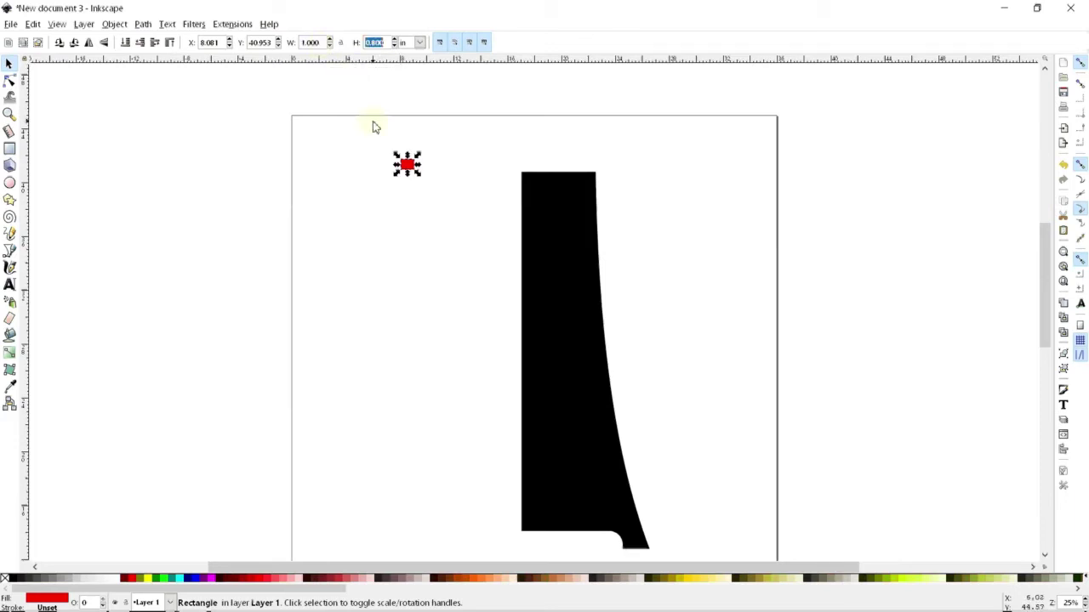
type(".5")
key("Return")
left_click_drag(410, 173, 531, 159)
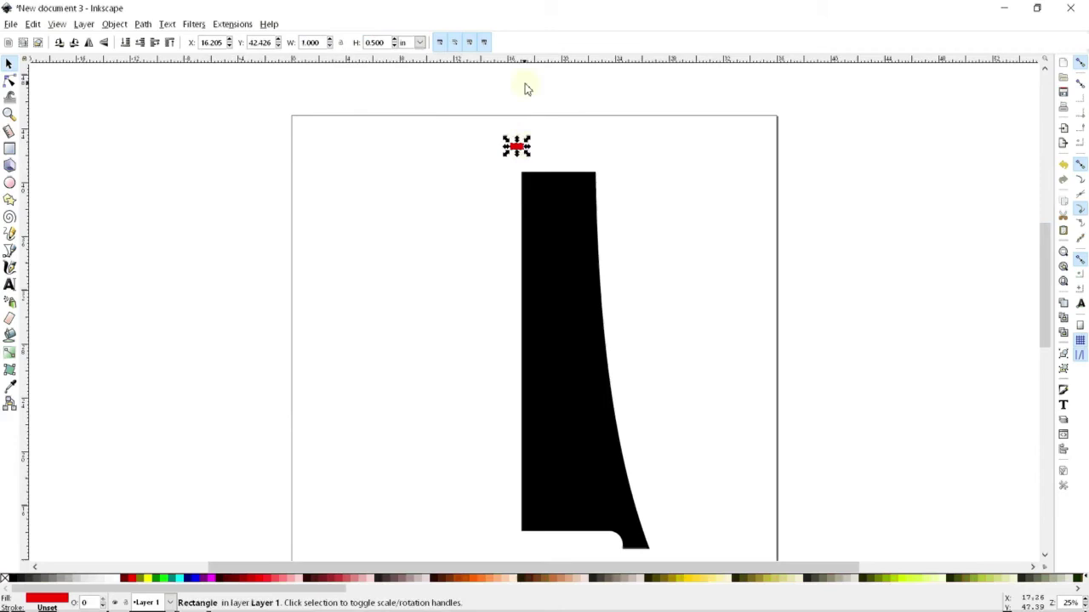
scroll(553, 132, "up", 3, "ctrl")
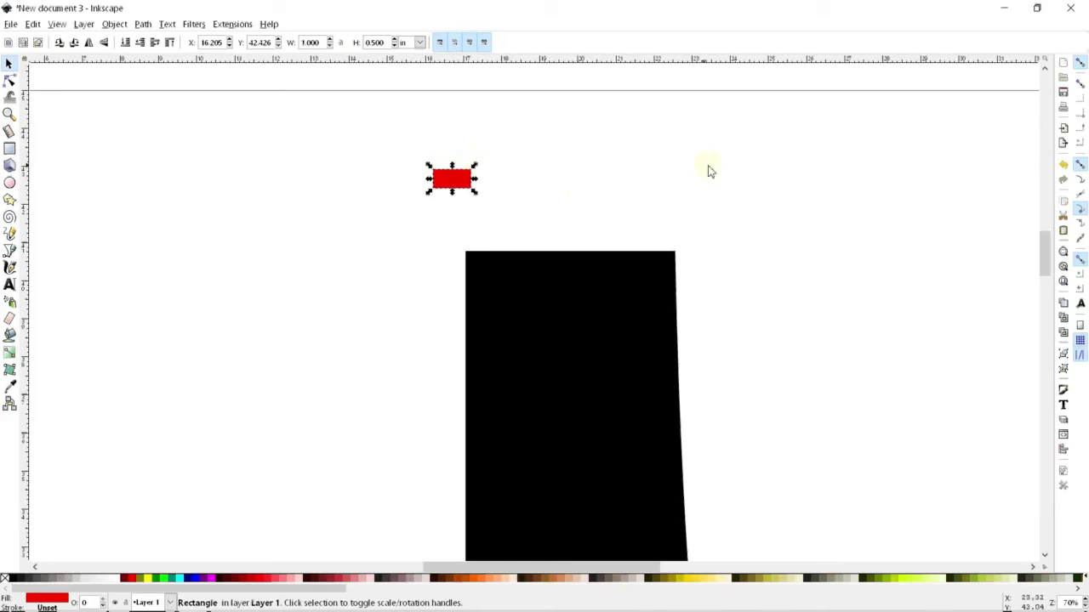
Step: Enable extra snapping and seat the red rectangle at the black shape's top-left corner
left_click_drag(452, 183, 490, 195)
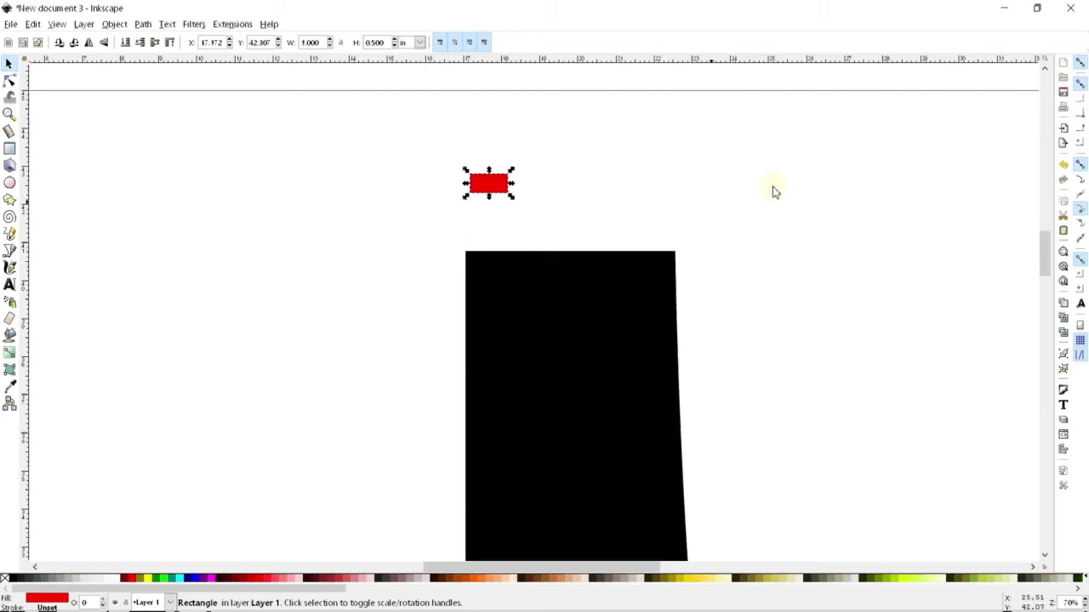
left_click(1080, 113)
left_click_drag(480, 181, 484, 245)
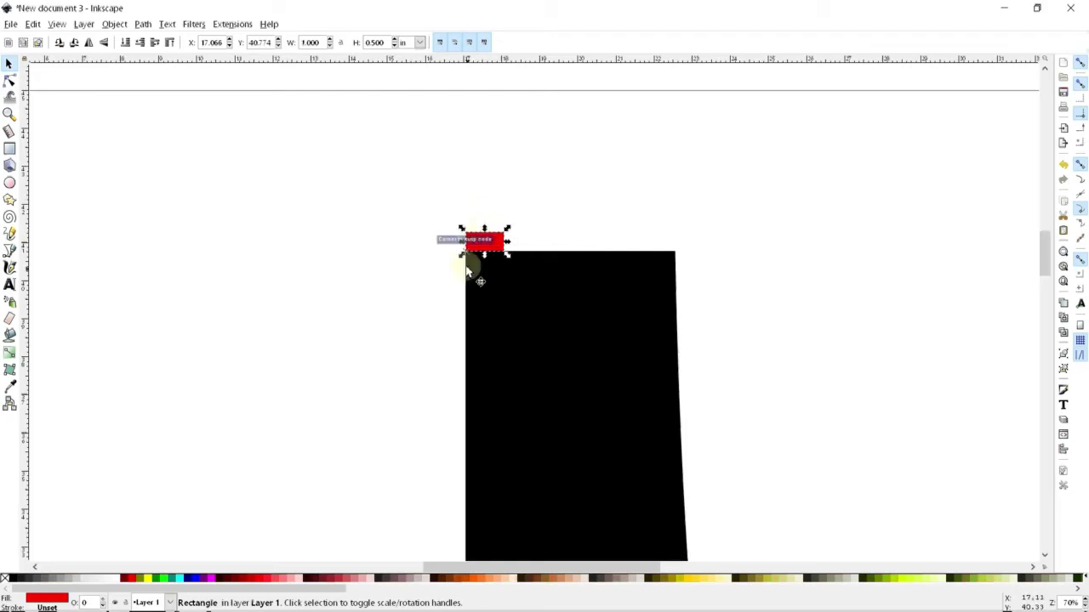
left_click(358, 329)
scroll(360, 329, "down", 5)
scroll(377, 383, "up", 4)
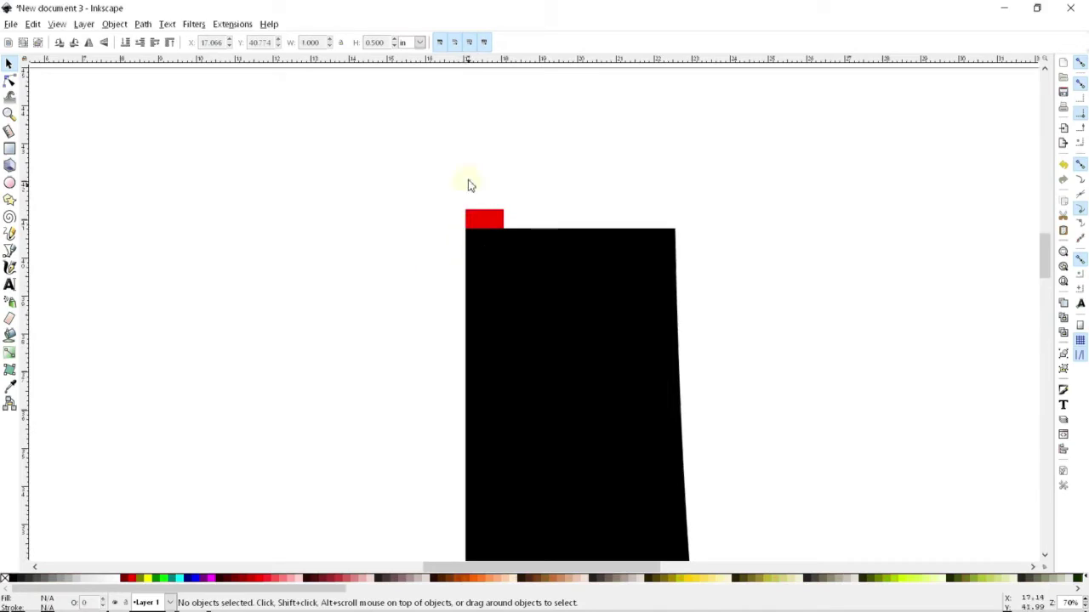
Step: Shift the red rectangle 4 in to the right along the top edge
left_click(492, 223)
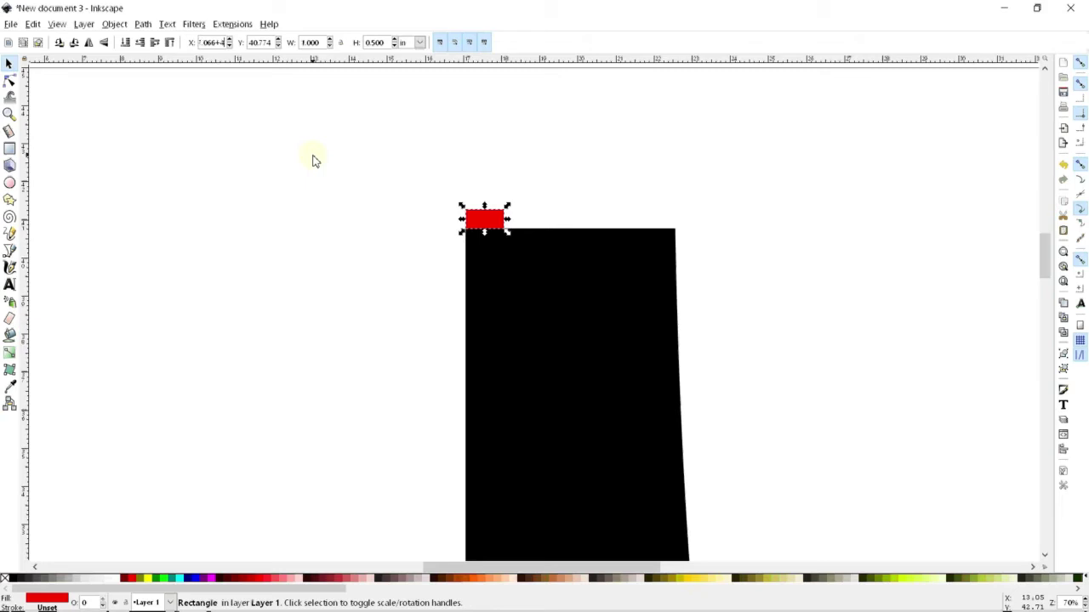
key("Return")
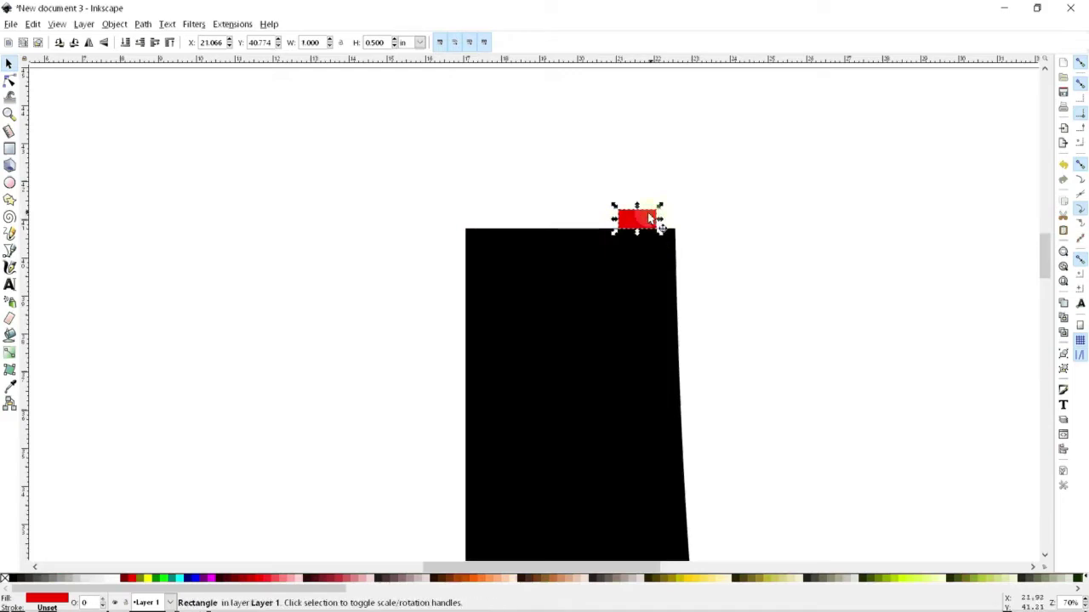
left_click(632, 175)
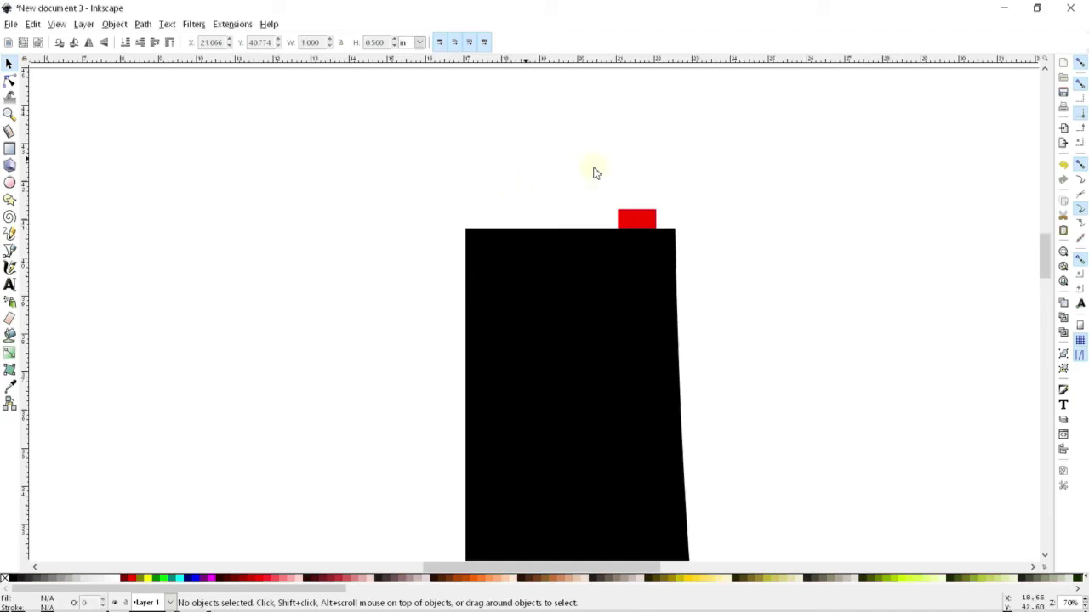
scroll(476, 170, "down", 4)
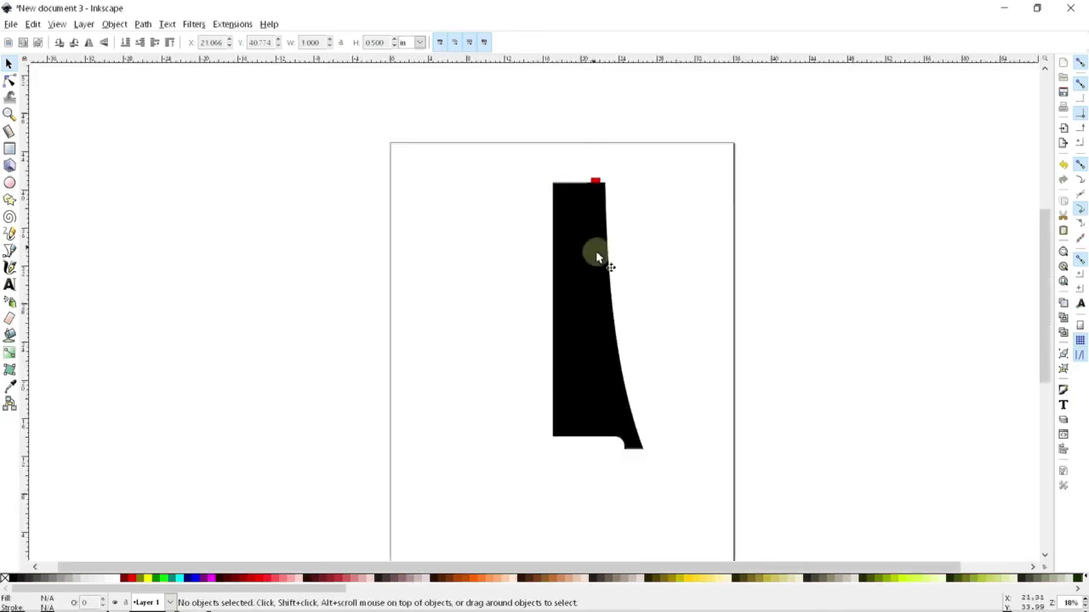
Step: Union the tapered black half-shape and the red tab into one path
left_click(583, 246)
left_click(595, 179, "shift")
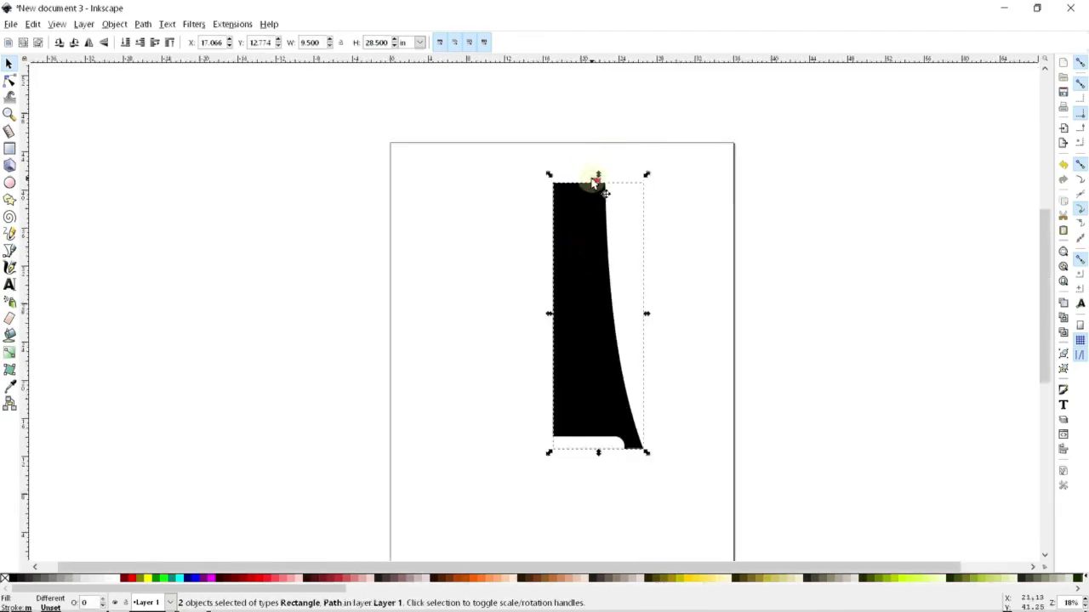
left_click(142, 23)
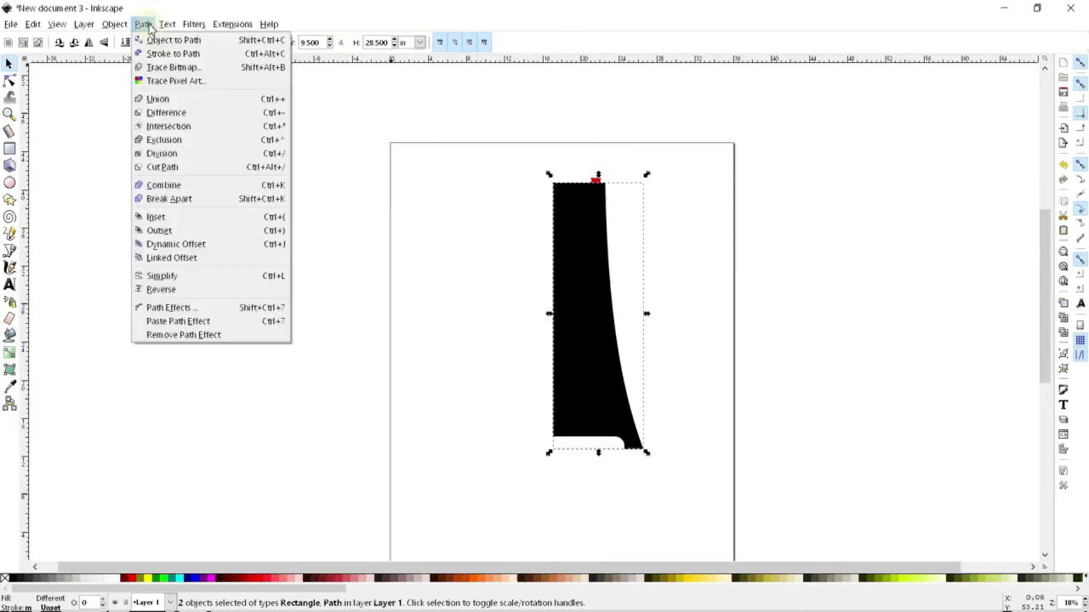
left_click(172, 101)
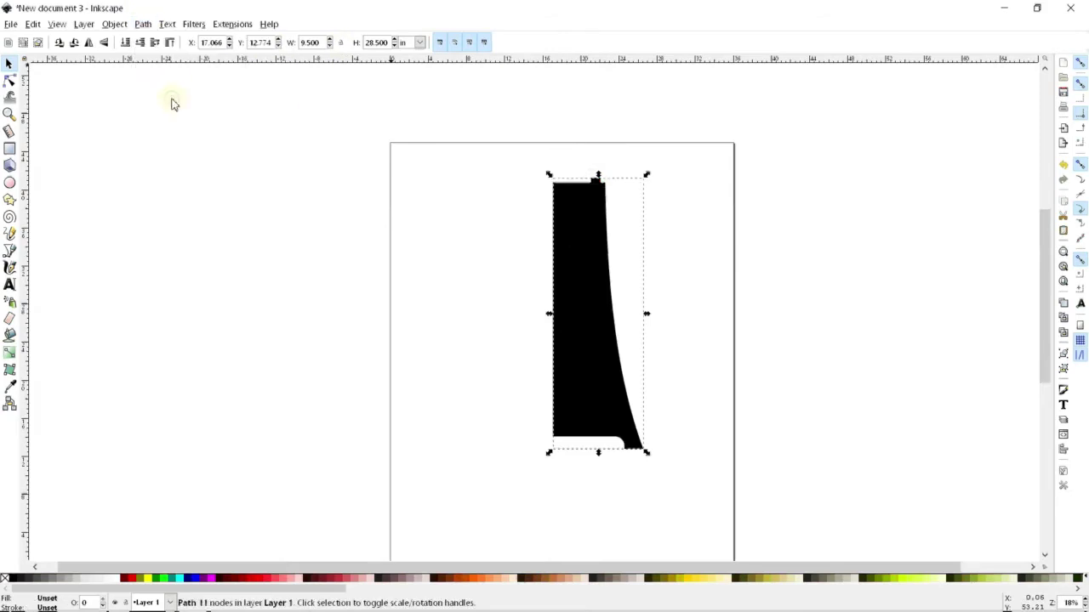
left_click(143, 24)
left_click(475, 222)
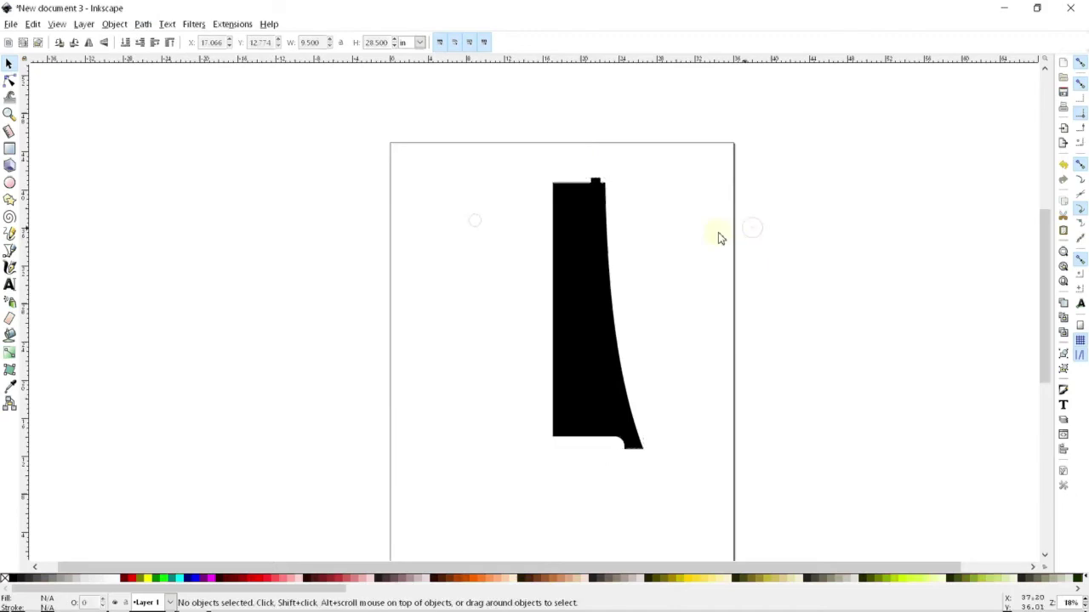
Step: Reposition the merged half-shape and place a duplicate copy to its left
mouse_move(585, 244)
left_mouse_down()
mouse_move(600, 223)
mouse_move(569, 231)
left_mouse_up()
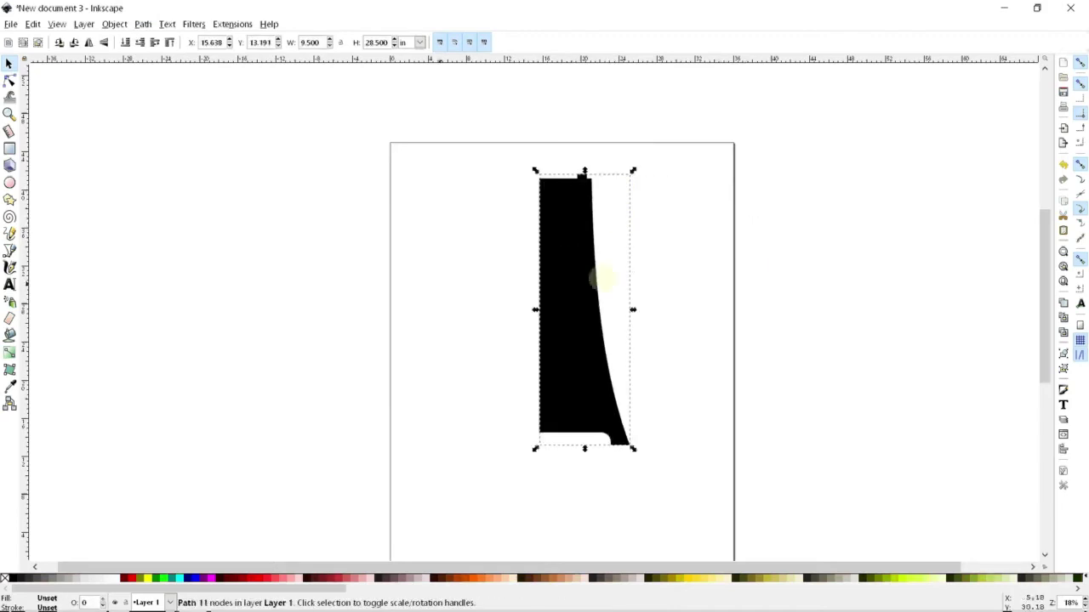
mouse_move(575, 292)
left_mouse_down()
mouse_move(598, 284)
mouse_move(592, 303)
mouse_move(510, 292)
mouse_move(573, 295)
left_mouse_up()
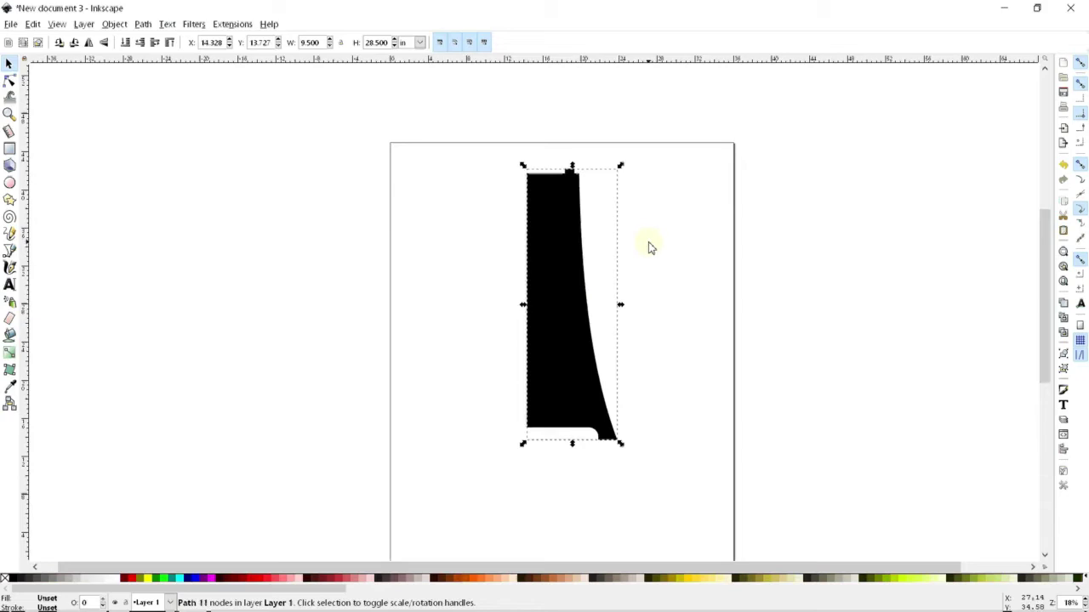
key("ctrl")
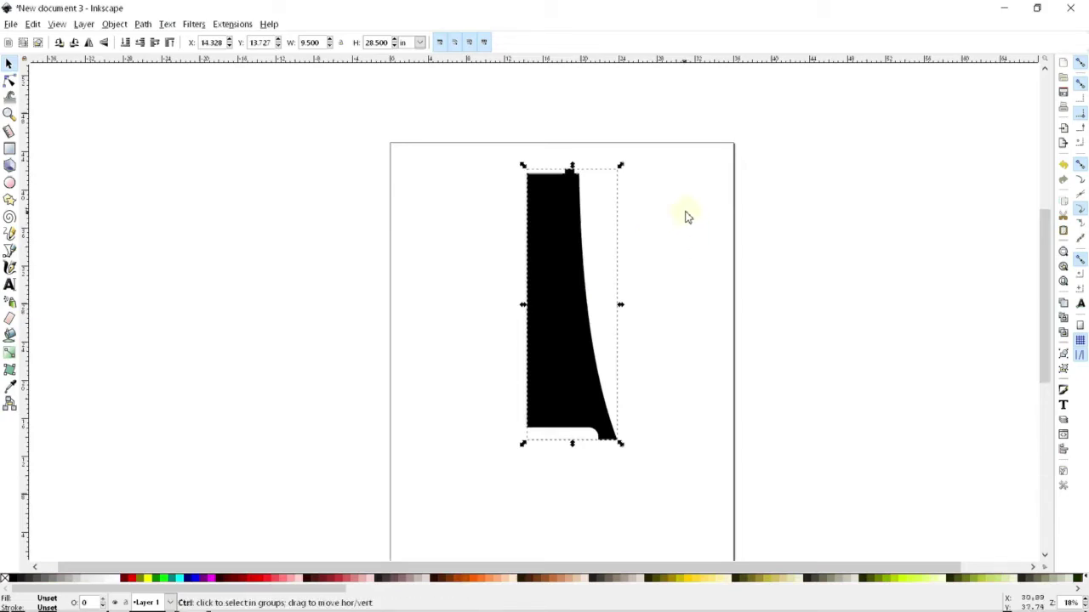
left_click_drag(493, 286, 381, 255)
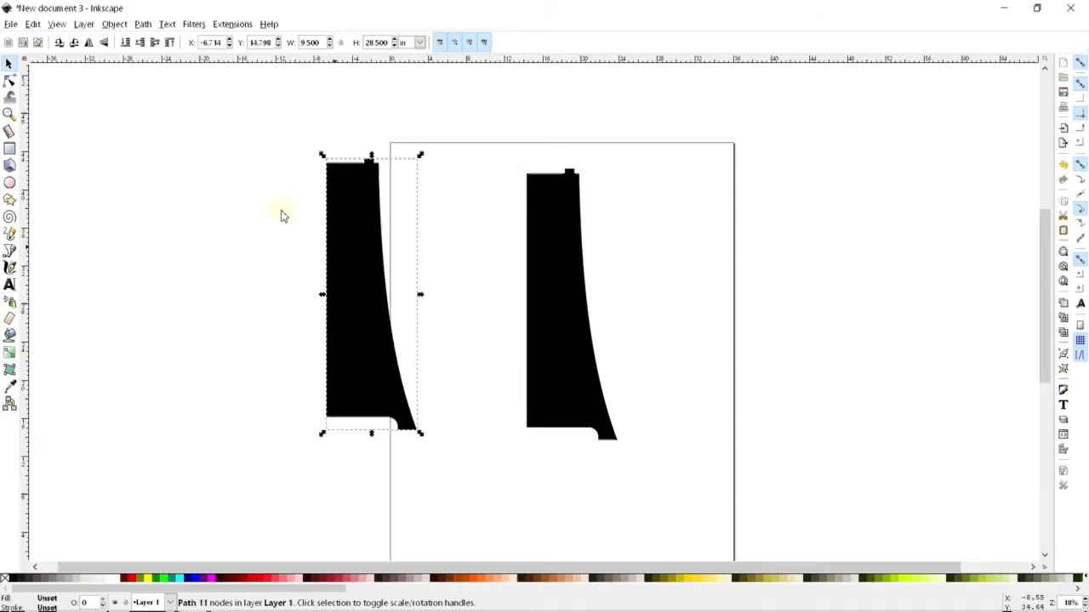
Step: Flip the copy horizontally and slide it against the original half
left_click(89, 42)
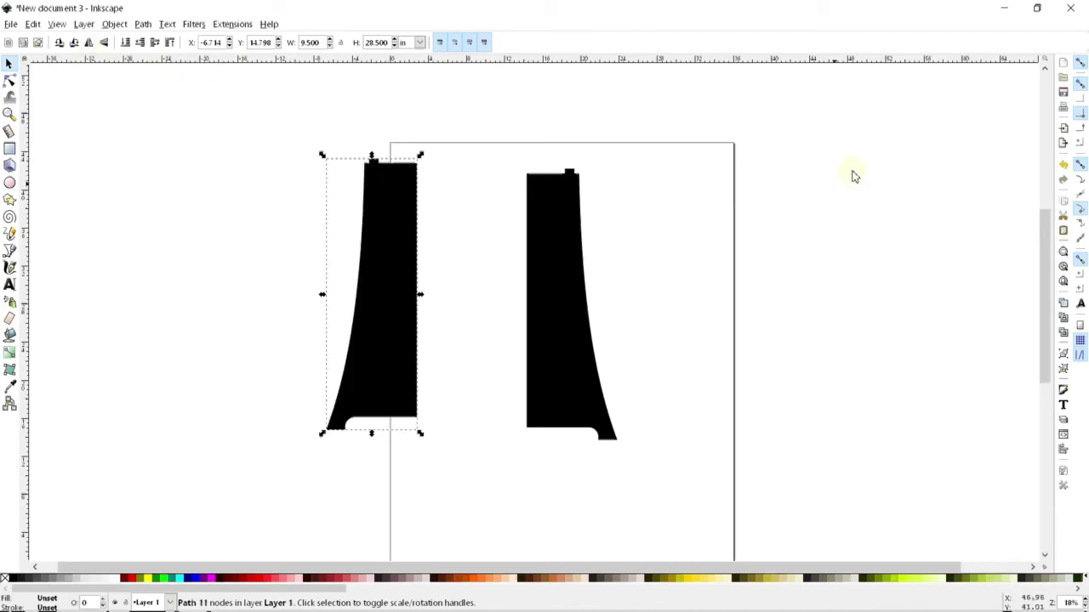
left_click(382, 309)
left_click_drag(374, 295, 486, 299)
left_click(321, 347)
Step: Union both halves into one shape and move it right and down
left_click(542, 318)
left_click(485, 358, "shift")
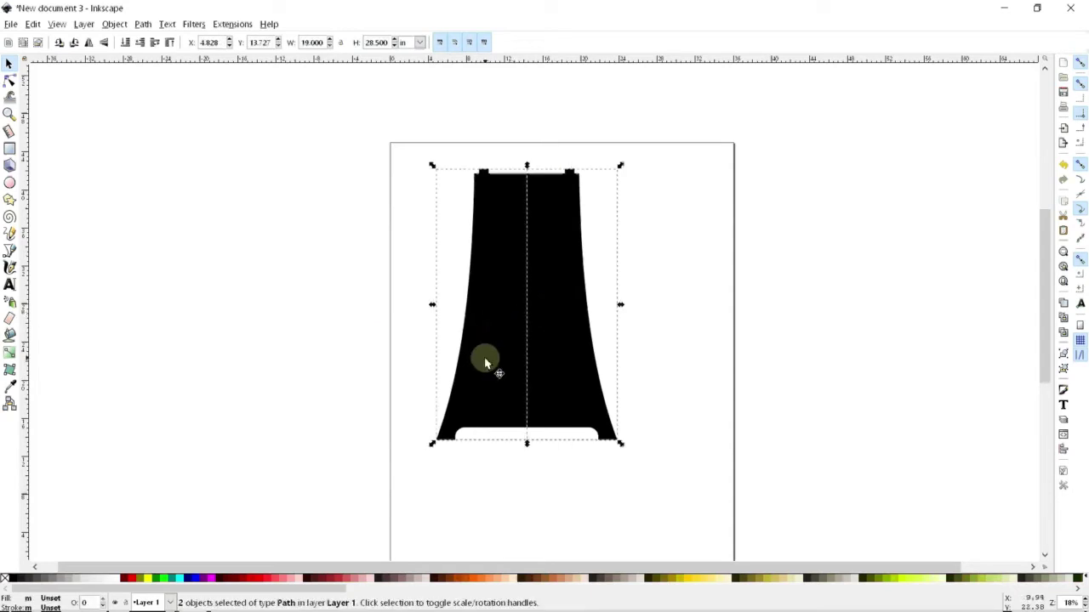
left_click(143, 24)
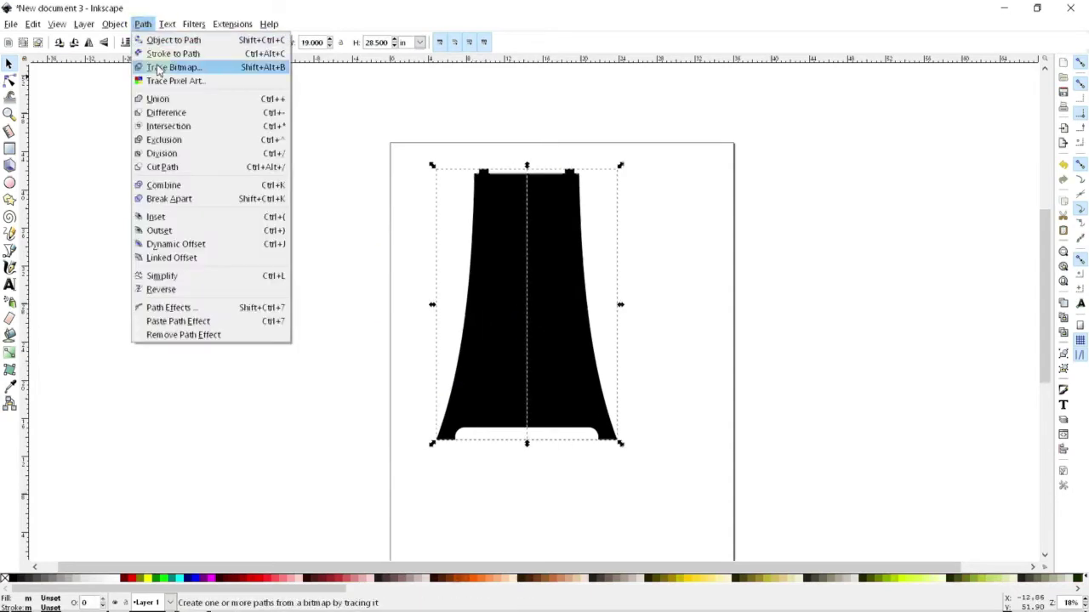
left_click(166, 99)
left_click(338, 204)
left_click_drag(520, 319, 549, 335)
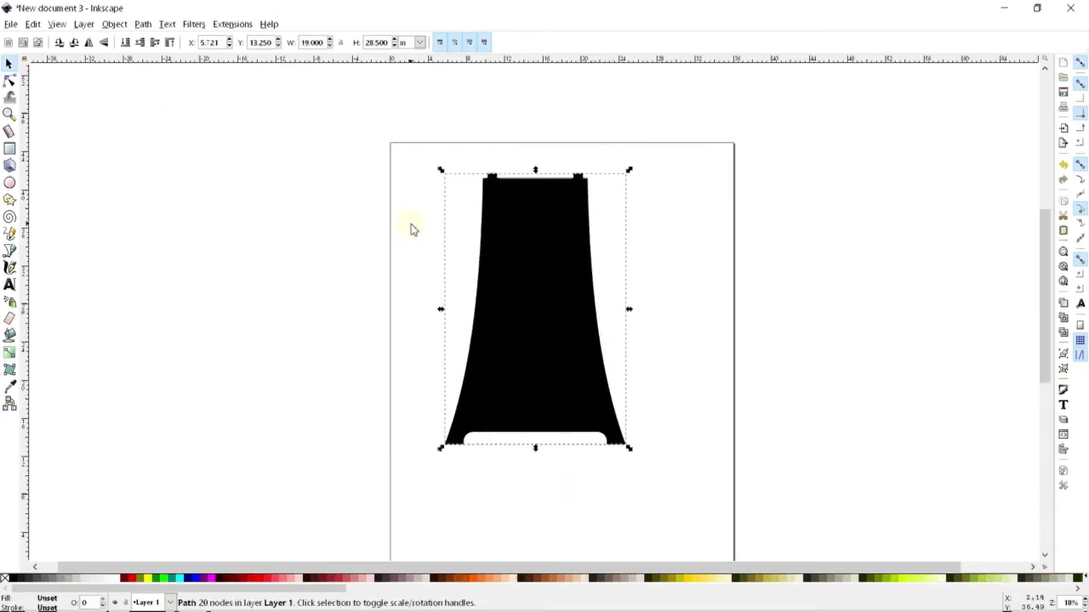
Step: Drag the merged black shape up and left to X 1.614, Y 14.977 in
mouse_move(534, 360)
left_mouse_down()
mouse_move(476, 301)
mouse_move(526, 366)
left_mouse_up()
left_click_drag(495, 322, 516, 312)
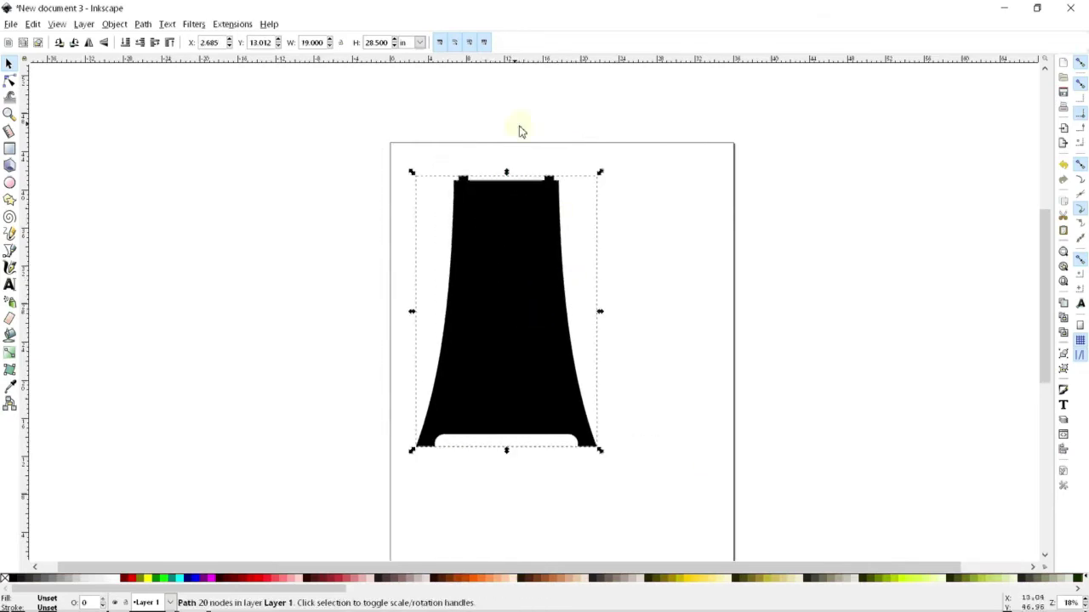
left_click_drag(525, 345, 503, 324)
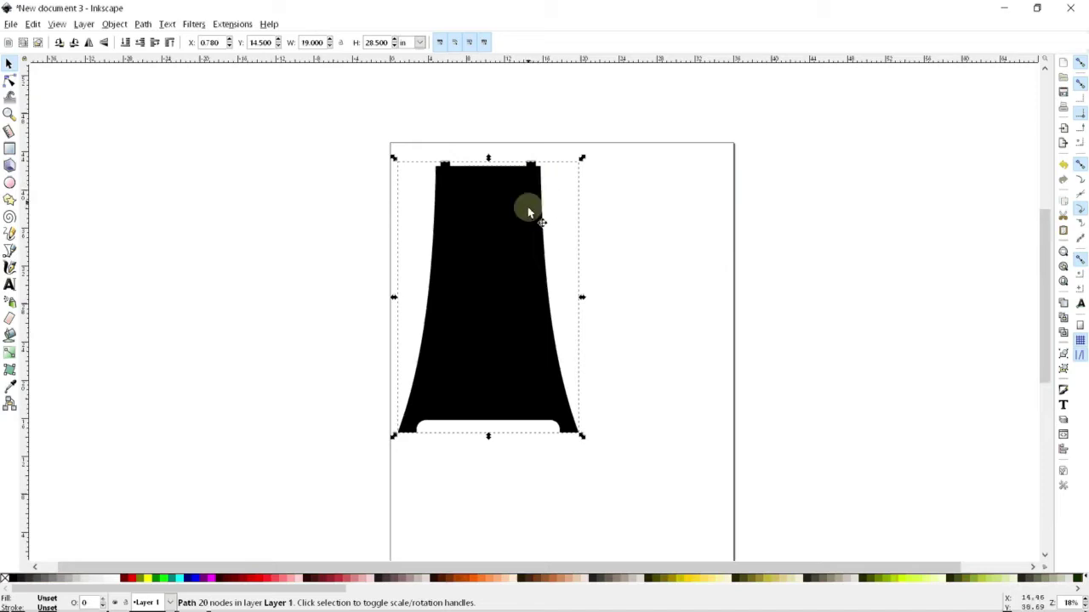
mouse_move(493, 292)
left_mouse_down()
mouse_move(484, 284)
mouse_move(500, 302)
left_mouse_up()
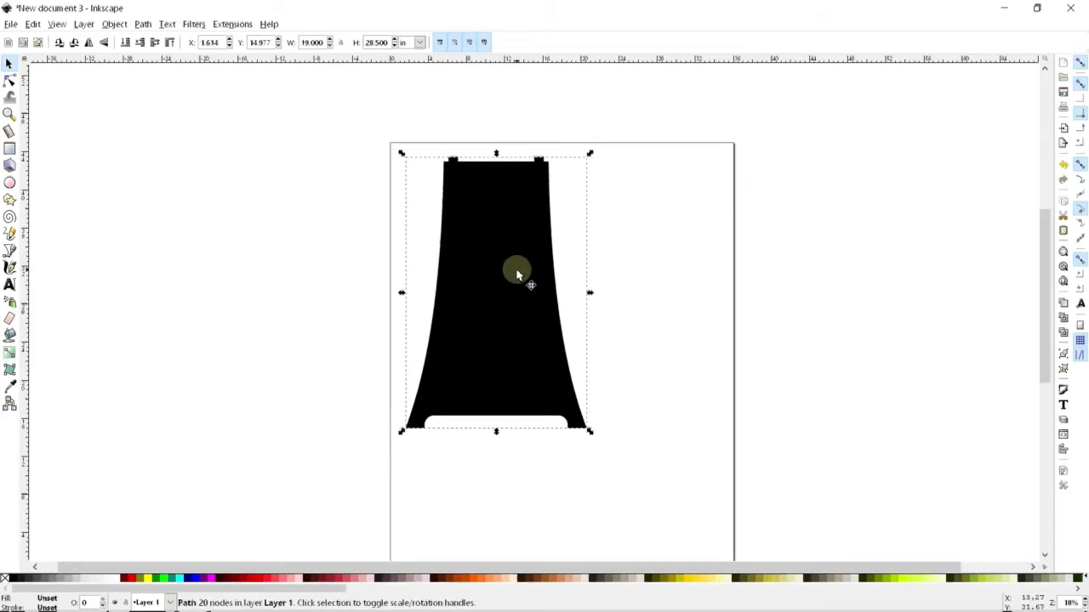
Step: Duplicate the tapered shape, fill the copy red, and lay it over the black original
key("ctrl+d")
left_click_drag(518, 273, 649, 239)
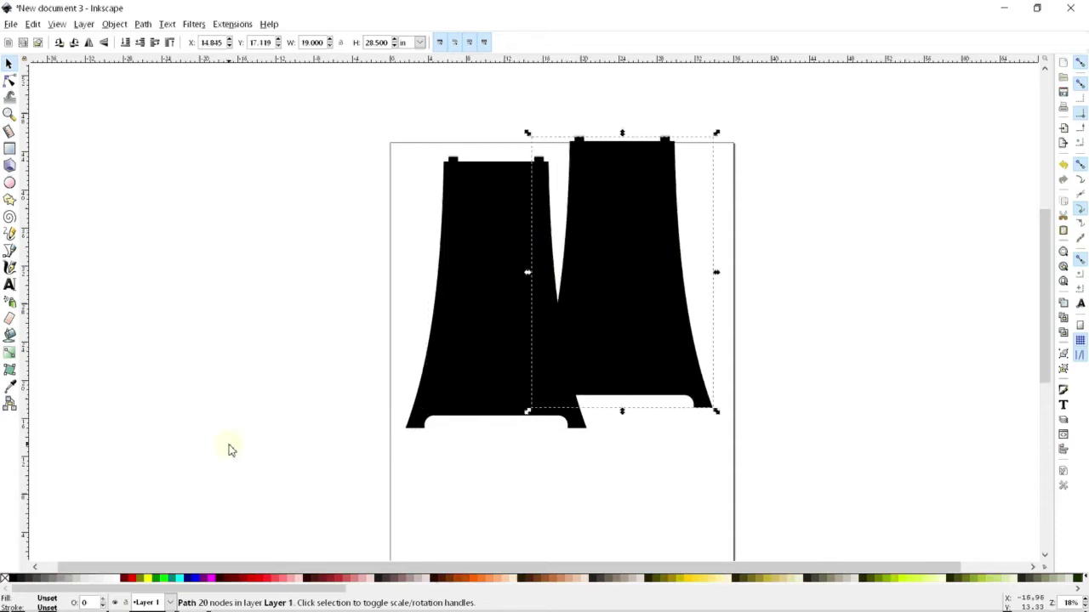
left_click(129, 579)
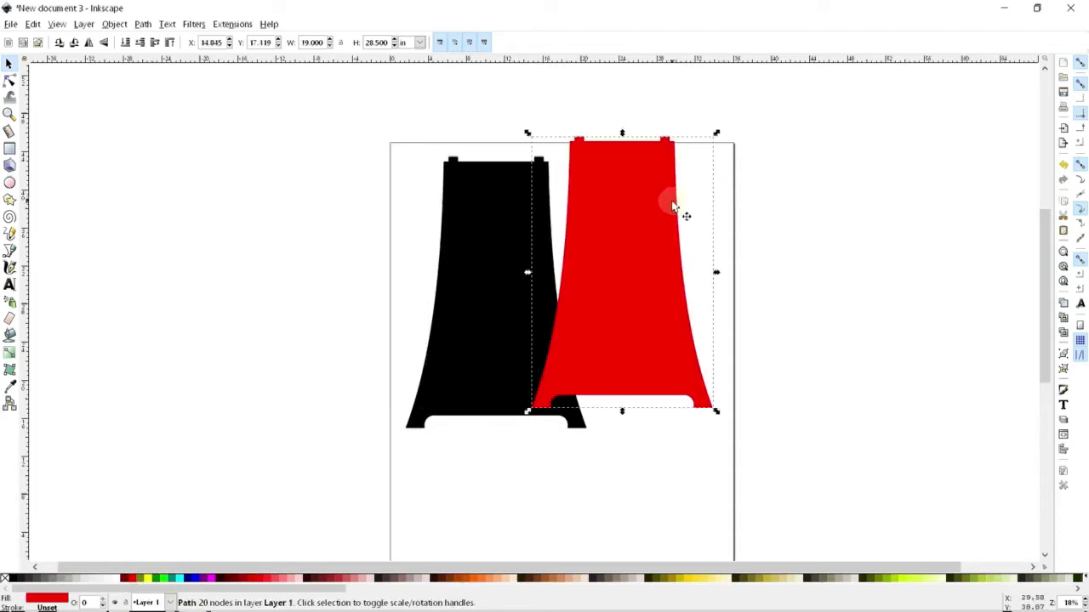
left_click_drag(636, 252, 506, 274)
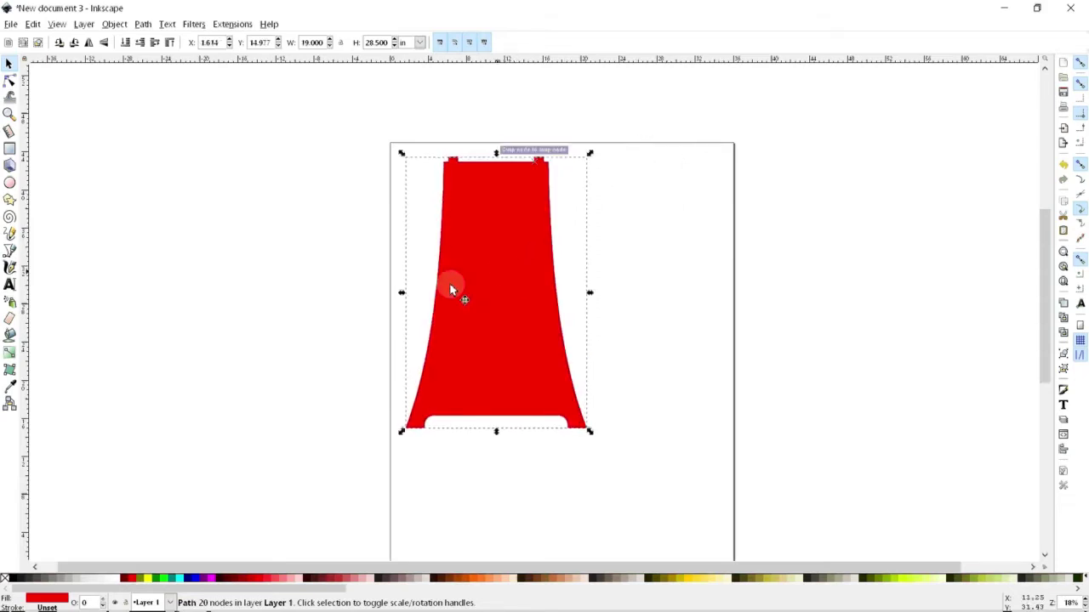
left_click(298, 325)
left_click(498, 306)
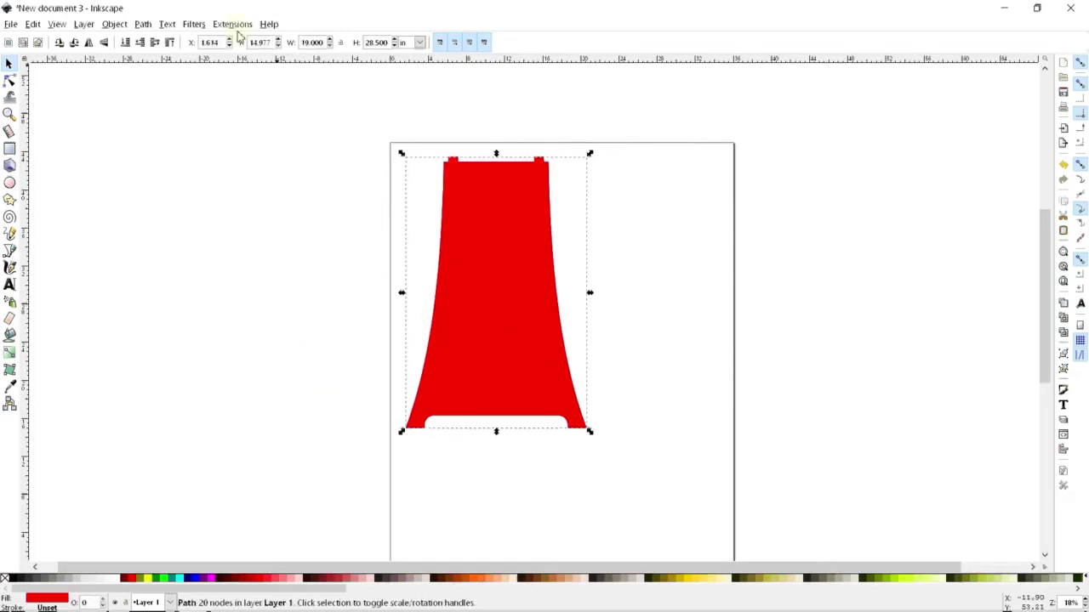
left_click(142, 27)
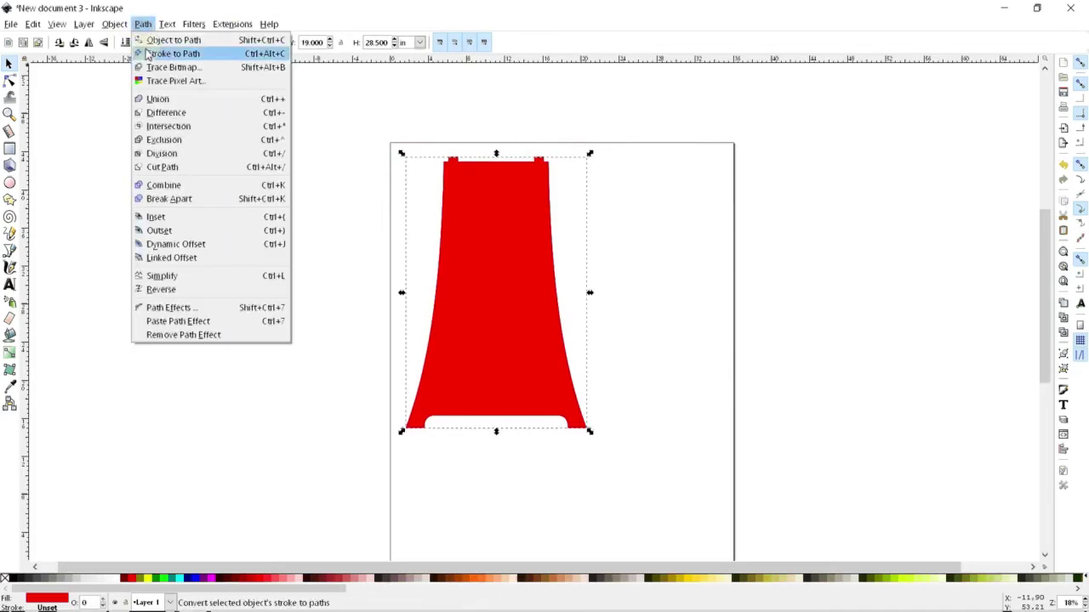
Step: Make the red copy a dynamic offset inset 44.47 pt, leaving a black border
left_click(219, 247)
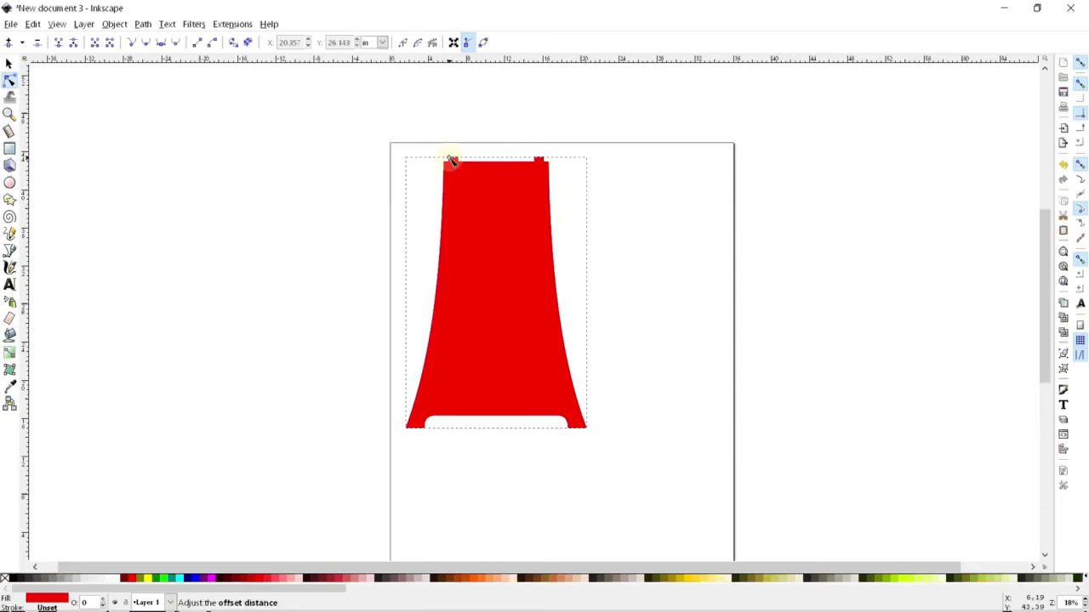
left_click_drag(451, 160, 458, 201)
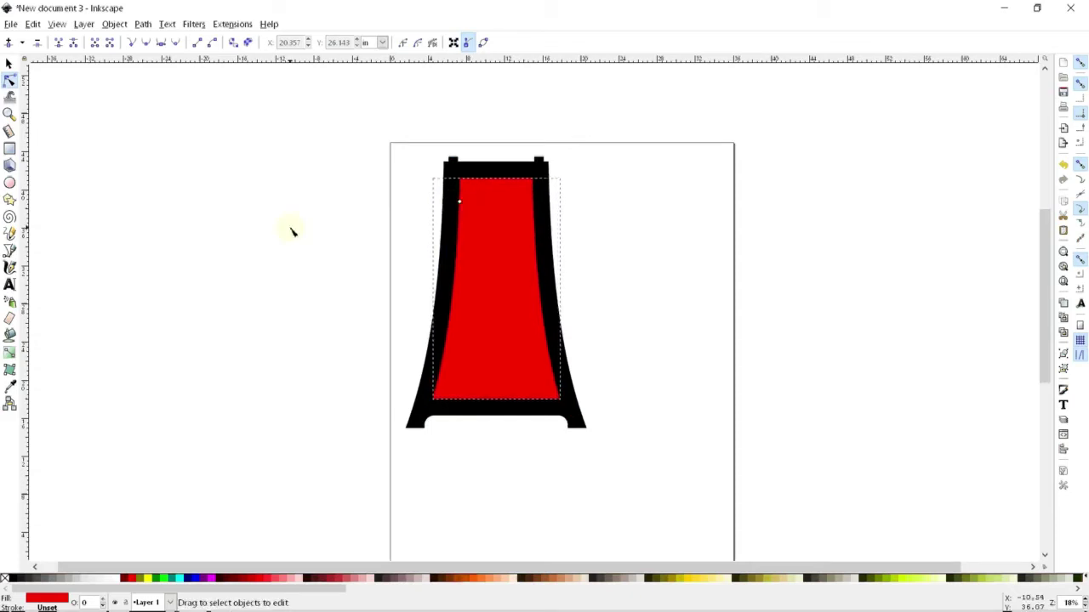
left_click(9, 63)
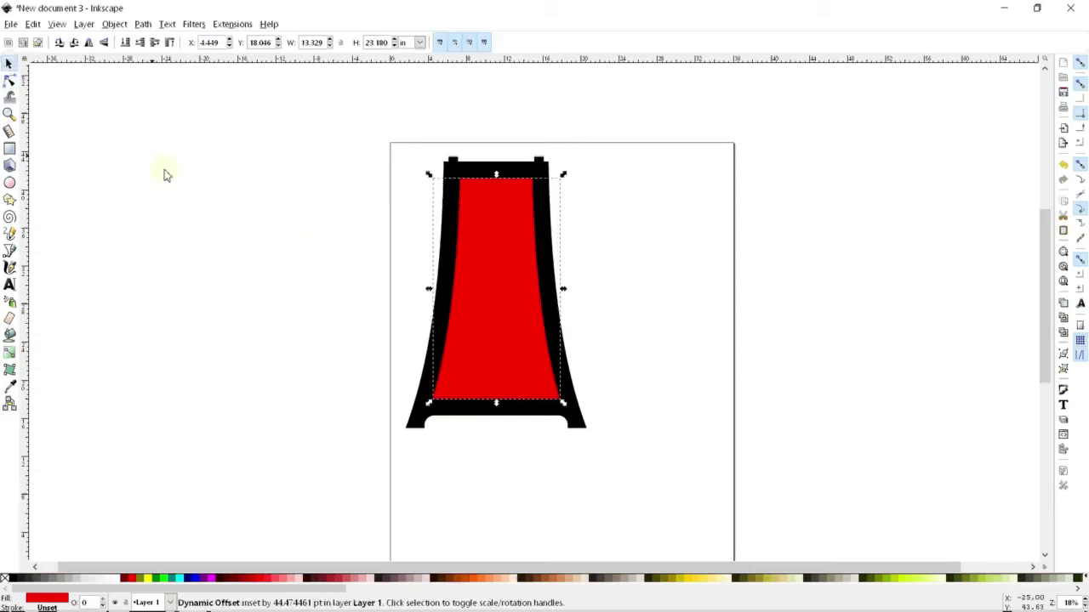
left_click(204, 188)
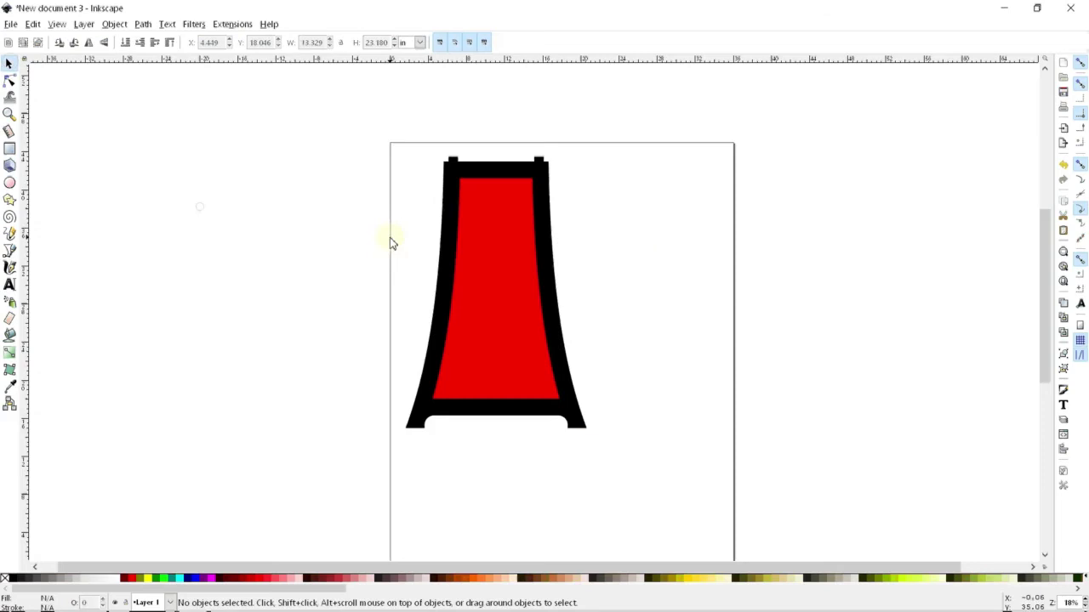
Step: Subtract the red inset from the black shape with Path Difference, then nudge the frame right and down
left_click(420, 414)
left_click(511, 291, "shift")
left_click(143, 24)
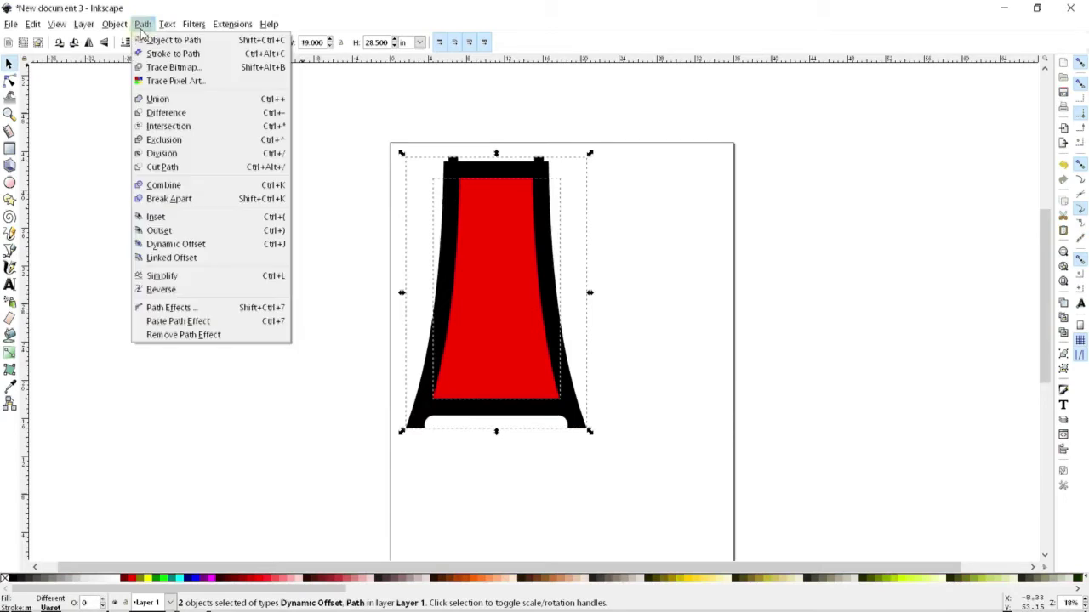
left_click(207, 112)
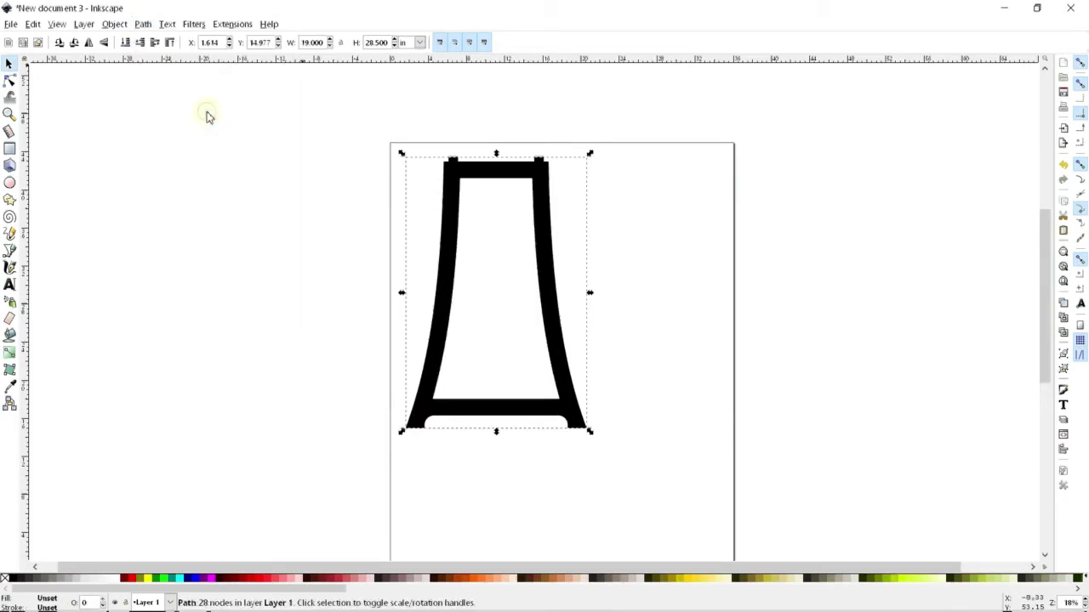
left_click(286, 187)
left_click_drag(438, 289, 457, 306)
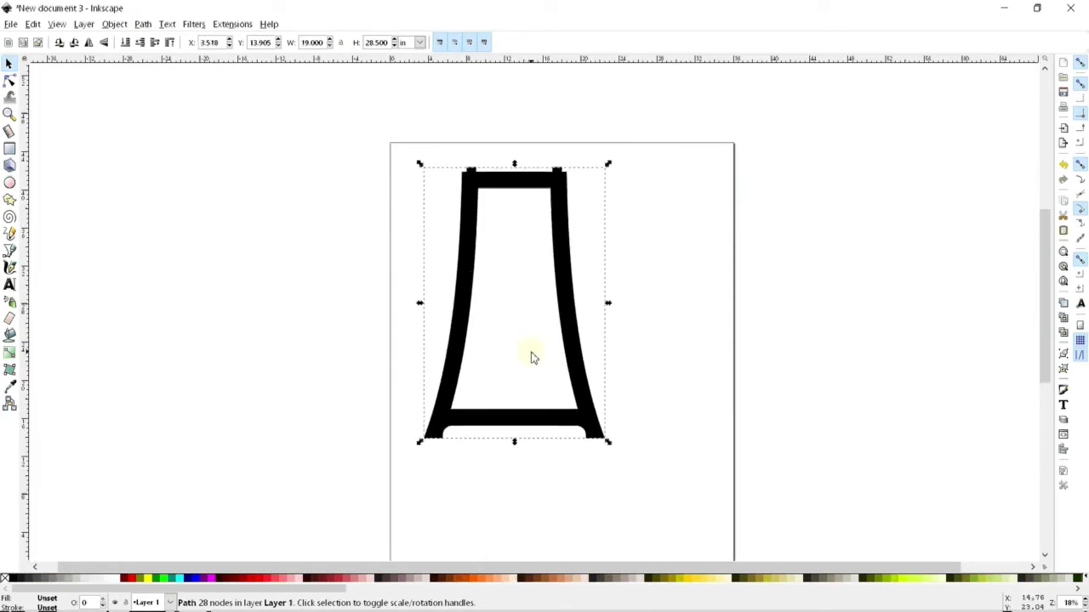
left_click(372, 304)
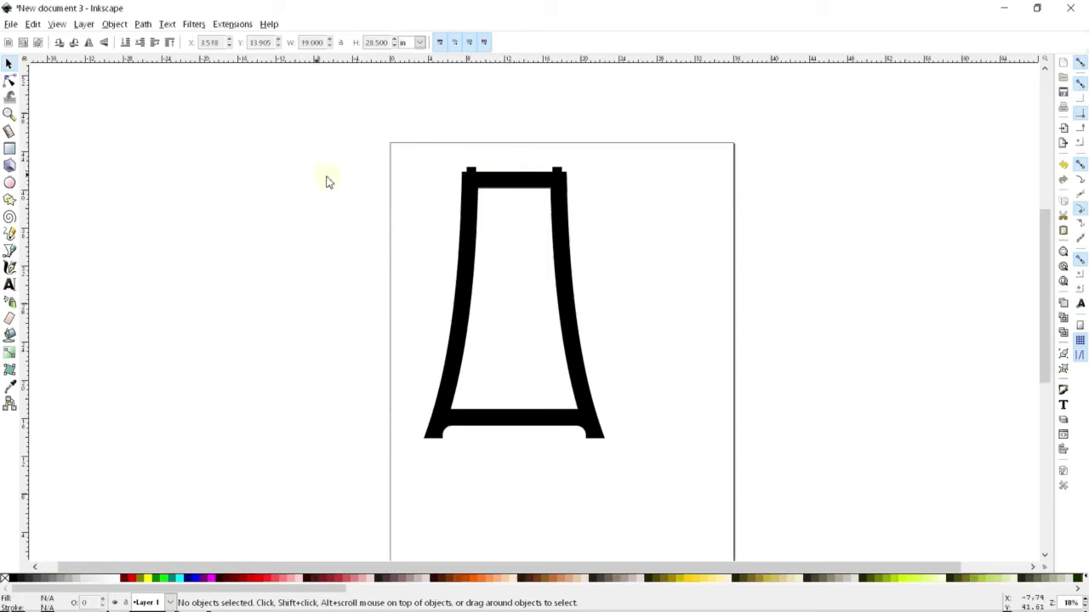
Step: Measure from the top of the black frame down into its interior, adjusting the end point
left_click(10, 132)
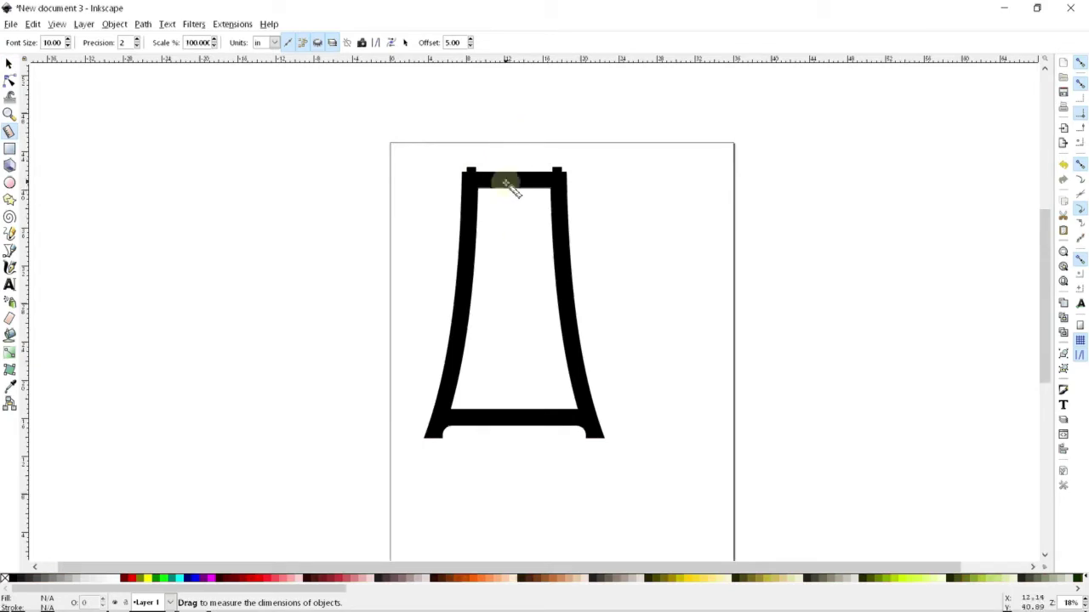
left_click_drag(509, 150, 503, 290)
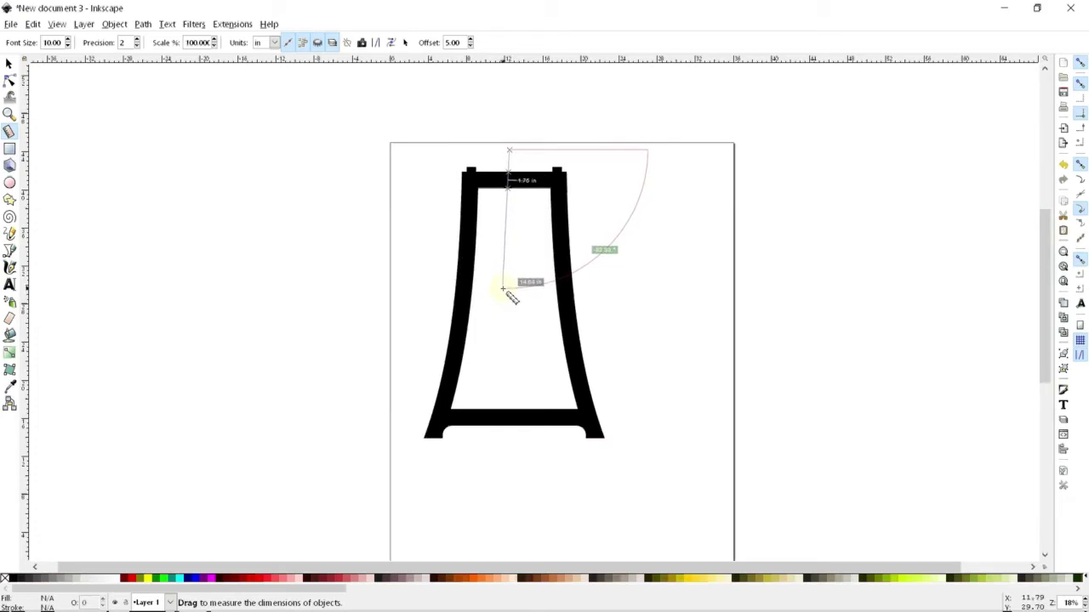
mouse_move(503, 290)
left_mouse_down()
mouse_move(508, 244)
mouse_move(506, 317)
mouse_move(510, 194)
mouse_move(510, 275)
left_mouse_up()
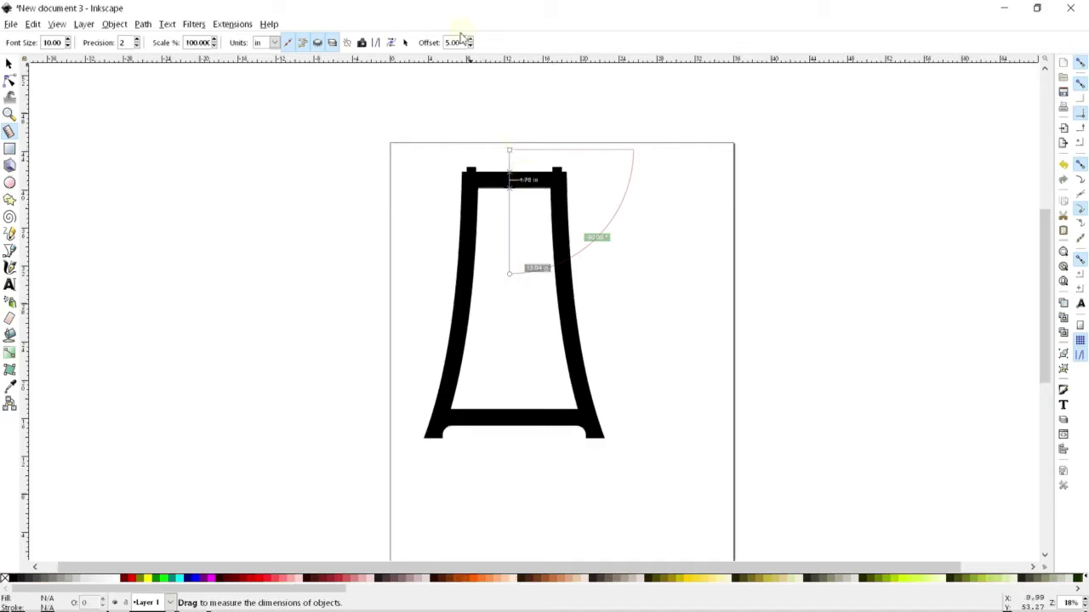
Step: Raise the measure precision to 3 decimals and return to the Selector tool
left_click(137, 39)
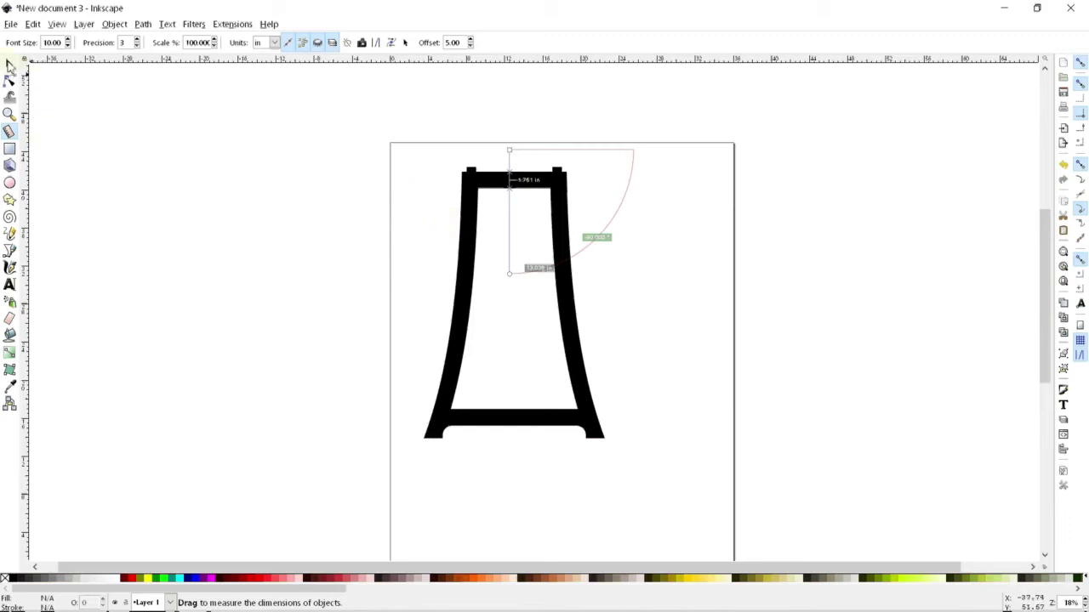
left_click(11, 65)
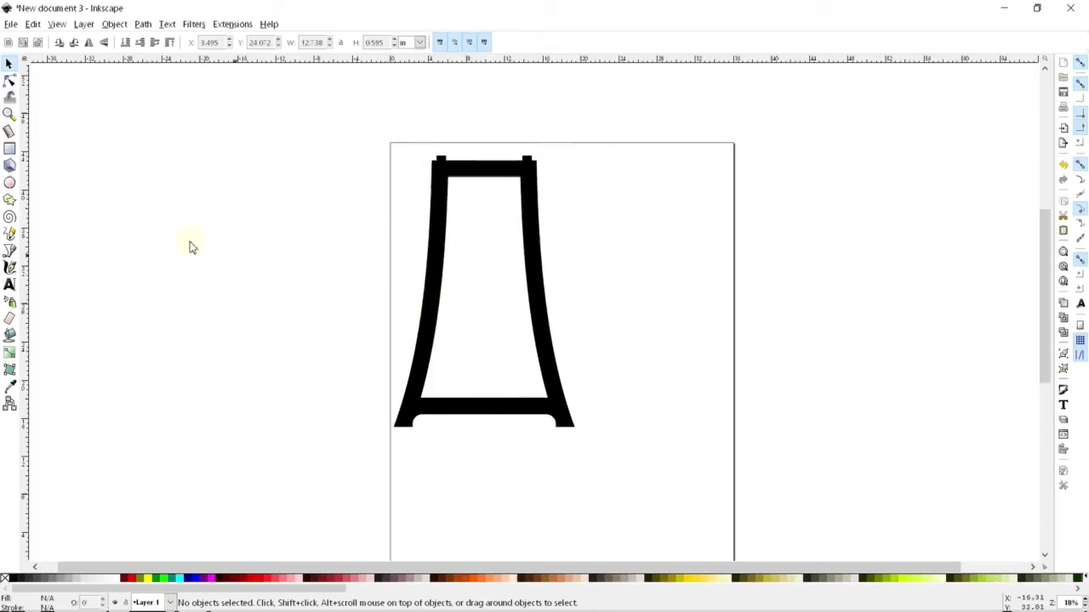
Step: Draw a thin 13.214 × 0.833 in red bar and move it down between the frame's legs
left_click(9, 150)
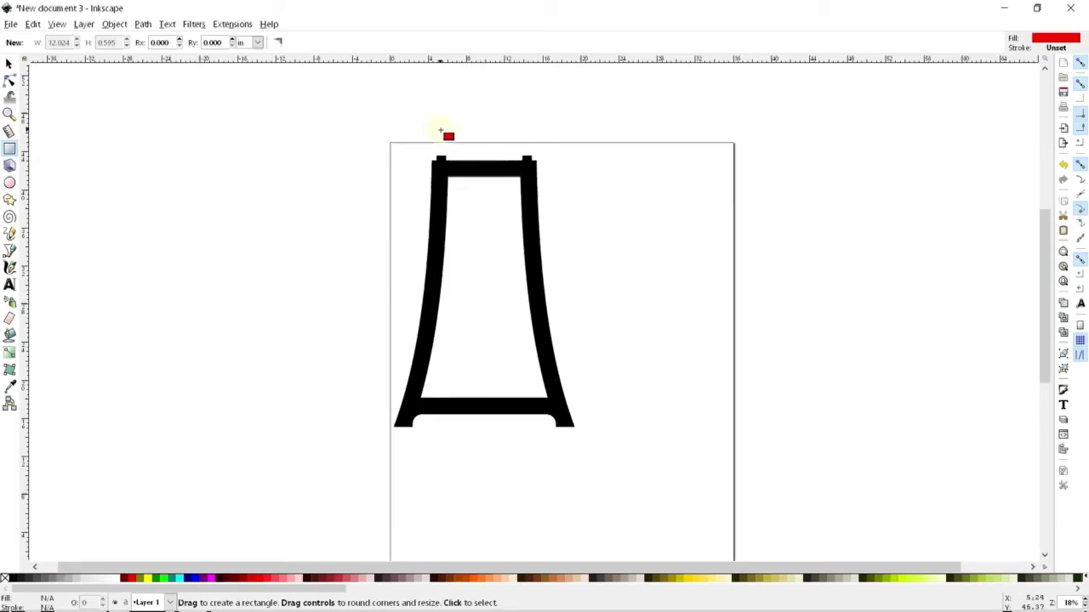
left_click_drag(441, 129, 554, 341)
left_click(9, 64)
mouse_move(482, 340)
left_mouse_down()
mouse_move(471, 365)
mouse_move(471, 351)
left_mouse_up()
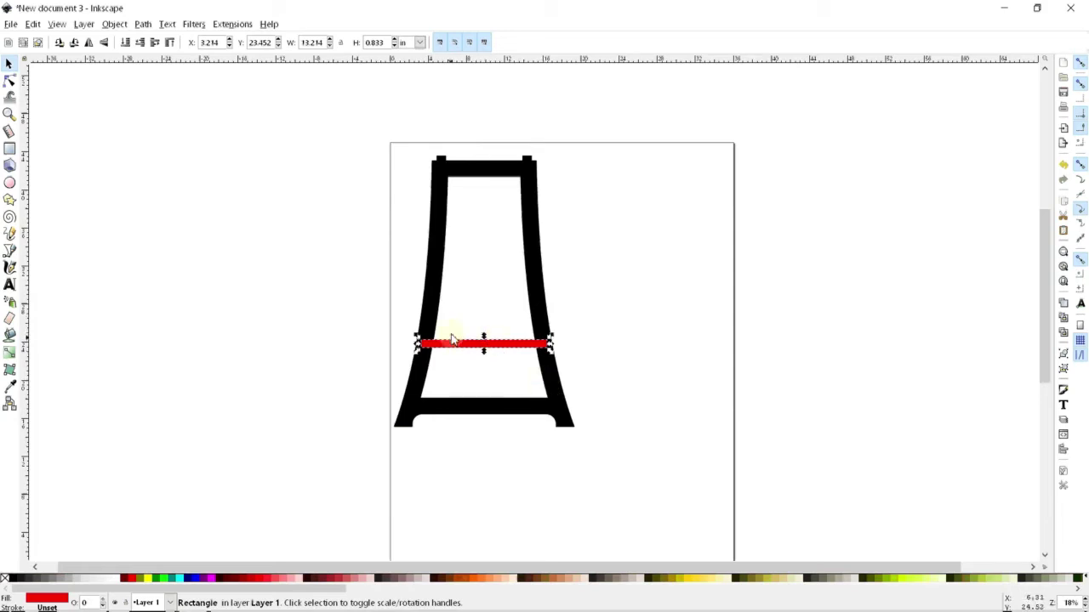
left_click(366, 257)
mouse_move(476, 345)
left_mouse_down()
mouse_move(551, 327)
mouse_move(478, 353)
left_mouse_up()
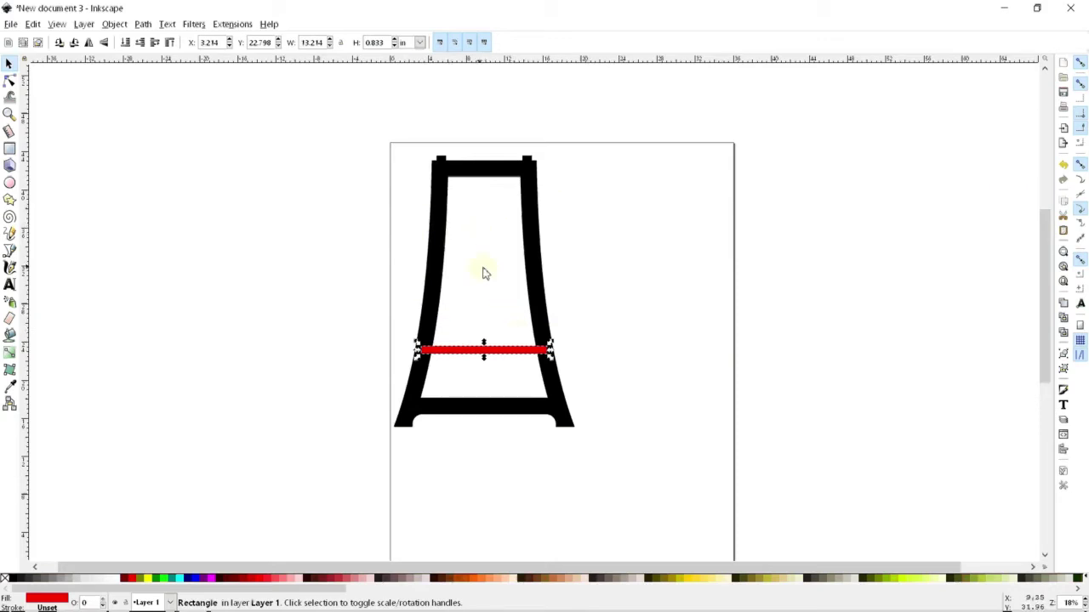
Step: Using Align and Distribute, centre the red bar and black frame on one vertical axis
left_click(114, 24)
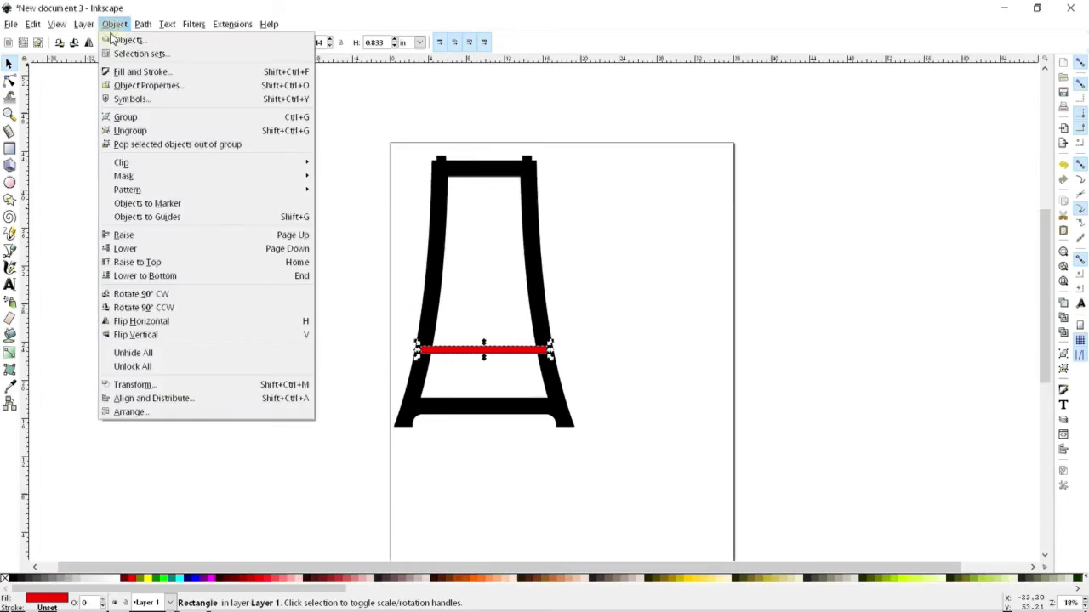
mouse_move(159, 24)
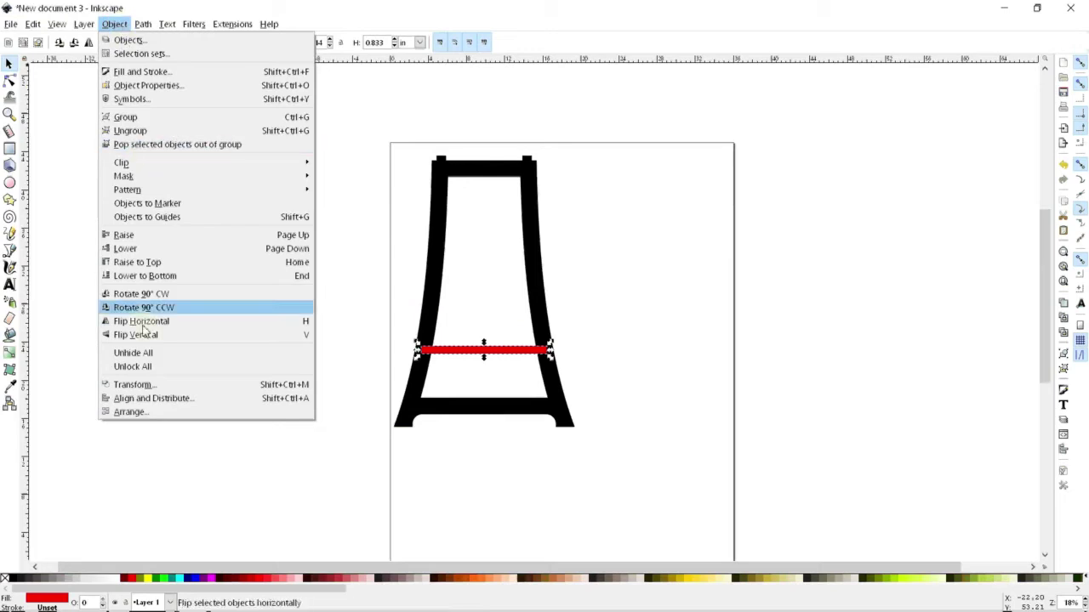
left_click(153, 399)
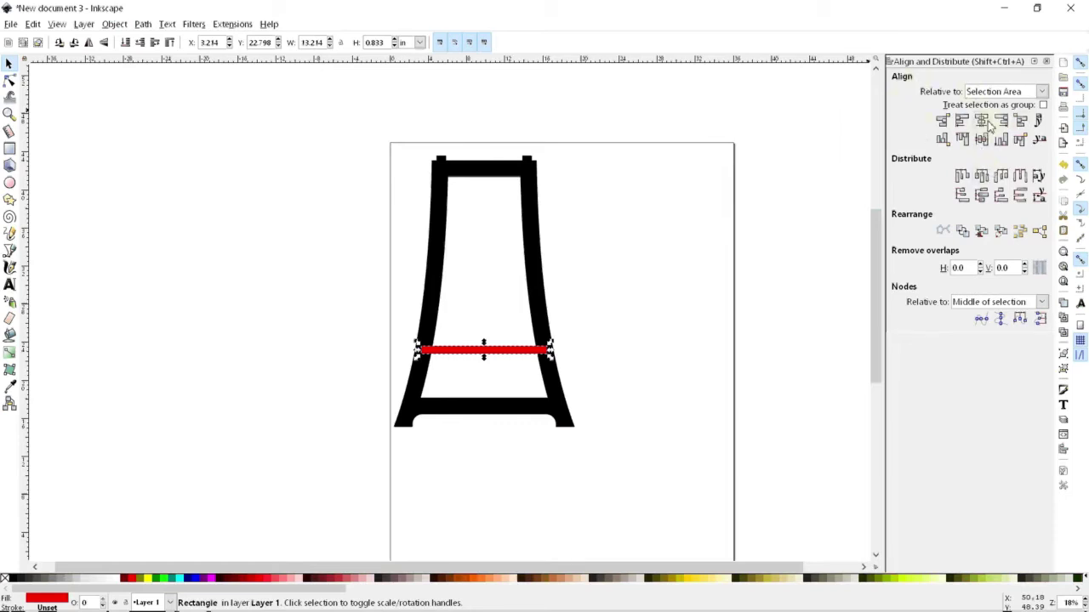
left_click_drag(668, 123, 315, 521)
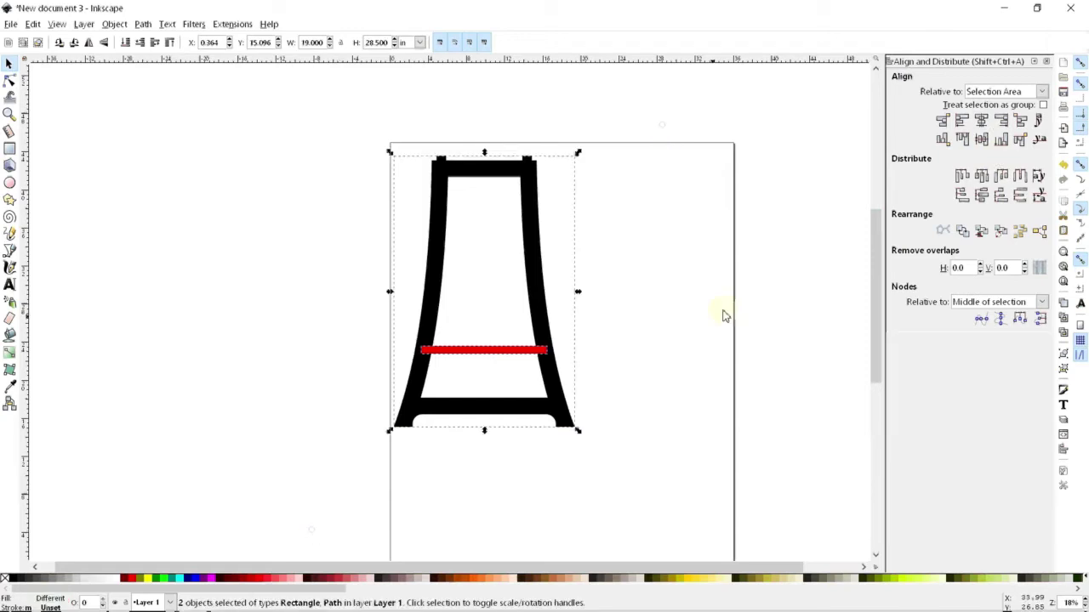
left_click(982, 123)
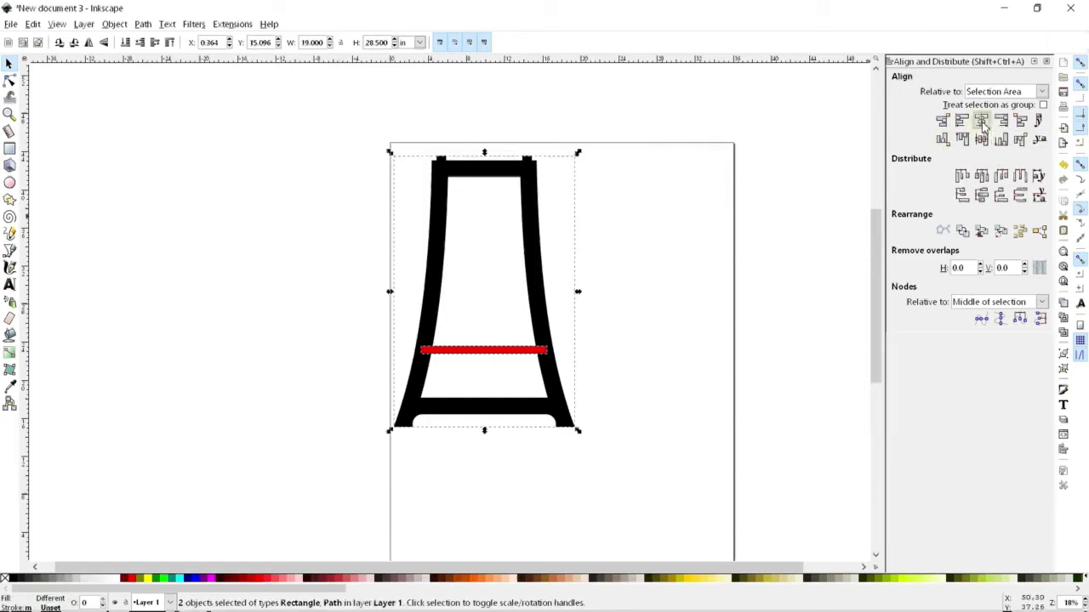
left_click(465, 348)
left_click_drag(465, 349, 654, 351)
left_click_drag(788, 117, 358, 434)
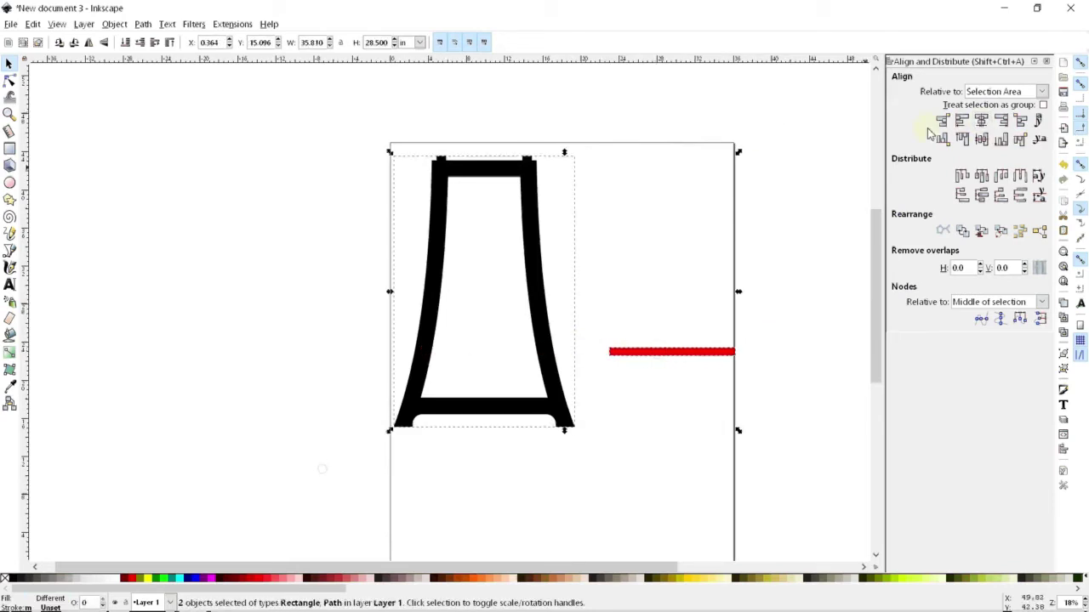
left_click(981, 120)
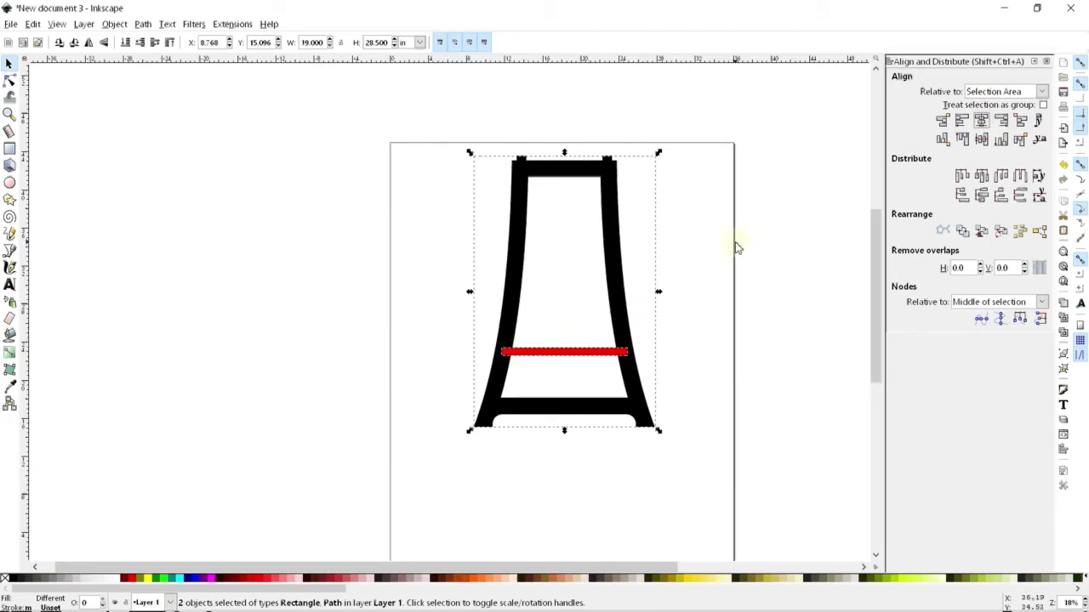
Step: Zoom in and check the centred red bar's position
left_click(734, 187)
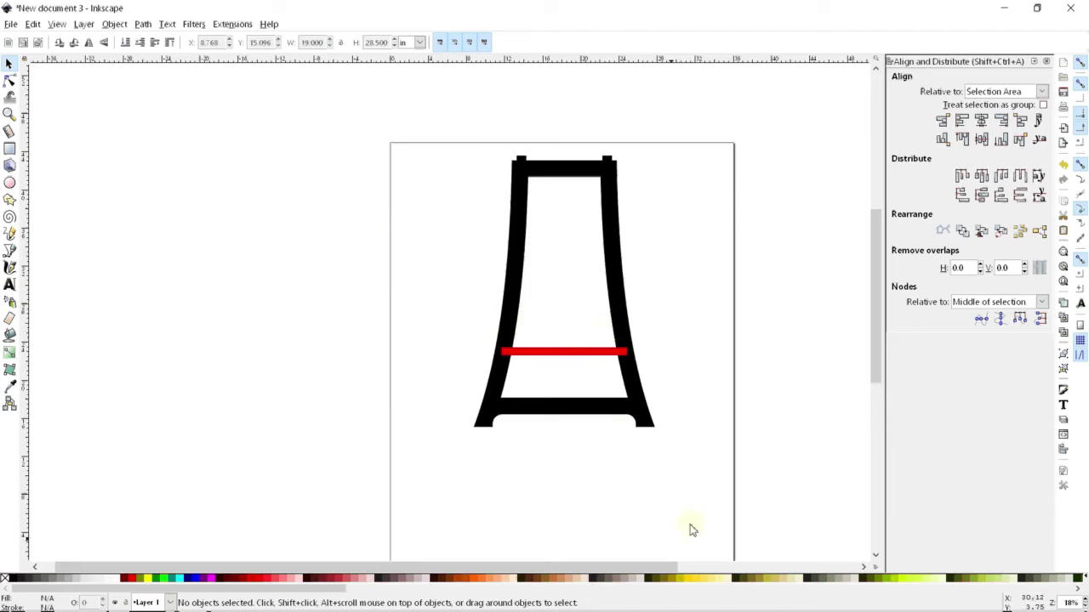
scroll(710, 455, "up", 1, "ctrl")
scroll(462, 337, "up", 1, "ctrl")
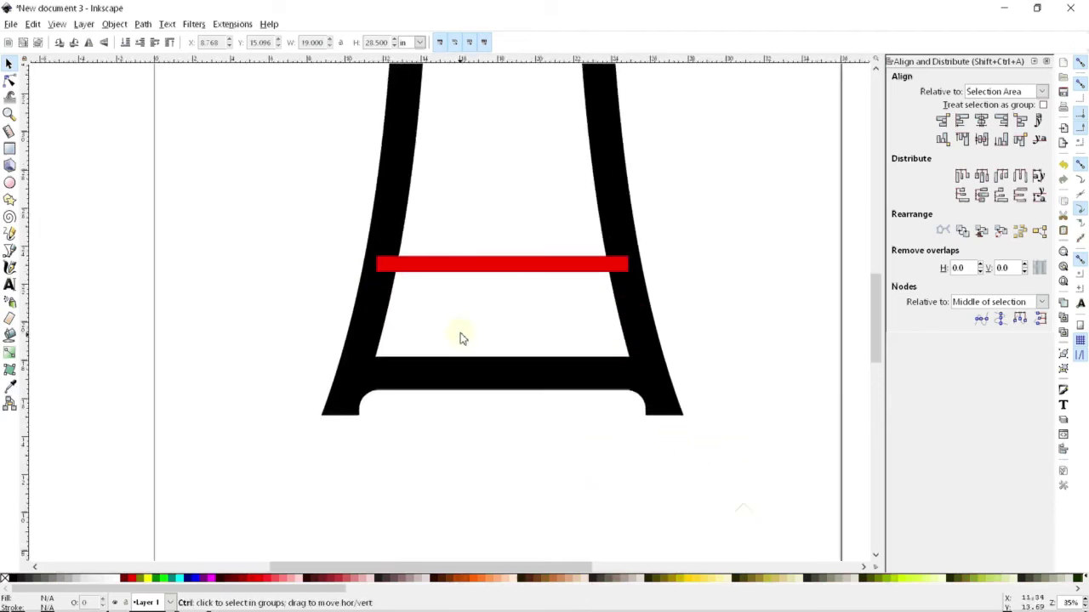
left_click(500, 262)
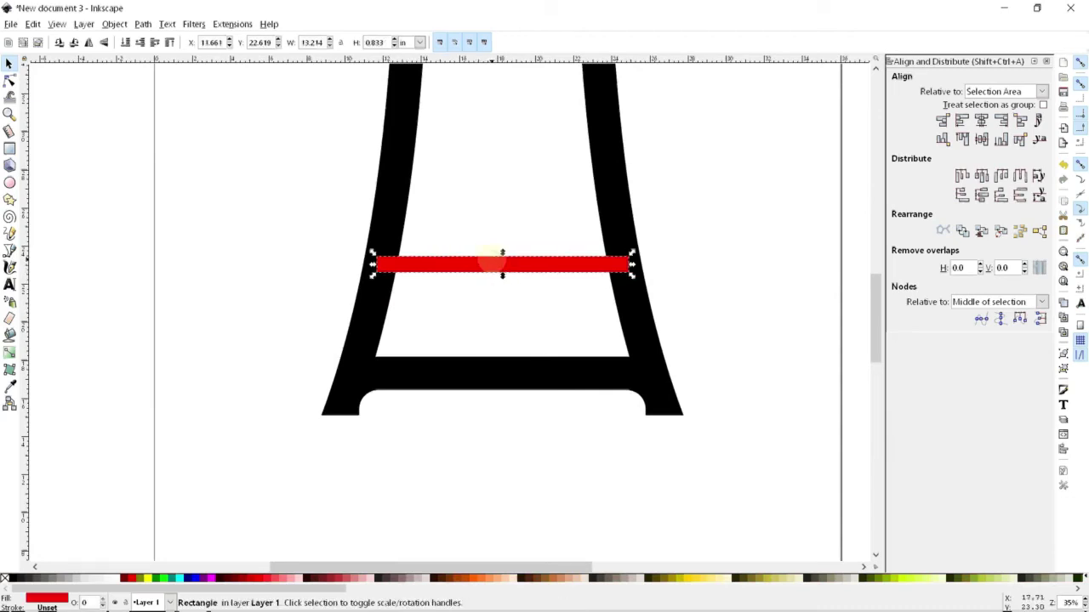
left_click(503, 206)
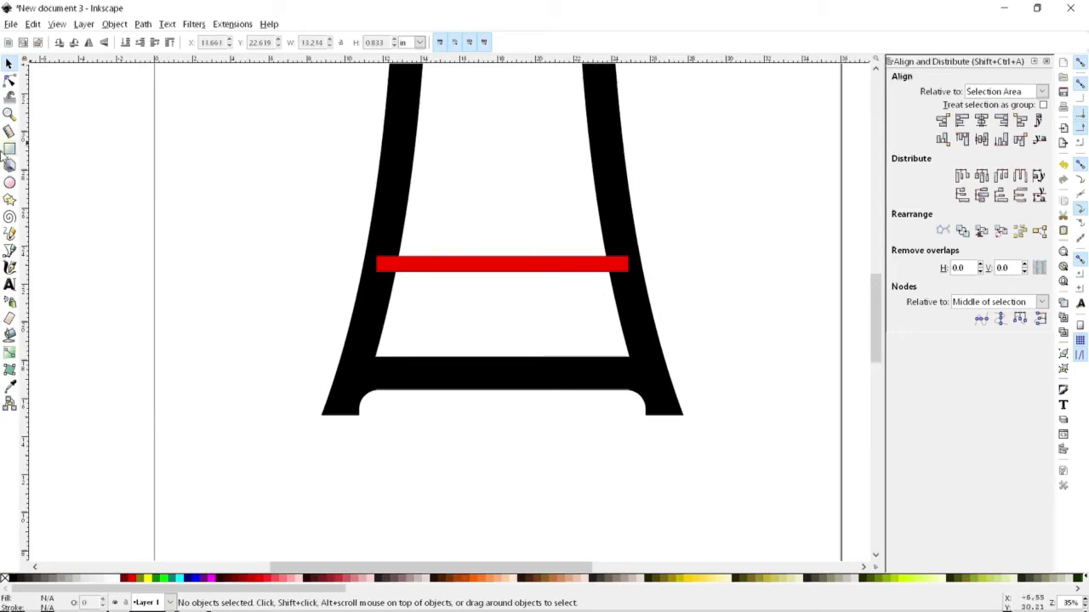
Step: Draw a small red rectangle and position it just left of the frame's left leg
left_click(8, 149)
mouse_move(311, 253)
left_mouse_down()
mouse_move(247, 280)
mouse_move(311, 246)
mouse_move(287, 249)
left_mouse_up()
key("s")
left_click(135, 145)
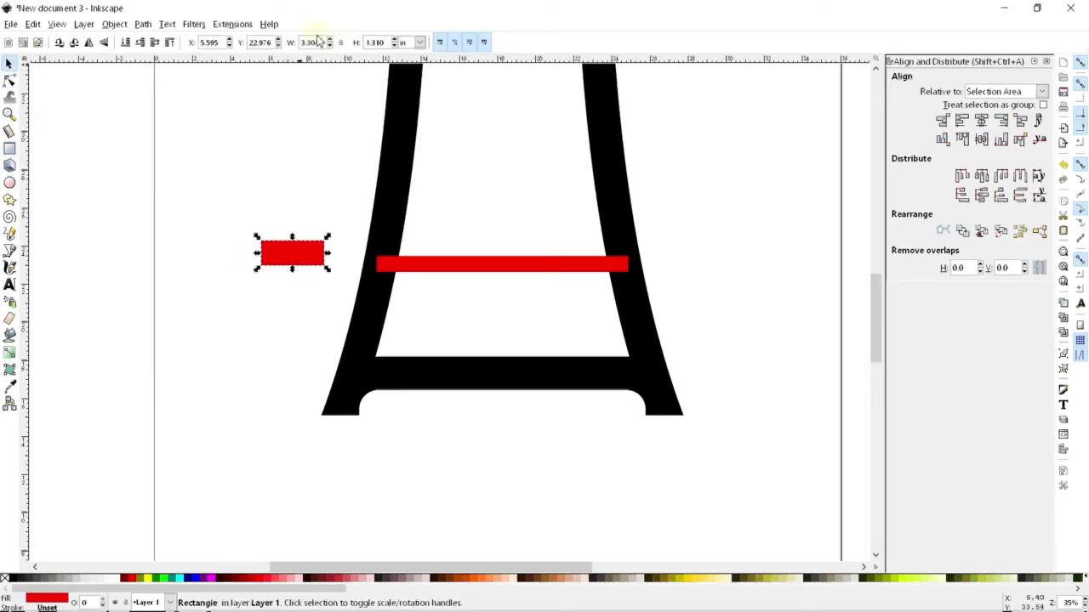
left_click_drag(282, 252, 344, 269)
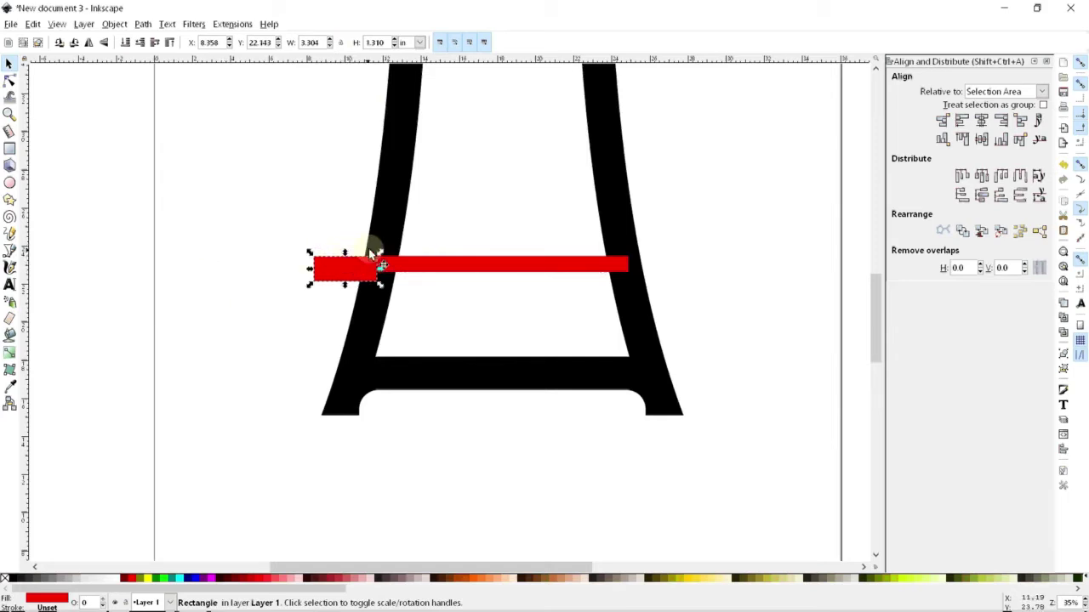
left_click_drag(340, 269, 290, 264)
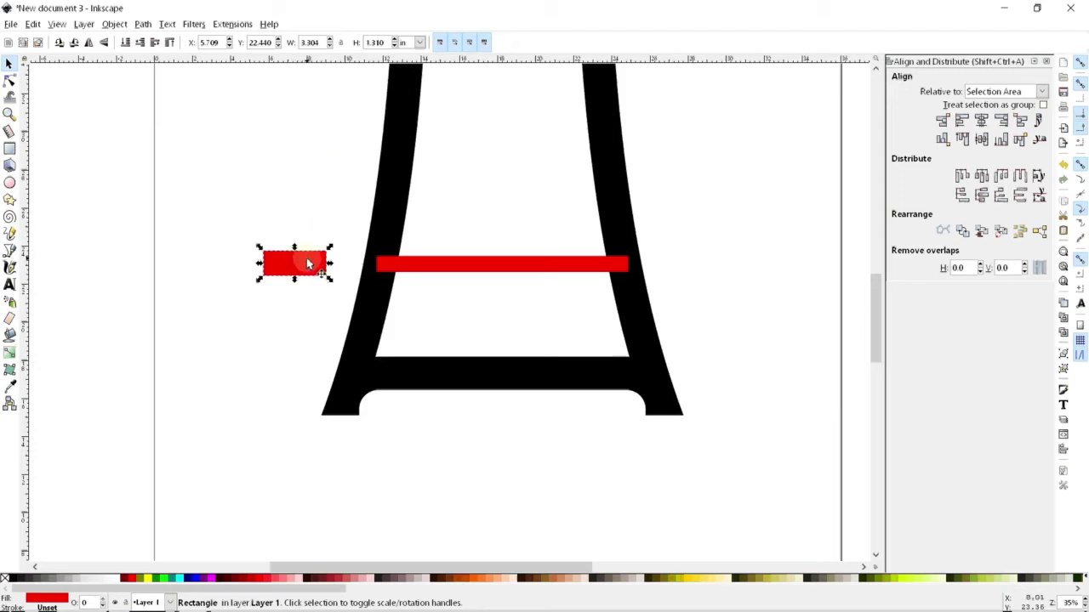
left_click_drag(307, 264, 308, 264)
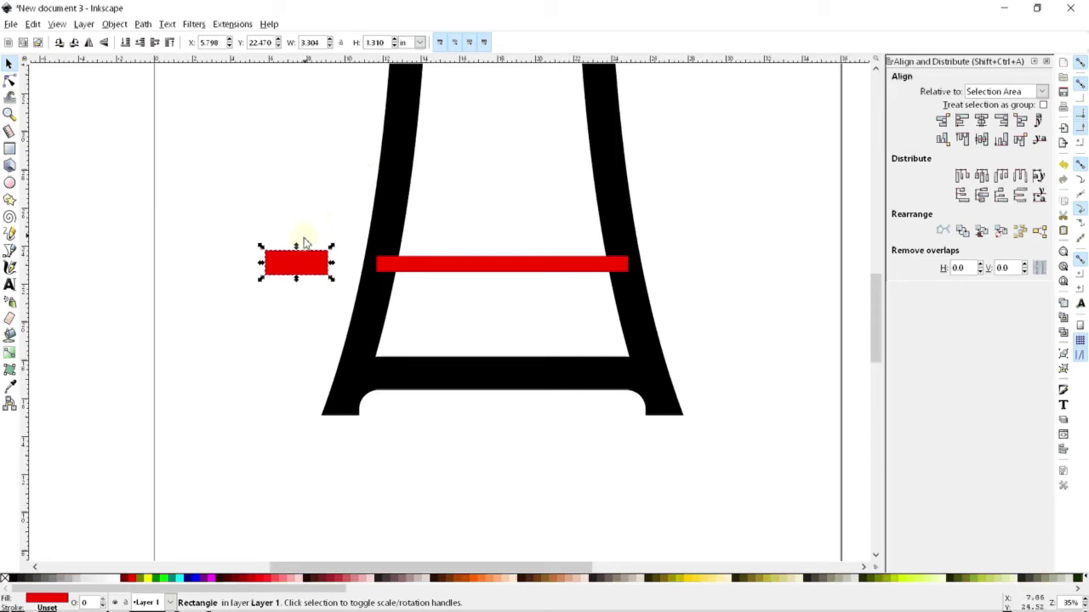
left_click_drag(293, 268, 292, 268)
left_click_drag(277, 270, 269, 273)
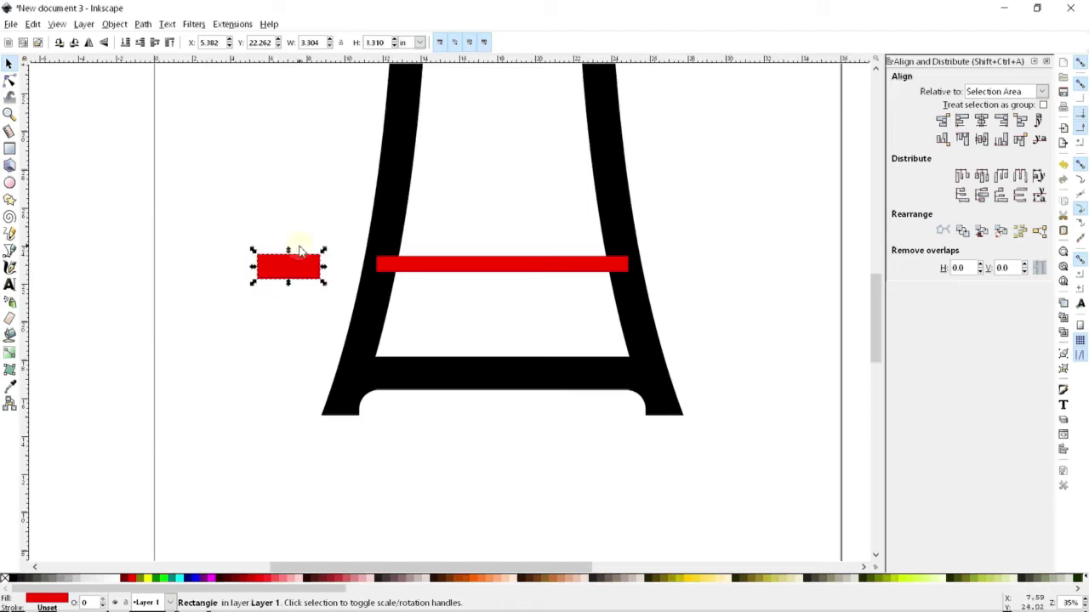
left_click_drag(275, 274, 307, 274)
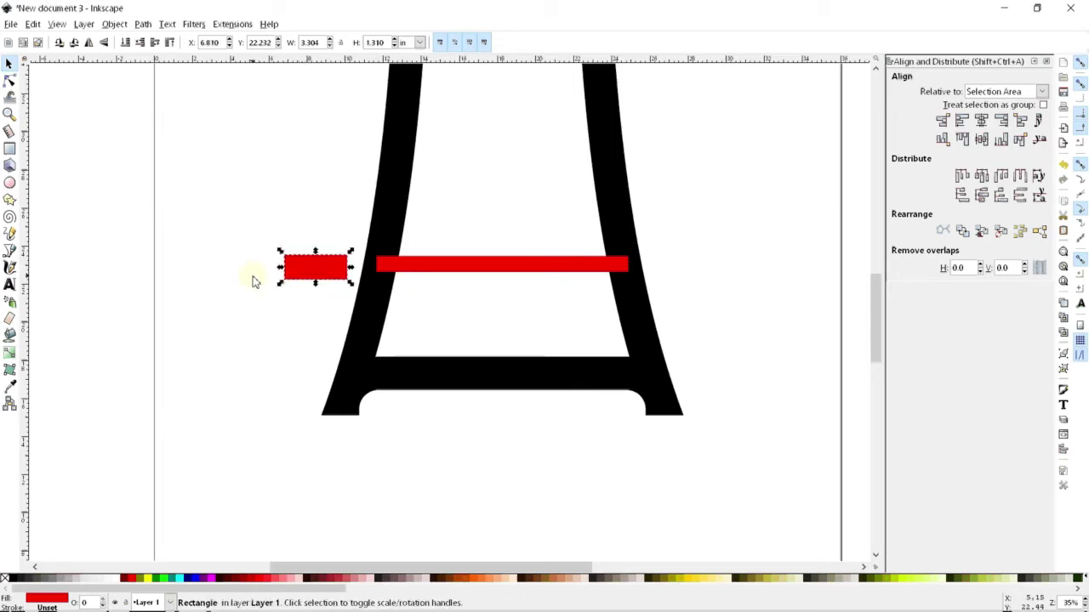
Step: Set the small rectangle's height to 0.75 in
left_click_drag(385, 41, 365, 42)
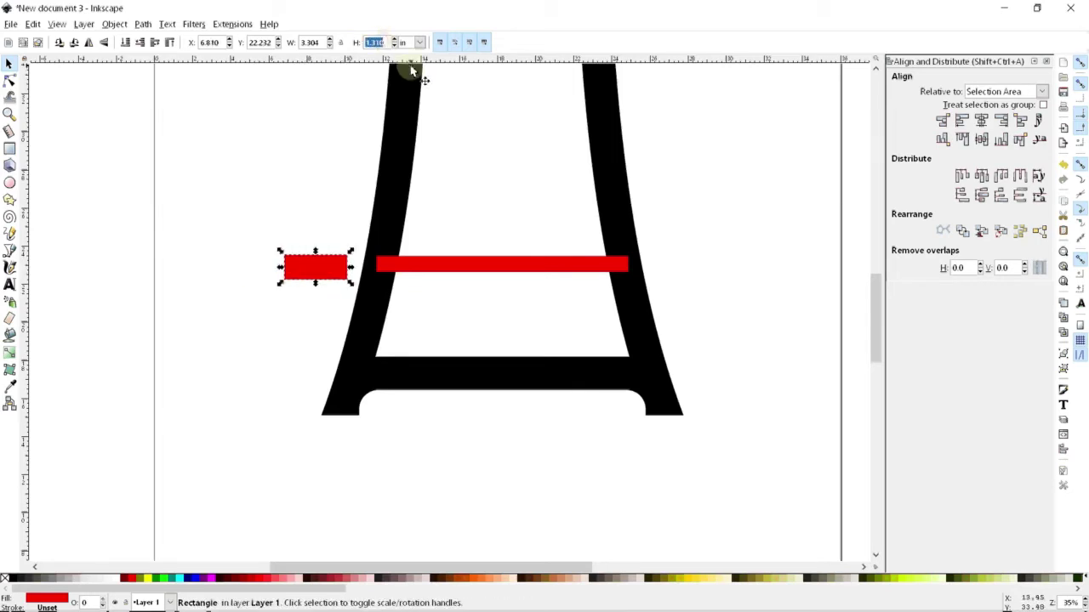
type(".75")
key("Return")
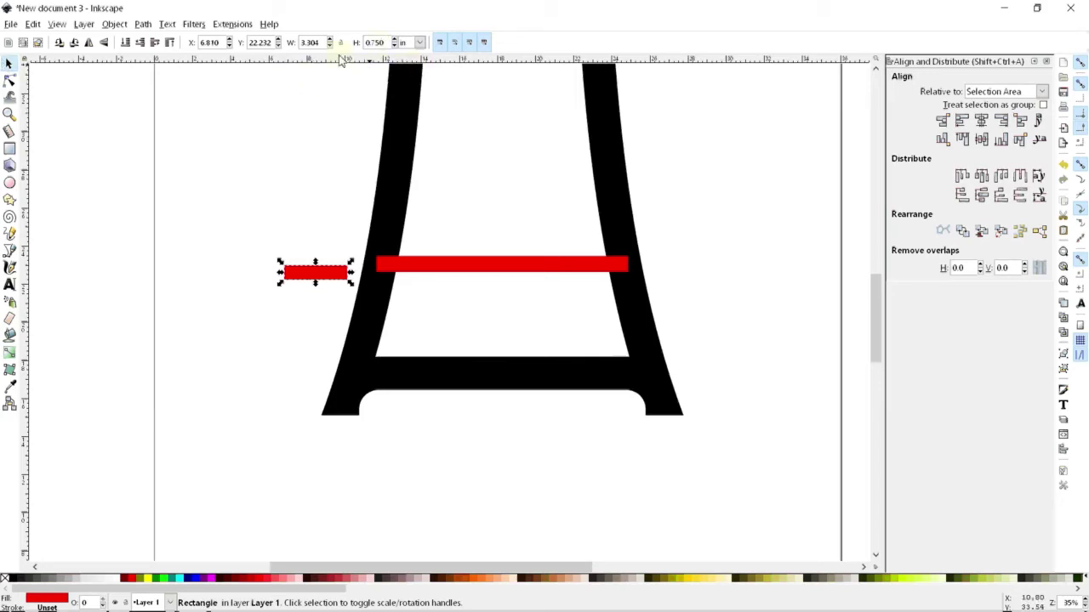
Step: Slide the small red rectangle right onto the frame's left leg
left_click(176, 242)
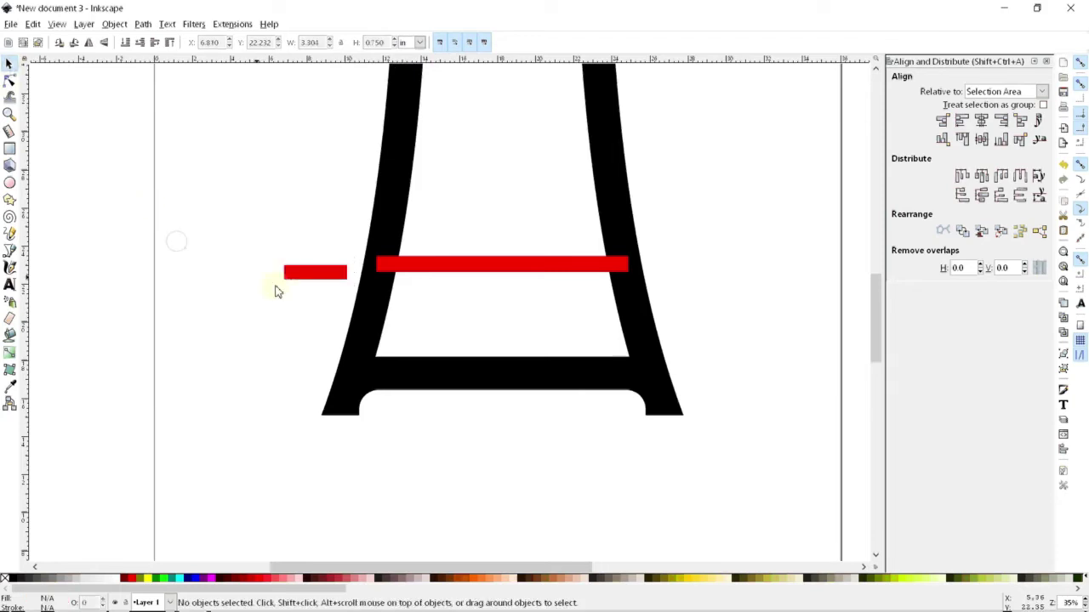
left_click_drag(326, 273, 336, 269)
left_click_drag(334, 266, 333, 264)
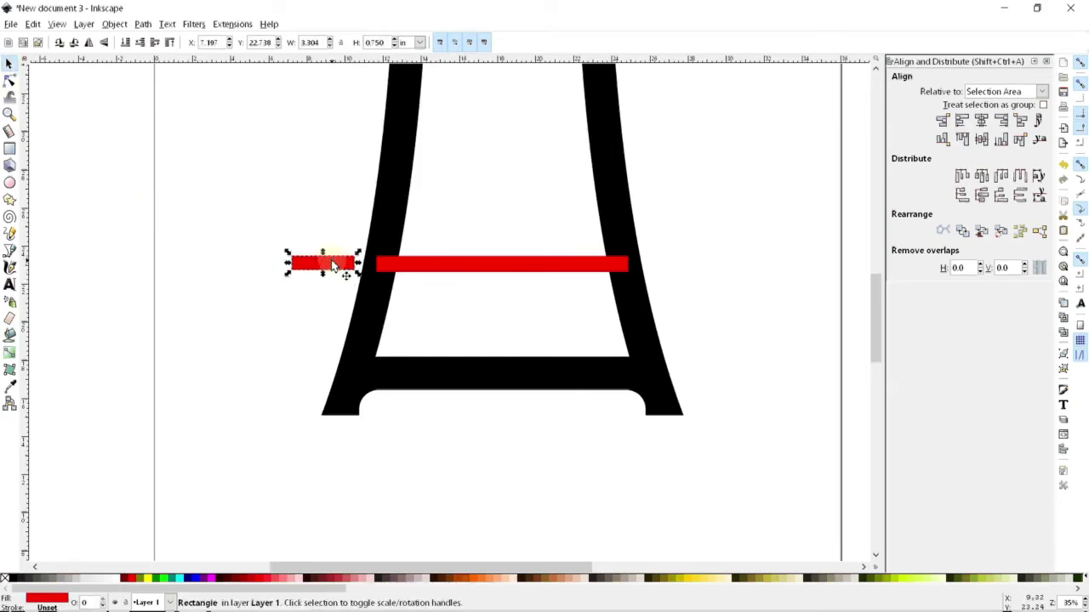
scroll(340, 264, "up", 6)
left_click_drag(189, 231, 364, 238)
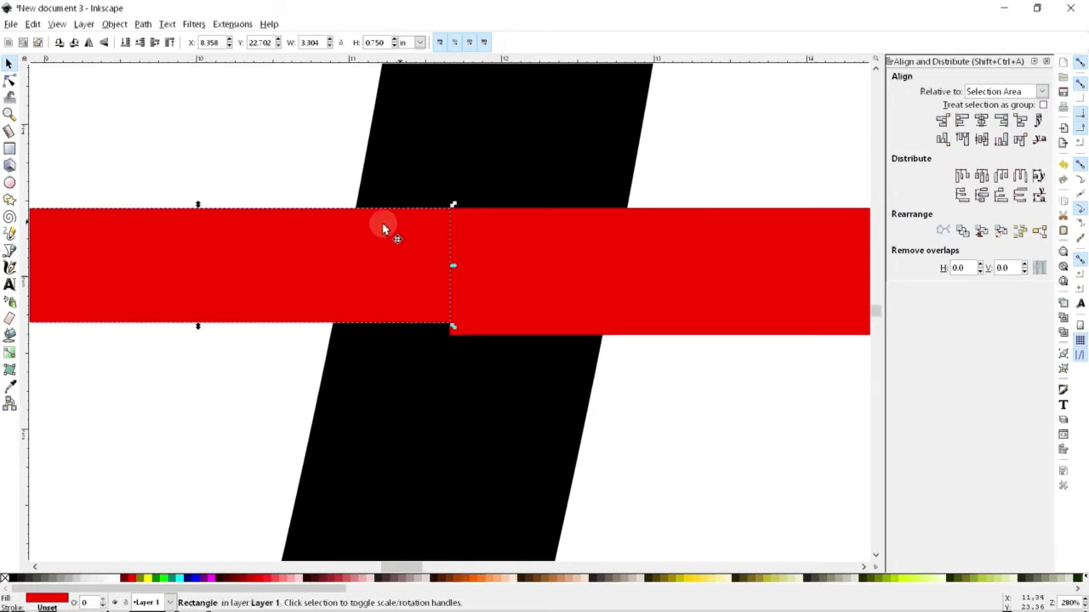
scroll(195, 258, "down", 5)
Step: Snap the short right rectangle corner-to-corner against the bar's right end
left_click(660, 247)
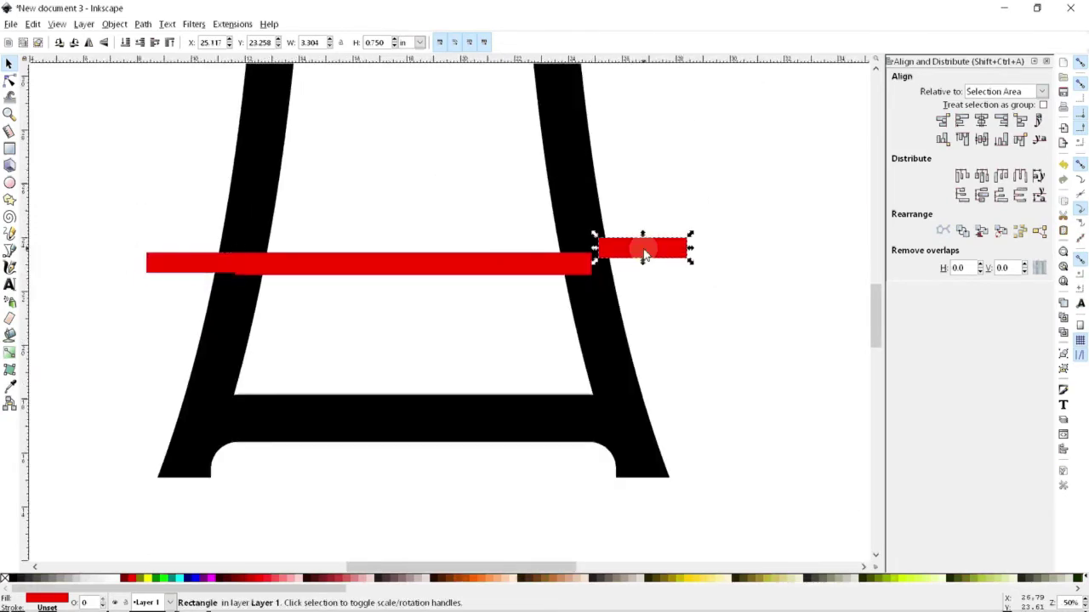
scroll(639, 249, "up", 4)
left_click_drag(560, 259, 550, 266)
scroll(543, 181, "down", 5)
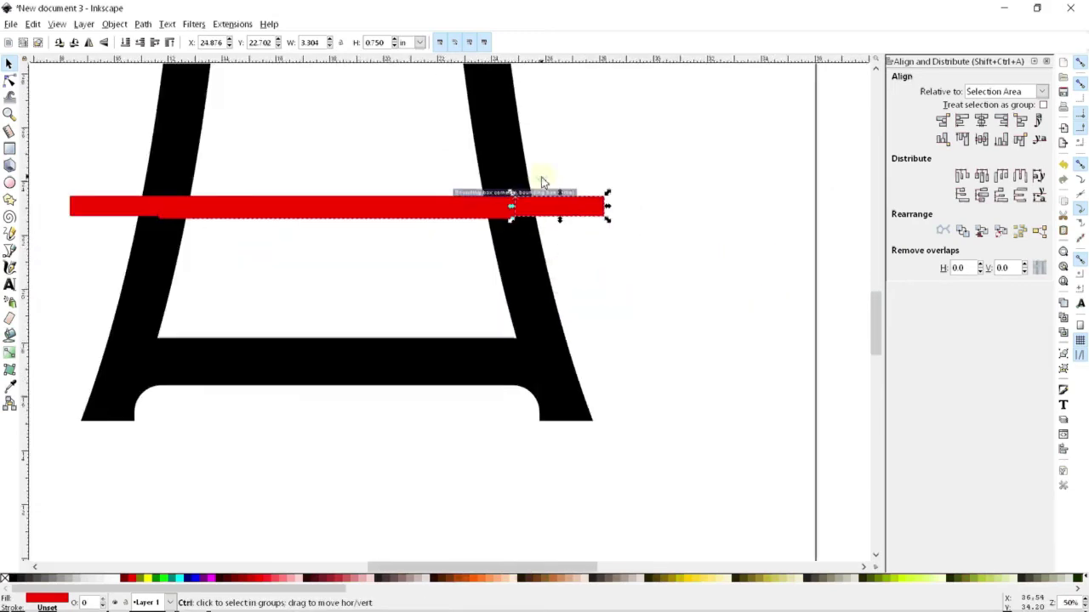
Step: Delete the long middle red bar, then select the frame with the right red piece
left_click(405, 246)
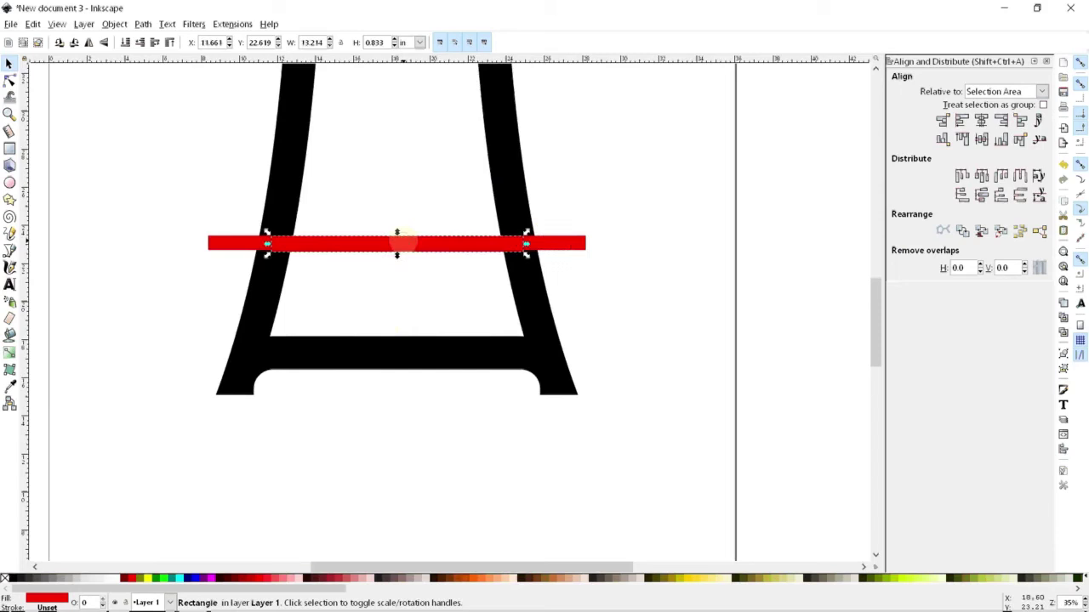
key("Delete")
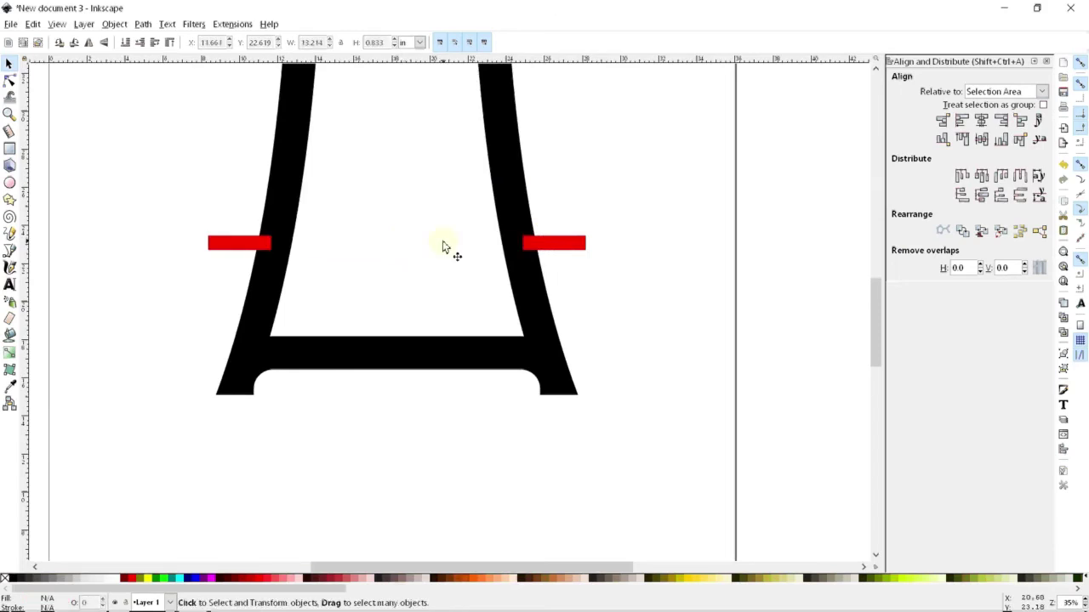
scroll(323, 265, "up", 3)
left_click(524, 268)
left_click(569, 335, "shift")
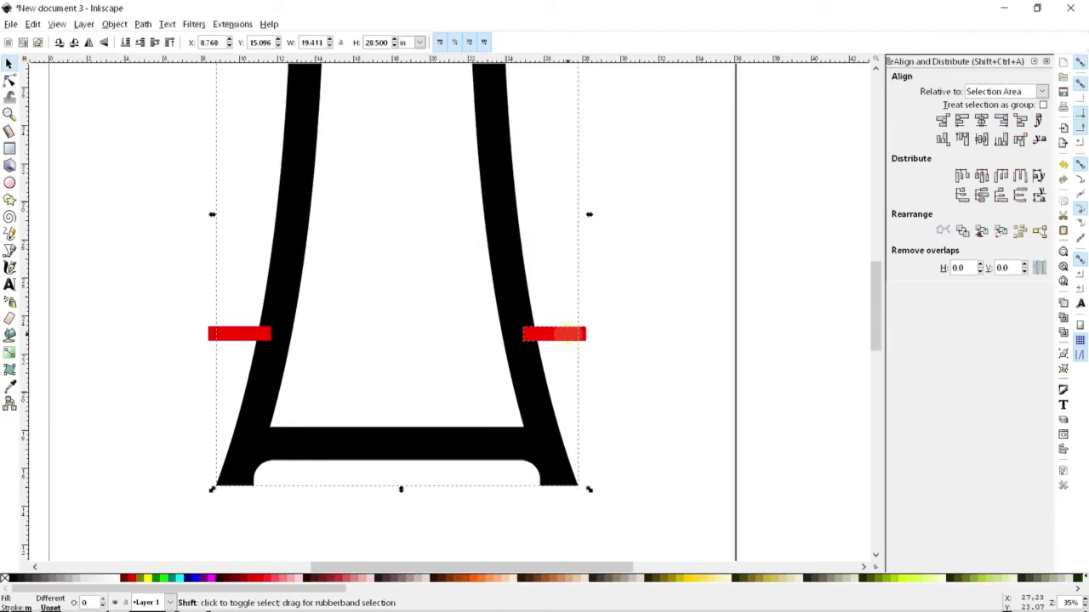
Step: Subtract the right and then the left red piece from the frame with Path > Difference
left_click(115, 24)
mouse_move(142, 24)
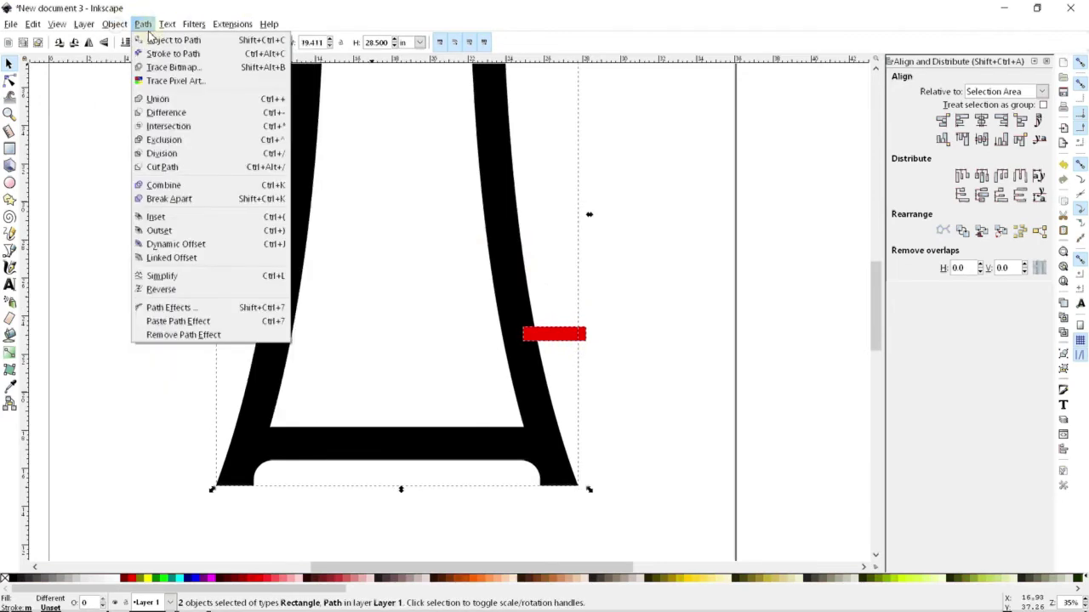
left_click(166, 112)
left_click(258, 337, "shift")
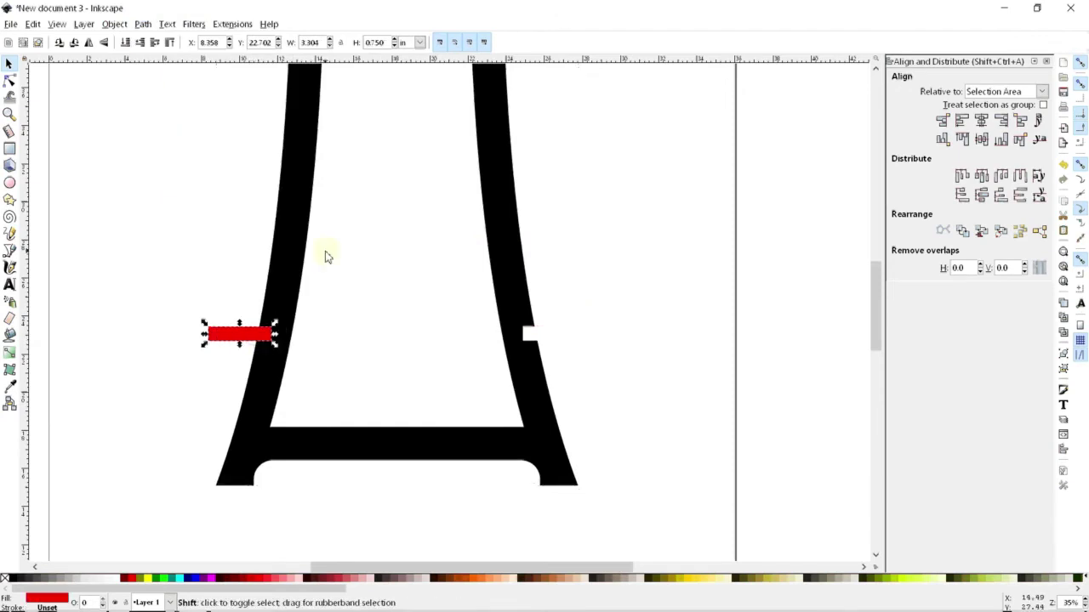
left_click(142, 25)
left_click(157, 112)
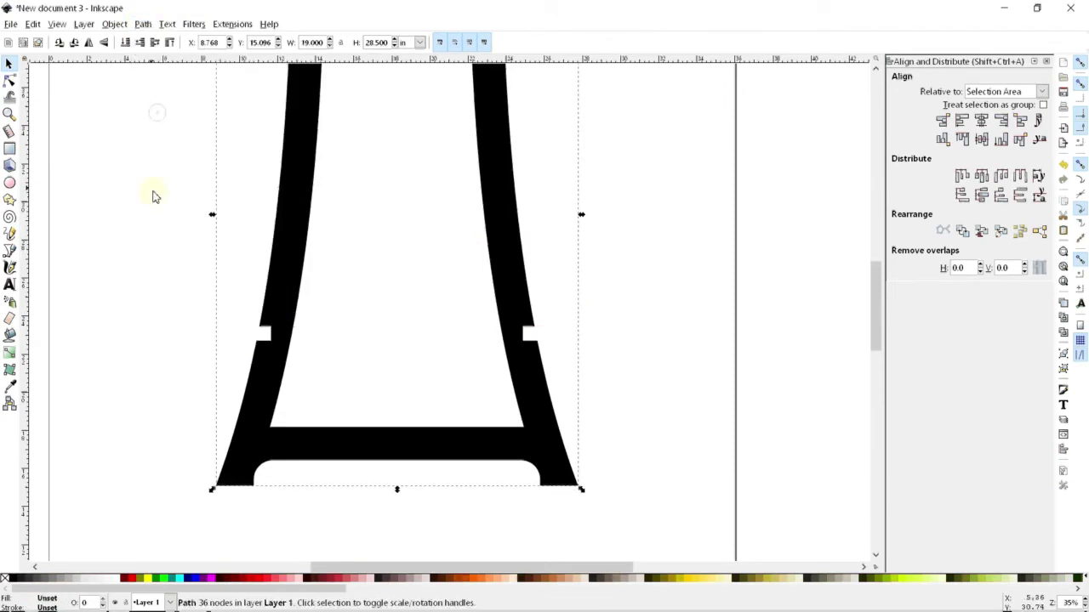
scroll(146, 205, "down", 3)
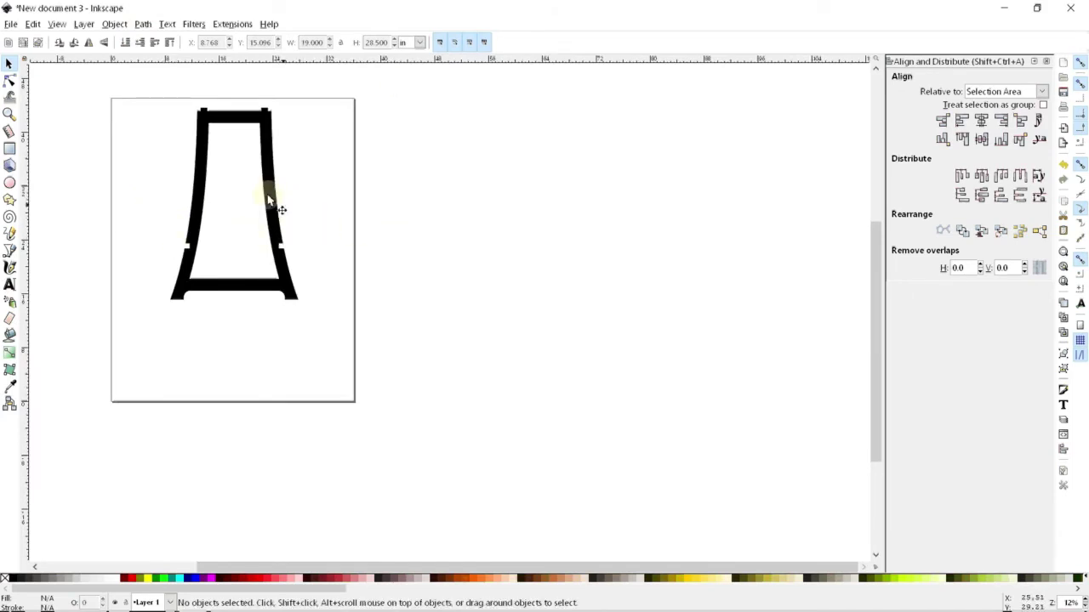
Step: Move the notched frame left and place the second frame beside it
left_click_drag(197, 167, 141, 165)
left_click(337, 121)
left_click_drag(338, 122, 298, 175)
left_click(266, 86)
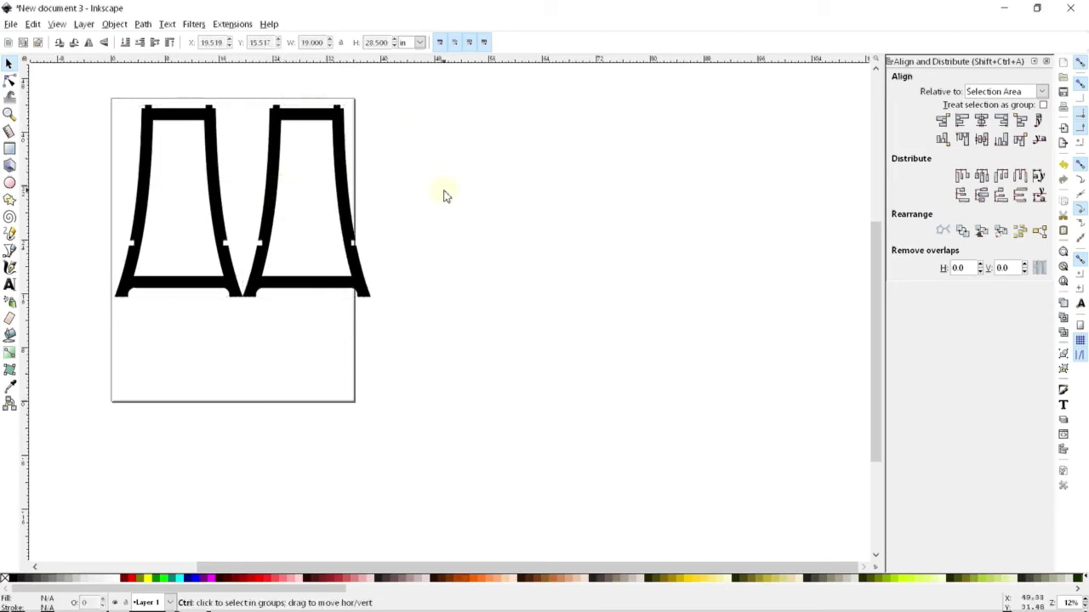
scroll(243, 179, "up", 1, "ctrl")
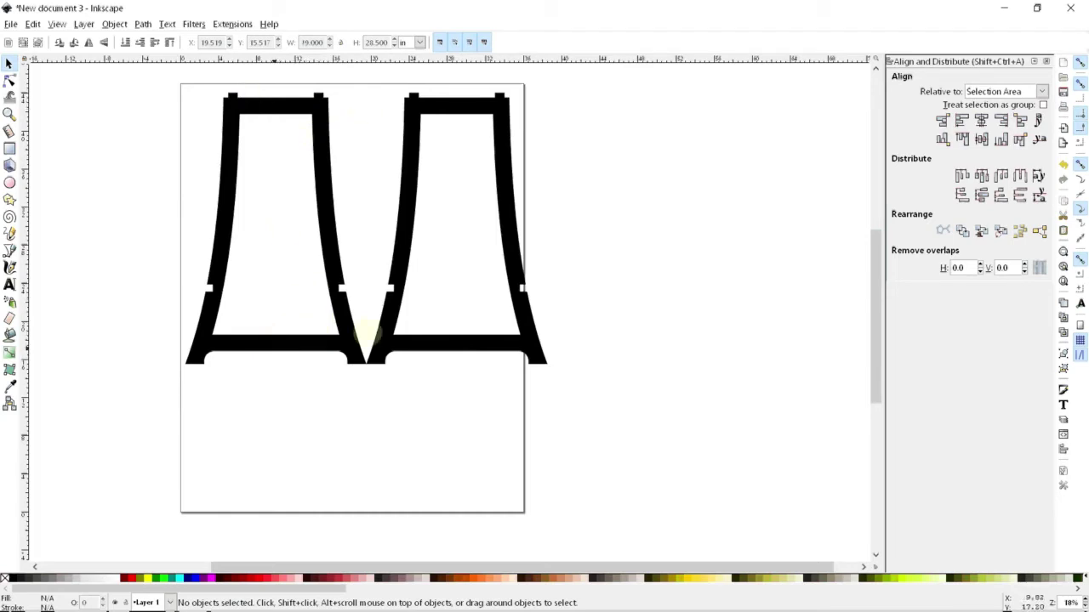
scroll(218, 223, "up", 1)
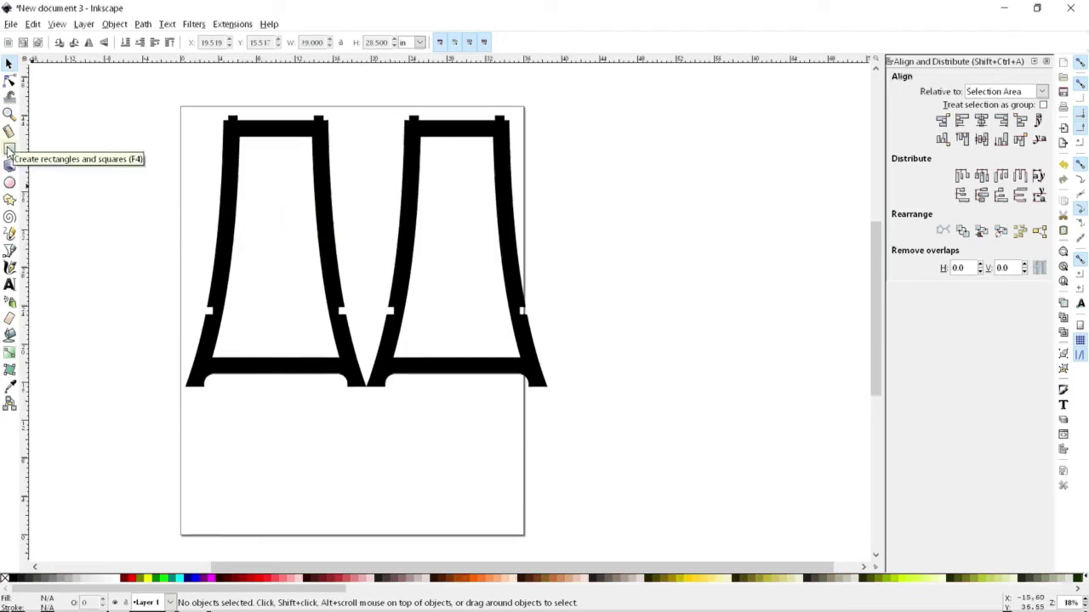
Step: Undo an accidental paste, then draw a small red rectangle above the frames
key("ctrl")
key("ctrl+v")
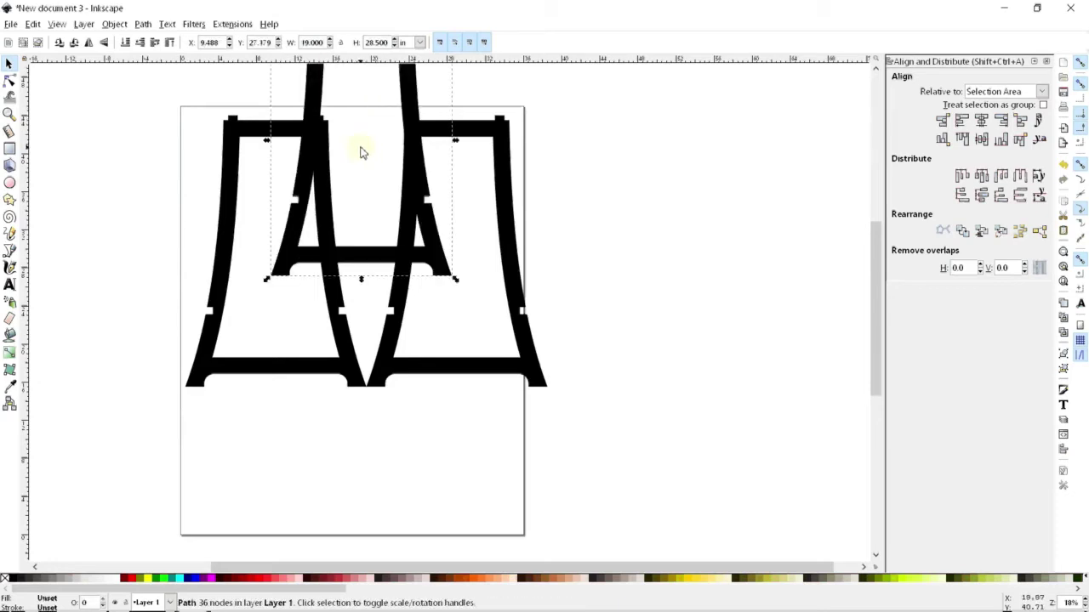
key("ctrl+z")
left_click(9, 148)
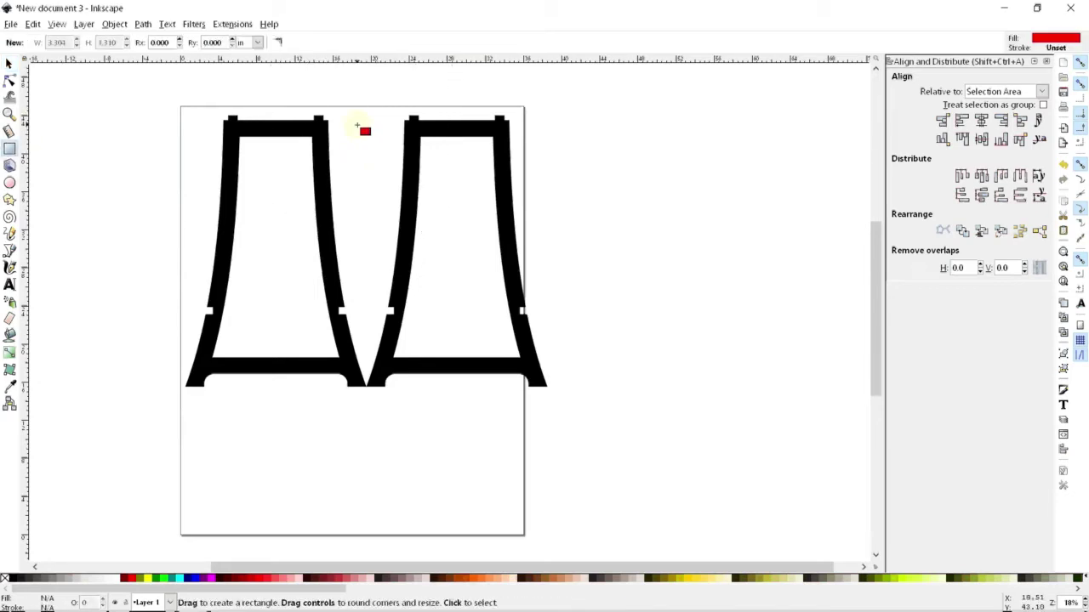
mouse_move(354, 120)
left_mouse_down()
mouse_move(362, 136)
mouse_move(364, 120)
mouse_move(360, 132)
mouse_move(294, 94)
left_mouse_up()
left_click(10, 64)
left_click(252, 85)
left_click(362, 124)
Step: Measure the rectangle's spacing and shift it slightly left
left_click(10, 131)
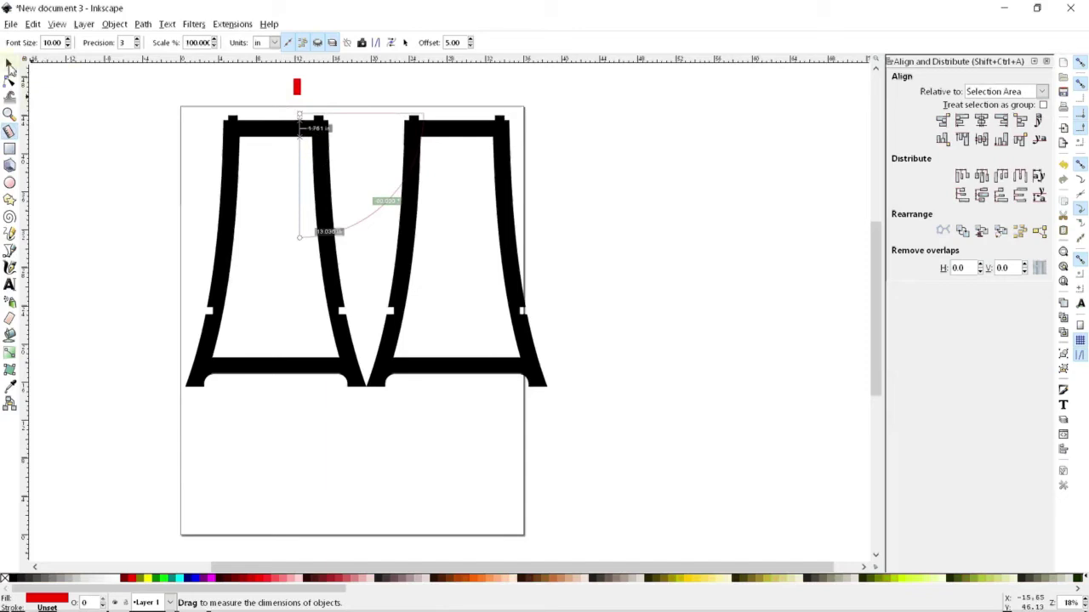
left_click(9, 64)
left_click(297, 88)
left_click_drag(311, 100, 296, 103)
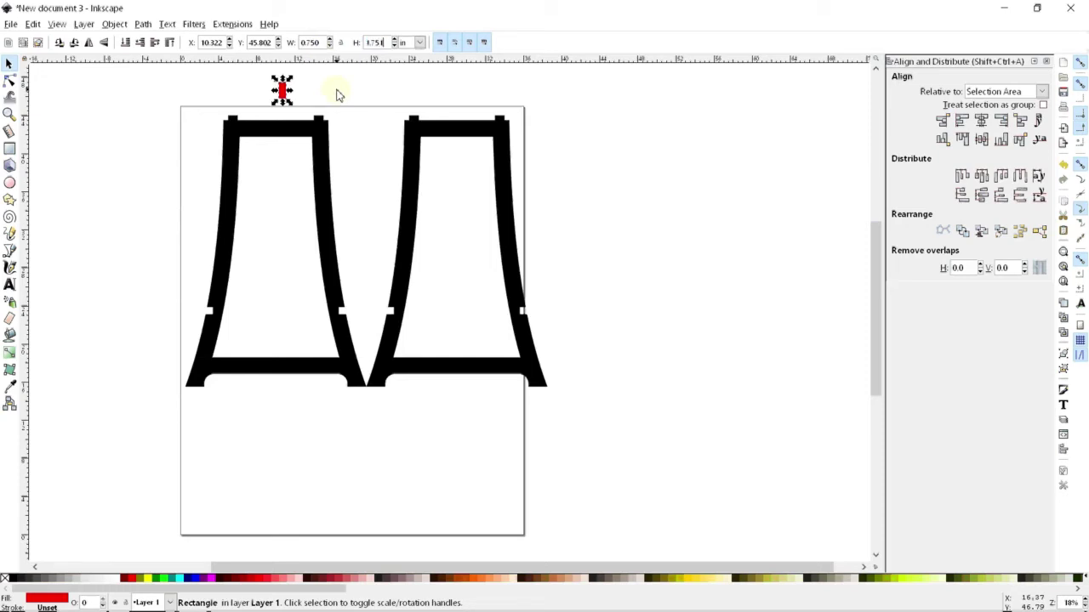
Step: Set the red rectangle's height to 0.875 and place it on the left frame's top crossbar at Y 42.641
key("Return")
left_click_drag(286, 97, 285, 163)
key("plus")
key("plus")
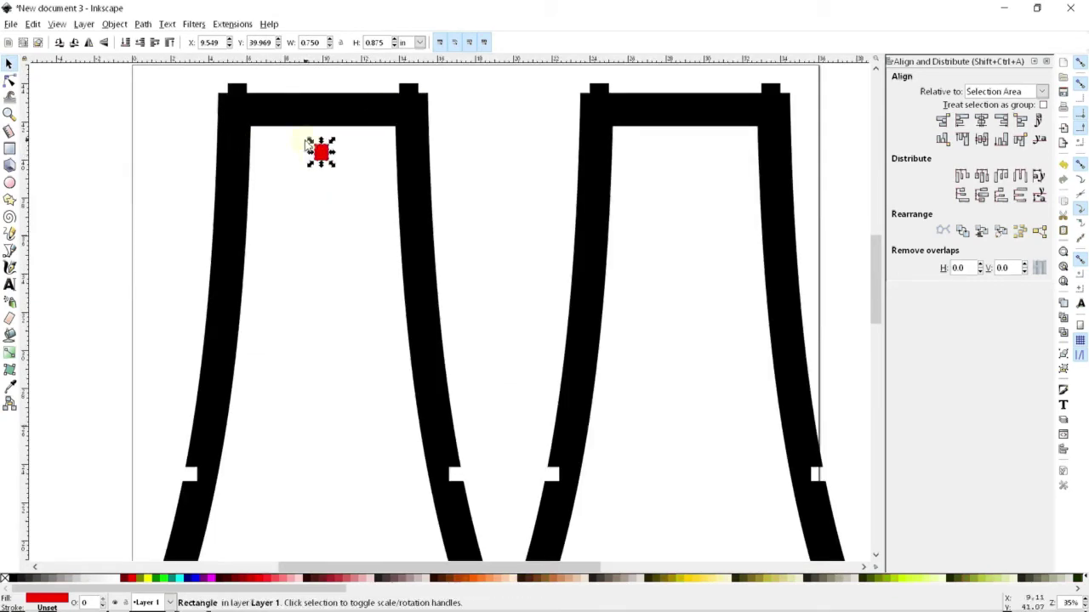
scroll(281, 149, "up", 3)
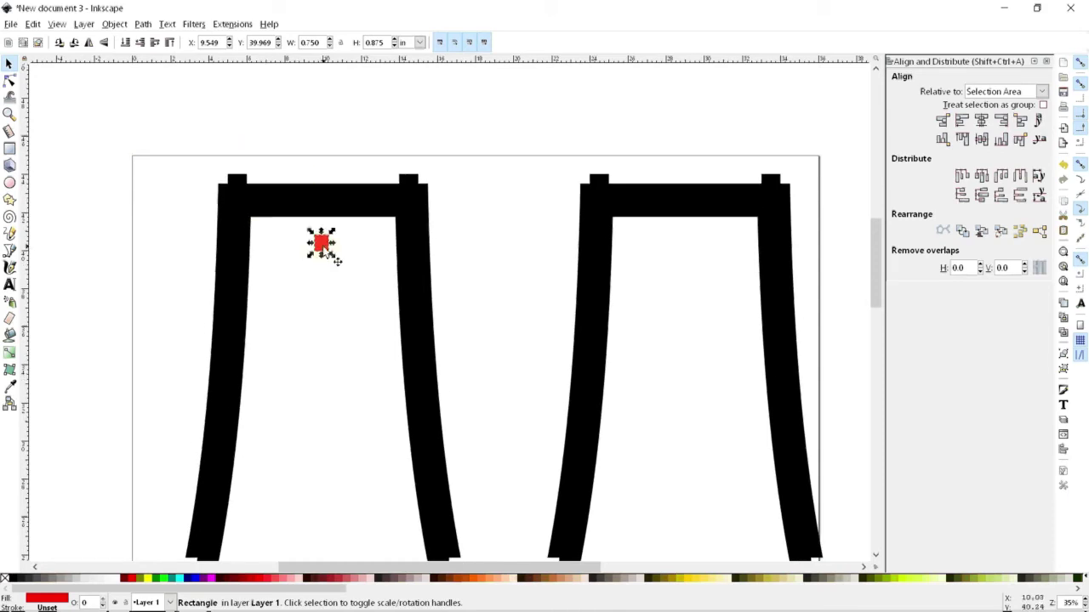
left_click_drag(323, 244, 322, 181)
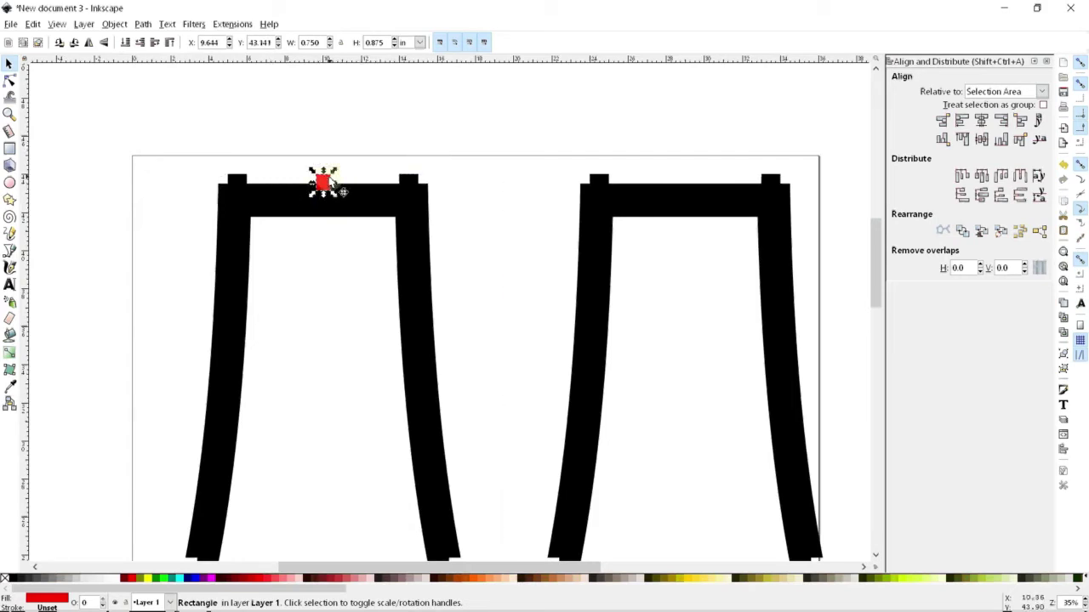
left_click(1077, 129)
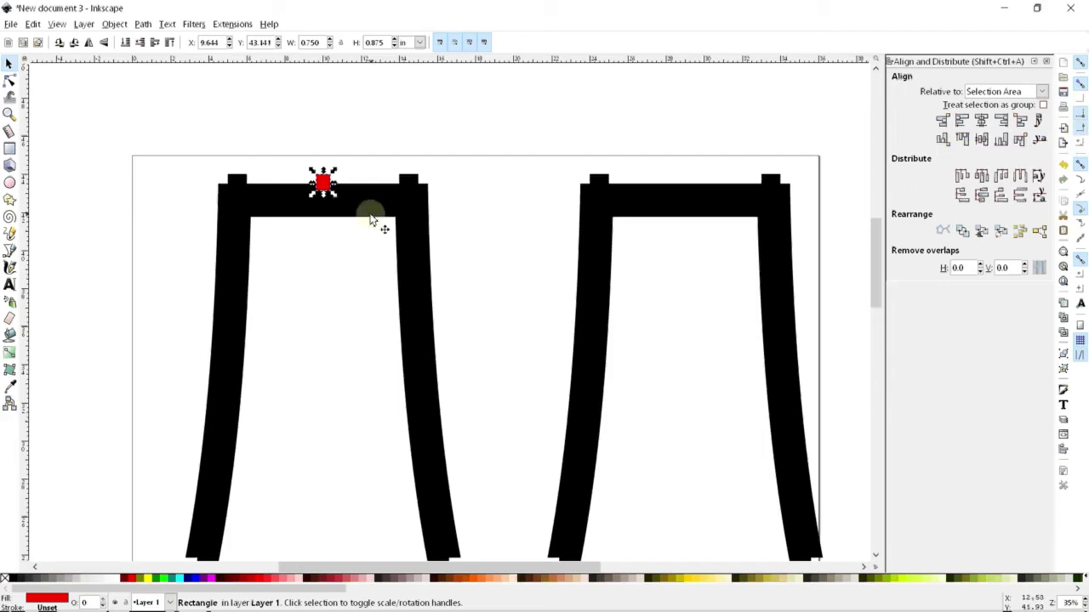
mouse_move(323, 180)
left_mouse_down()
mouse_move(323, 164)
mouse_move(322, 187)
left_mouse_up()
key("Return")
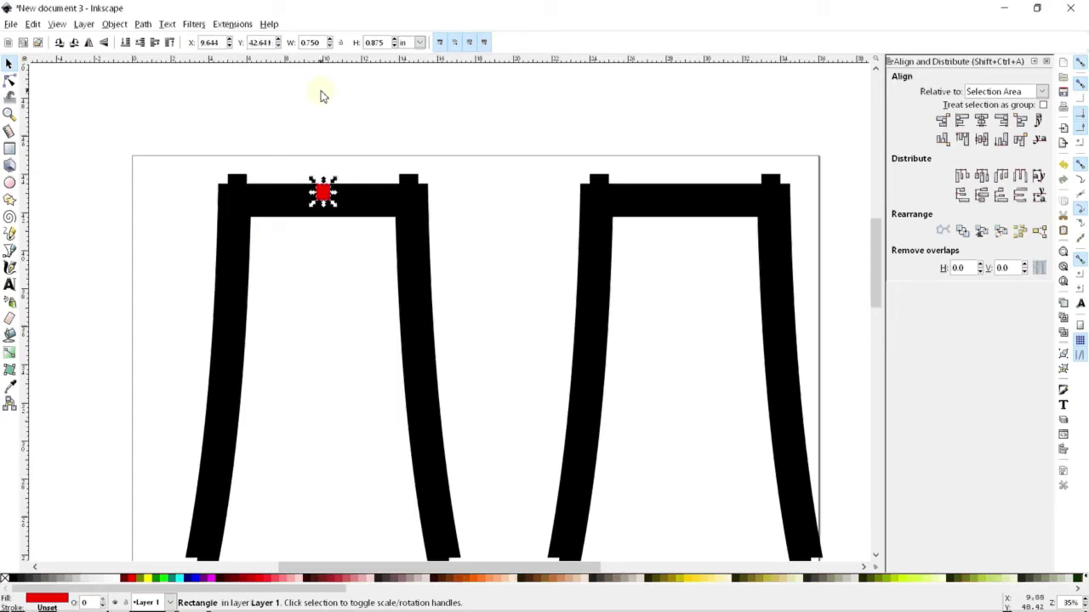
left_click(321, 96)
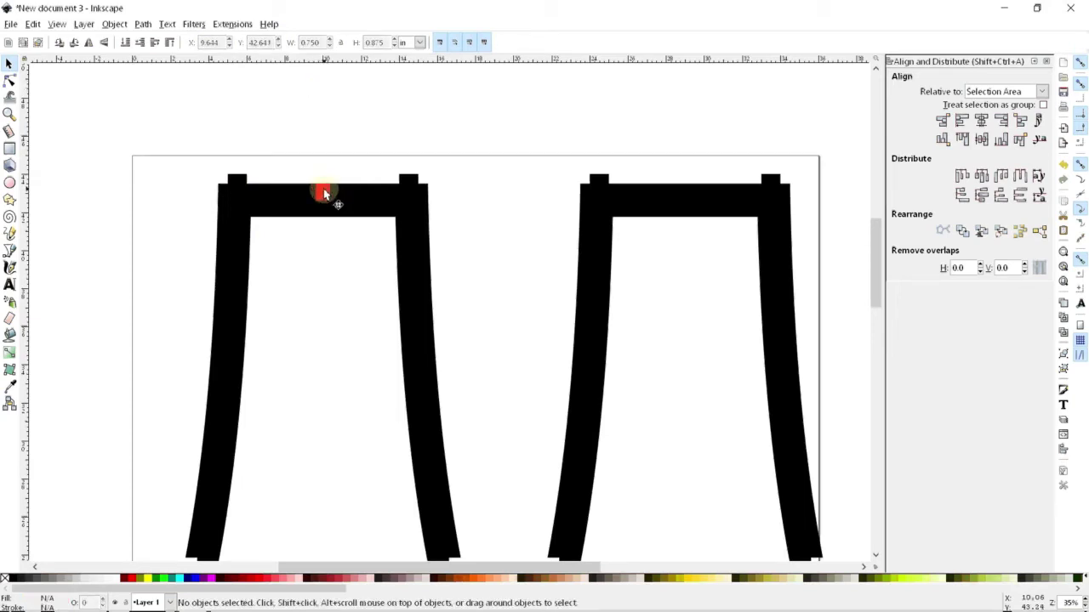
Step: Duplicate the red rectangle, leaving one on the top bar and pulling a copy down inside the left frame
scroll(327, 183, "down", 6)
scroll(323, 179, "up", 4)
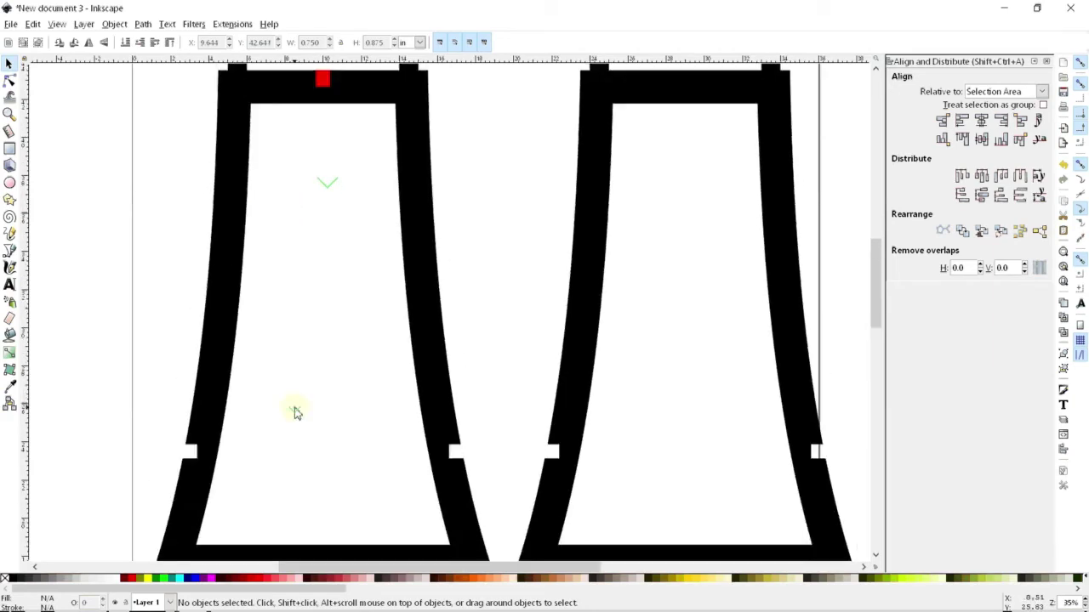
left_click(323, 126)
key("ctrl+v")
scroll(320, 306, "down", 7)
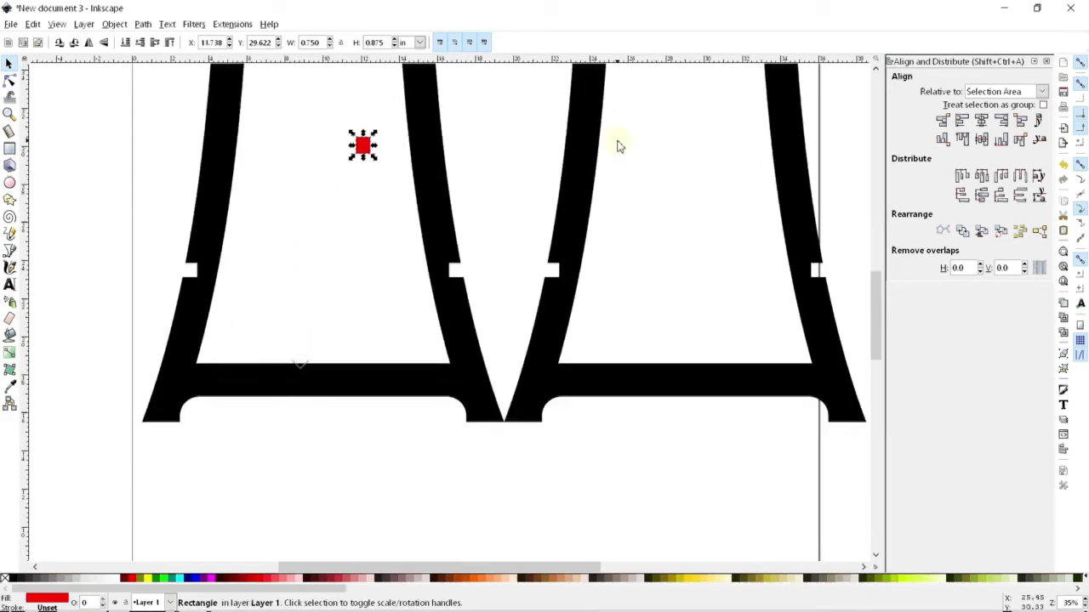
scroll(384, 316, "up", 2)
scroll(332, 394, "up", 5)
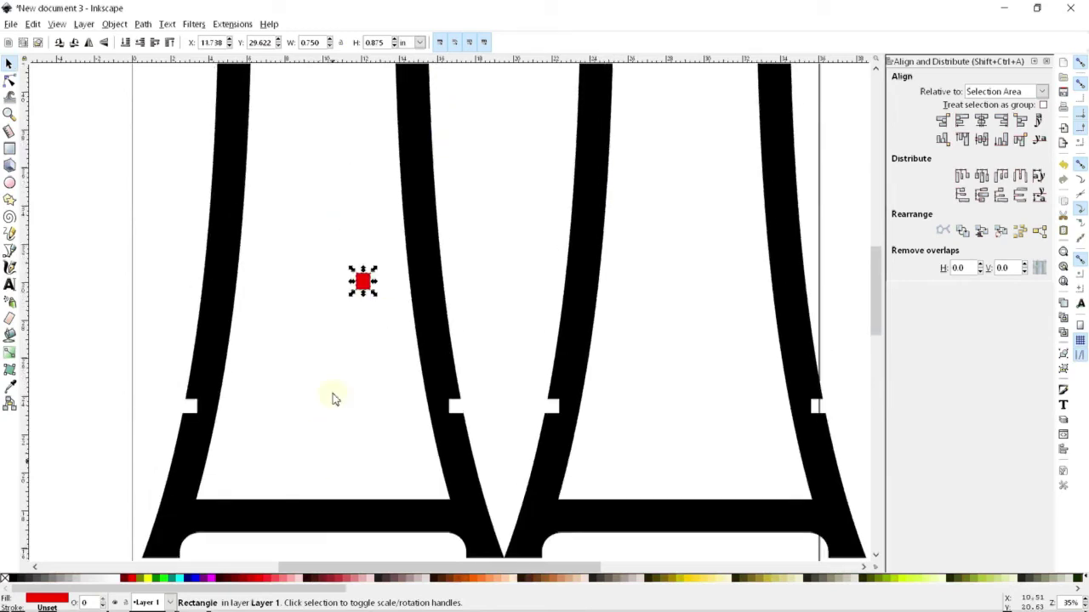
left_click_drag(359, 377, 321, 97)
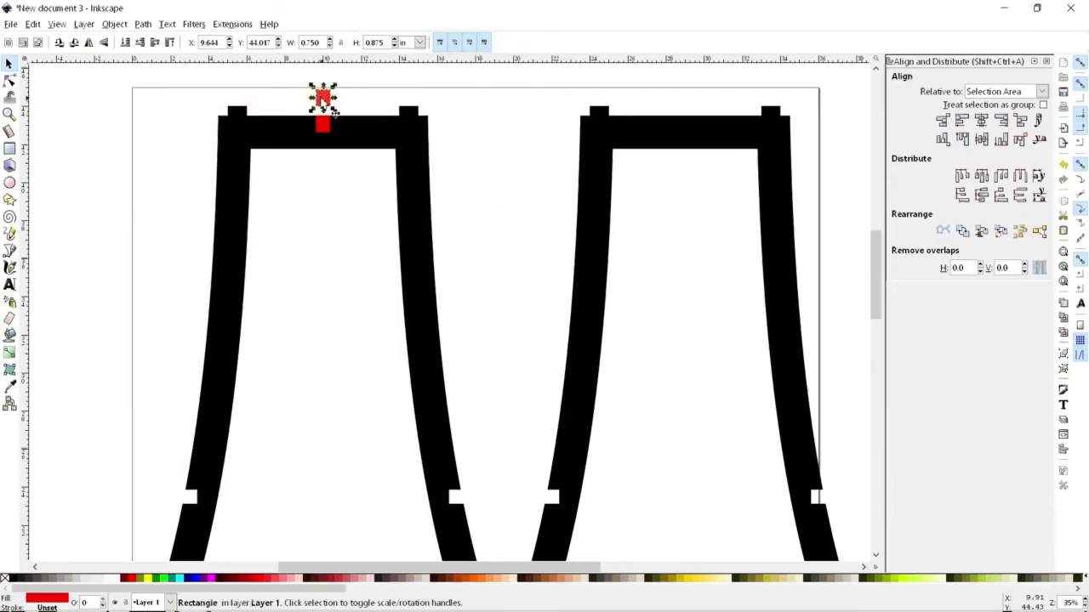
left_click_drag(323, 104, 372, 527)
key("space")
Step: Place the copied red rectangle onto the left frame's bottom crossbar
scroll(372, 382, "down", 3)
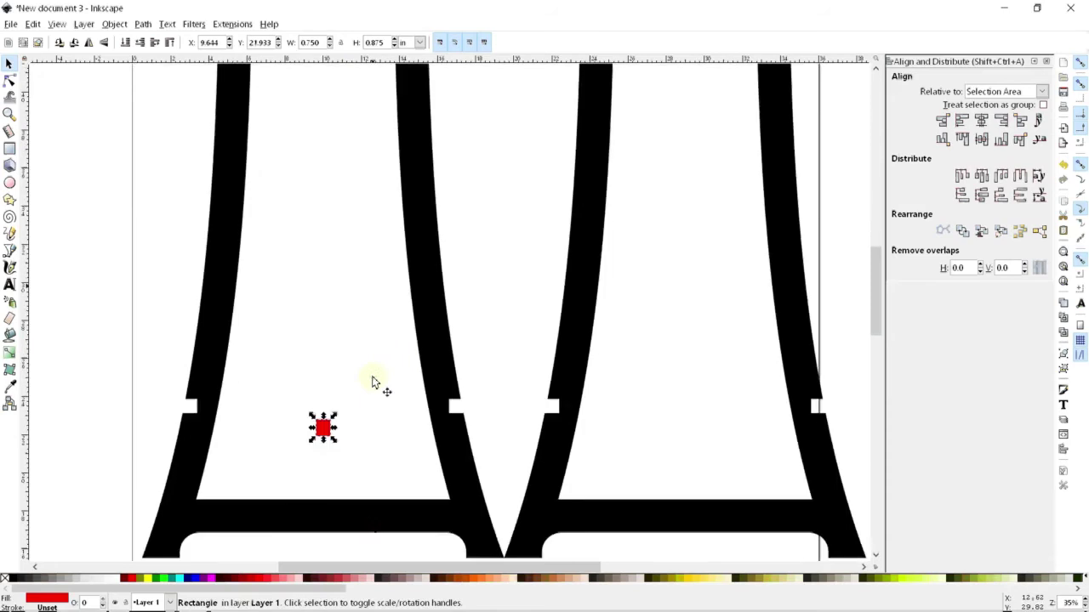
scroll(371, 382, "down", 3)
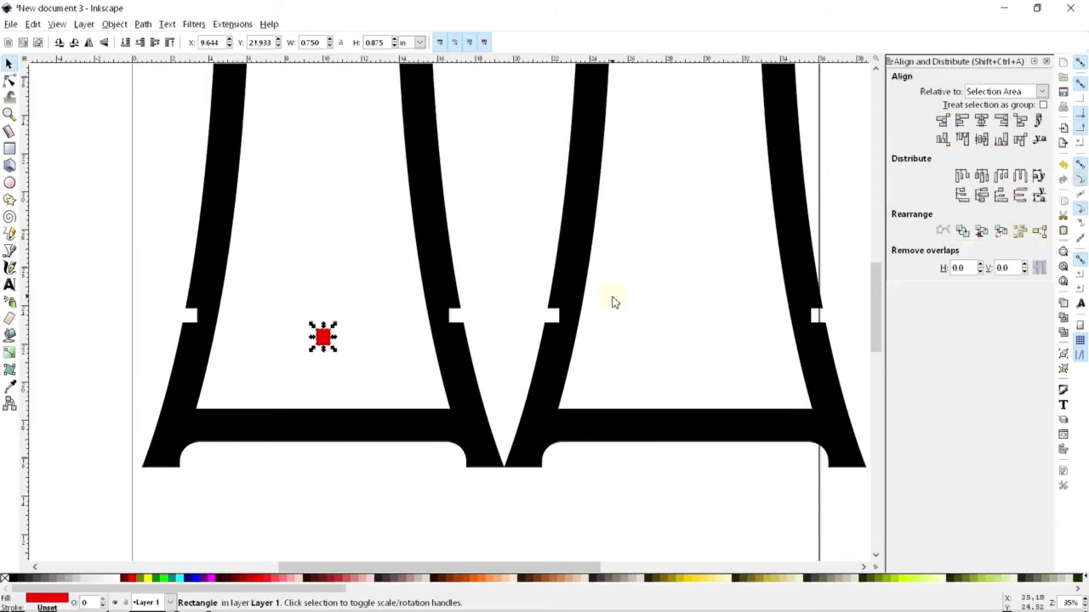
left_click_drag(323, 337, 322, 417)
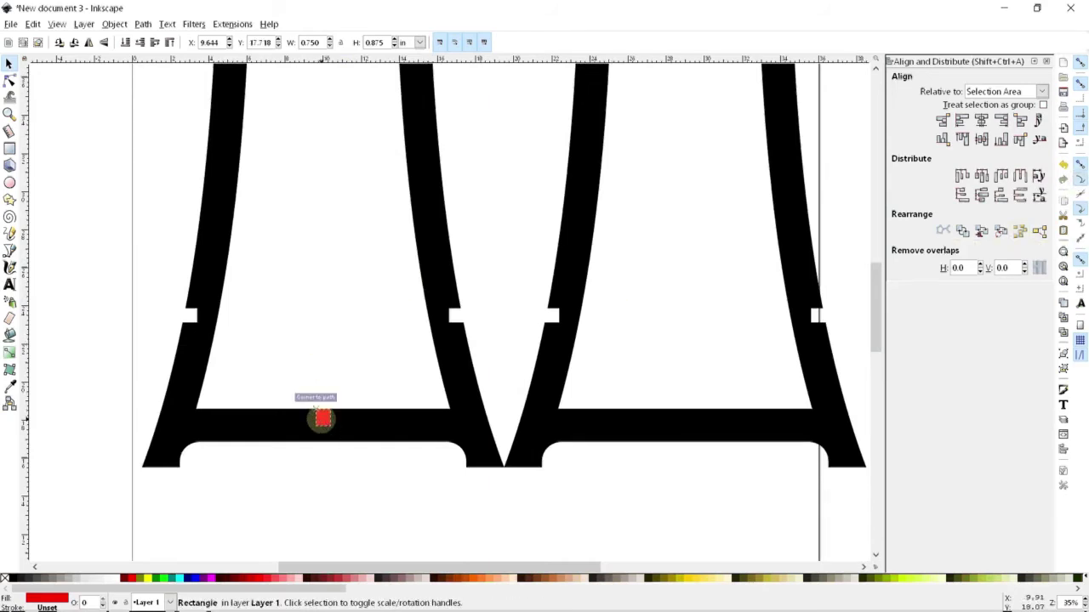
scroll(377, 485, "up", 4)
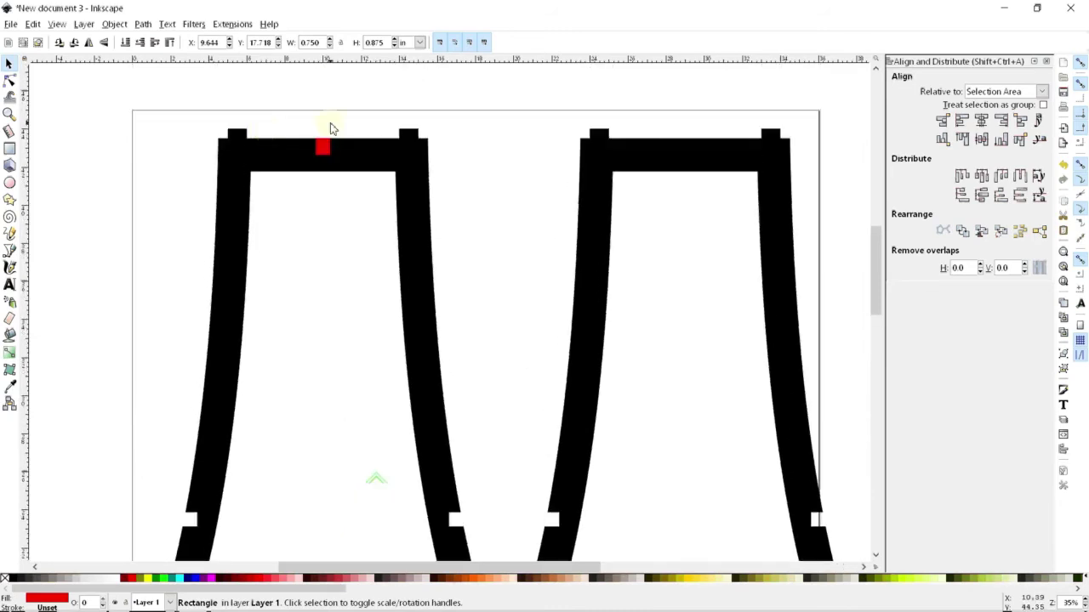
scroll(326, 417, "down", 4)
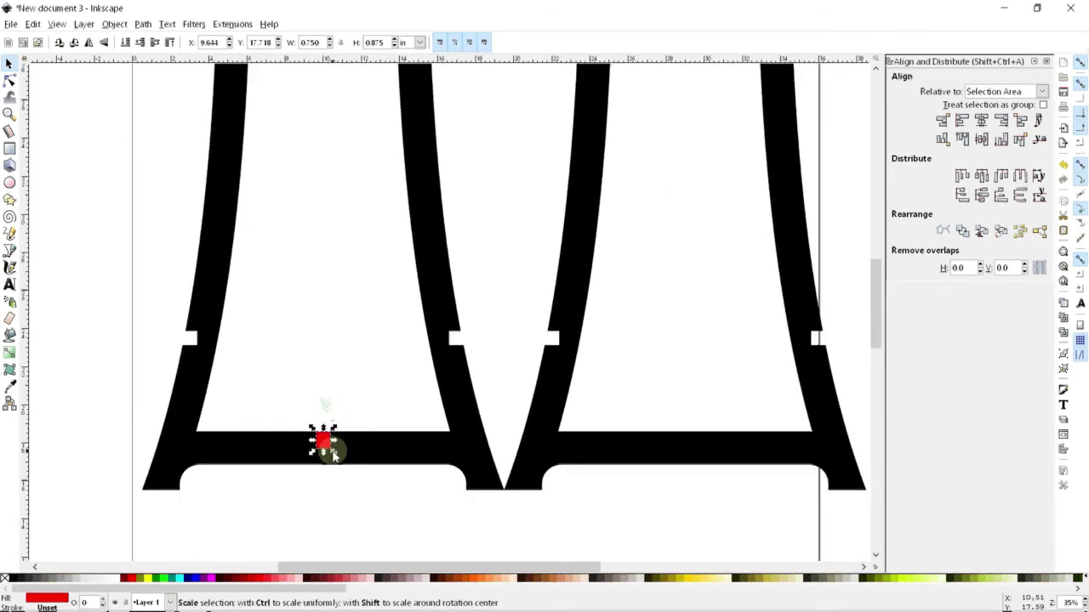
left_click(361, 334)
scroll(360, 405, "up", 4)
scroll(360, 406, "down", 4)
scroll(358, 409, "down", 2, "ctrl")
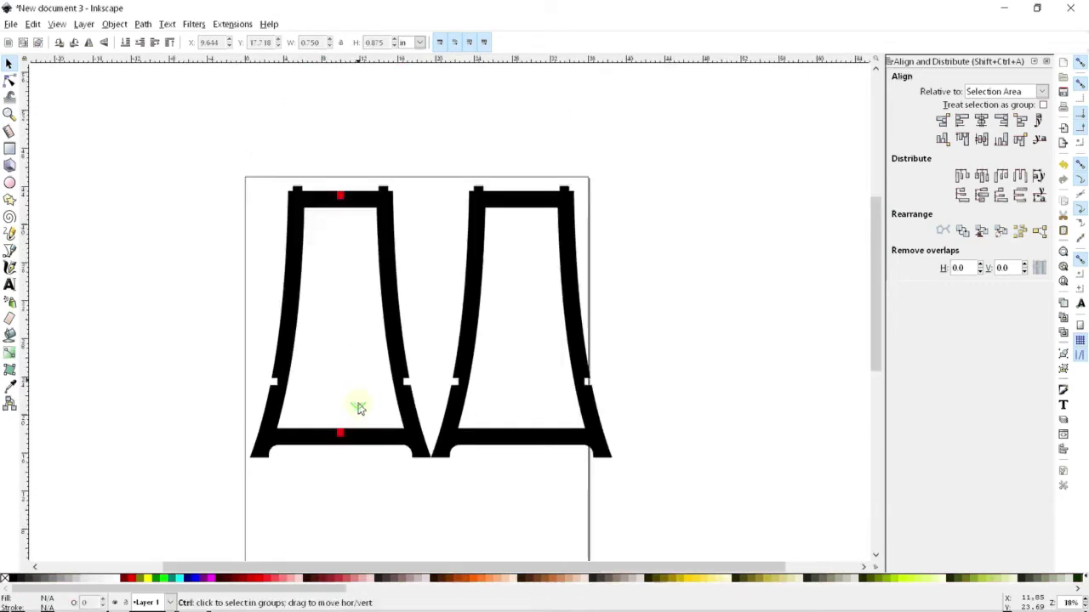
Step: Move the pair of red rectangles onto the right frame's top and bottom bars
left_click(343, 199)
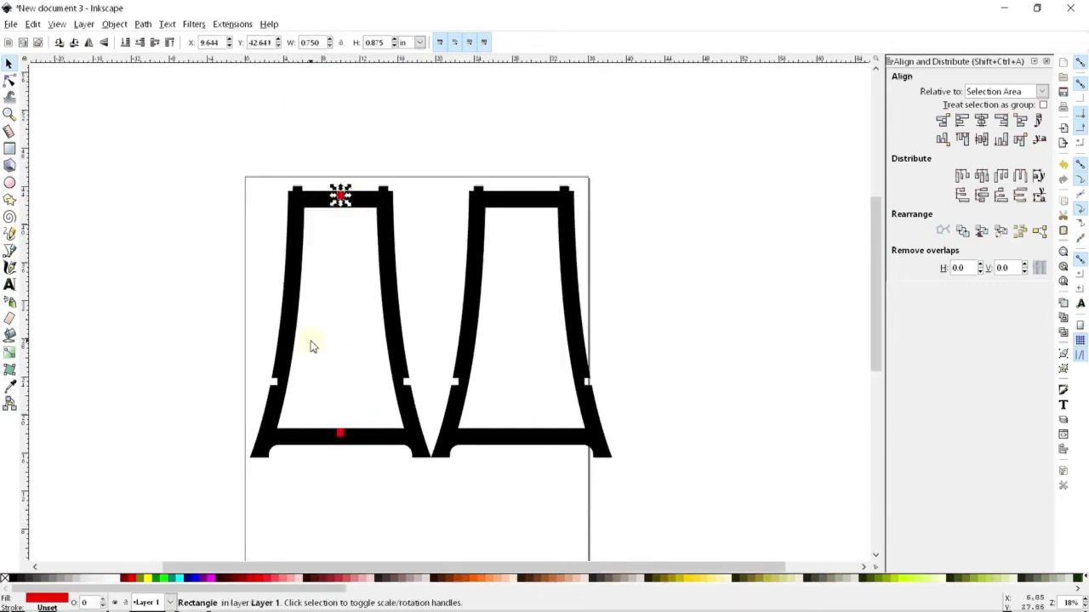
left_click(341, 435, "shift")
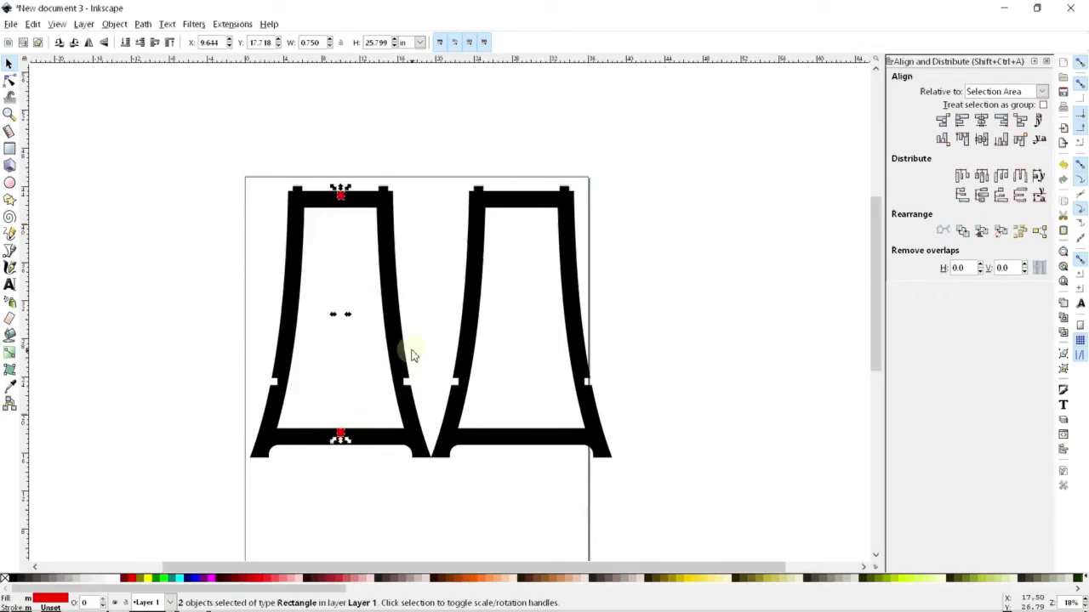
left_click_drag(456, 236, 528, 207)
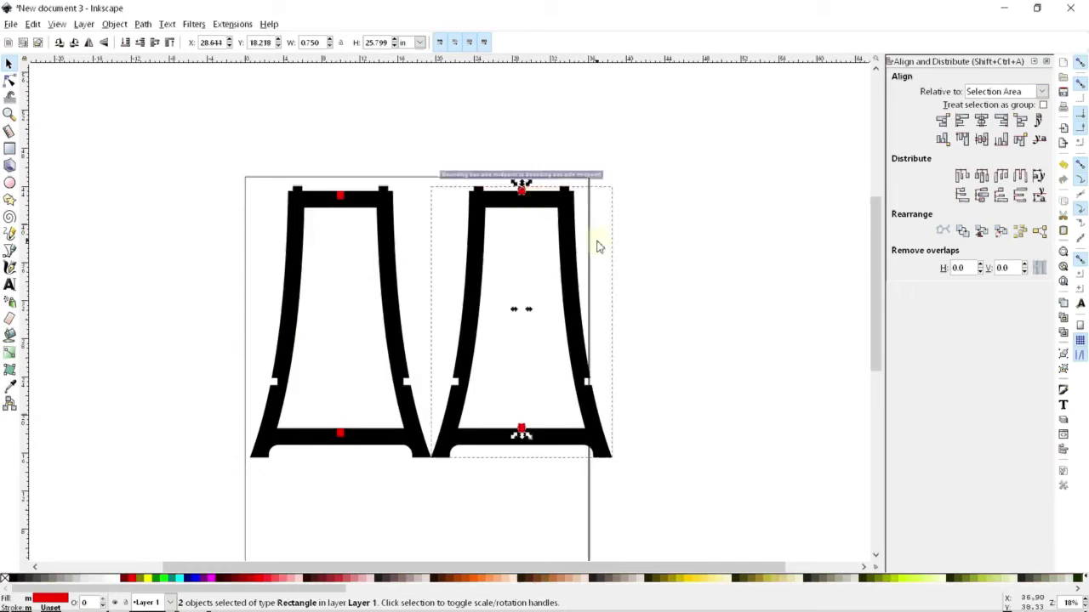
scroll(508, 314, "up", 1, "ctrl")
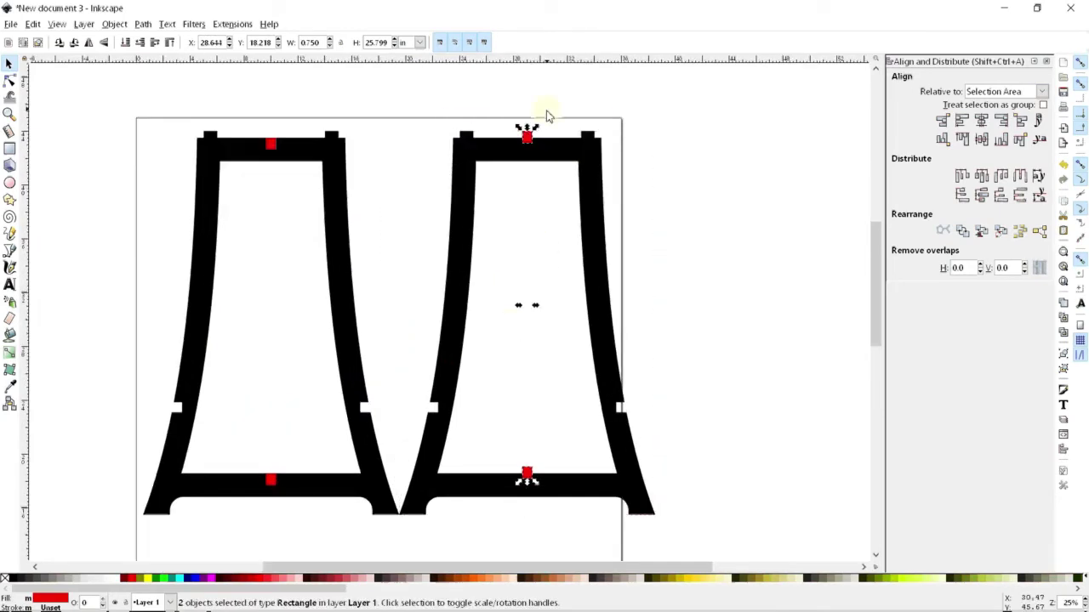
mouse_move(527, 140)
left_mouse_down()
mouse_move(538, 169)
mouse_move(535, 157)
left_mouse_up()
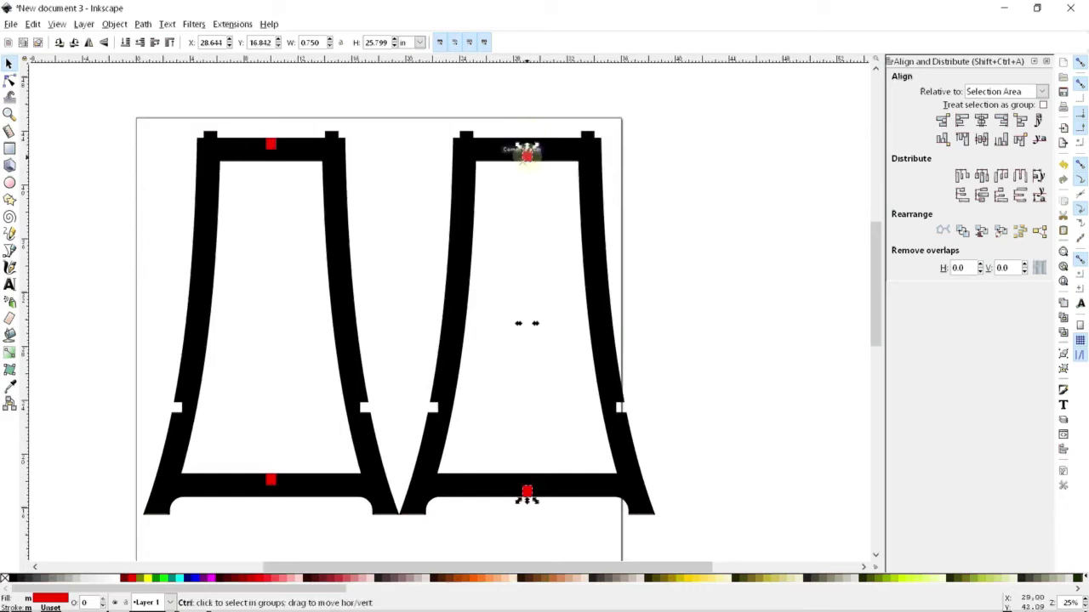
left_click(380, 100)
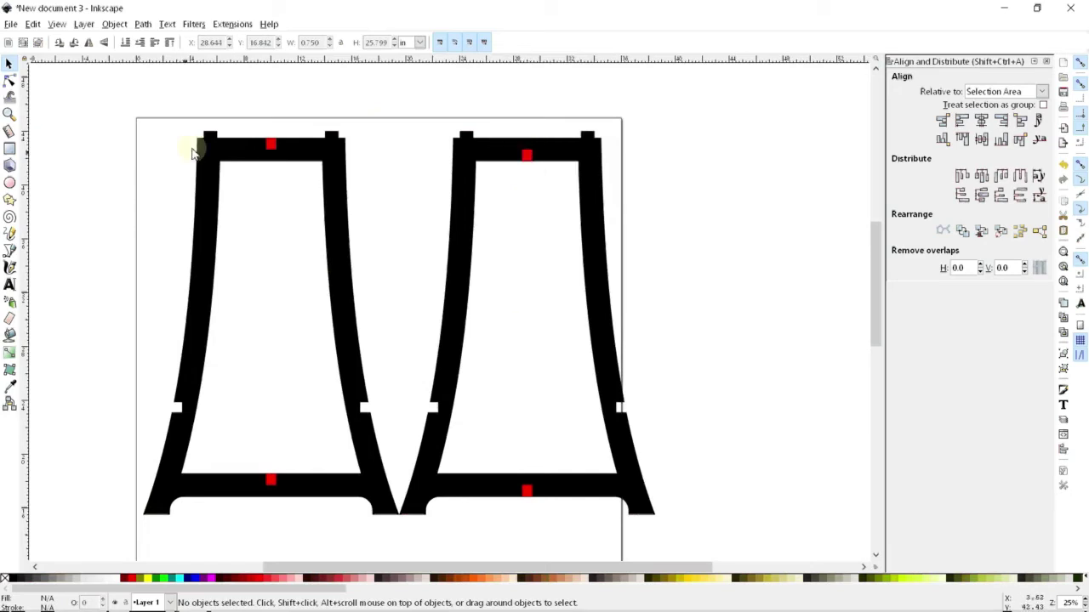
left_click(271, 143)
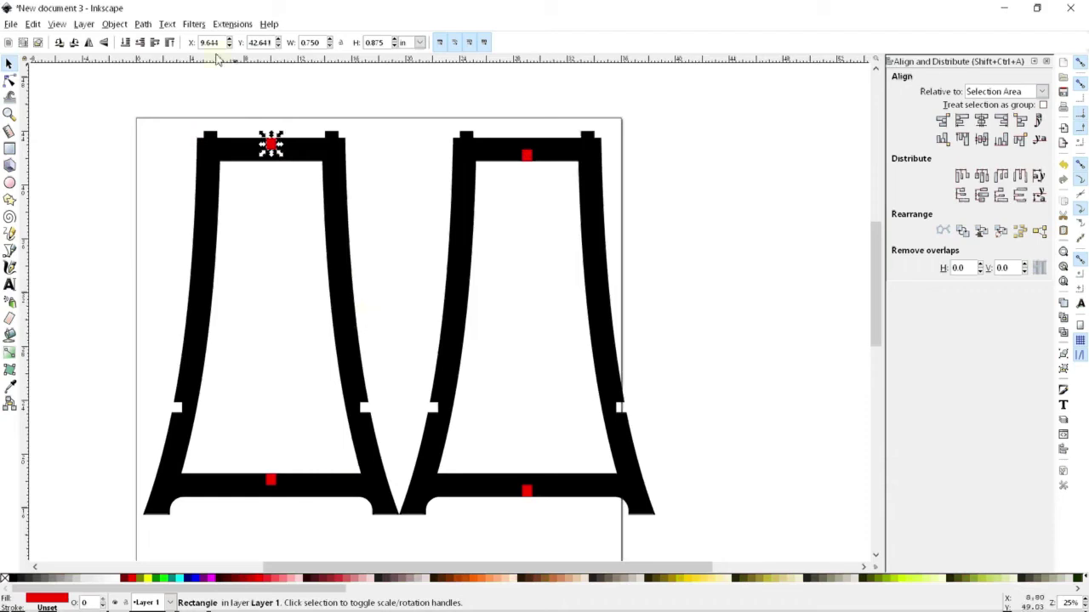
Step: Cut the top and bottom red rectangles out of the left frame with Ctrl+minus
left_click(127, 25)
mouse_move(141, 25)
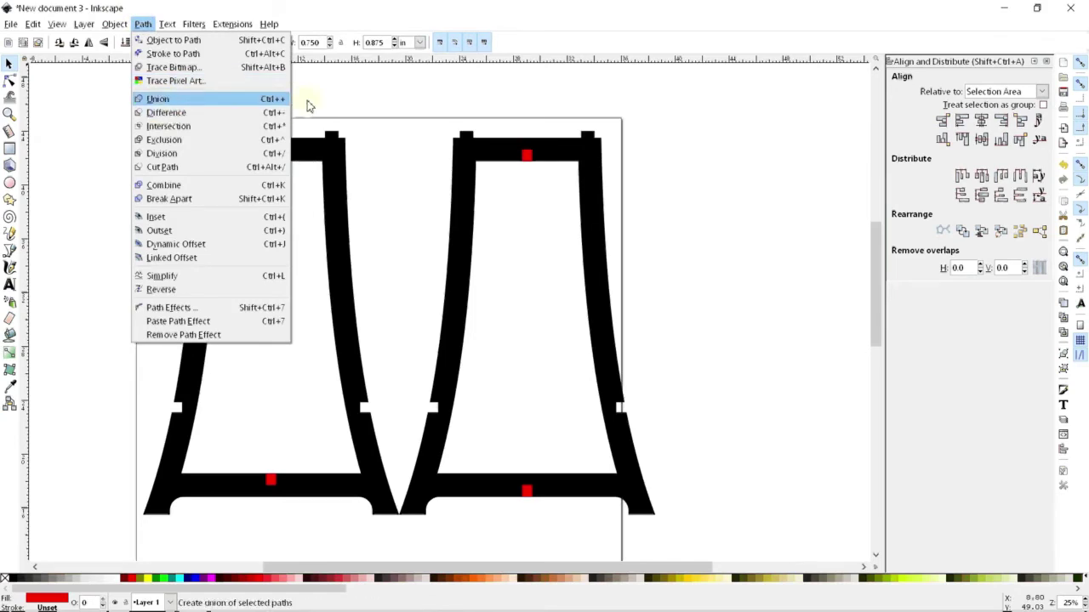
left_click(308, 104)
left_click_drag(391, 102, 278, 147)
left_click(278, 146)
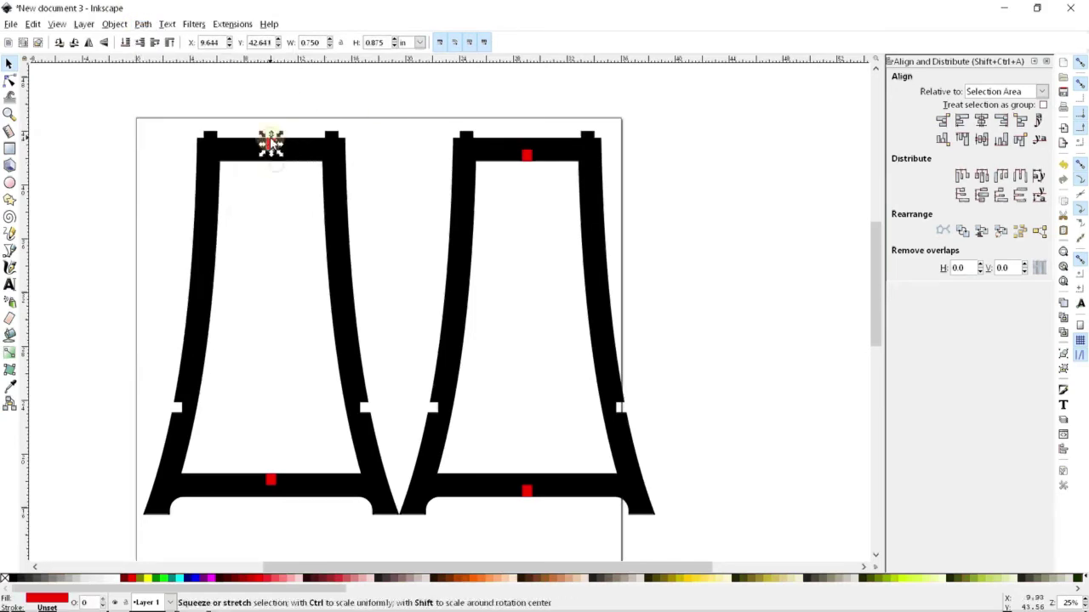
left_click(323, 160, "shift")
key("ctrl+minus")
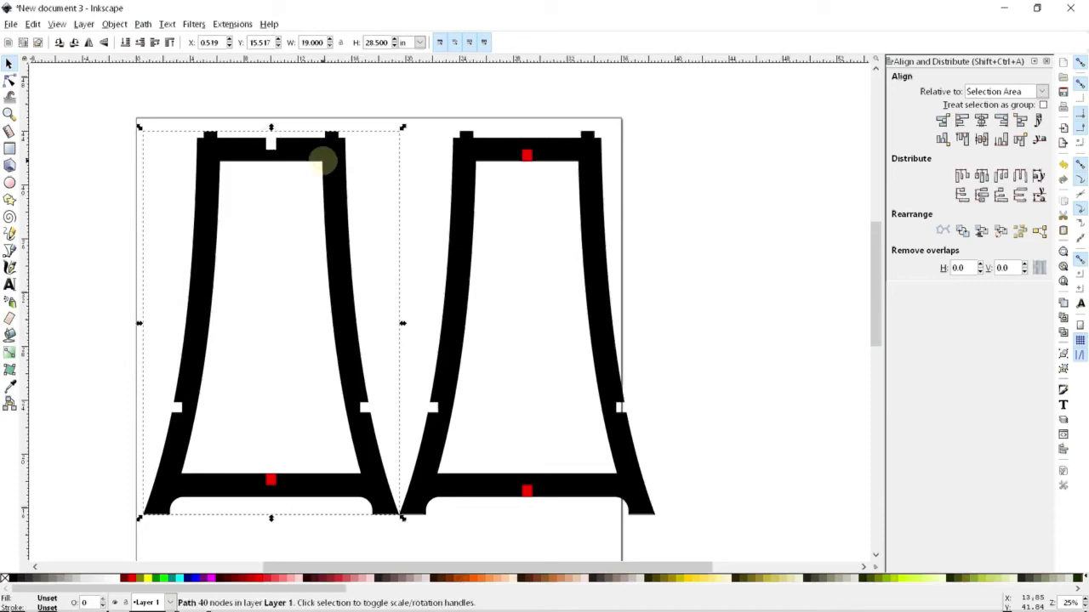
left_click(271, 480, "shift")
key("ctrl+minus")
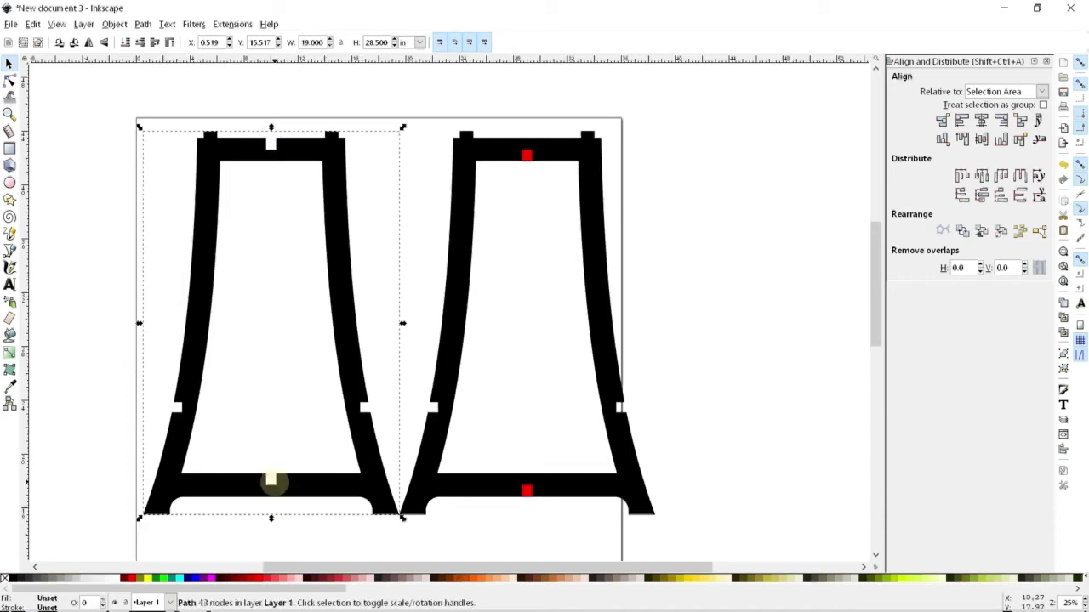
Step: Combine the right frame's two red rectangles with Ctrl+K and subtract them from that frame
left_click_drag(701, 104, 387, 500)
left_click(725, 364)
left_click(526, 491)
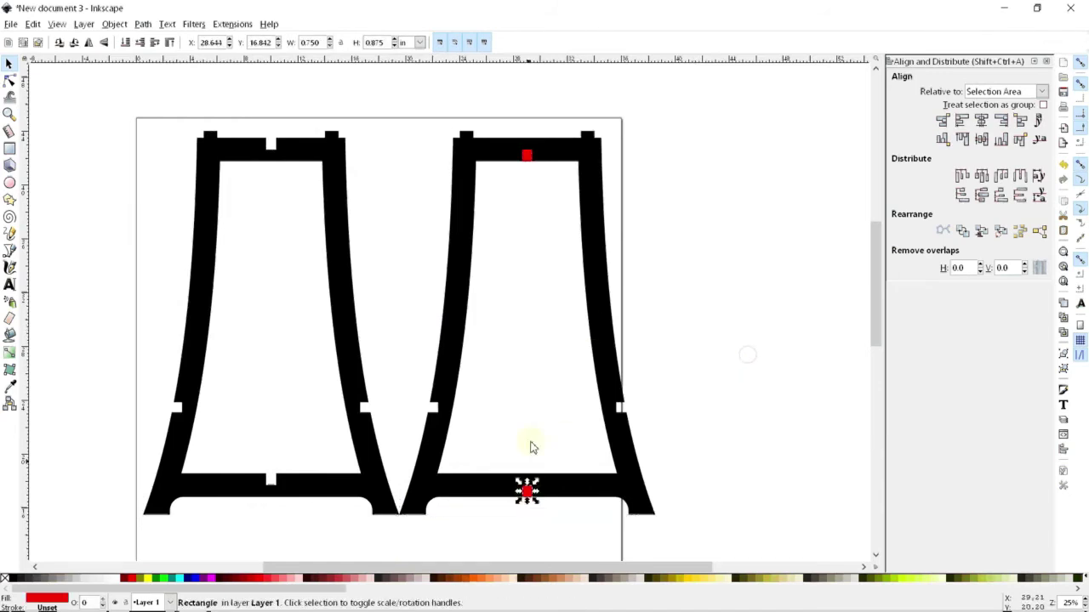
left_click(527, 153, "shift")
key("ctrl+k")
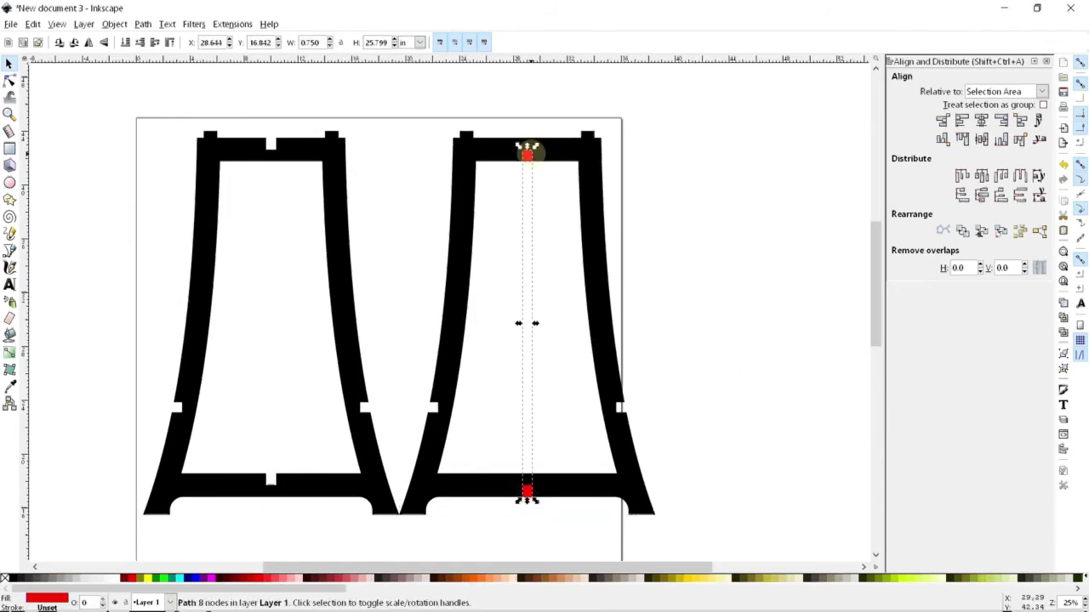
left_click(470, 158, "shift")
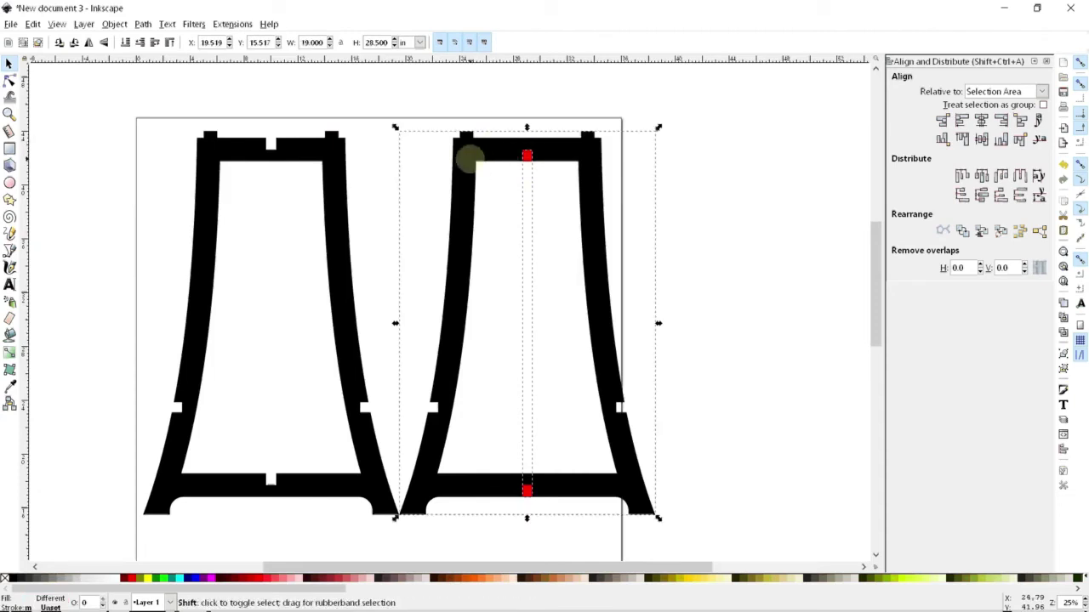
key("ctrl+minus")
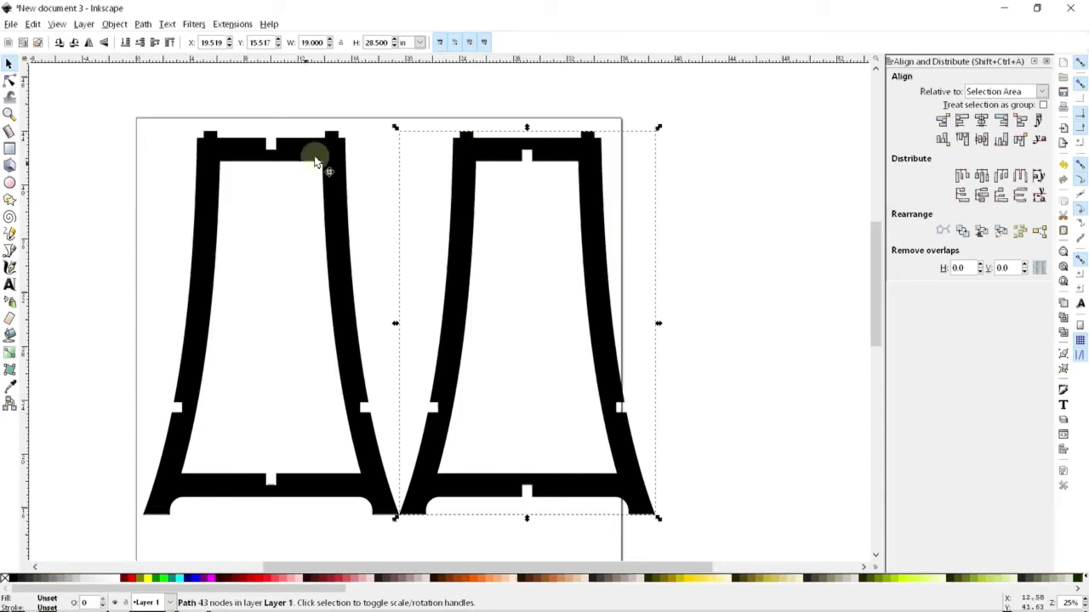
Step: Deselect everything and zoom in and out to inspect the left frame's top bar and notch
left_click(380, 111)
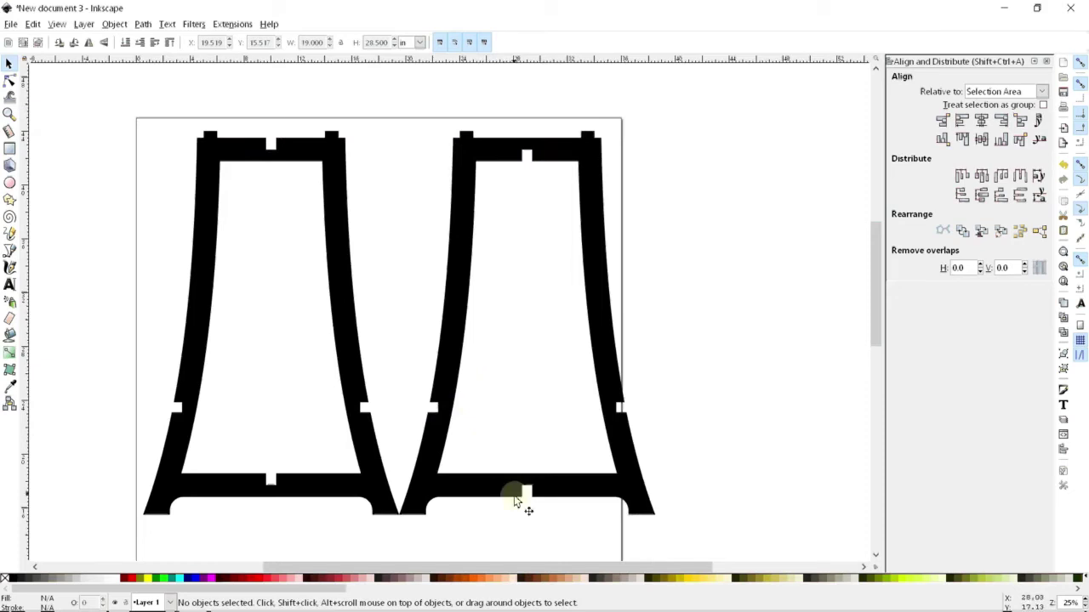
scroll(527, 490, "down", 3)
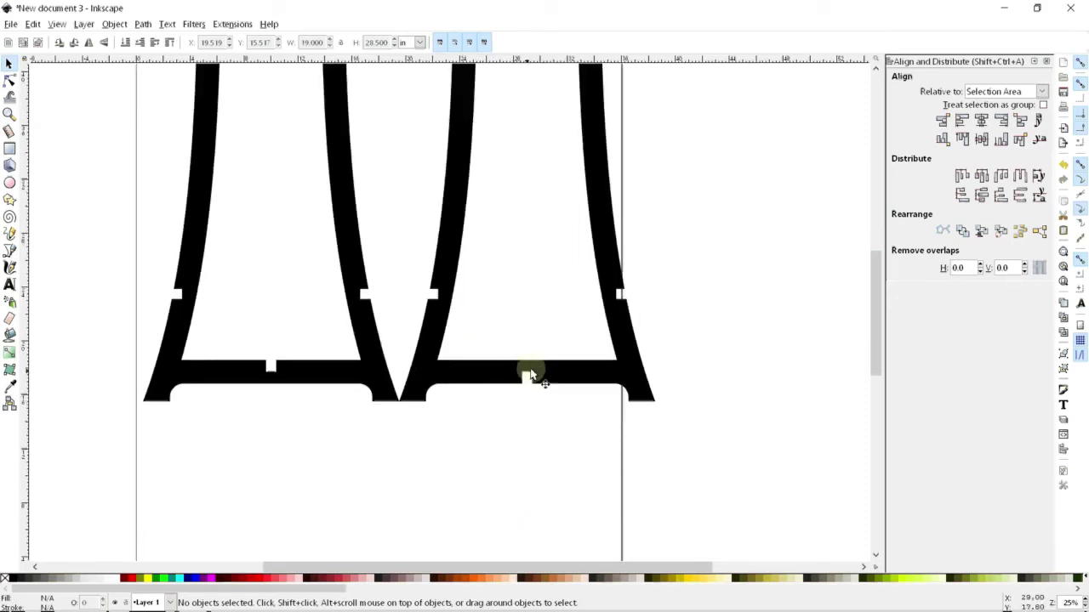
scroll(531, 438, "up", 4)
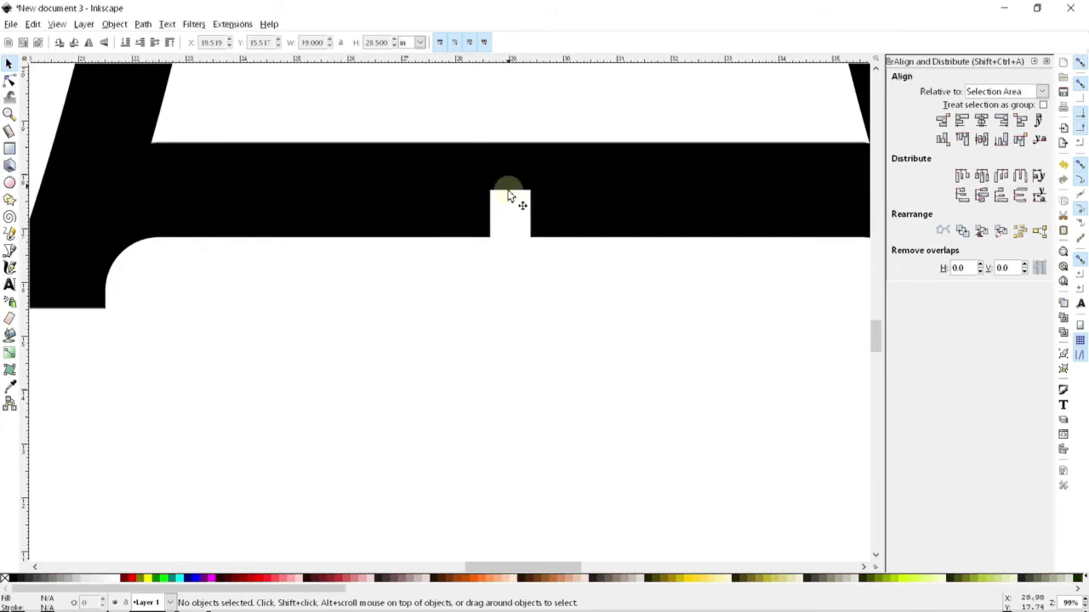
scroll(518, 192, "up", 1)
scroll(518, 188, "up", 3)
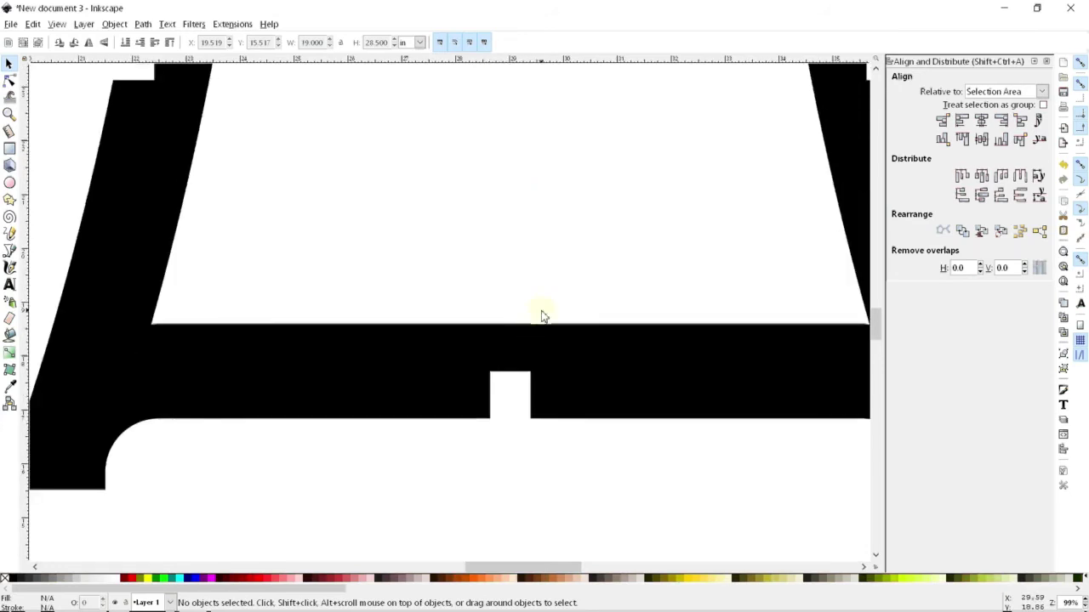
scroll(511, 302, "down", 1)
scroll(494, 291, "down", 5)
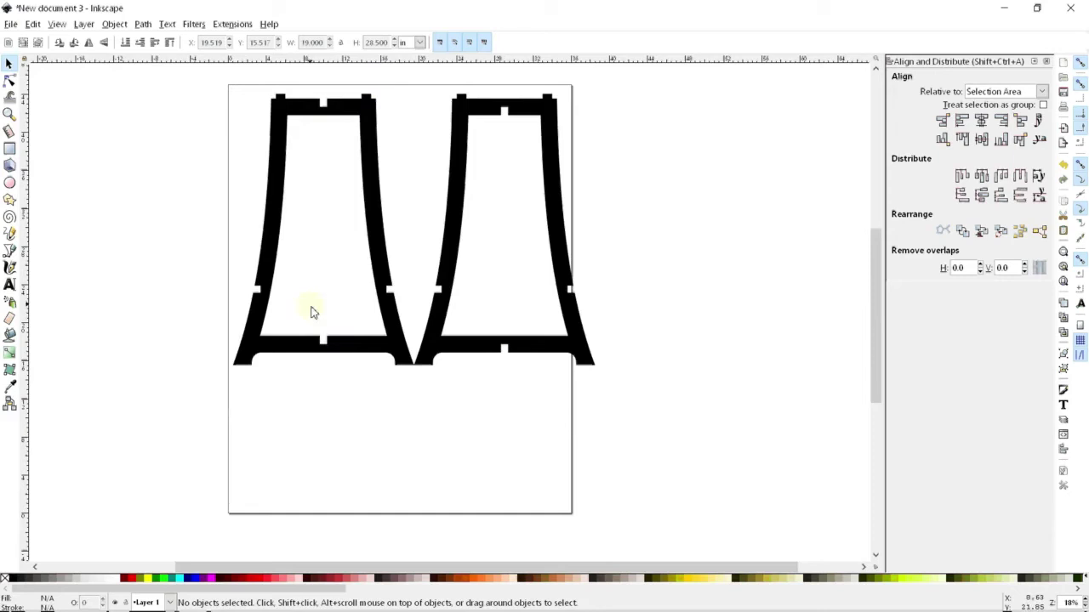
scroll(511, 340, "up", 3)
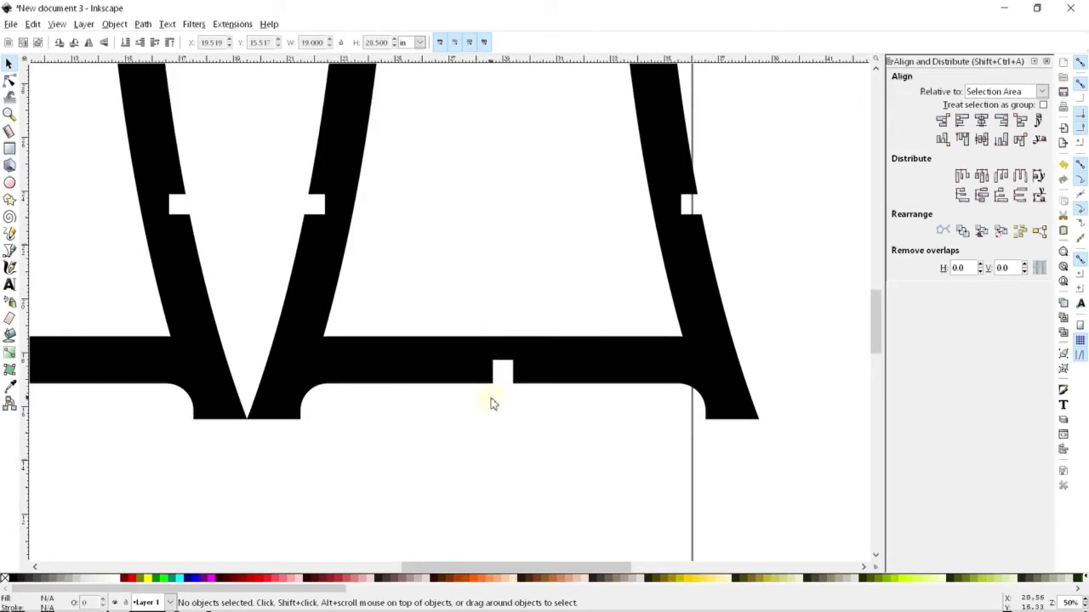
scroll(510, 357, "down", 2)
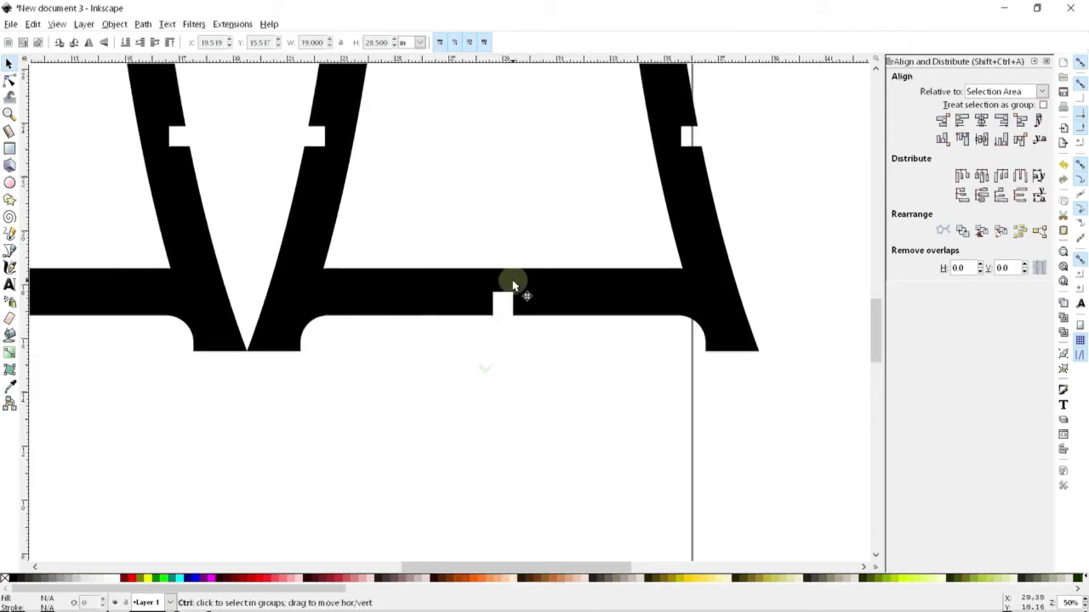
scroll(510, 287, "down", 2)
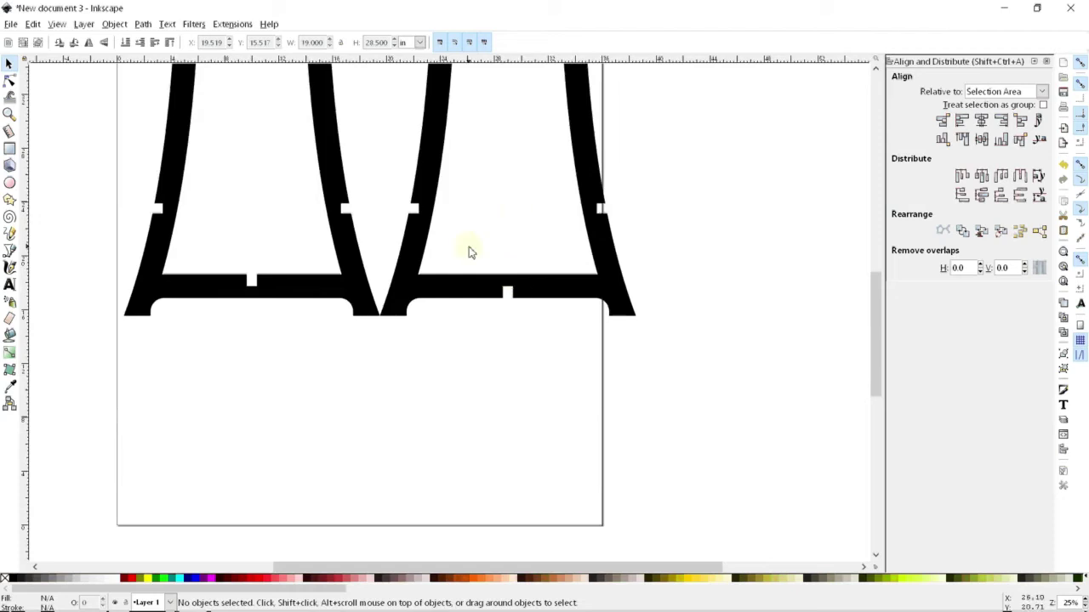
scroll(482, 321, "down", 2)
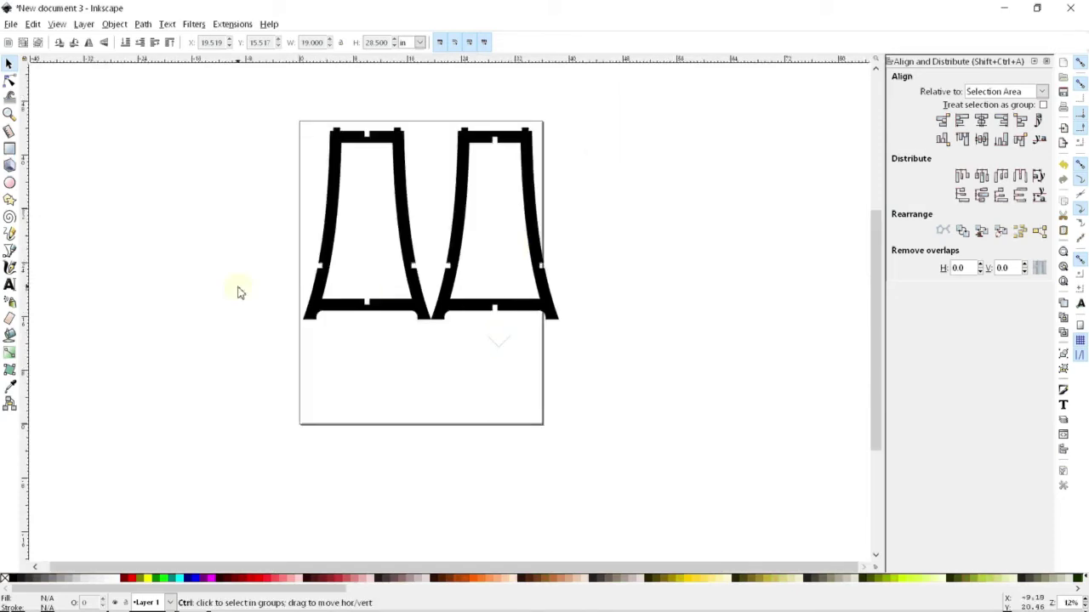
scroll(332, 326, "up", 2)
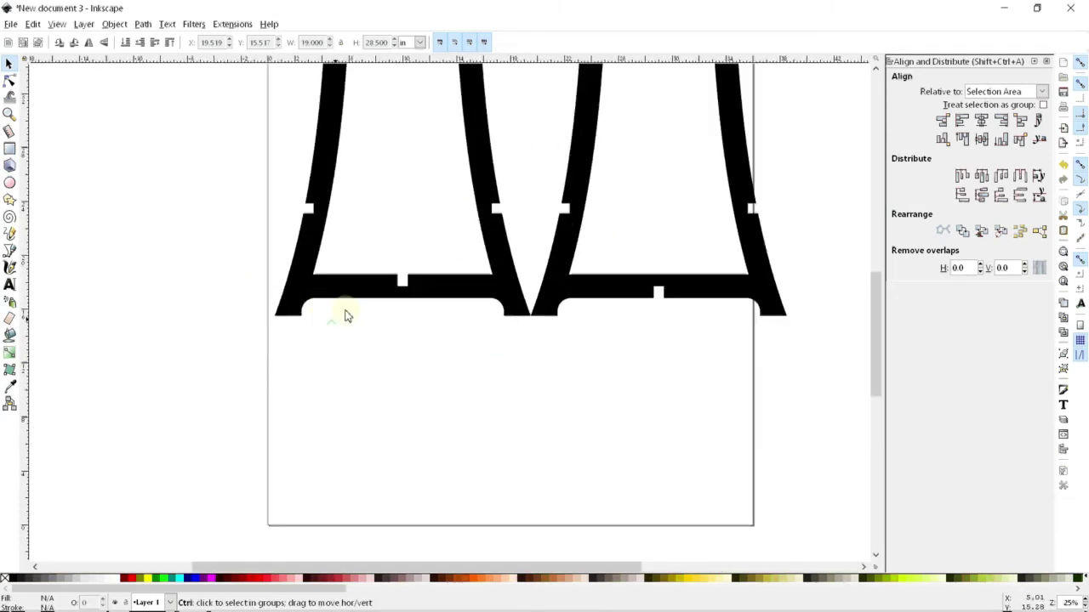
scroll(352, 338, "up", 1)
scroll(436, 359, "down", 3)
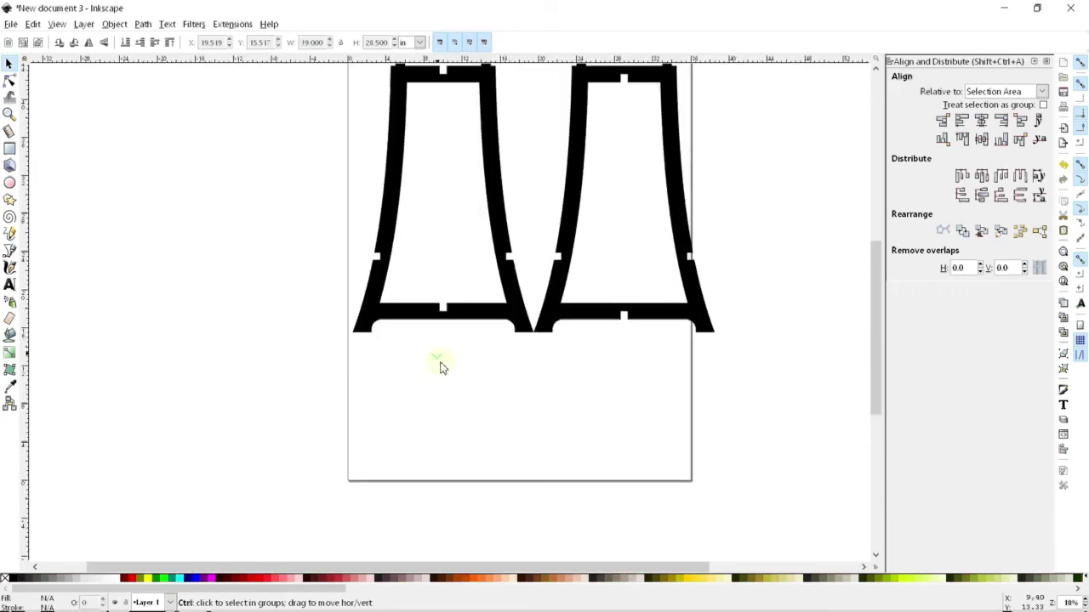
scroll(443, 341, "up", 2)
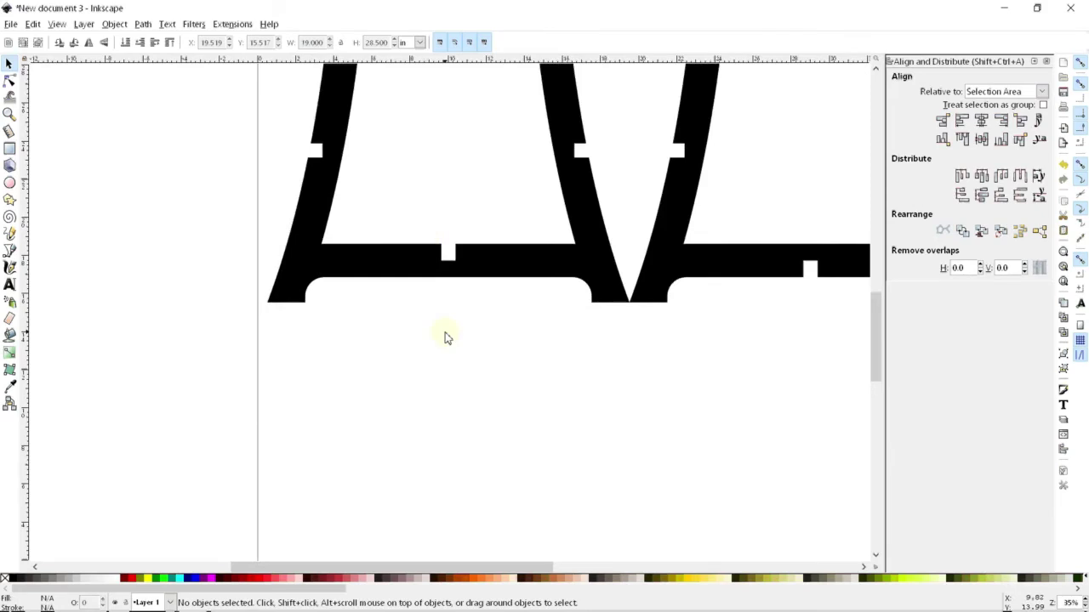
scroll(446, 337, "down", 3)
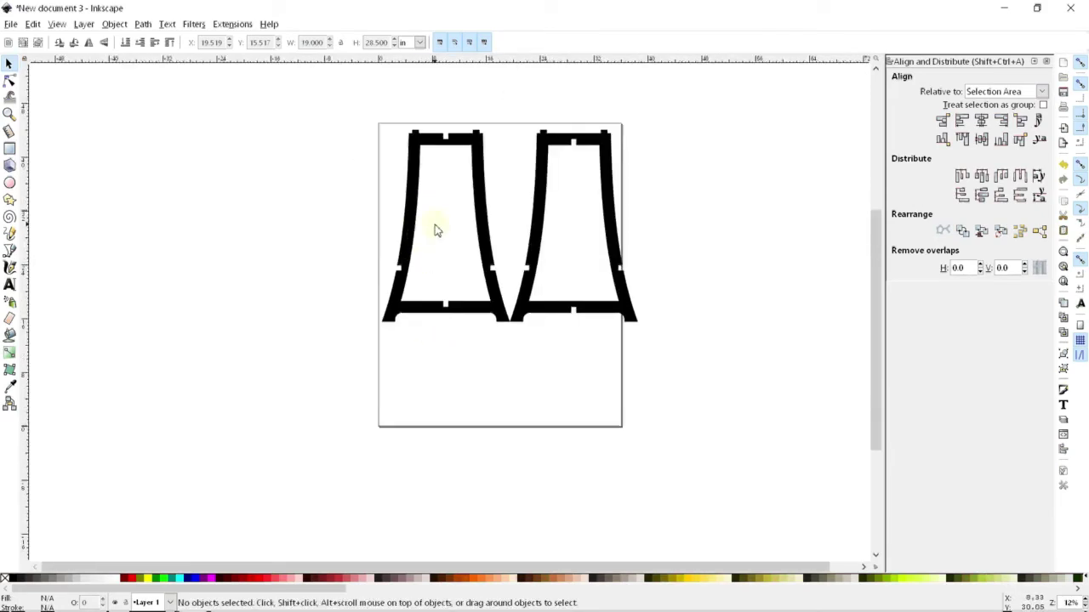
scroll(435, 268, "up", 3)
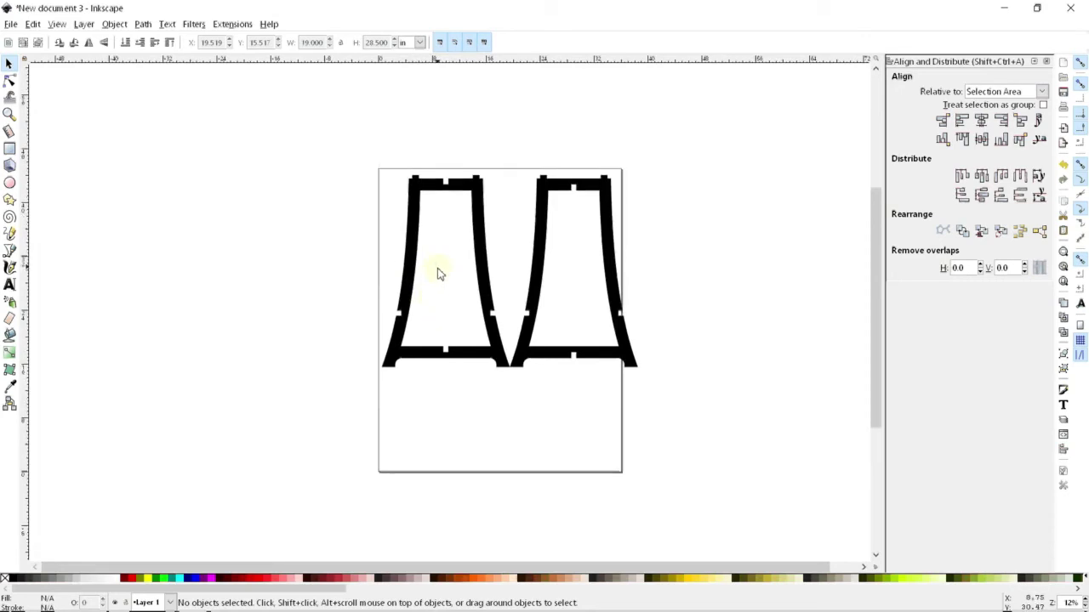
scroll(436, 249, "up", 3)
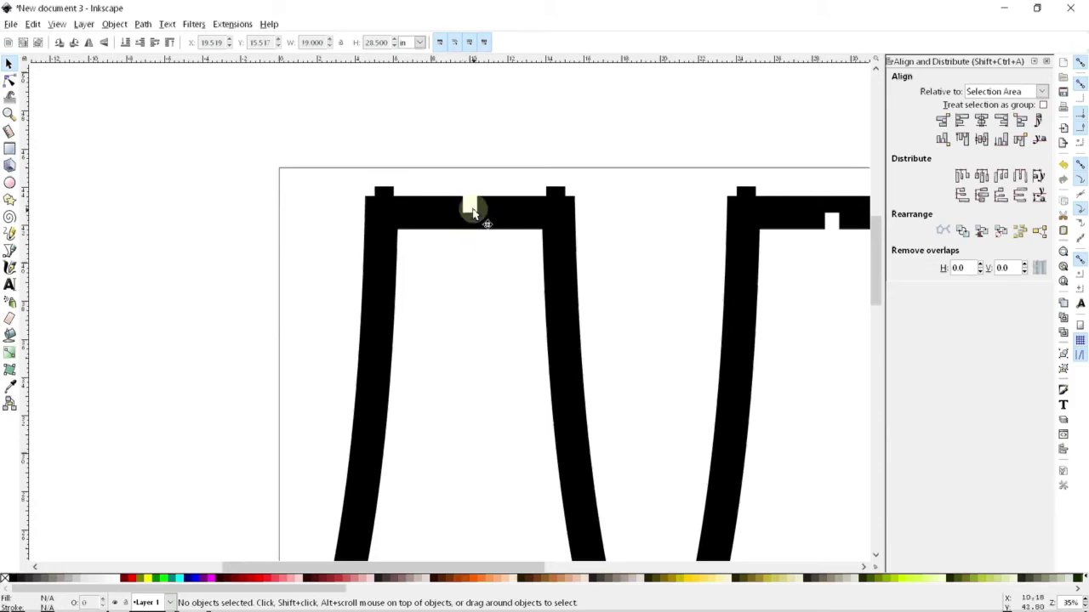
scroll(471, 214, "down", 1)
scroll(468, 114, "down", 1)
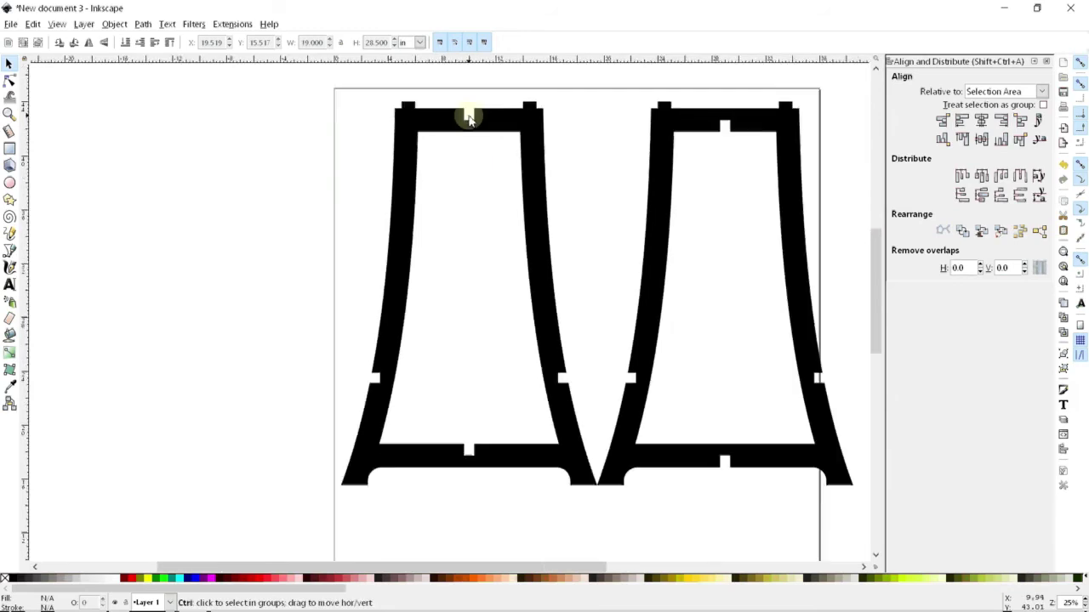
scroll(469, 121, "up", 1)
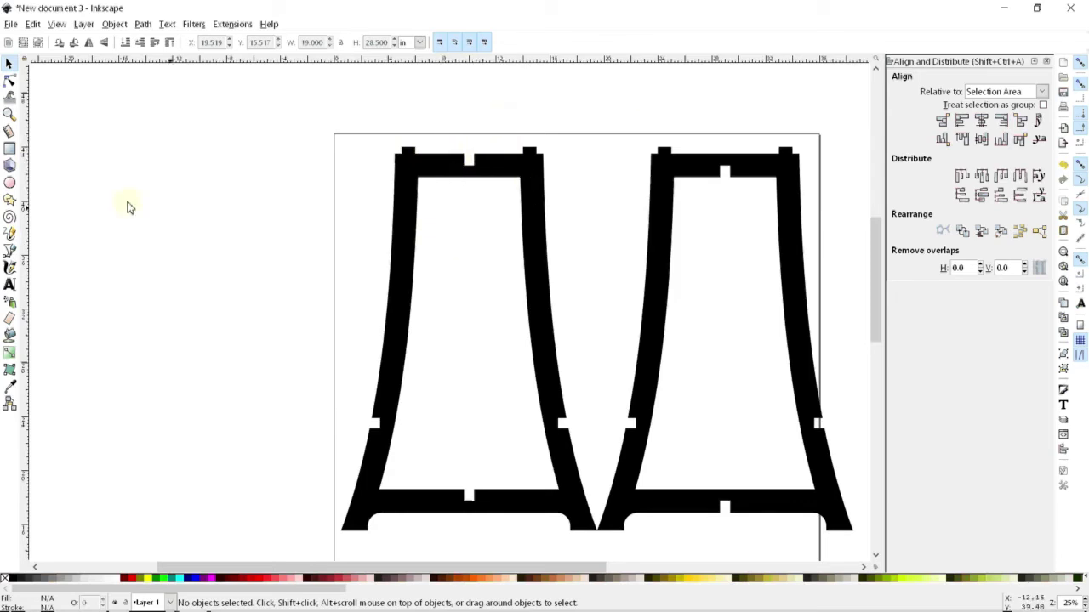
Step: Draw a tall narrow red rectangle above the left frame and set its width to 0.250
left_click(9, 150)
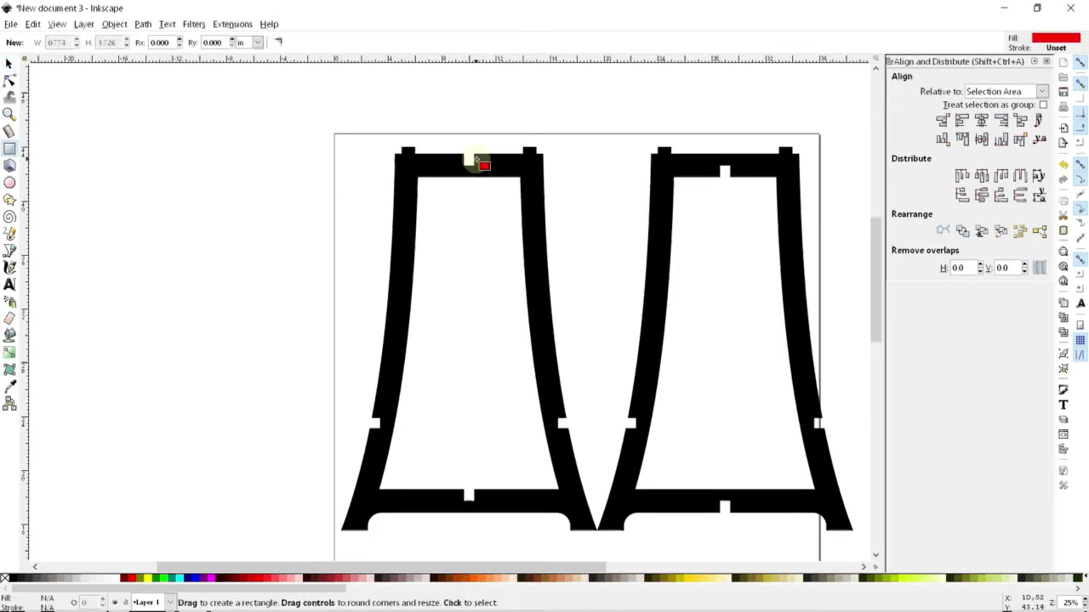
left_click_drag(465, 105, 474, 132)
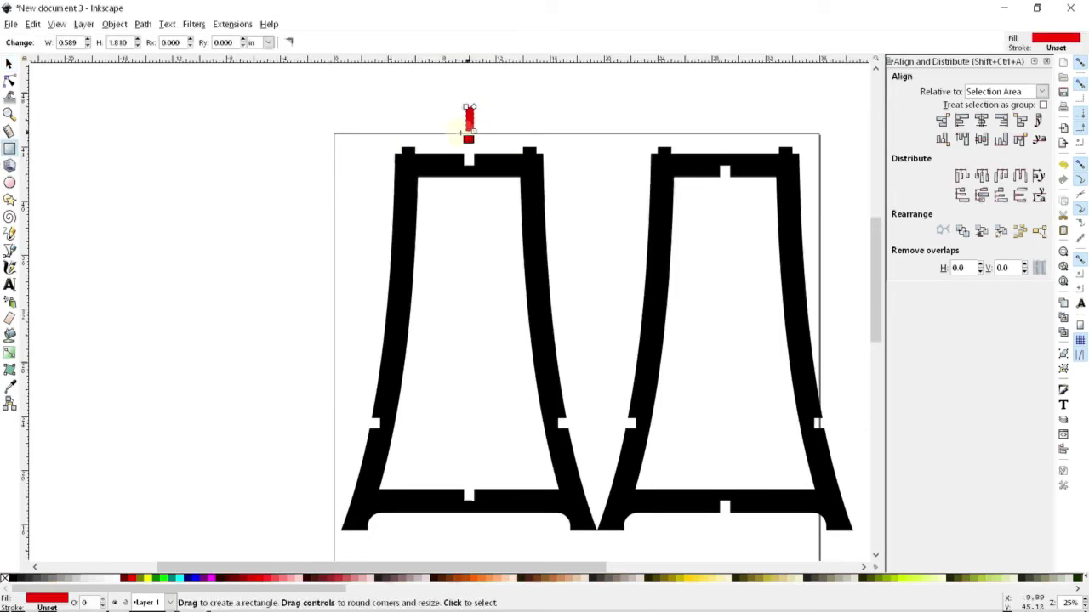
left_click(9, 66)
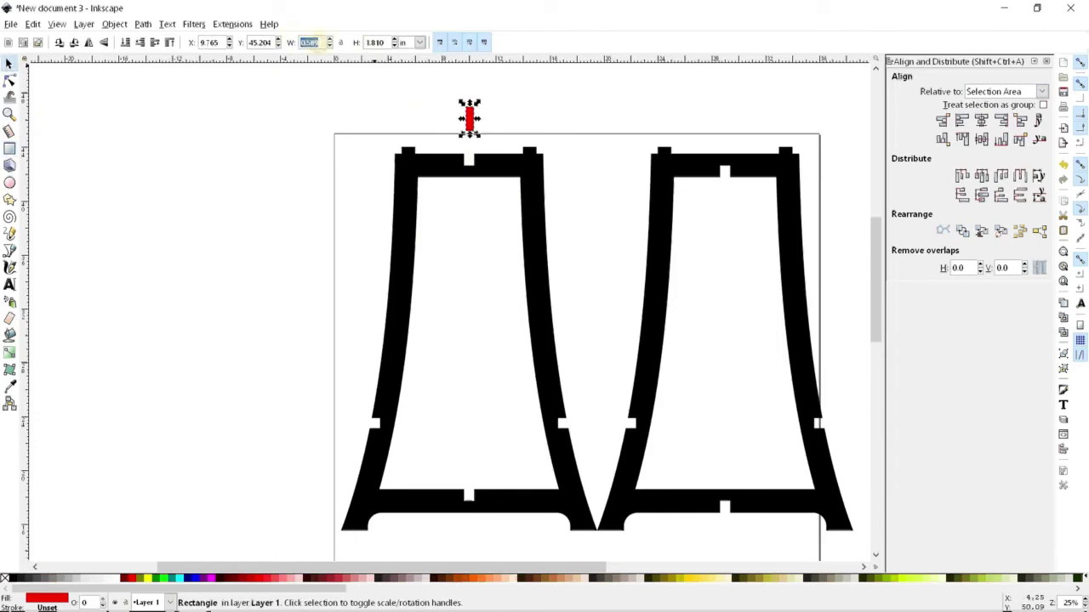
key("Return")
scroll(426, 106, "up", 2)
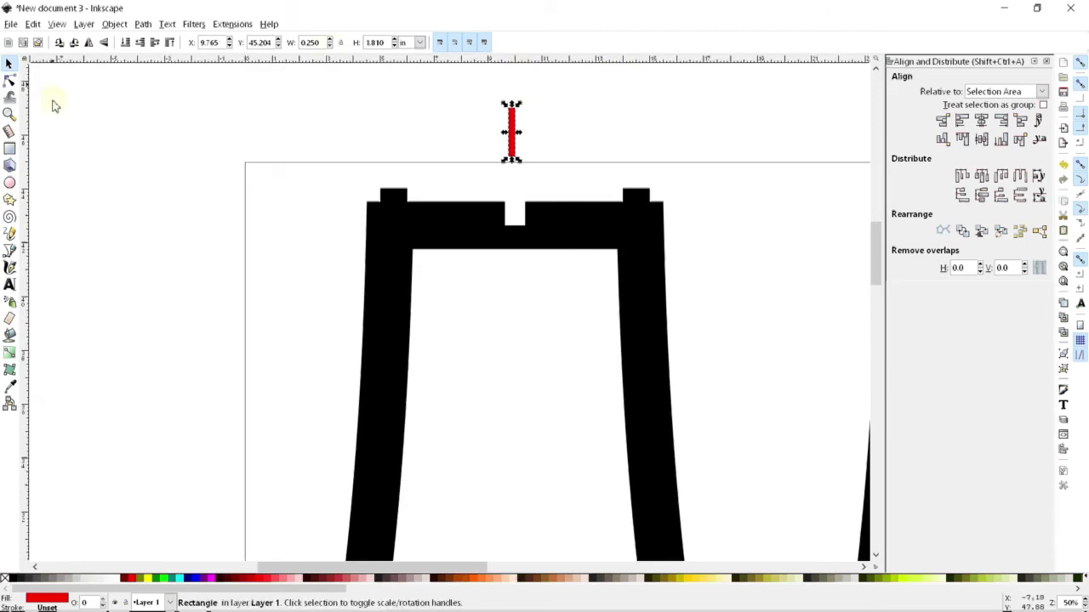
Step: Move the strip into the left frame's top gap and subtract it to slit the bar
left_click(215, 138)
left_click_drag(507, 133, 515, 231)
key("Escape")
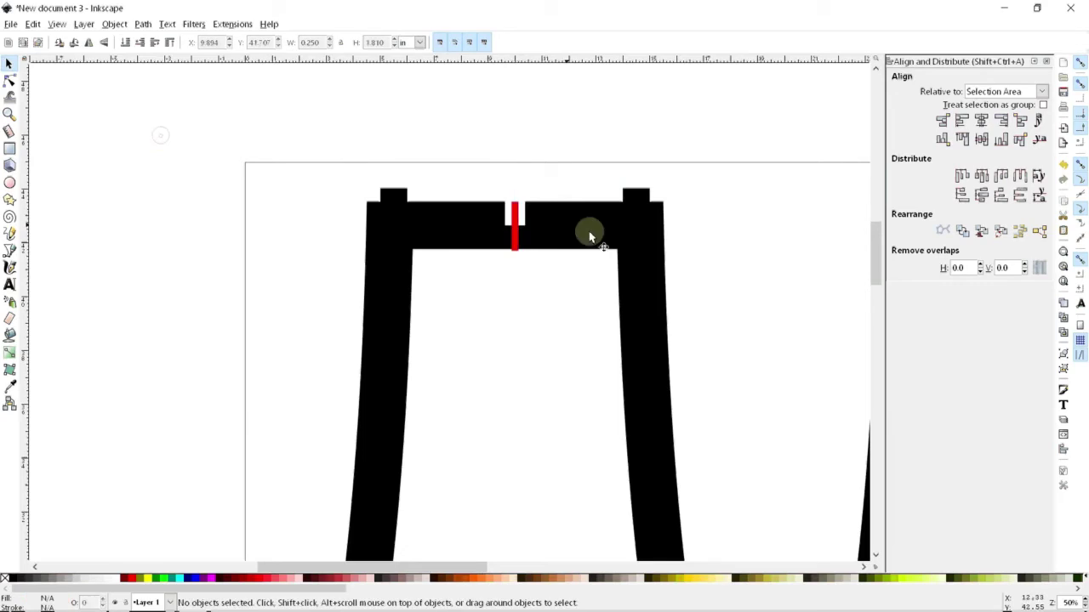
left_click(533, 228)
left_click(512, 217, "shift")
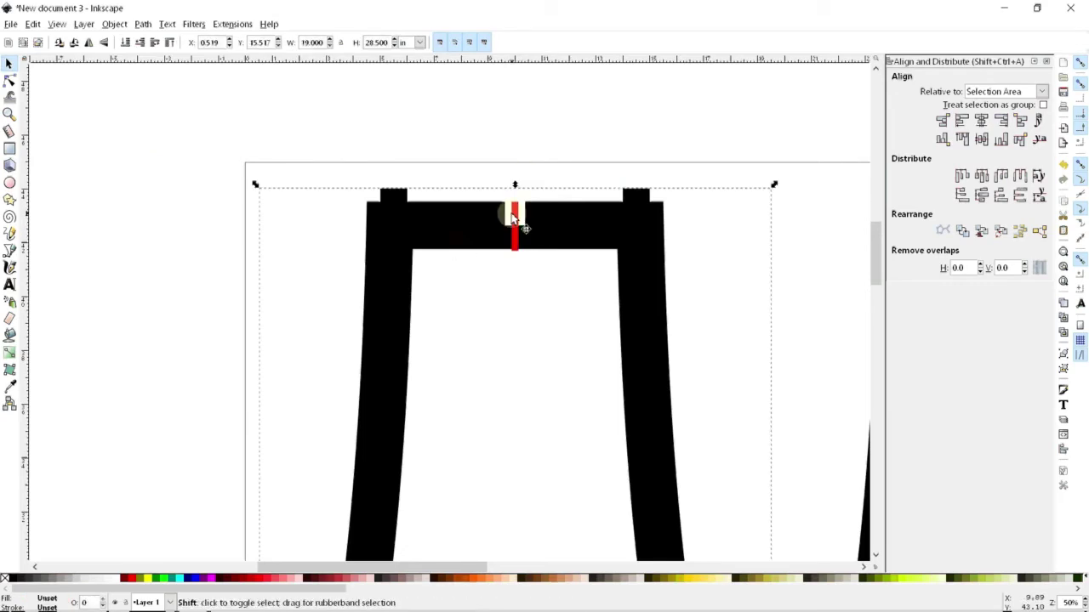
key("ctrl+minus")
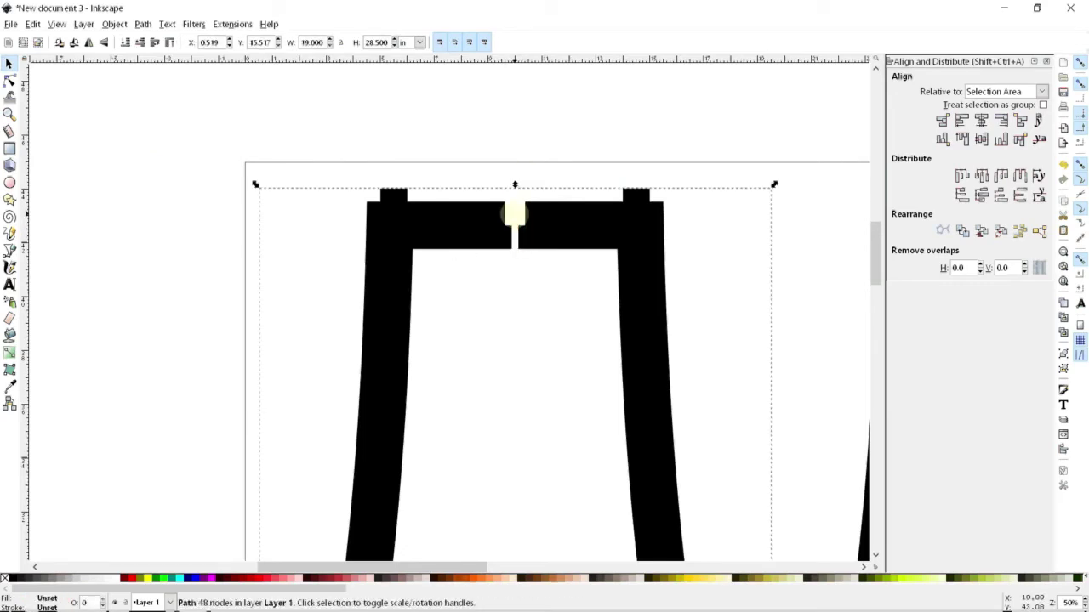
left_click(531, 140)
scroll(532, 138, "down", 4)
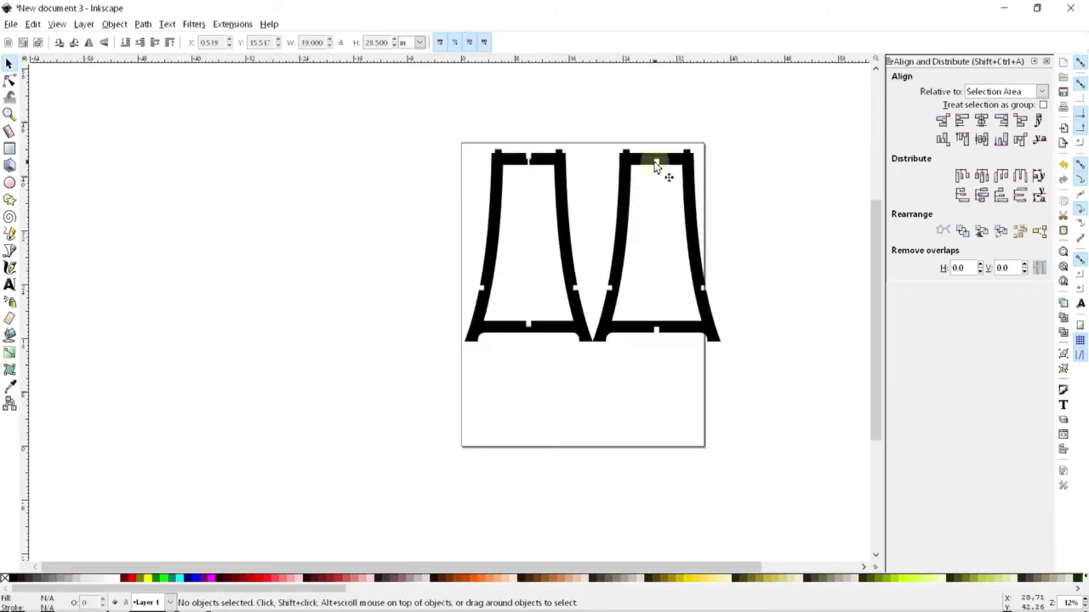
Step: Rotate the left frame 90° and place it near the top of the page
left_click(497, 195)
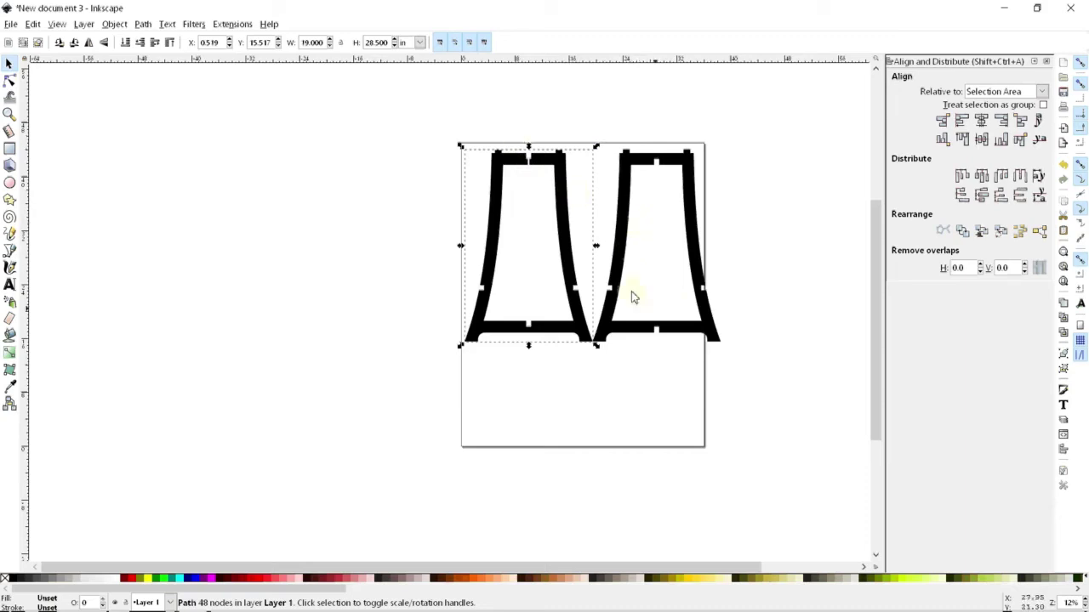
left_click(558, 172)
left_click_drag(598, 146, 620, 308)
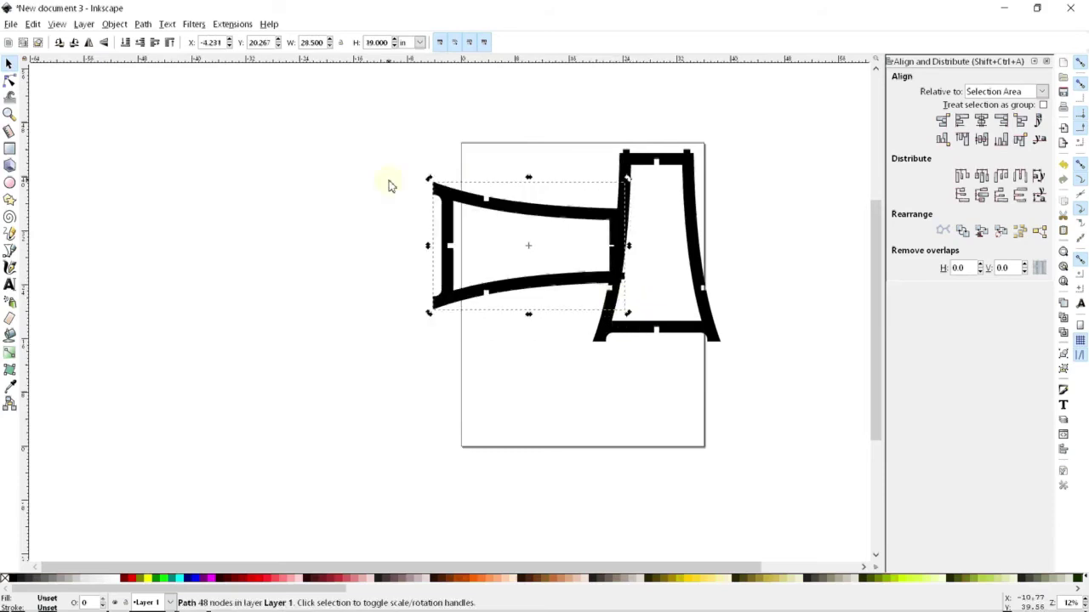
mouse_move(478, 161)
left_mouse_down()
mouse_move(492, 161)
mouse_move(481, 164)
left_mouse_up()
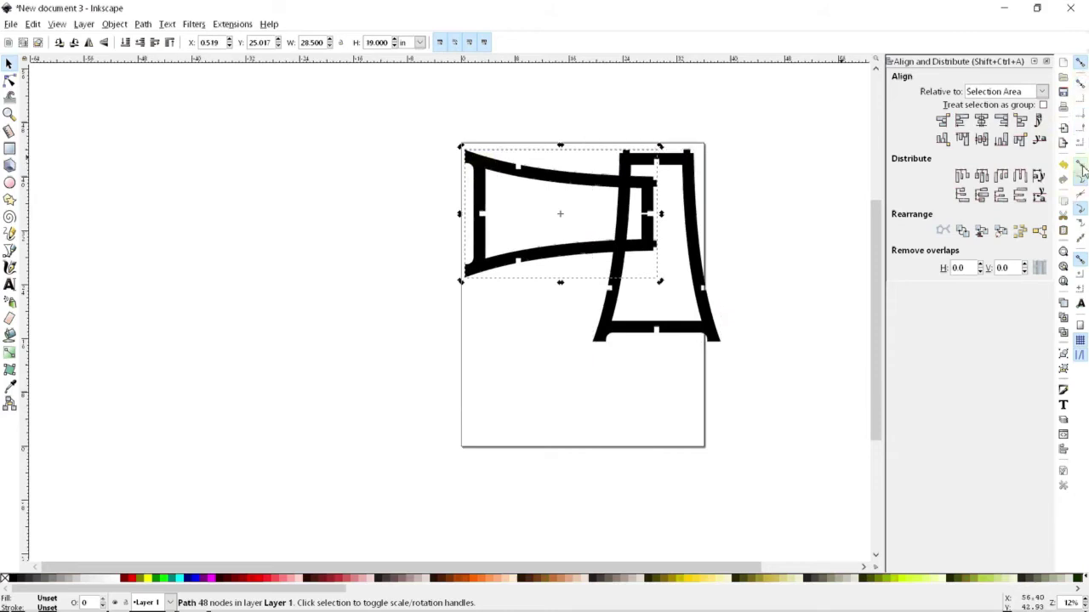
left_click_drag(476, 160, 477, 160)
Step: Rotate the right frame 90° and move it below the first one
left_click(686, 161)
left_click(671, 162)
left_click_drag(592, 151, 562, 289)
left_click_drag(604, 209, 546, 284)
left_click(436, 245)
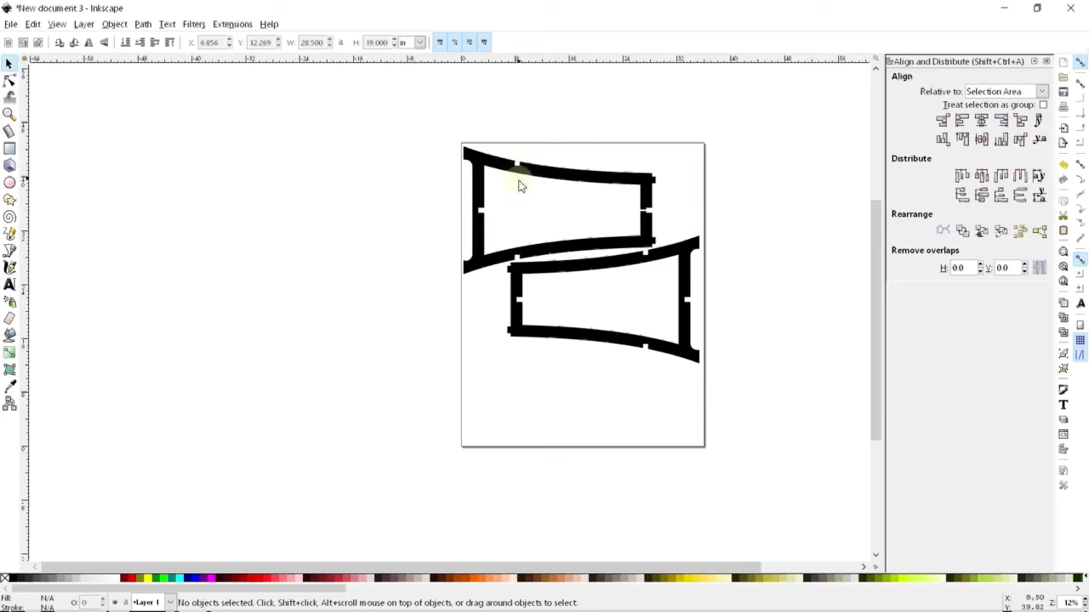
scroll(519, 186, "up", 4)
scroll(519, 189, "down", 2)
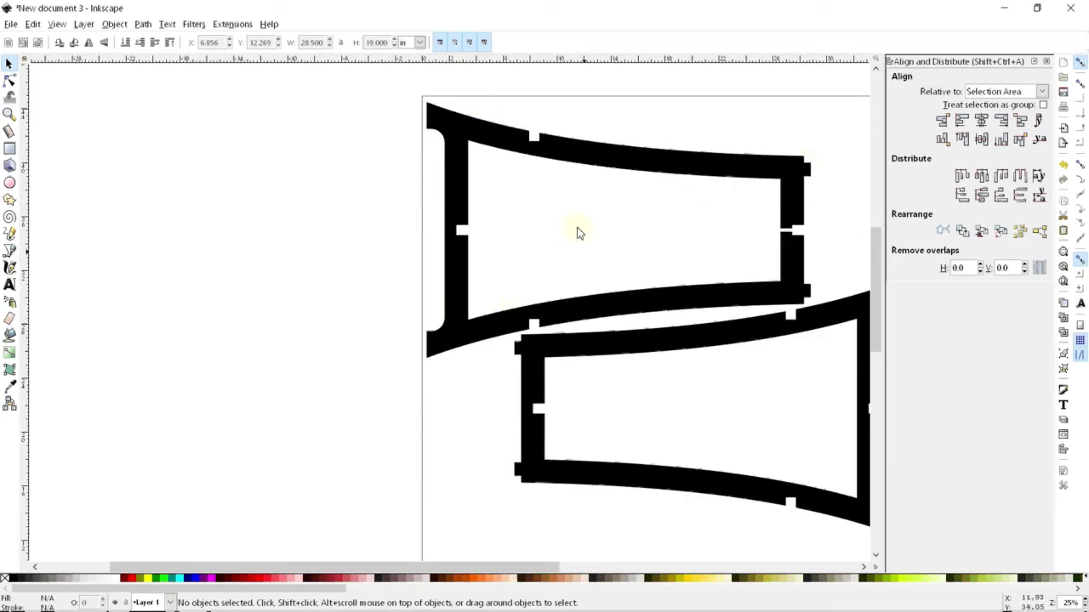
scroll(486, 199, "down", 2, "ctrl")
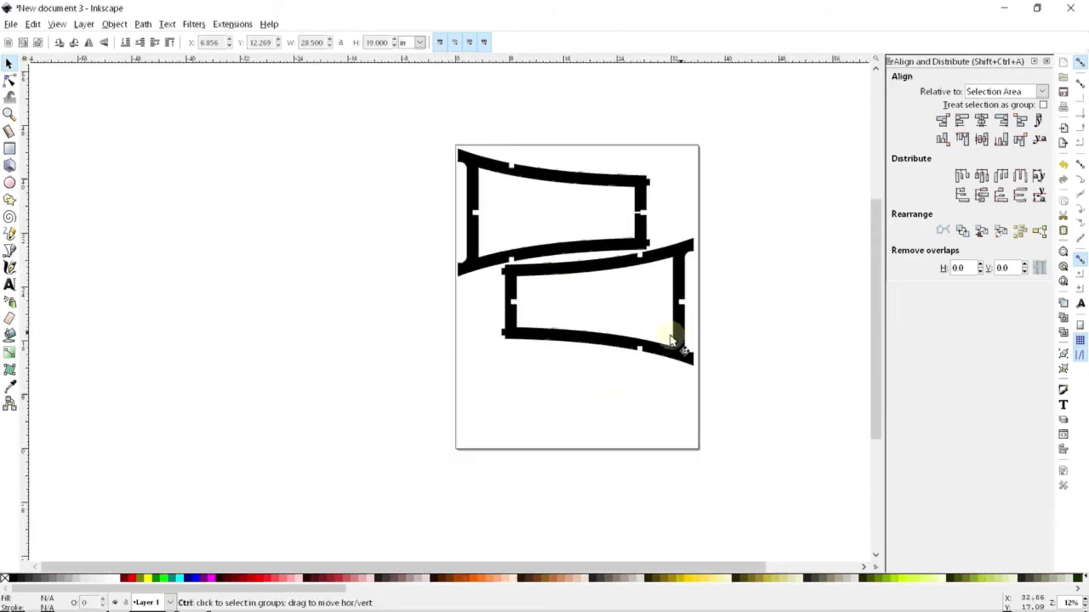
scroll(685, 315, "up", 1, "ctrl")
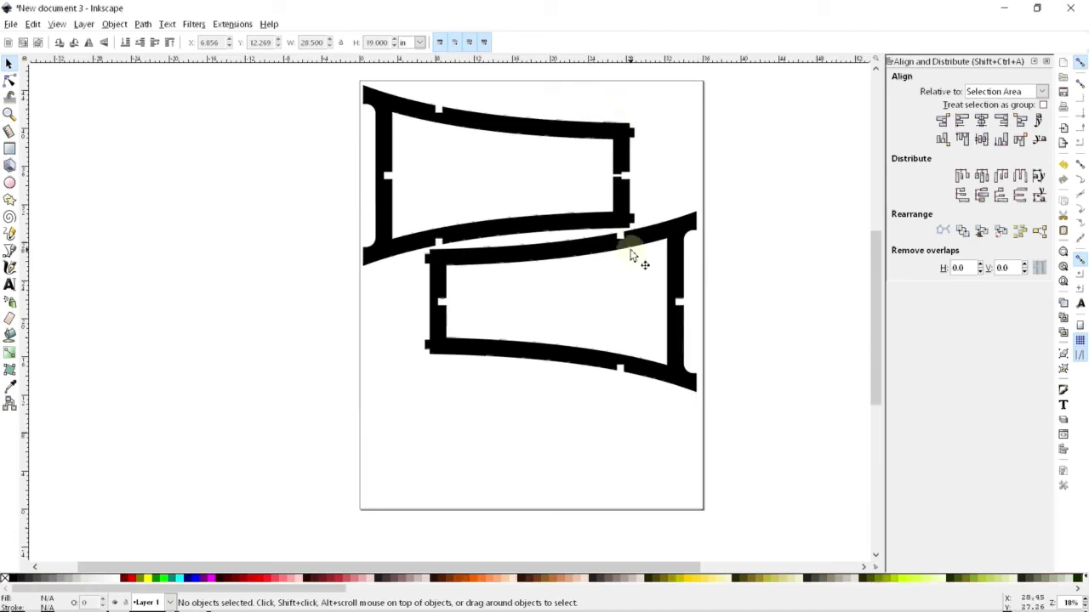
Step: Draw a red ellipse low on the page and make it a 13 × 13 in circle
left_click(9, 182)
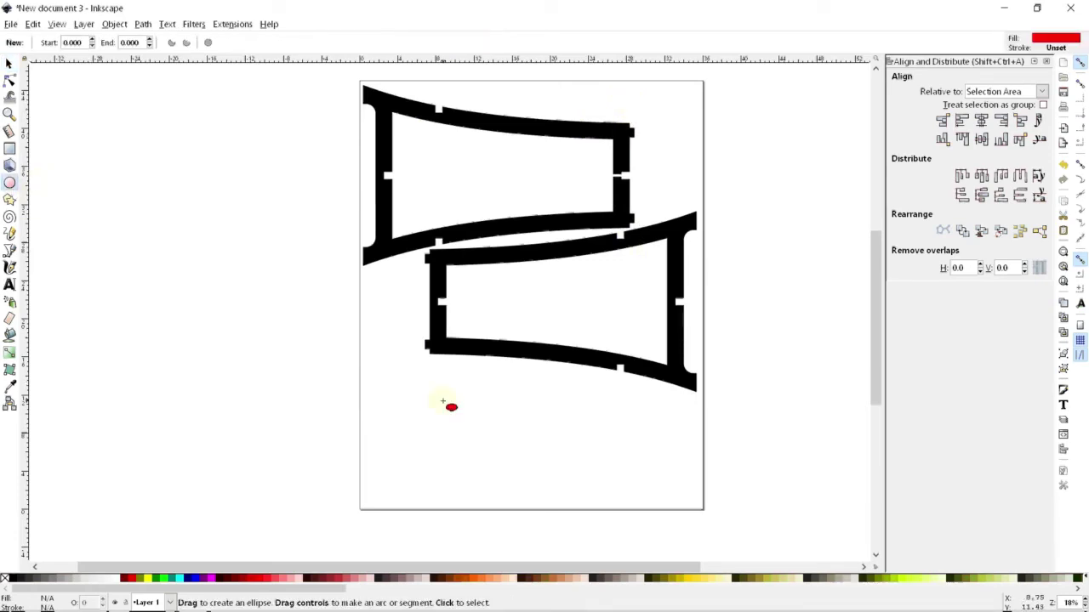
left_click_drag(391, 375, 544, 518)
left_click(9, 66)
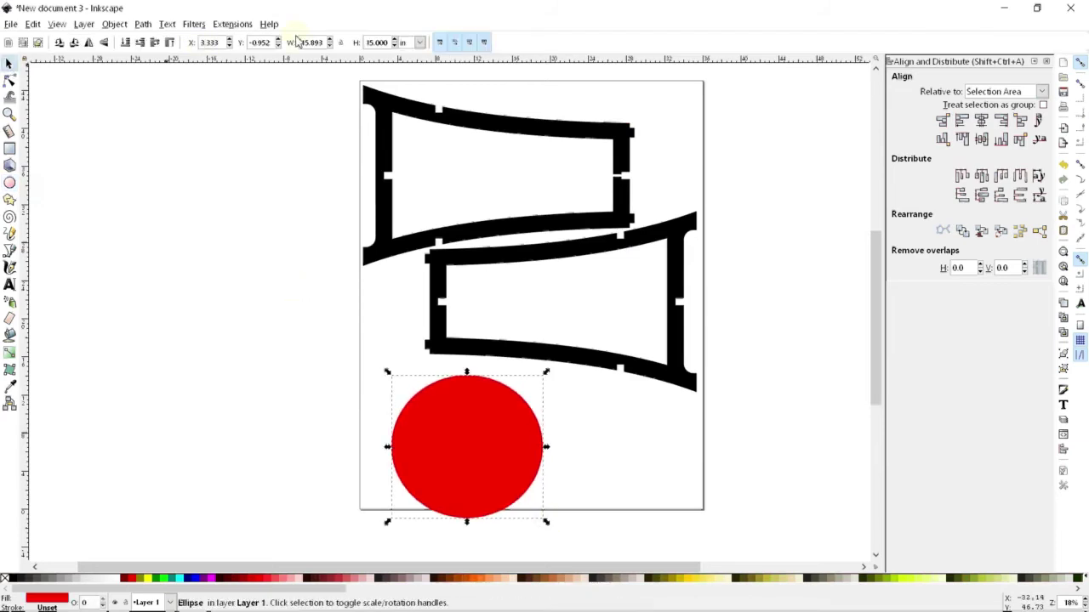
double_click(318, 44)
type("13")
key("Tab")
key("Return")
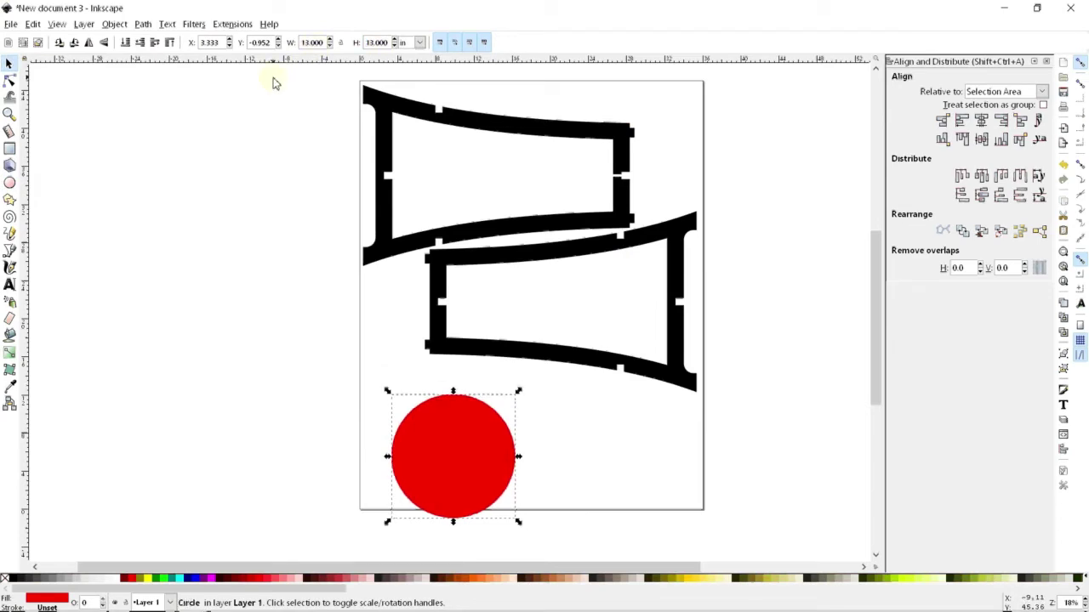
Step: Move the red circle to the lower right of the page, beneath the frames
left_click(137, 187)
left_click_drag(445, 452, 633, 440)
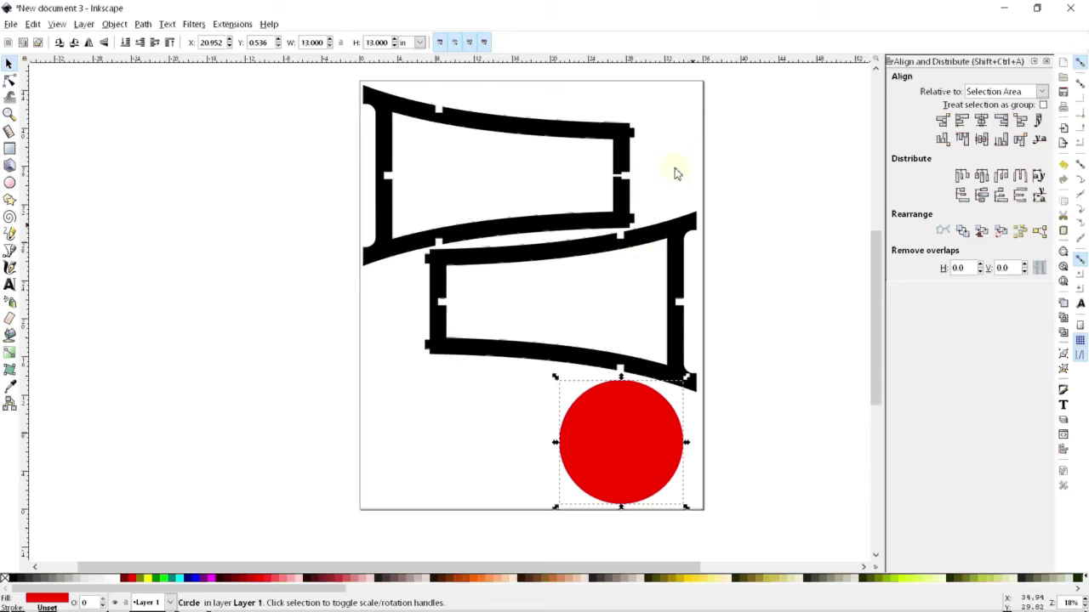
scroll(660, 336, "down", 1)
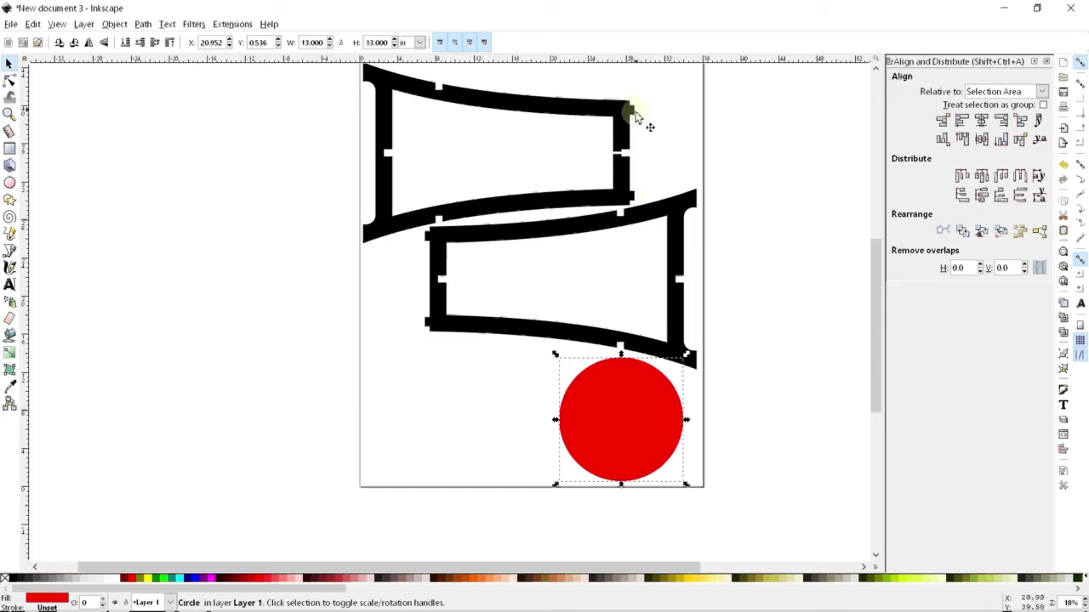
Step: Draw a small 0.750 × 1.000 in rectangle left of the circle and colour it blue
left_click(9, 149)
left_click_drag(409, 358, 415, 371)
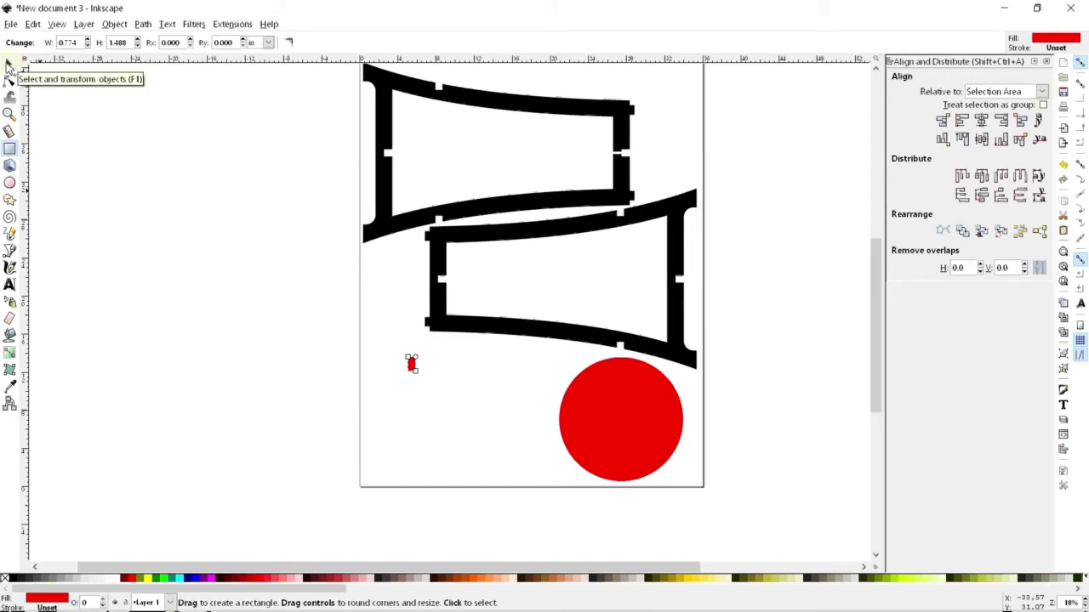
left_click(9, 65)
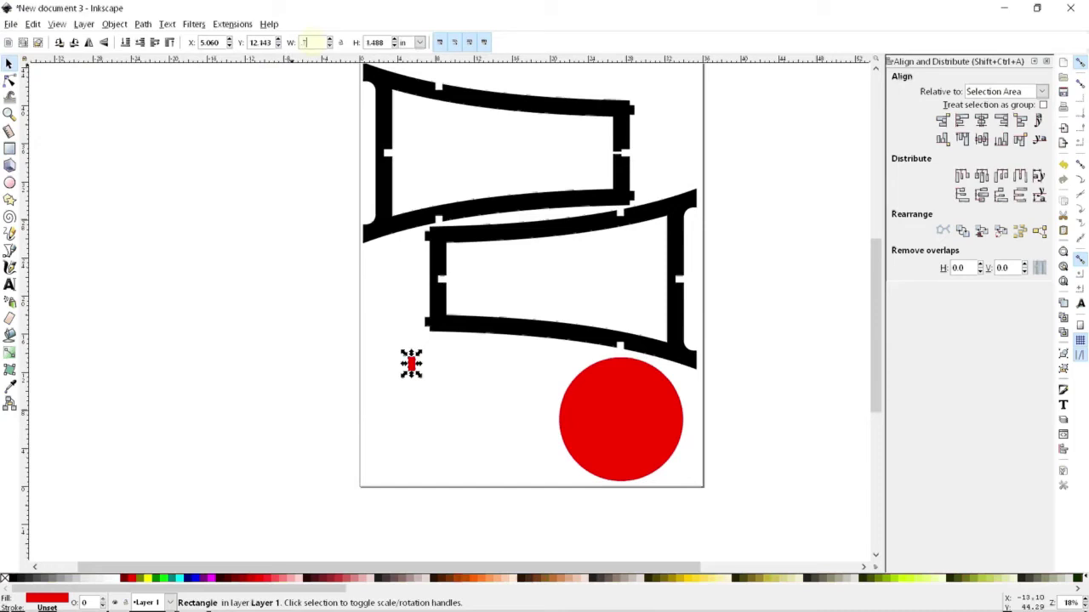
key("Tab")
type("1")
key("Return")
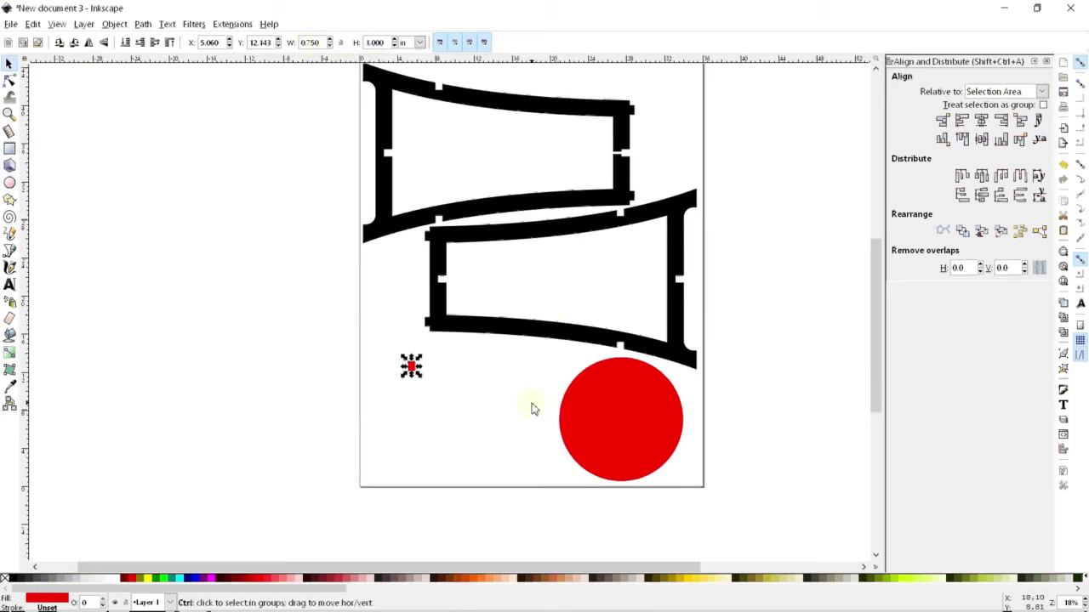
left_click(194, 578)
Step: Duplicate the blue rectangle, snap it into line, and move it 1 in lower to Y 3.143
key("ctrl+d")
left_click_drag(411, 365, 462, 380)
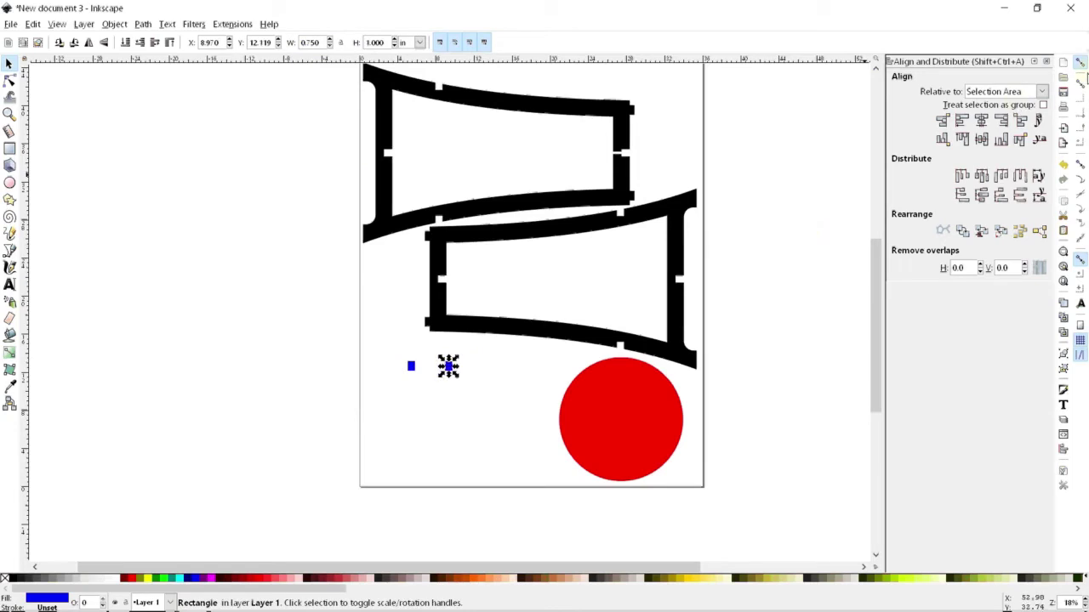
left_click(1079, 85)
left_click_drag(449, 366, 411, 365)
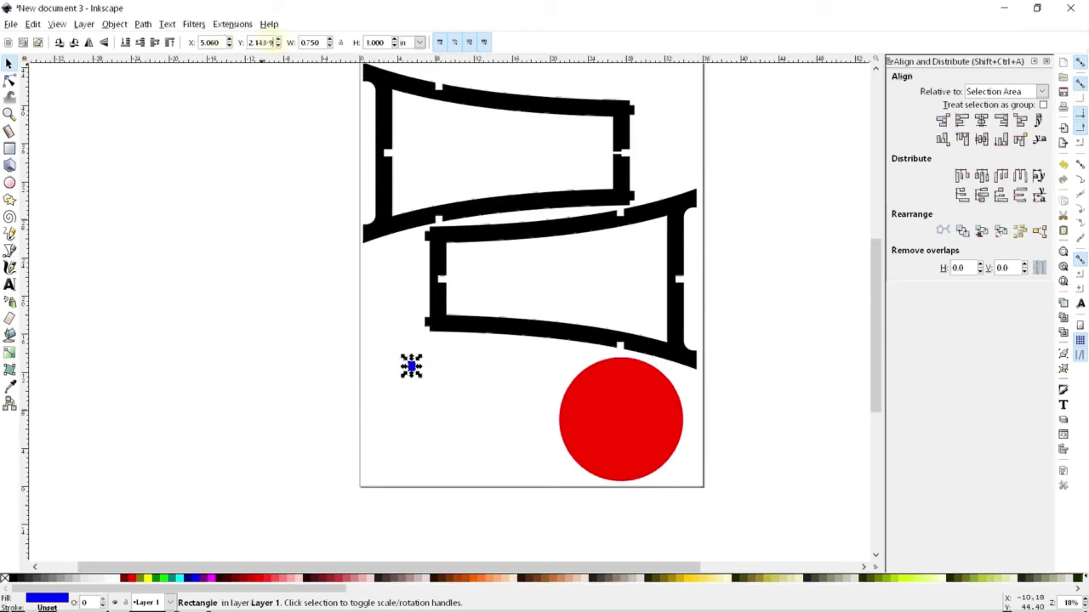
left_click(278, 40)
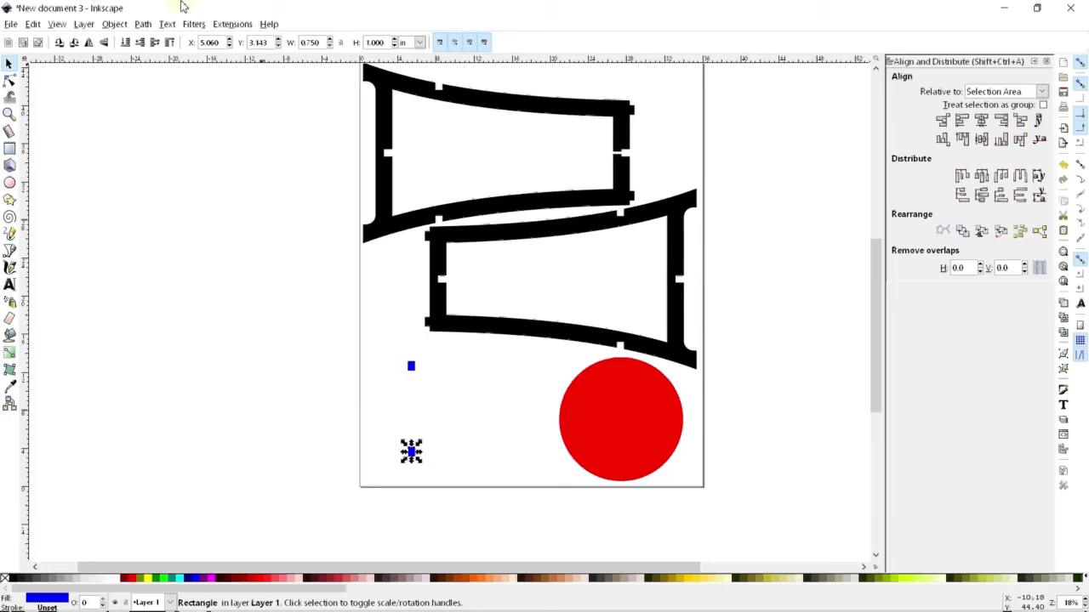
Step: Select both blue rectangles, move the pair toward the red circle, and reselect them
left_click(377, 353)
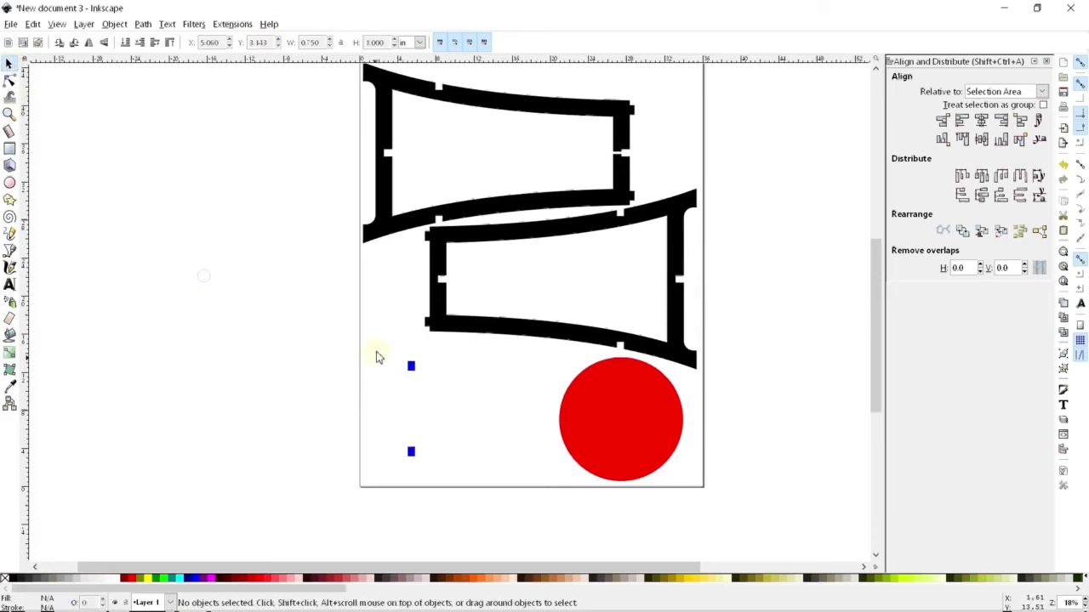
left_click_drag(378, 347, 450, 476)
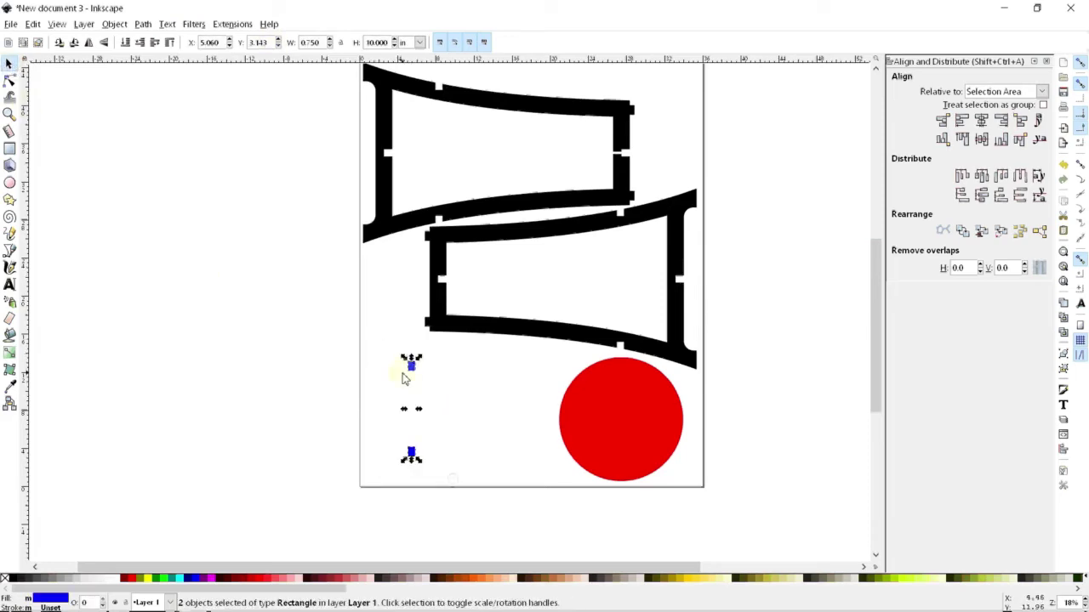
left_click_drag(412, 367, 459, 353)
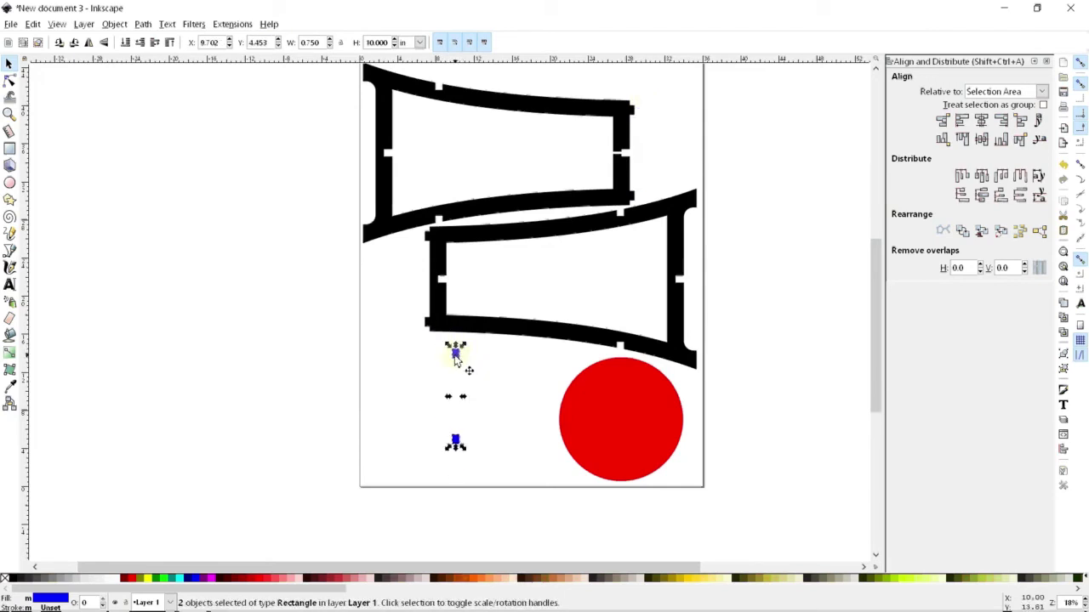
mouse_move(455, 359)
left_mouse_down()
mouse_move(620, 381)
mouse_move(462, 376)
left_mouse_up()
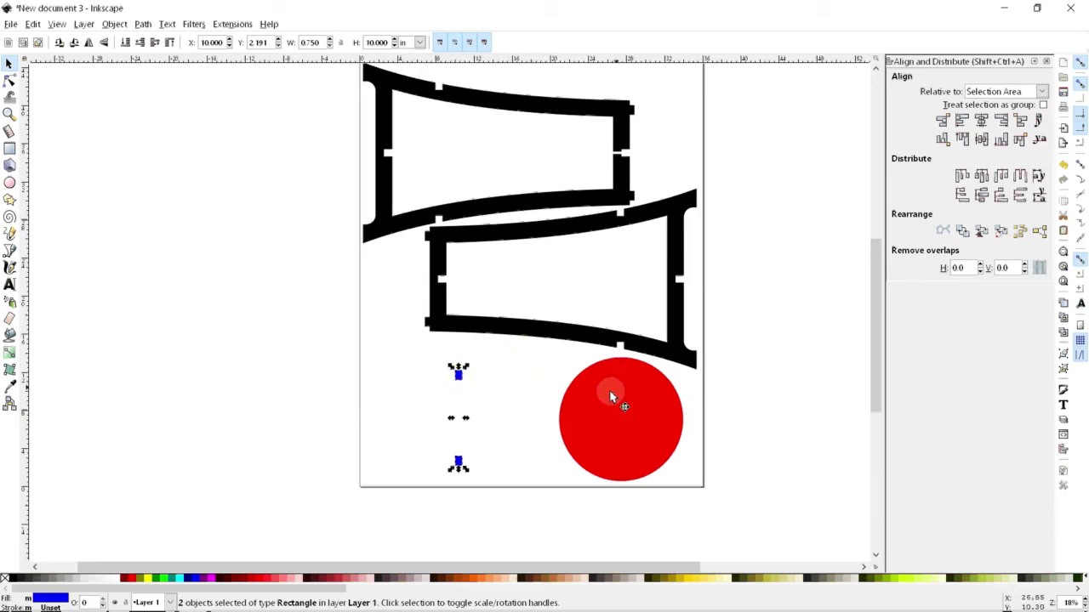
left_click(485, 390)
left_click(458, 375)
left_click(501, 369)
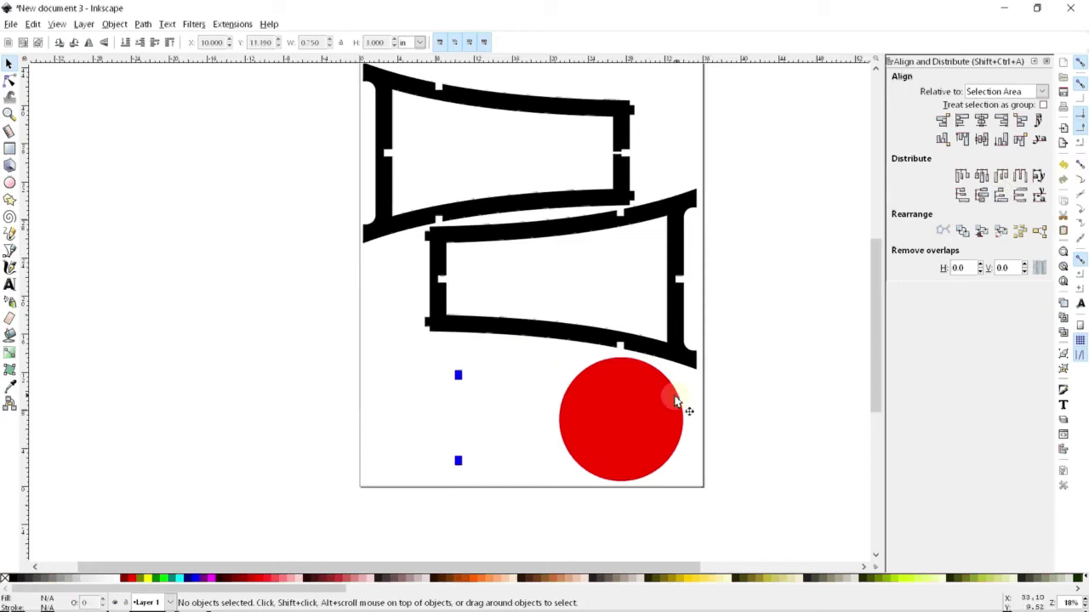
left_click_drag(497, 358, 413, 502)
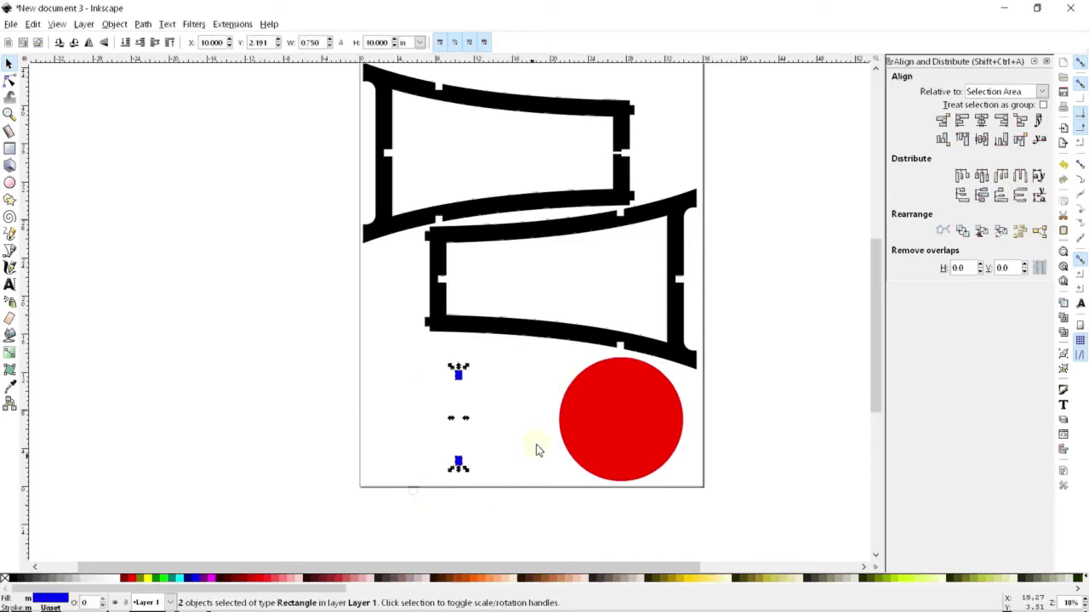
Step: Group the two blue rectangles with Object > Group
left_click(125, 24)
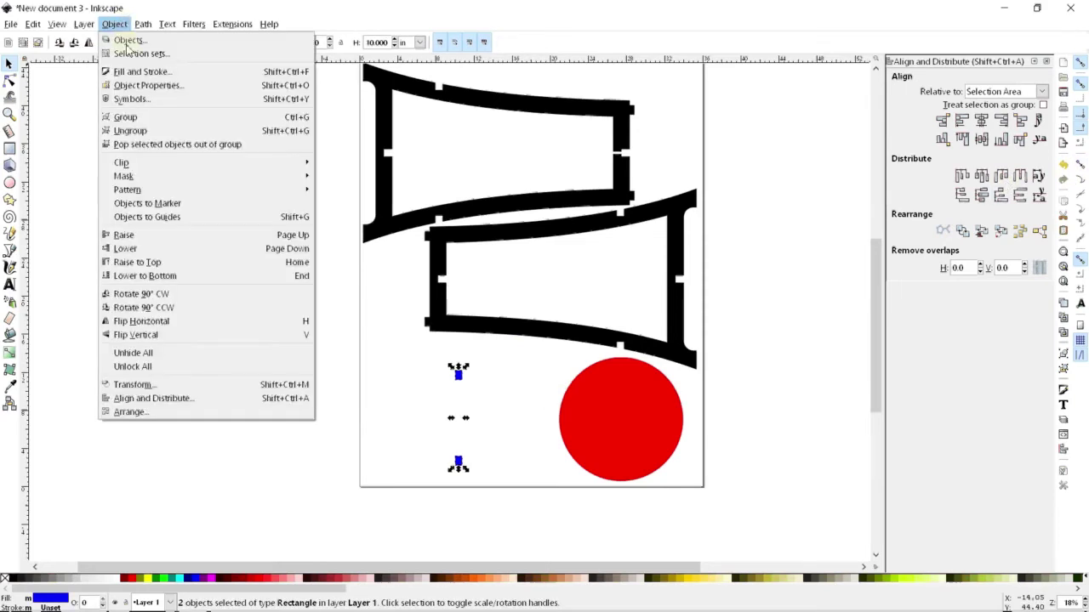
left_click(172, 117)
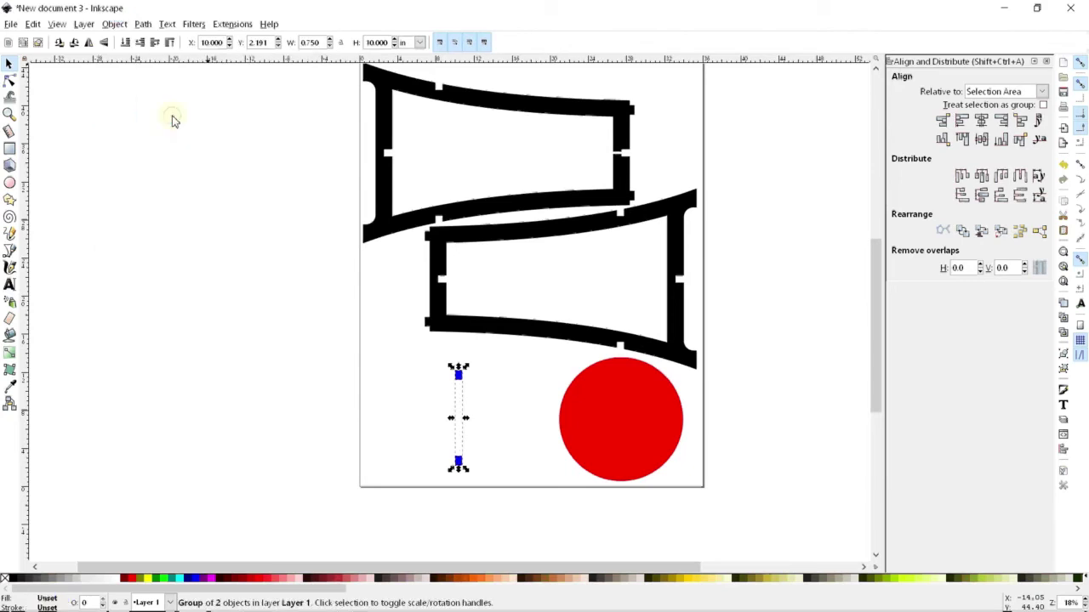
left_click(364, 432)
Step: Drag the group toward the circle, change snap points, move it onto the circle, then undo
mouse_move(461, 378)
left_mouse_down()
mouse_move(470, 355)
mouse_move(491, 350)
mouse_move(481, 380)
left_mouse_up()
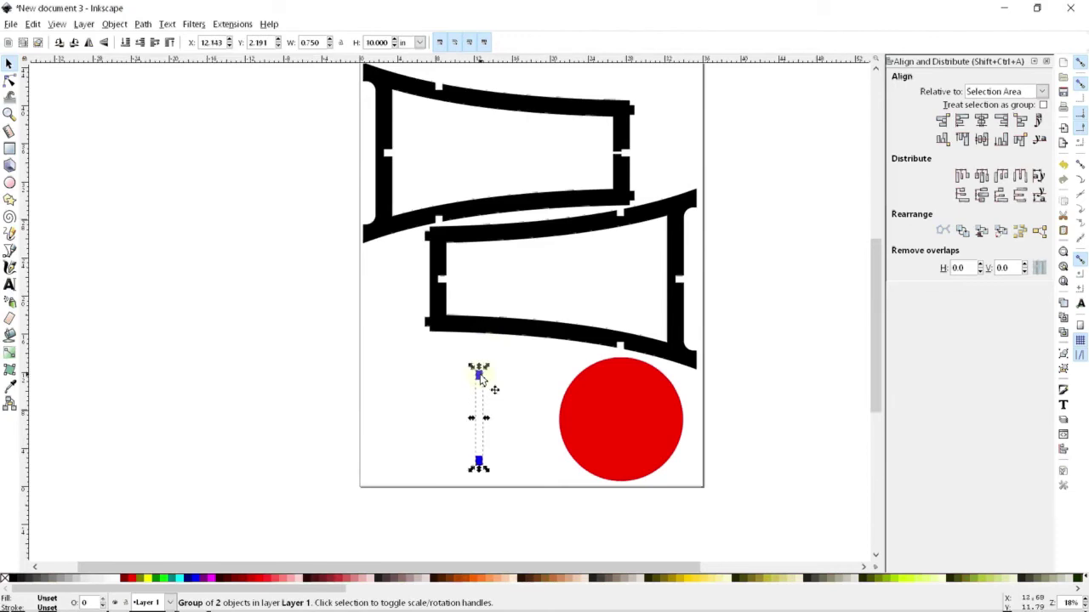
left_click(535, 357)
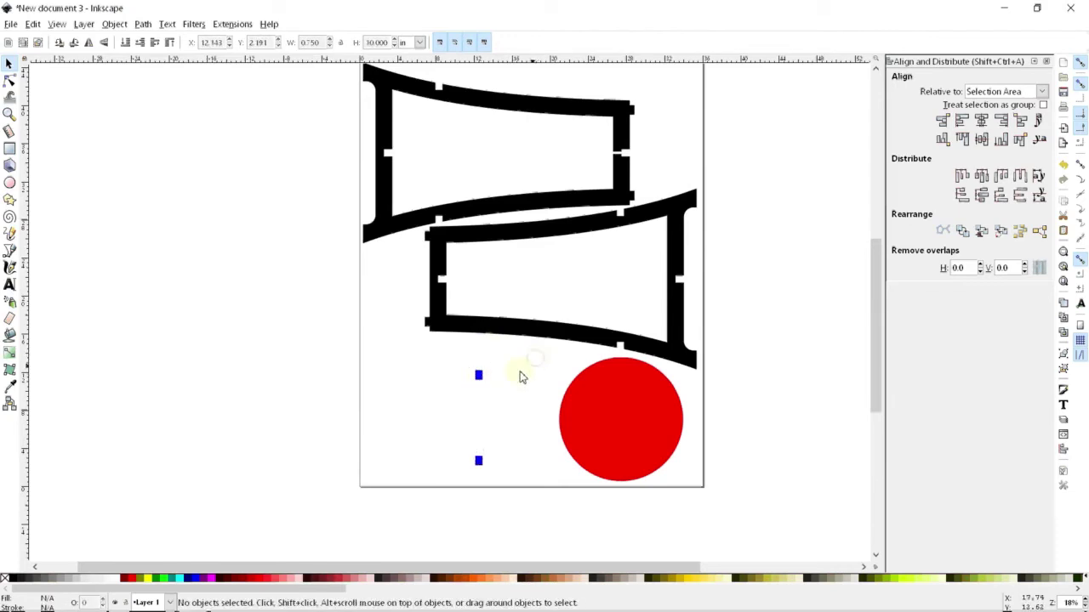
left_click(478, 374)
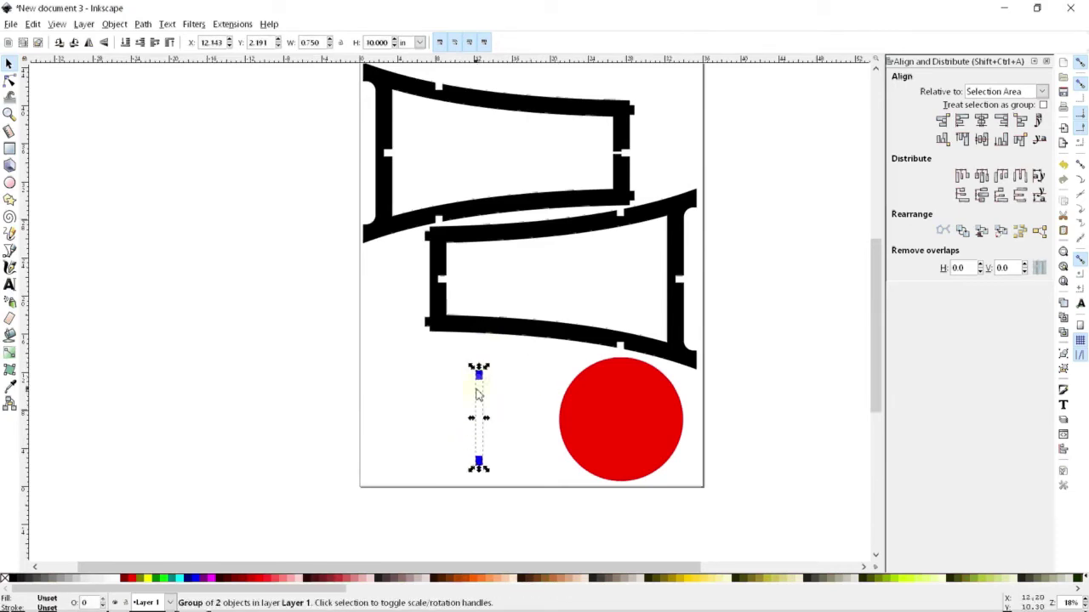
left_click(515, 363)
mouse_move(475, 377)
left_mouse_down()
mouse_move(405, 360)
mouse_move(393, 381)
mouse_move(411, 371)
mouse_move(416, 384)
mouse_move(428, 375)
mouse_move(486, 396)
mouse_move(621, 385)
mouse_move(626, 373)
mouse_move(475, 390)
mouse_move(488, 391)
left_mouse_up()
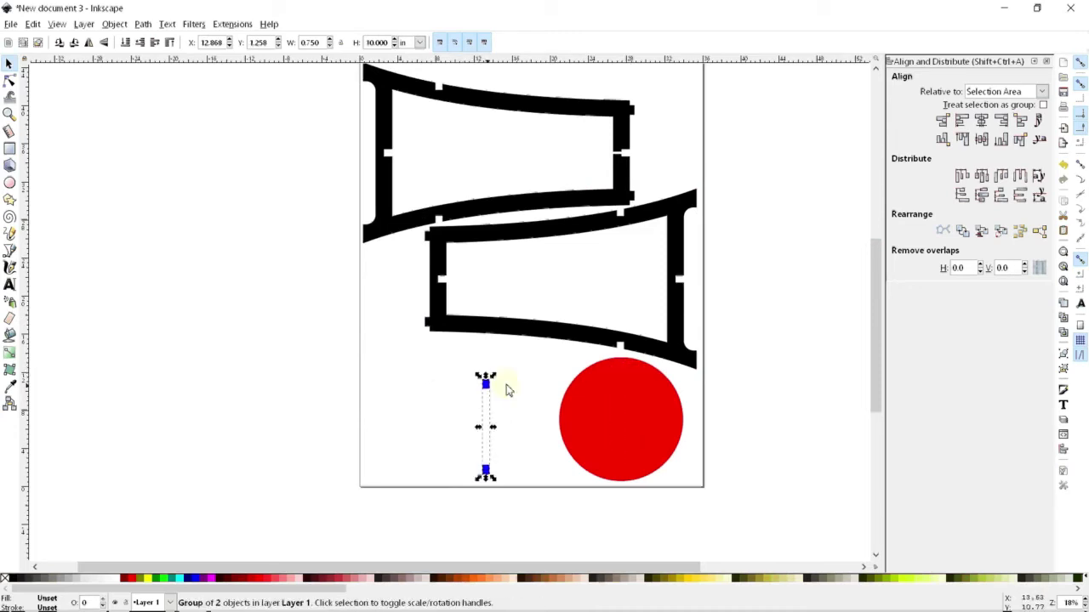
left_click(1081, 141)
left_click_drag(485, 386, 626, 382)
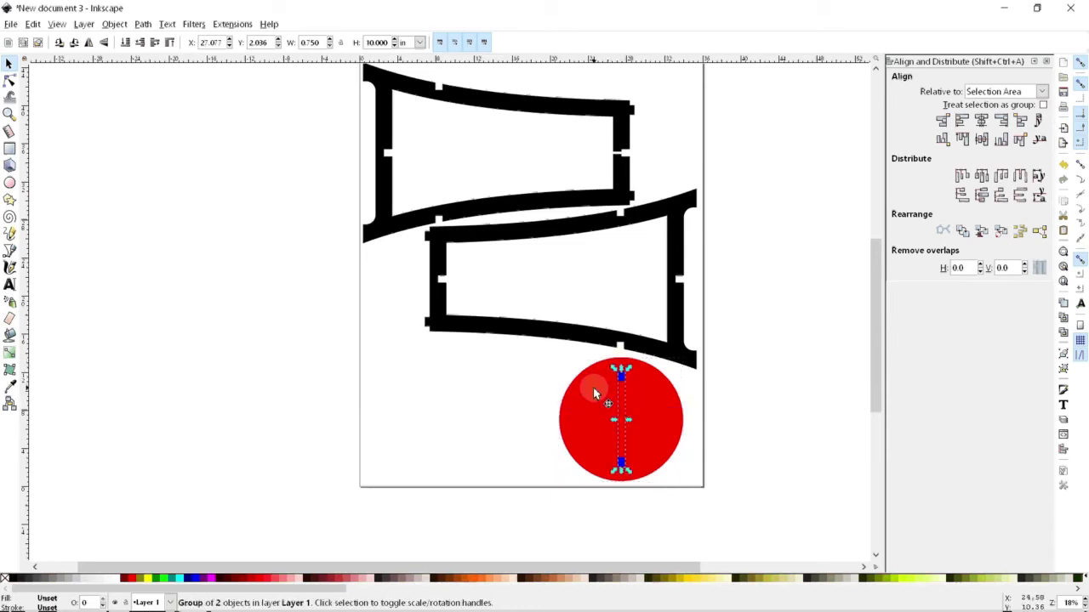
key("ctrl")
key("ctrl+z")
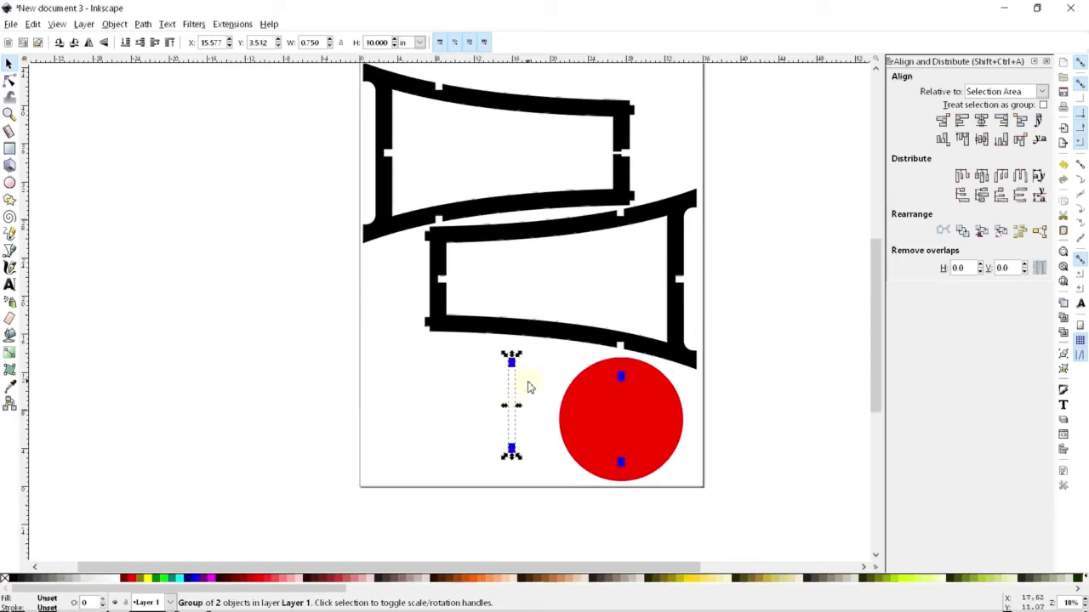
Step: Try rotating the group about 58 degrees, then cancel the rotation
left_click(513, 367)
left_click_drag(514, 354, 583, 419)
key("Escape")
left_click(457, 419)
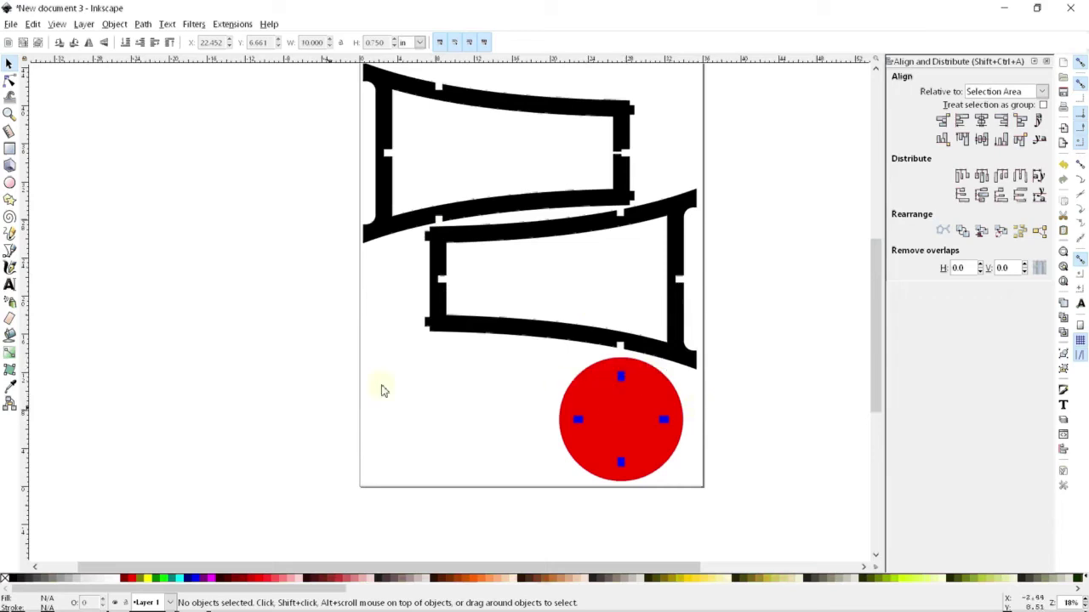
left_click(609, 372)
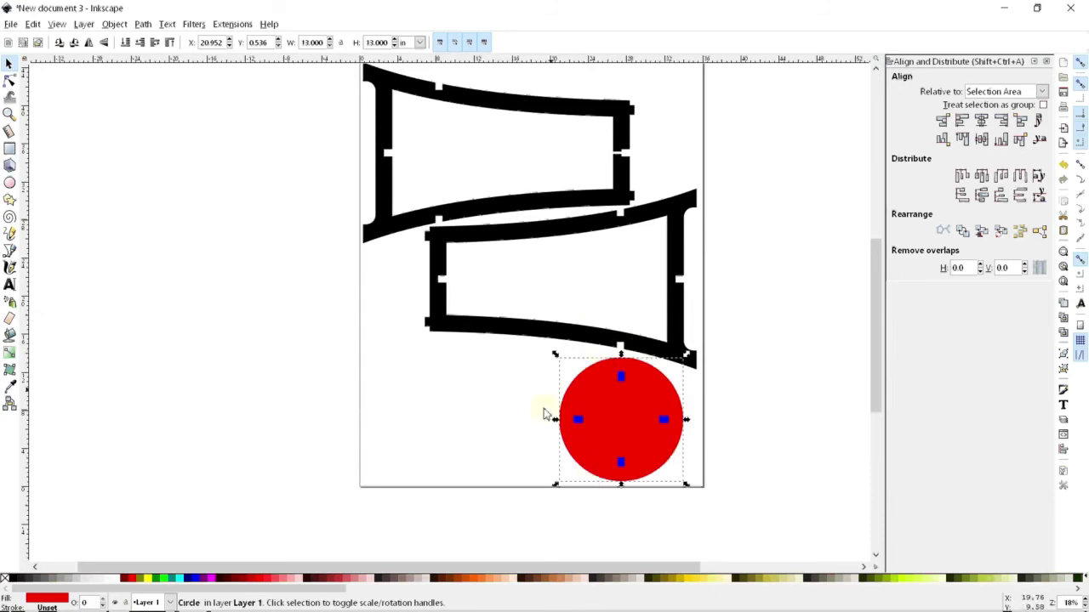
left_click(665, 420)
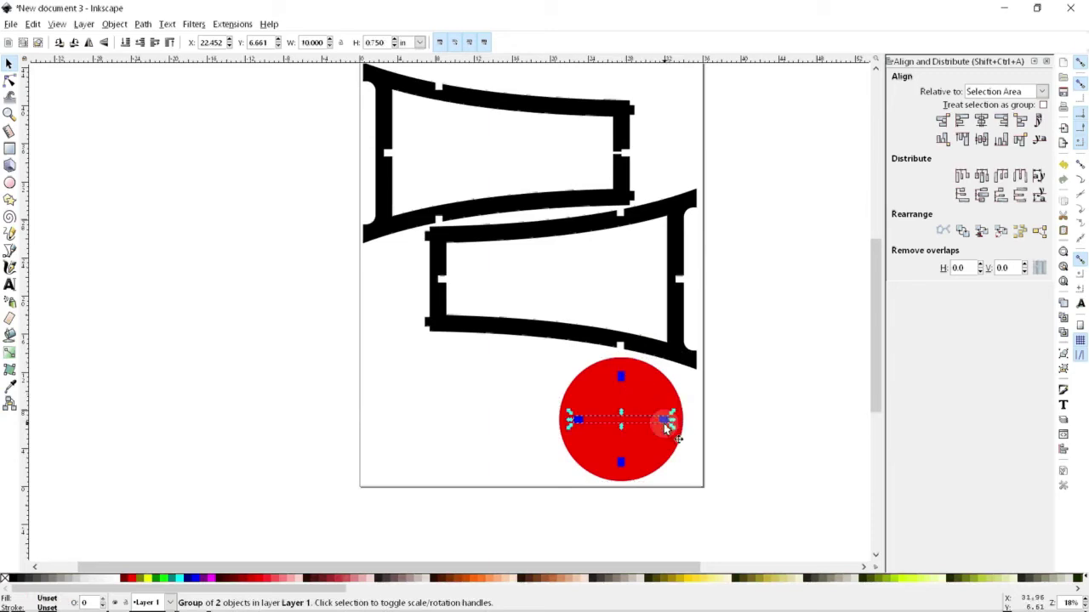
left_click(487, 437)
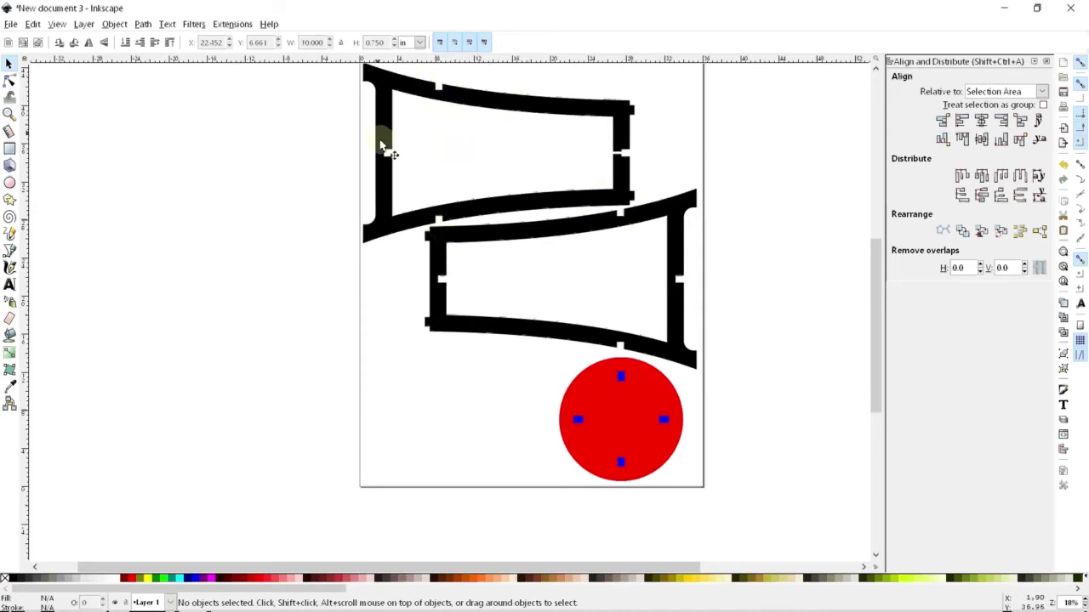
scroll(397, 219, "up", 2)
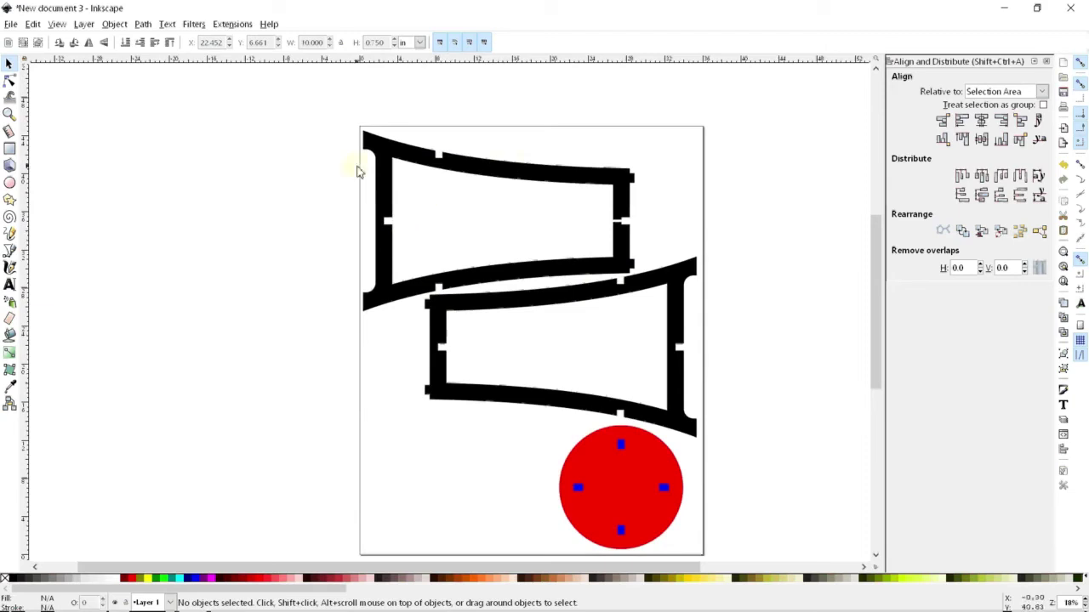
Step: With cusp-node snapping on, measure the upper frame from its top notch to the lower bar: 11.171 in
left_click(10, 131)
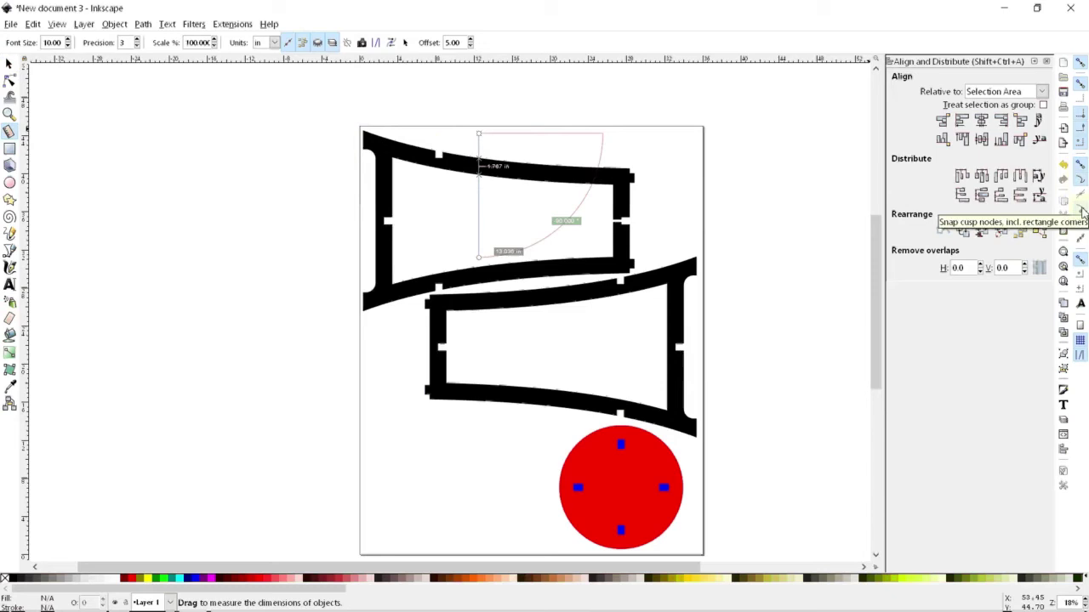
left_click(1078, 209)
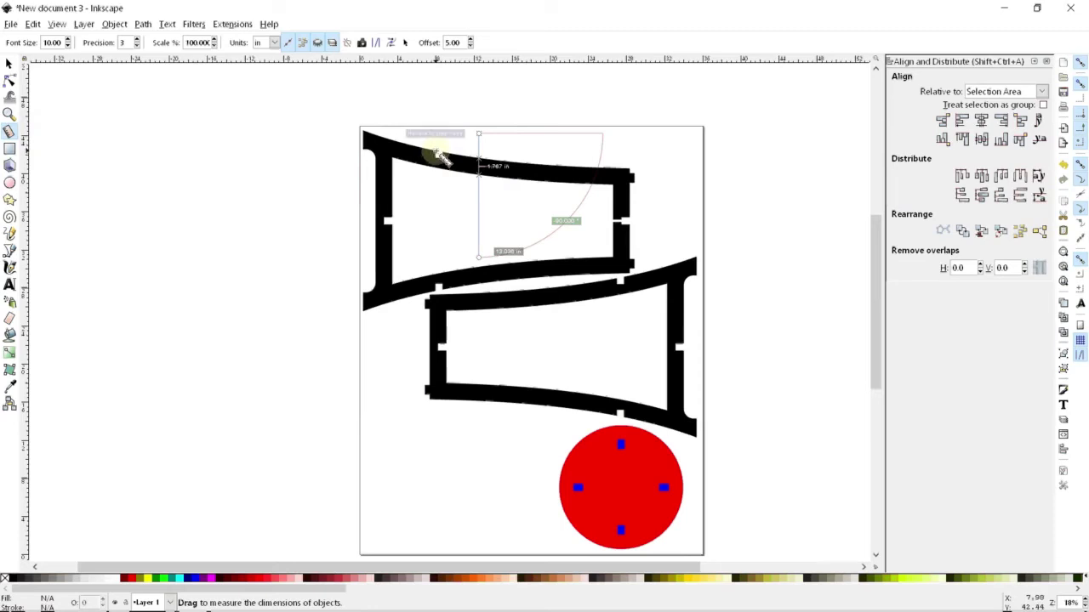
scroll(435, 153, "up", 3)
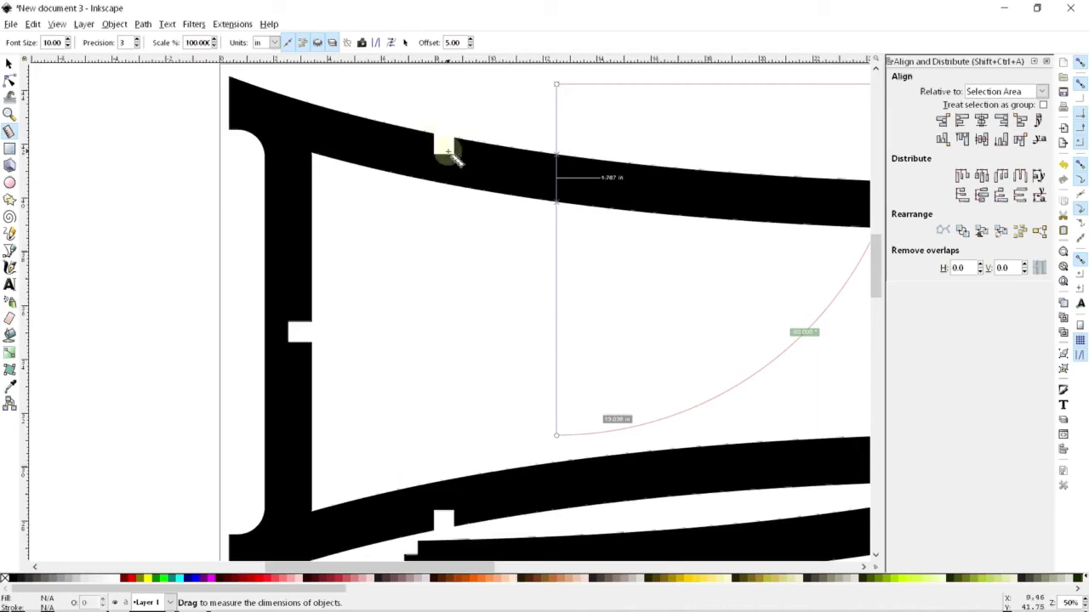
scroll(463, 223, "down", 1)
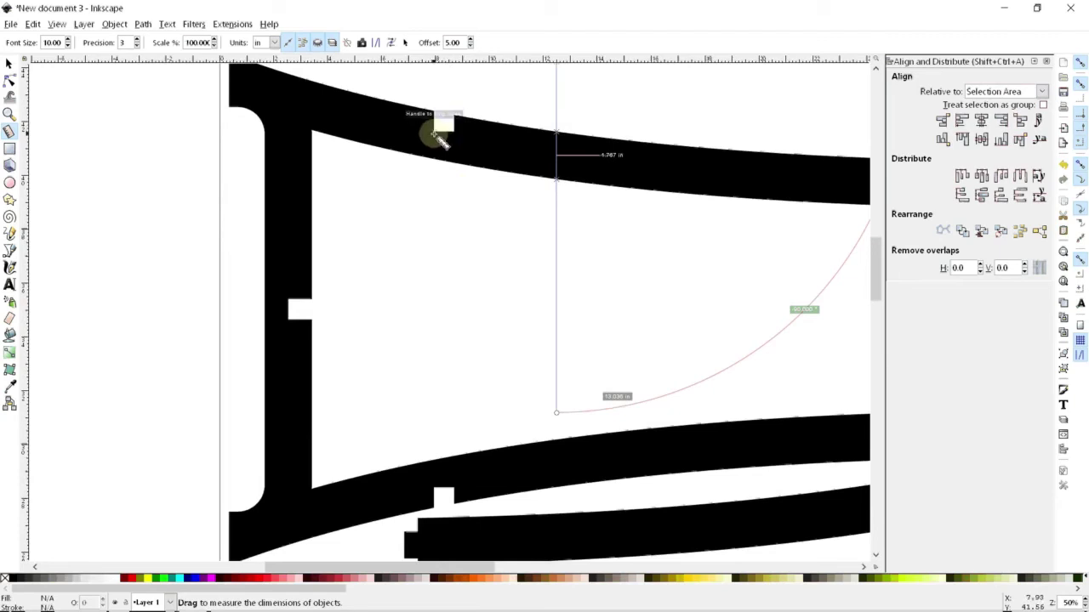
left_click_drag(436, 130, 434, 492)
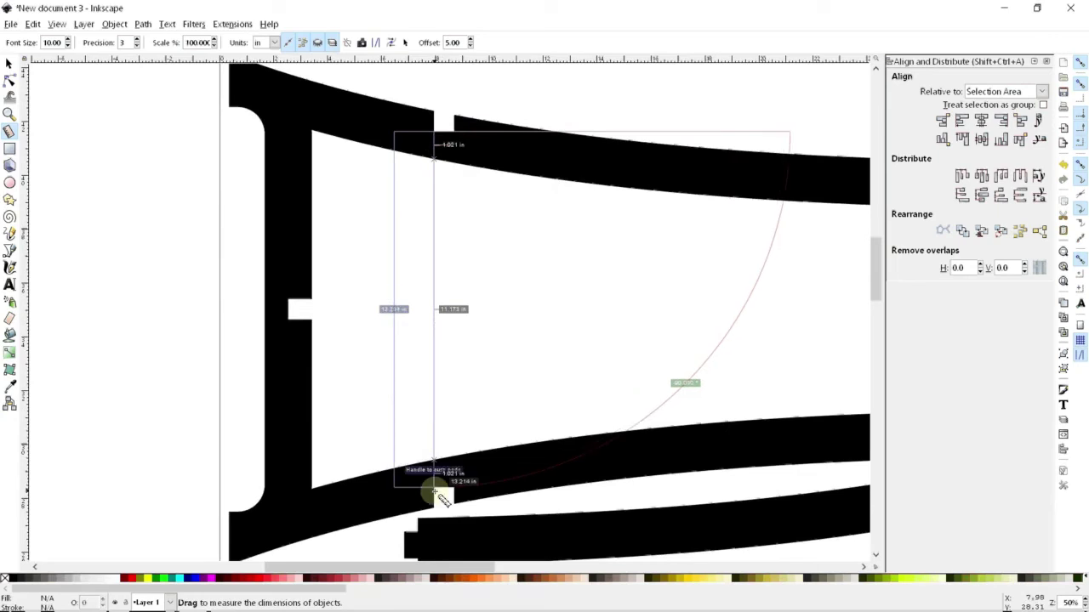
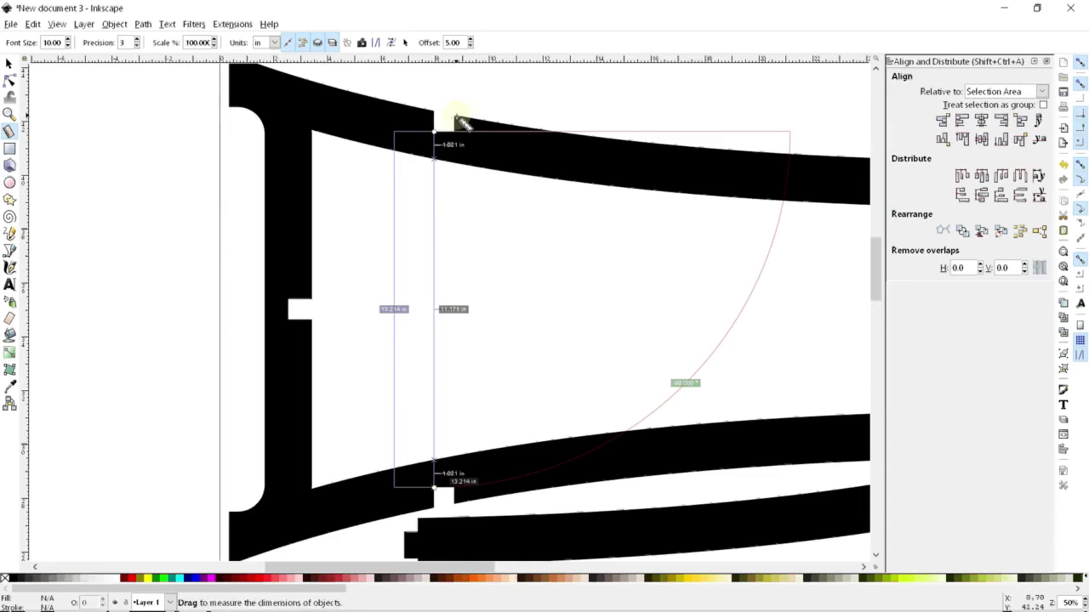
Step: Measure the vertical span between the frame piece's top and bottom tabs, about 14.446 in
scroll(459, 136, "down", 1)
scroll(459, 140, "up", 1)
left_click_drag(453, 117, 454, 502)
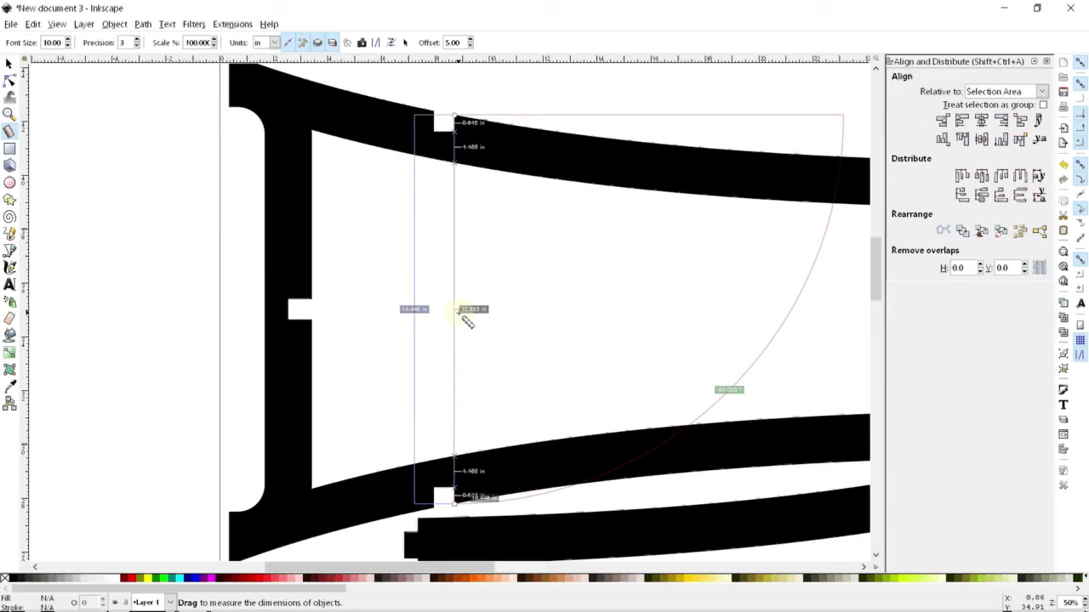
Step: Leave measuring and draw a blue ellipse below the frame pieces
left_click(9, 63)
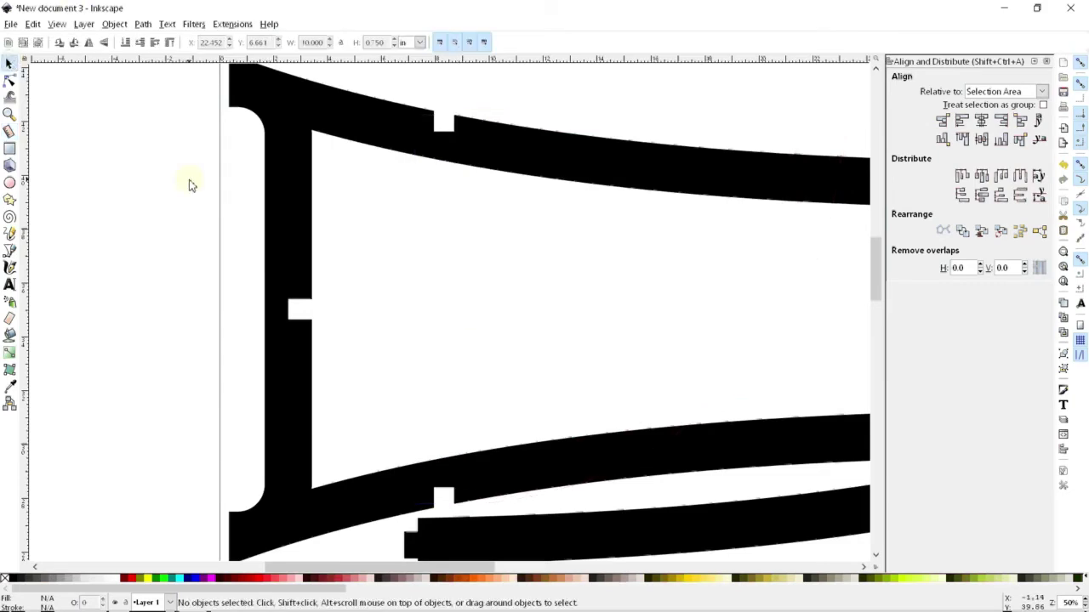
scroll(428, 232, "down", 2, "ctrl")
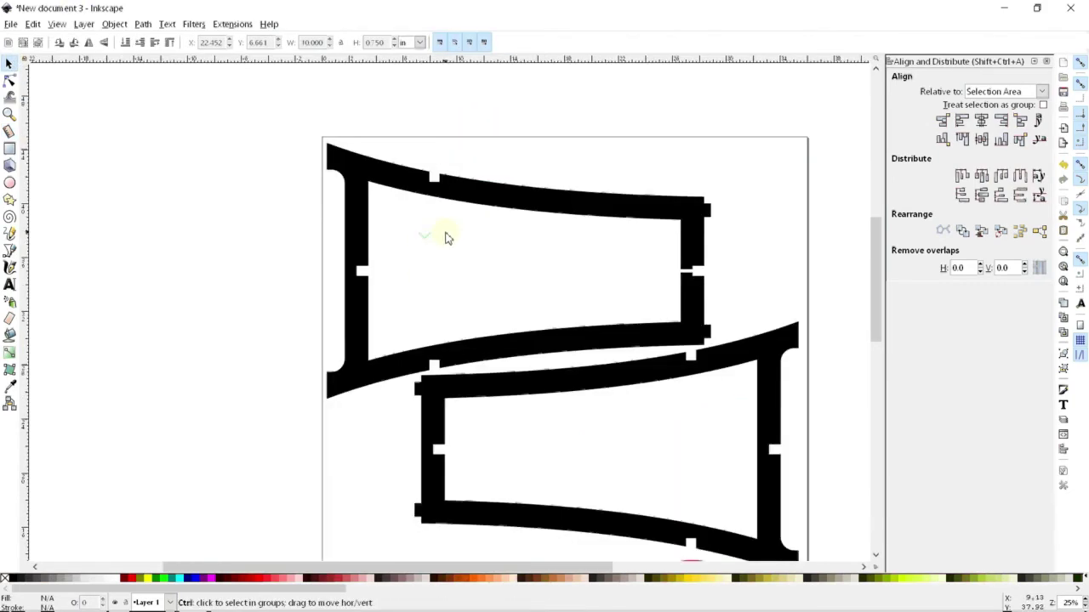
scroll(352, 440, "down", 1, "ctrl")
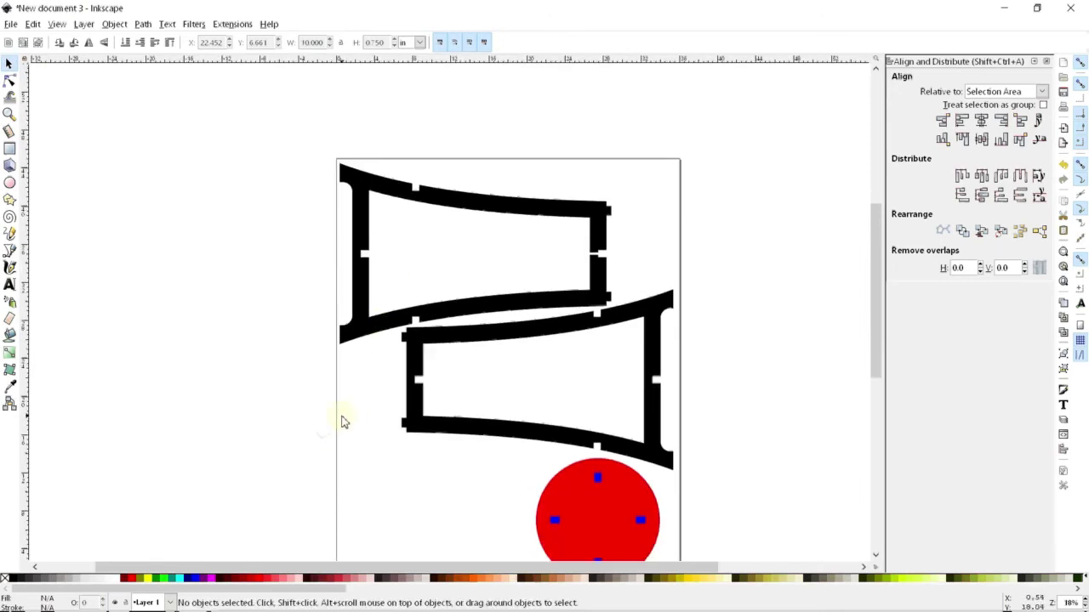
scroll(343, 421, "down", 3)
scroll(447, 410, "up", 1)
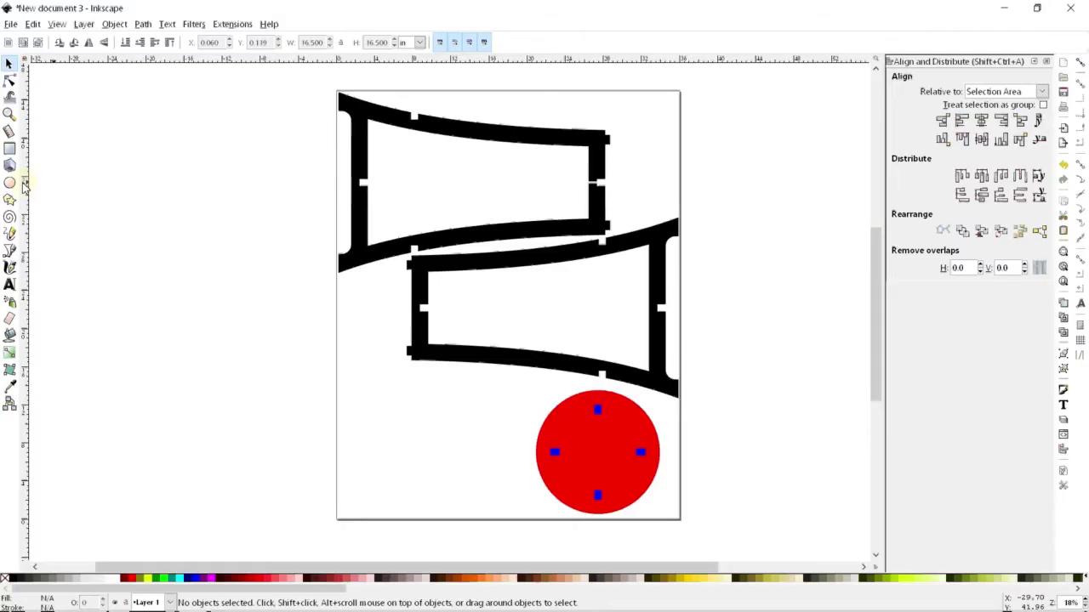
left_click(10, 183)
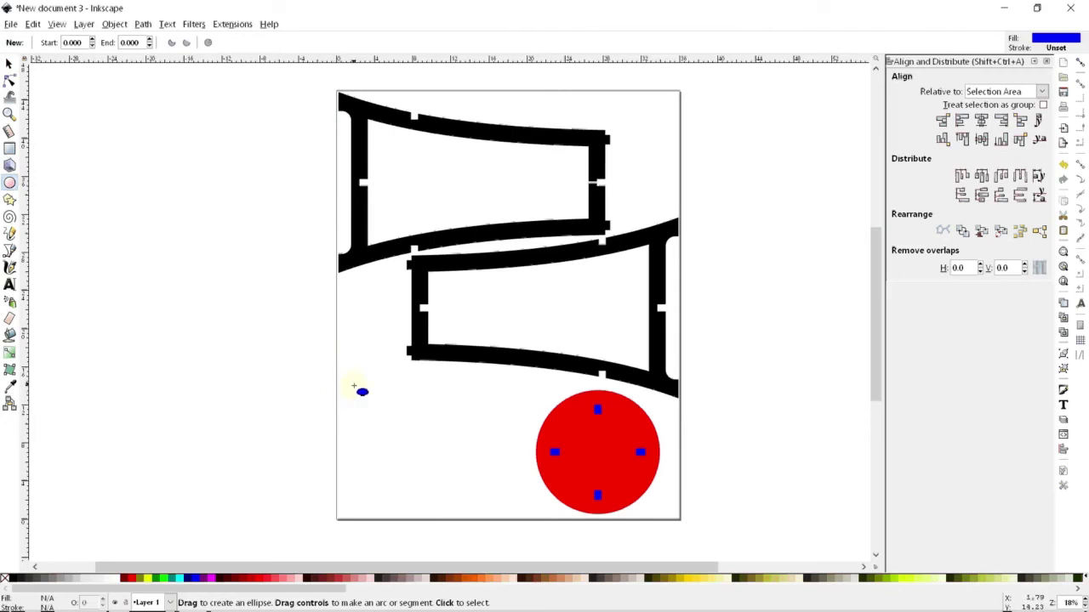
left_click_drag(341, 380, 487, 515)
Step: Resize the ellipse to a 16.5 × 16.5 in circle and fit it into the page's lower-left corner
left_click(9, 65)
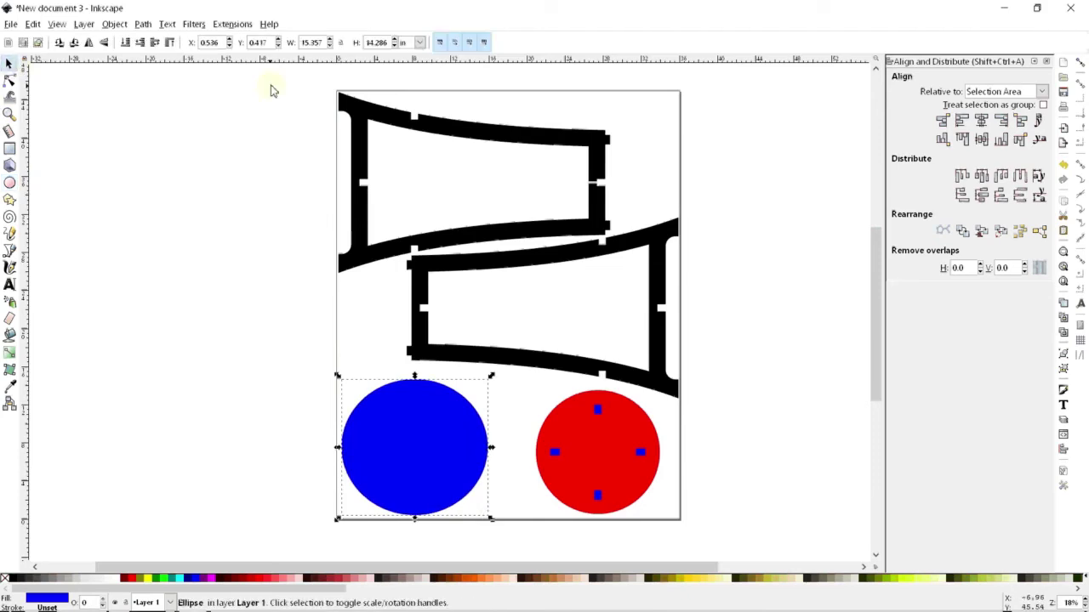
triple_click(317, 42)
type("16.5")
key("Tab")
type("16")
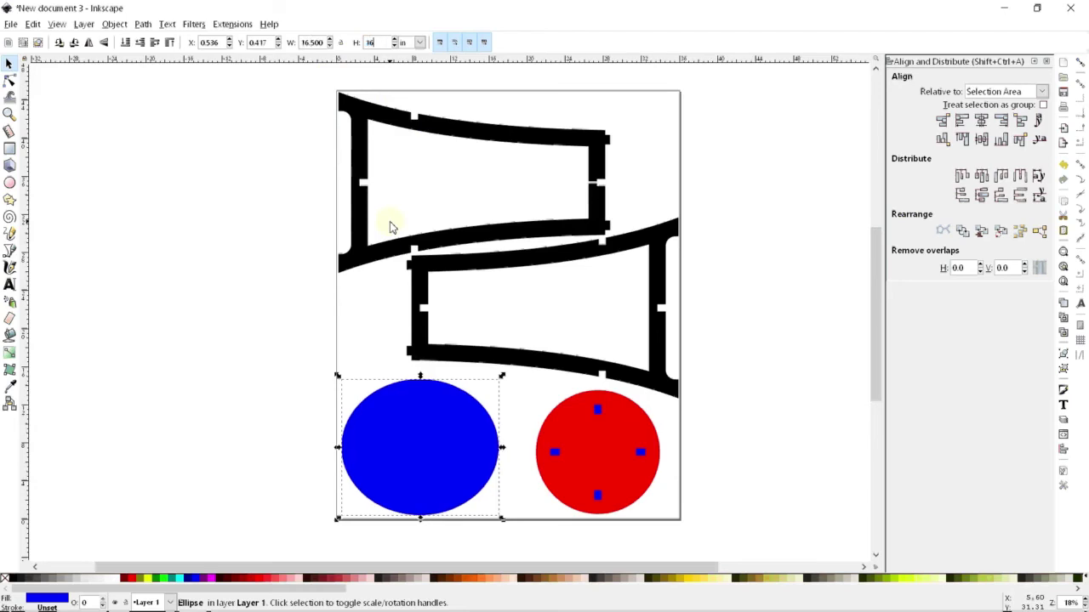
type(".5")
key("Return")
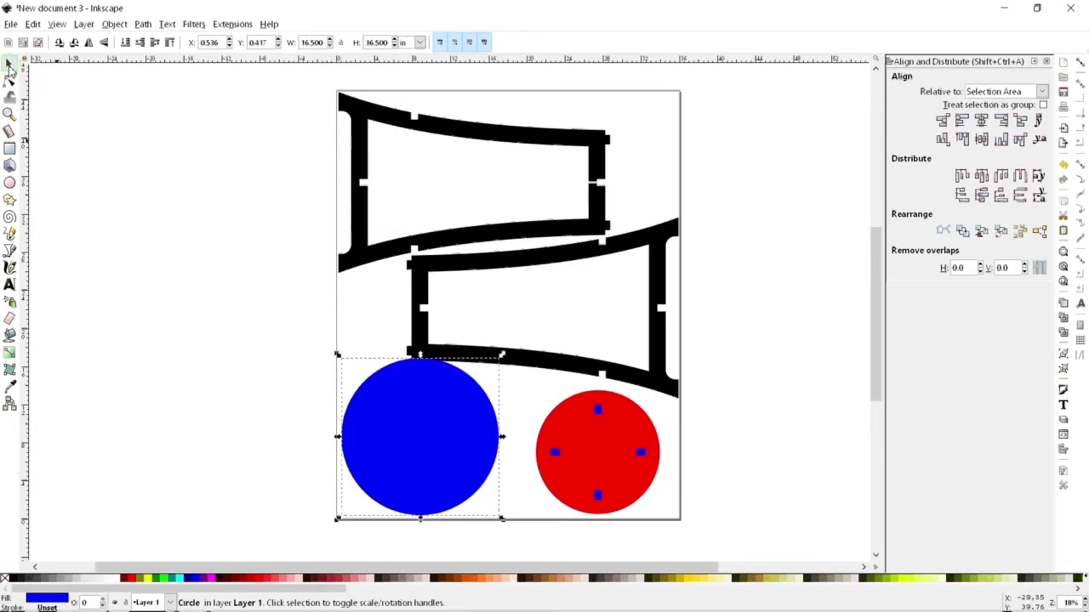
left_click_drag(432, 400, 426, 434)
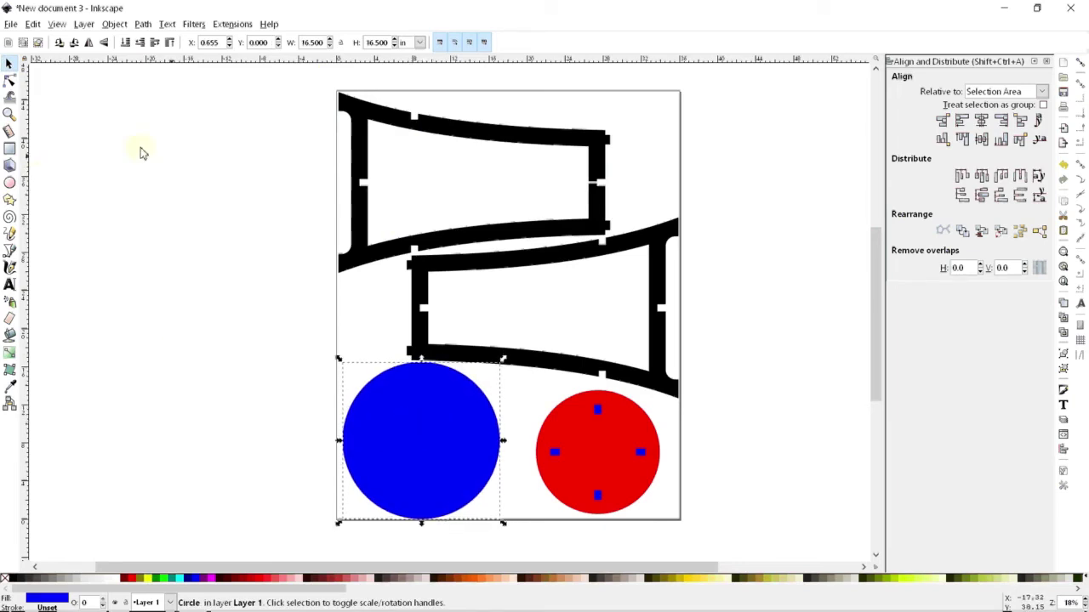
Step: Draw a second, smaller circle and move it beside the large circle
left_click(9, 183)
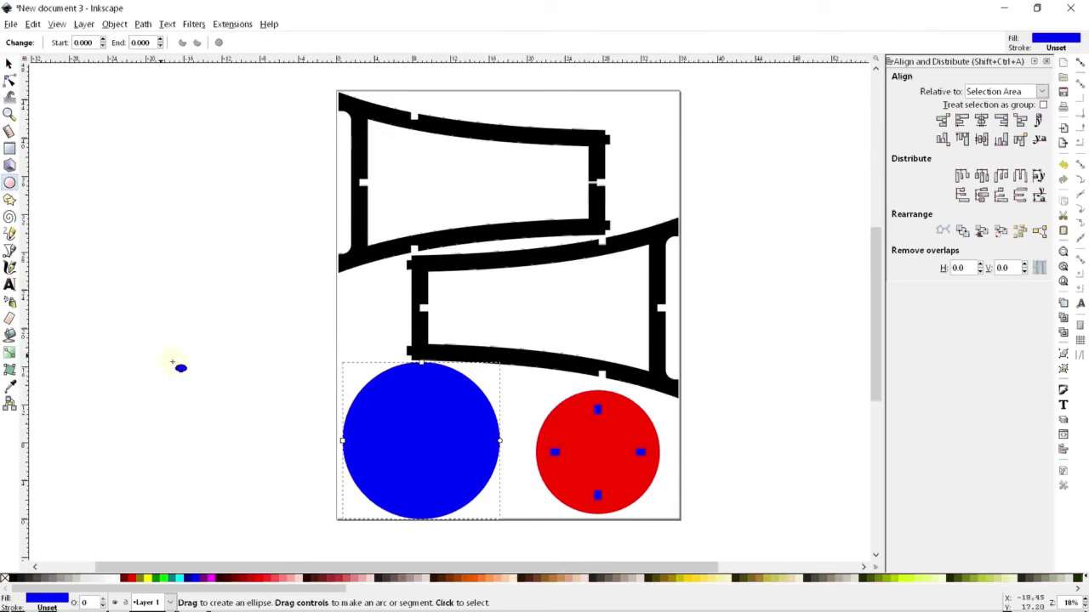
left_click_drag(178, 377, 304, 499)
left_click(10, 63)
left_click(175, 261)
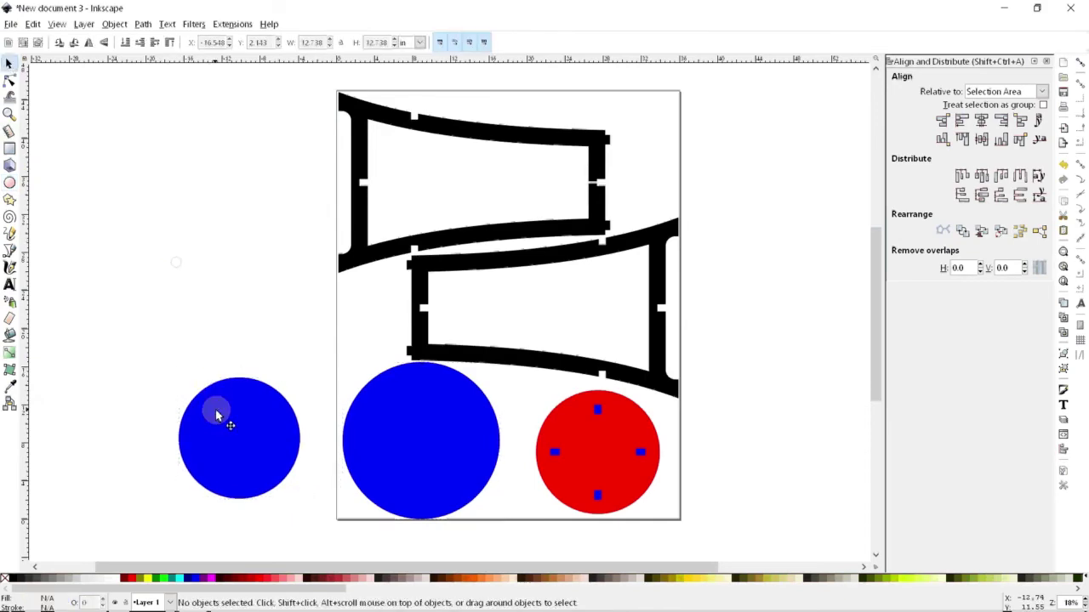
left_click_drag(217, 415, 250, 418)
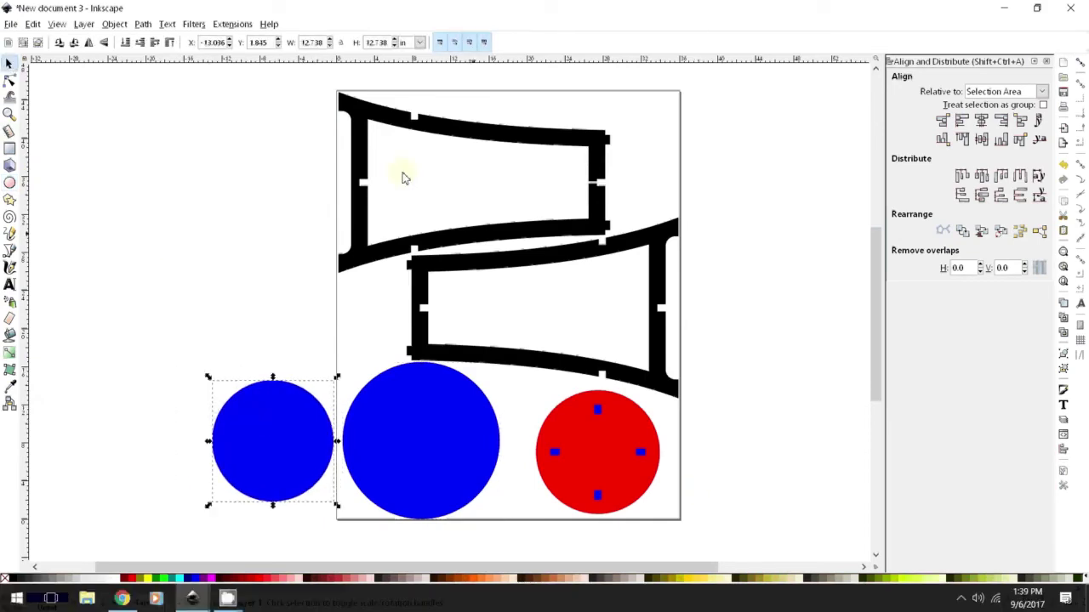
Step: Size the small circle to 12.75 in across
type("12.738")
key("Return")
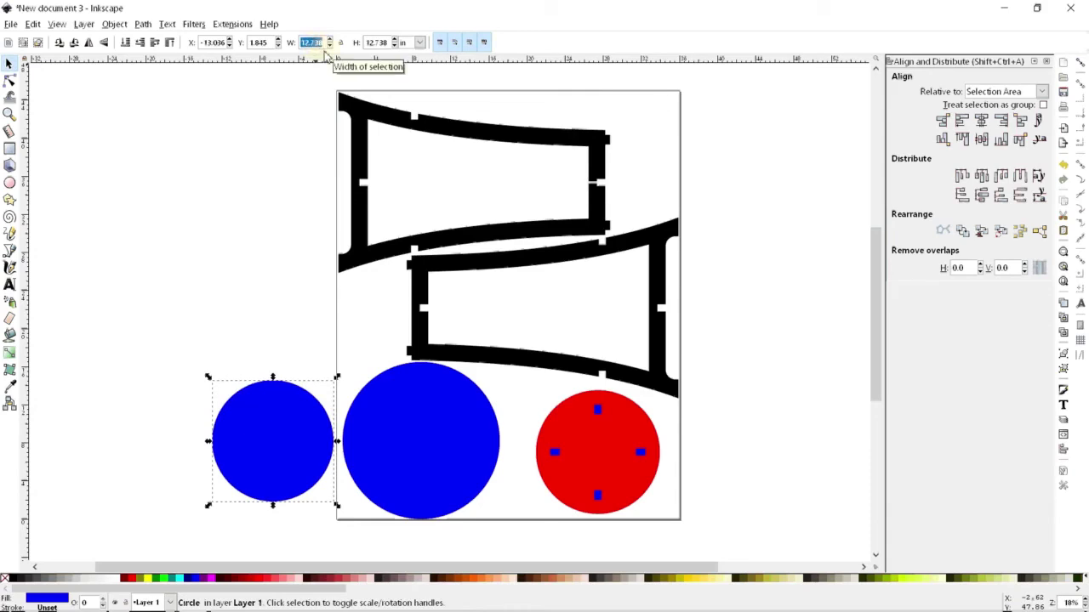
type("1")
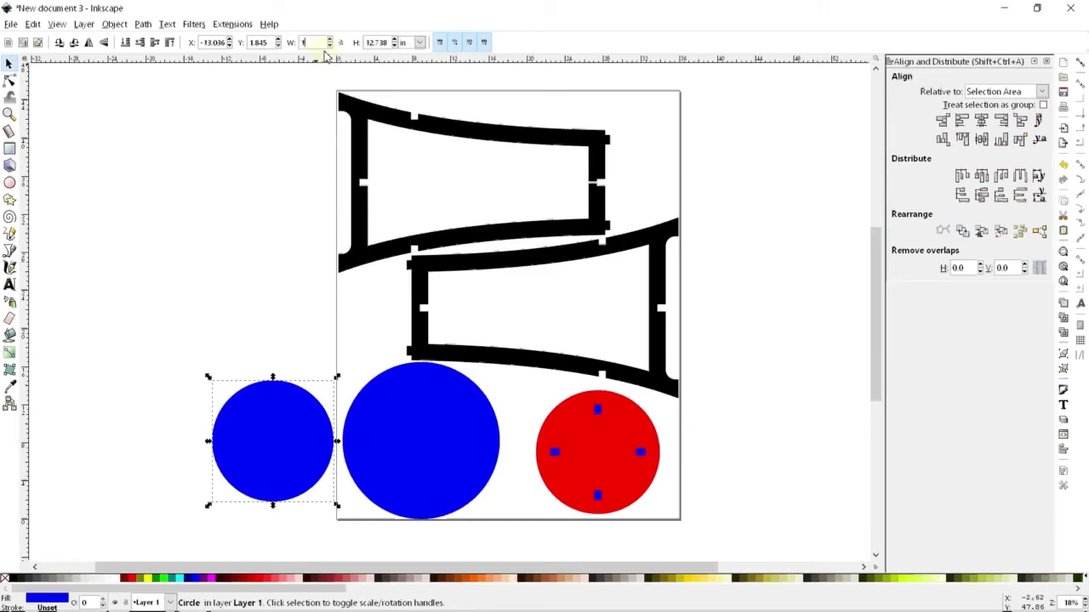
key("Tab")
type("12.75")
key("Return")
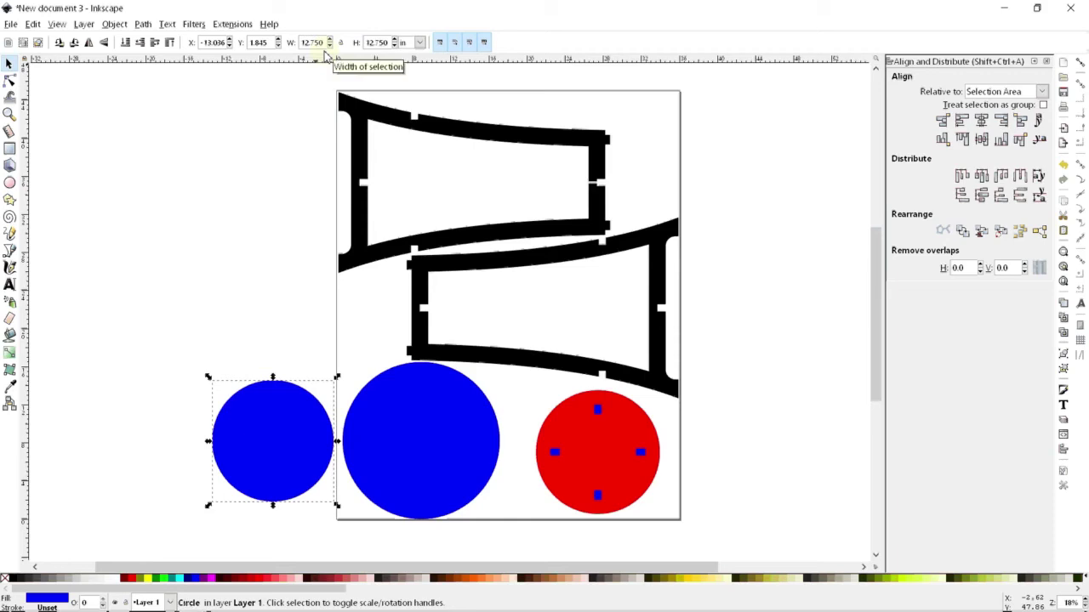
left_click(142, 198)
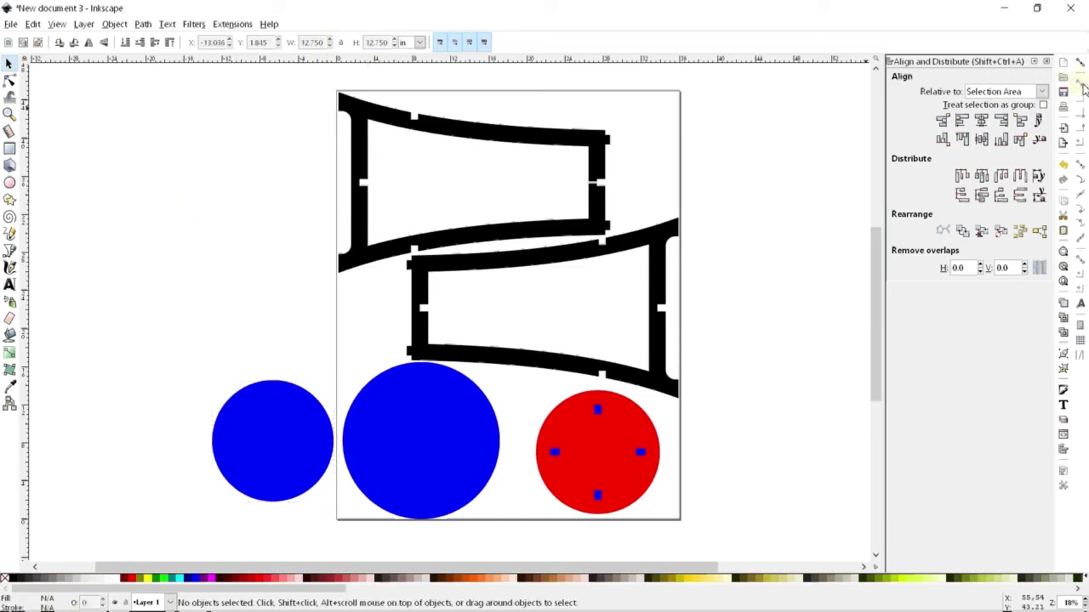
Step: With snapping on, centre the small circle on the large one and subtract it, forming a ring
left_click(1080, 64)
left_click_drag(264, 460, 414, 453)
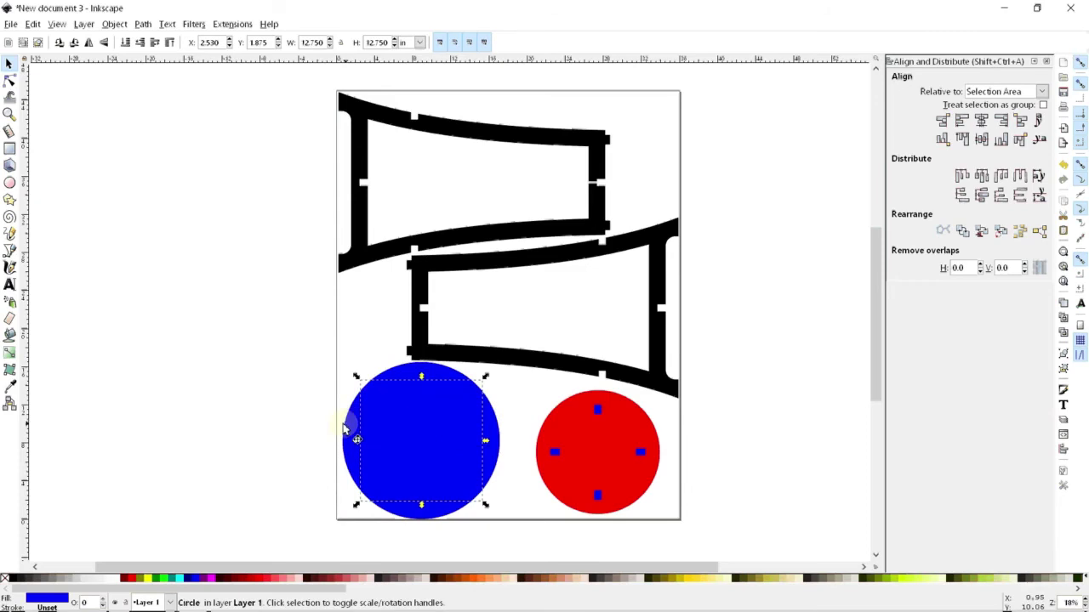
left_click(351, 427, "shift")
key("ctrl+minus")
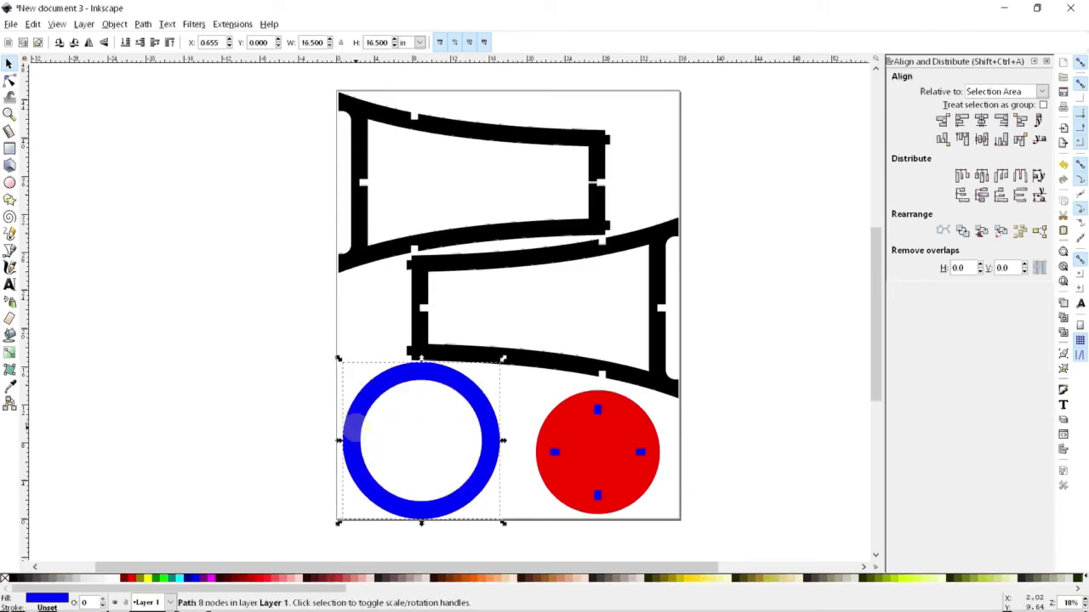
left_click(239, 368)
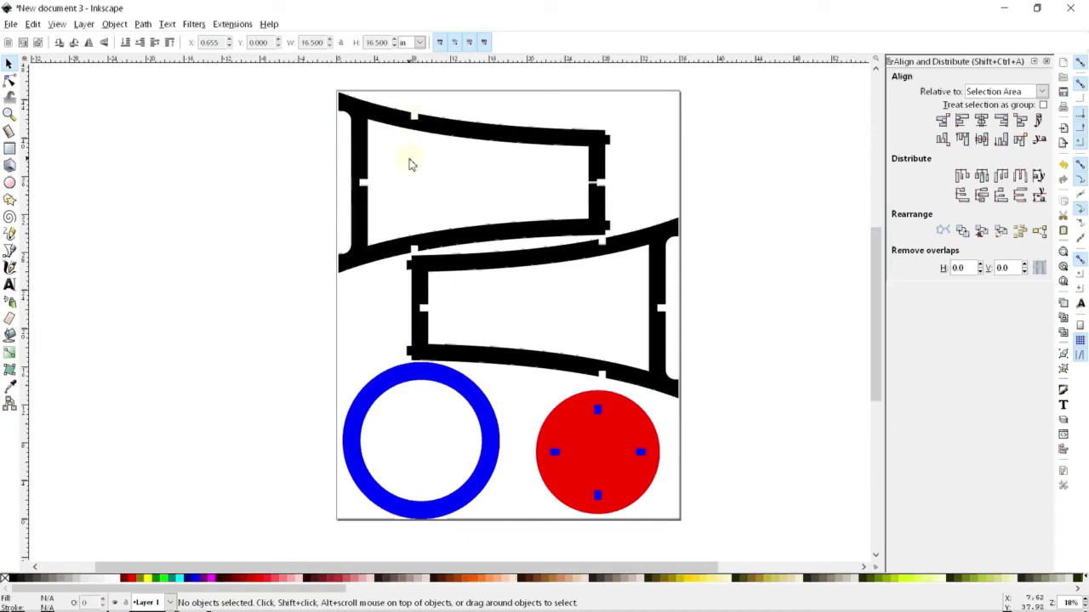
Step: Draw a small rectangle off the page's left side, sized 0.75 × 2 in
left_click(9, 150)
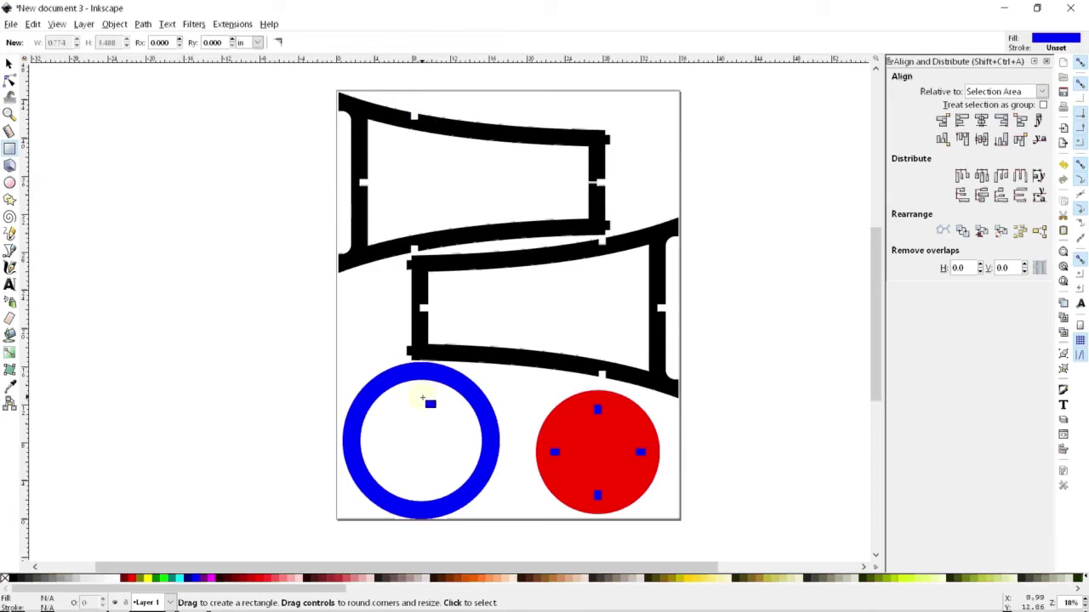
left_click_drag(287, 376, 298, 398)
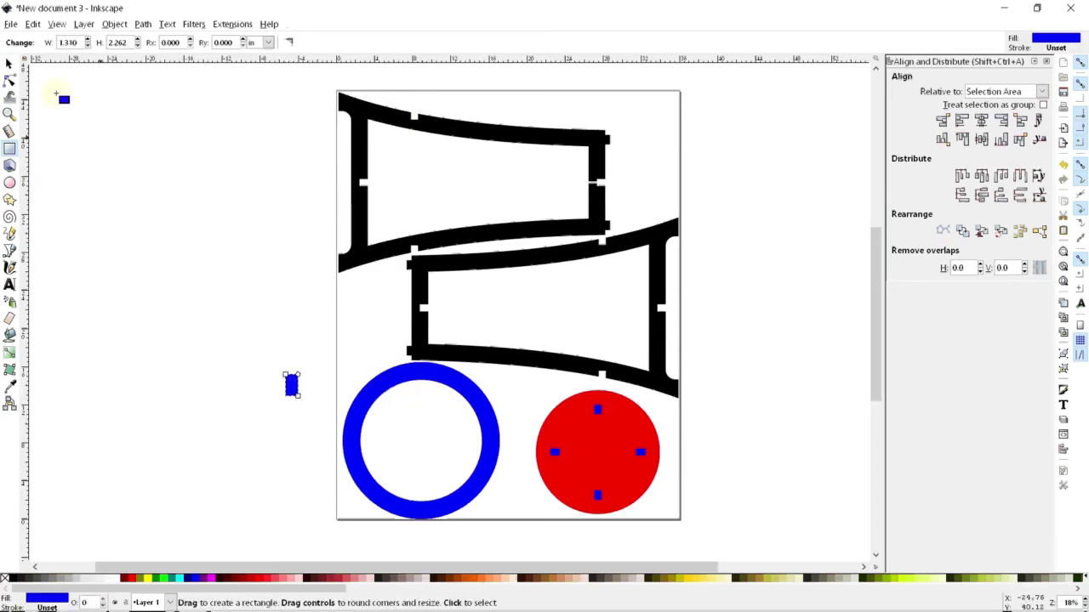
left_click(10, 65)
double_click(313, 43)
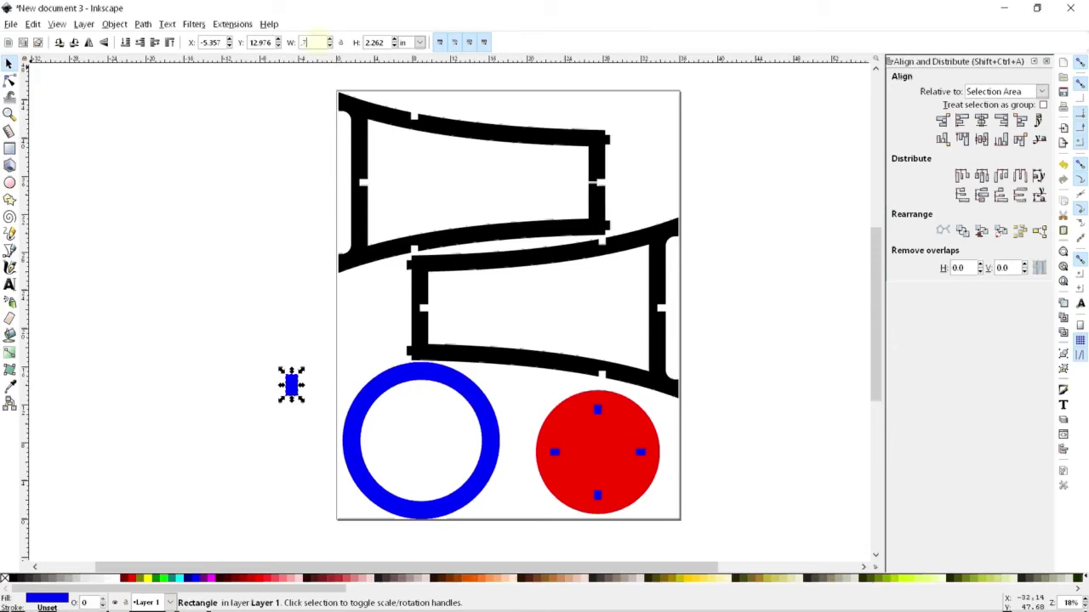
key("Tab")
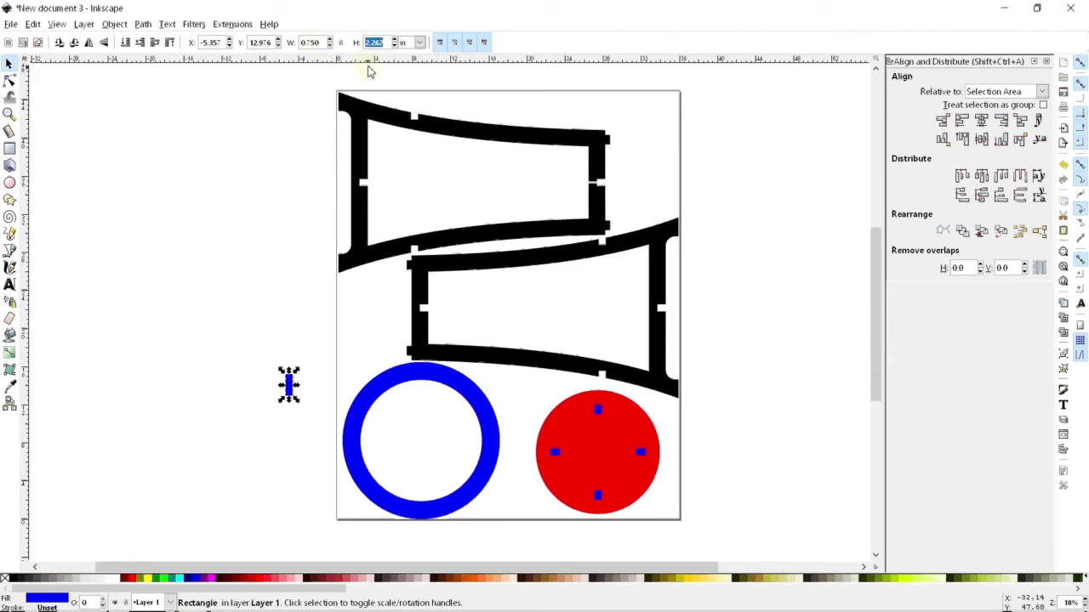
type("2")
key("Return")
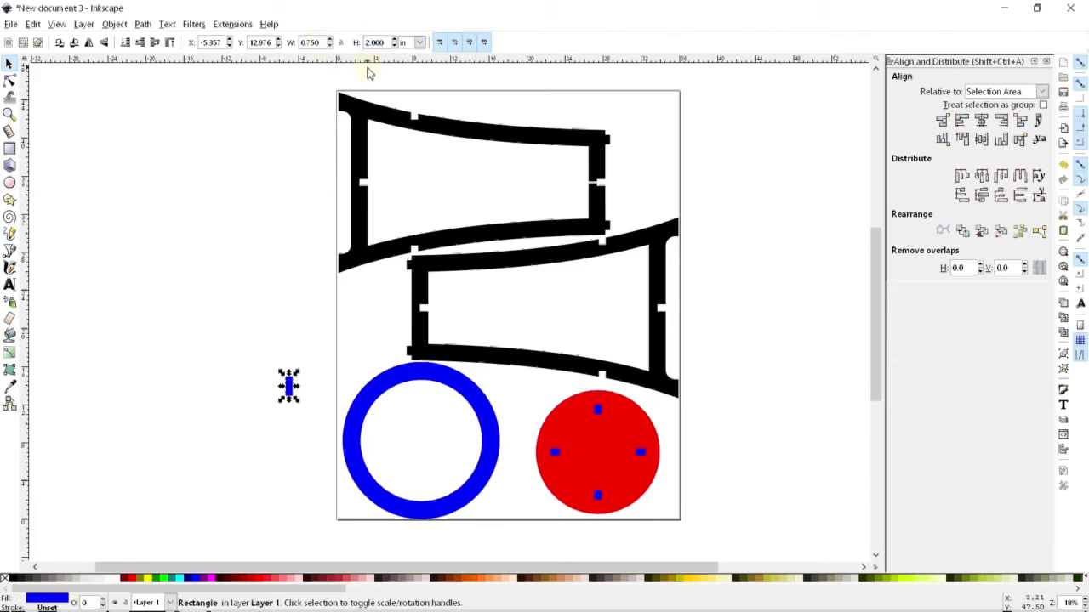
Step: Move the rectangle higher and paste a copy snapped exactly onto it
left_click(226, 224)
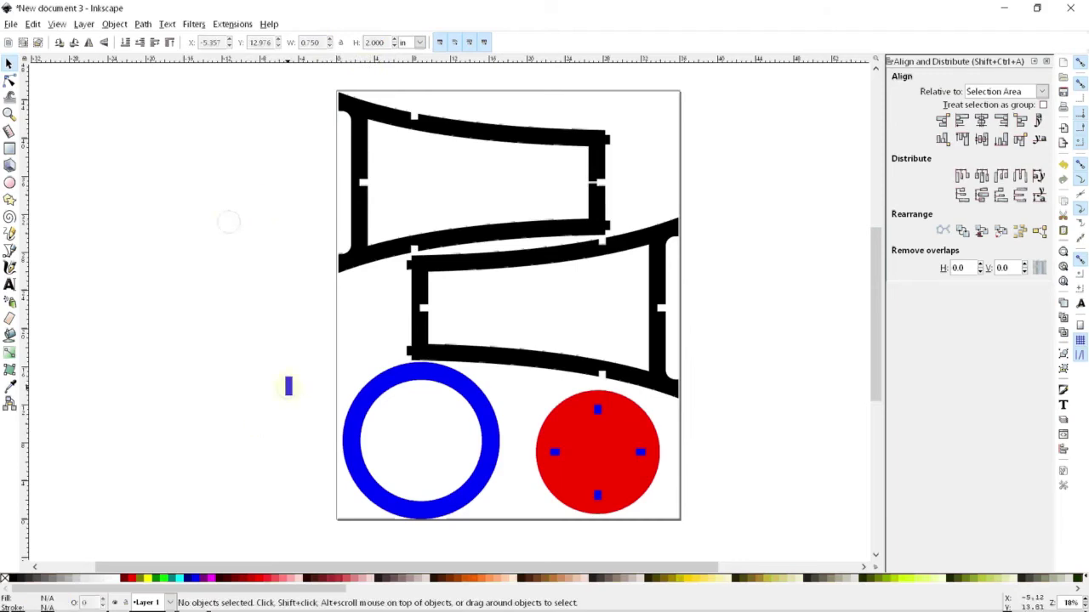
left_click_drag(288, 387, 286, 340)
key("ctrl+v")
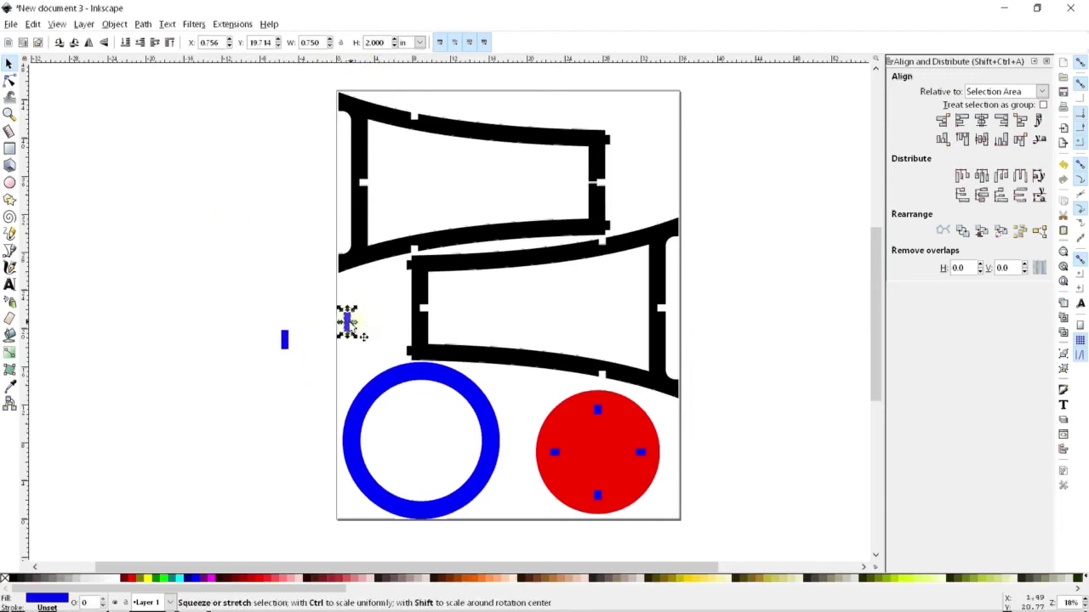
left_click_drag(347, 322, 295, 352)
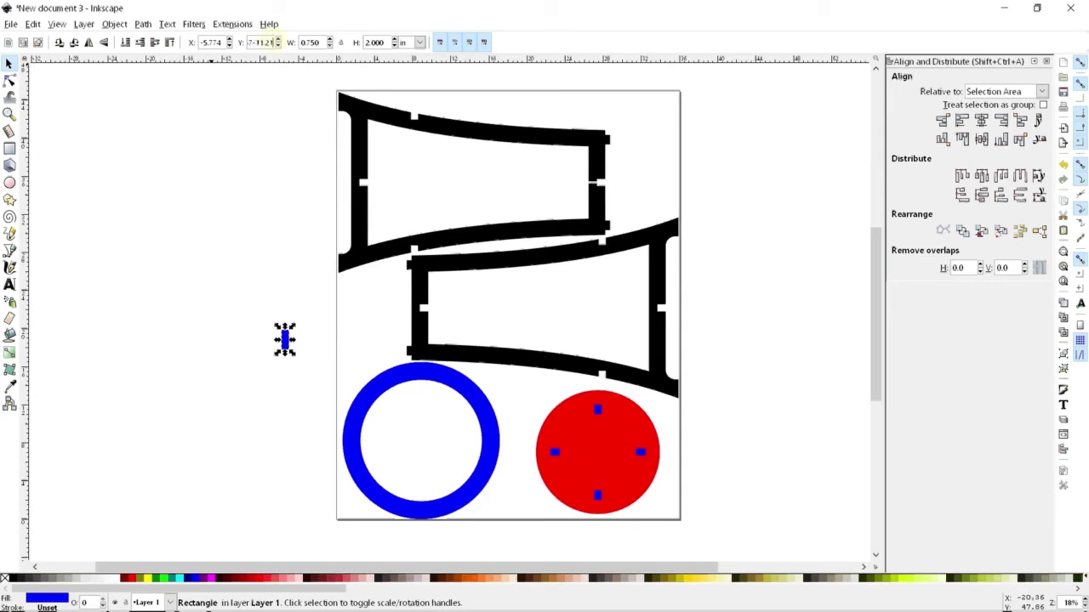
Step: Shift the copy down to its calculated position and colour both rectangles red
key("Return")
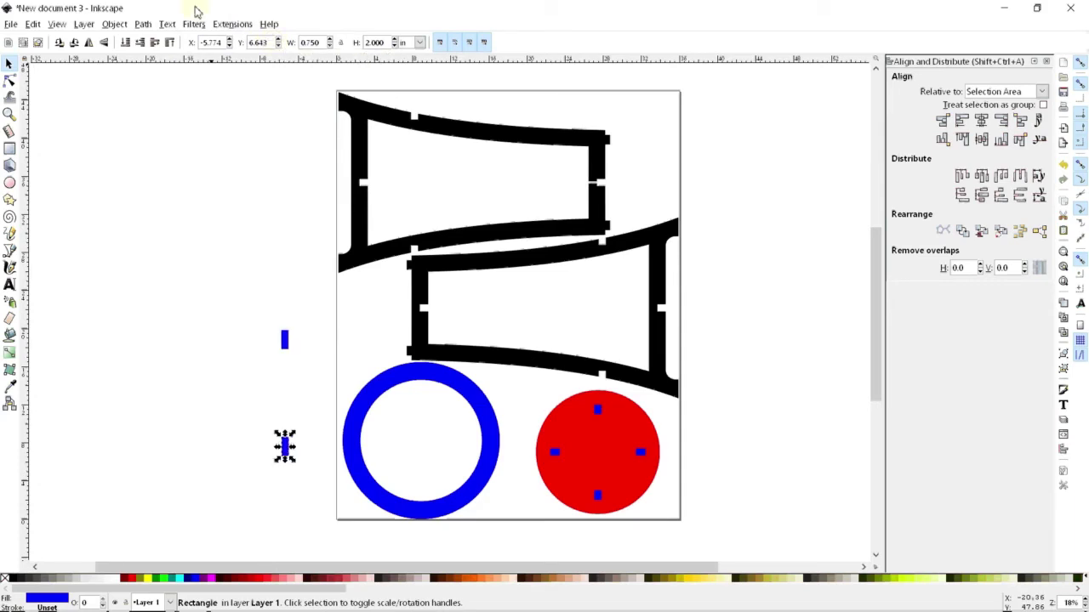
left_click_drag(149, 246, 287, 483)
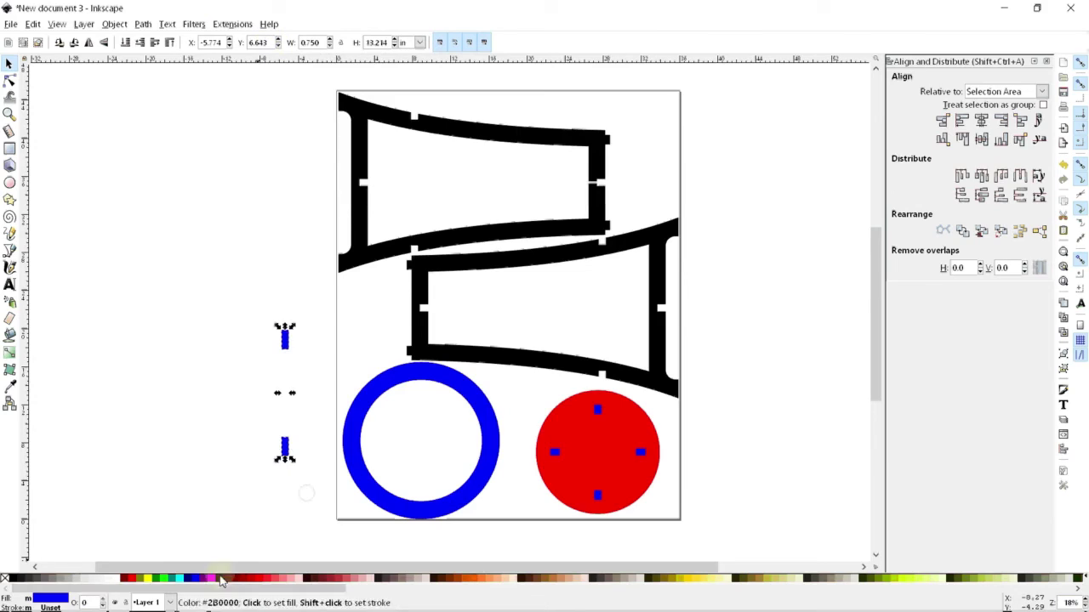
left_click(251, 584)
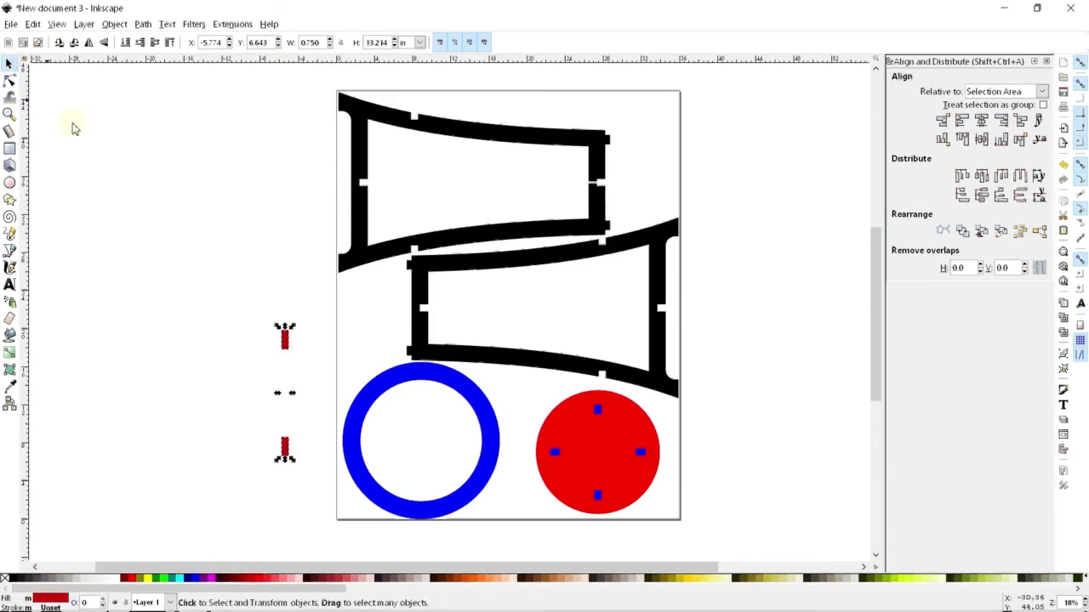
left_click(124, 184)
Step: Combine the two red bars into one path and move it onto the ring's vertical centre
left_click(286, 339)
left_click(285, 446, "shift")
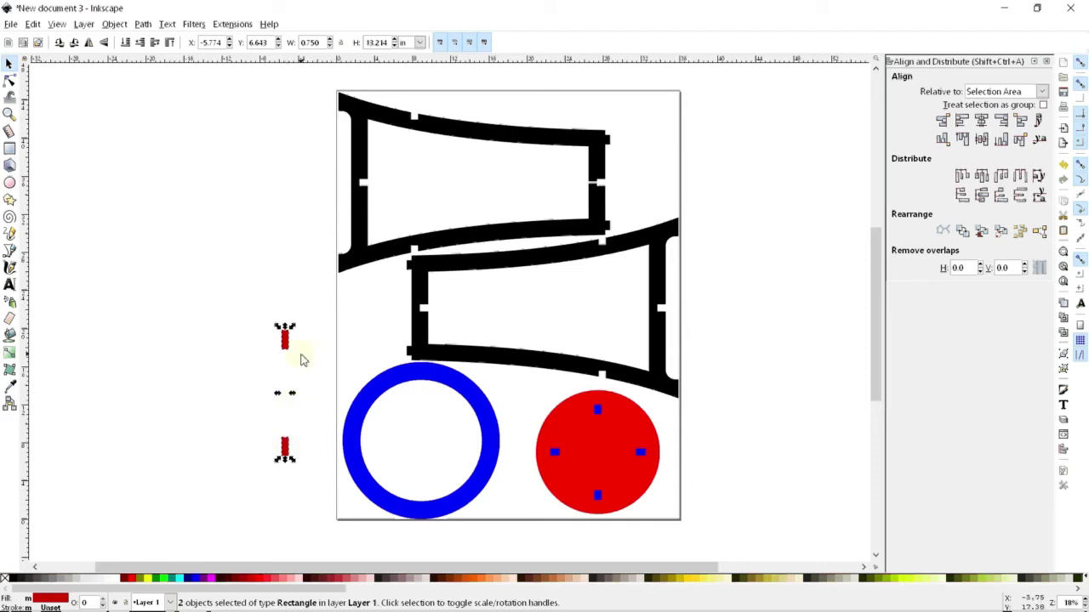
key("ctrl+k")
left_click_drag(302, 346, 428, 395)
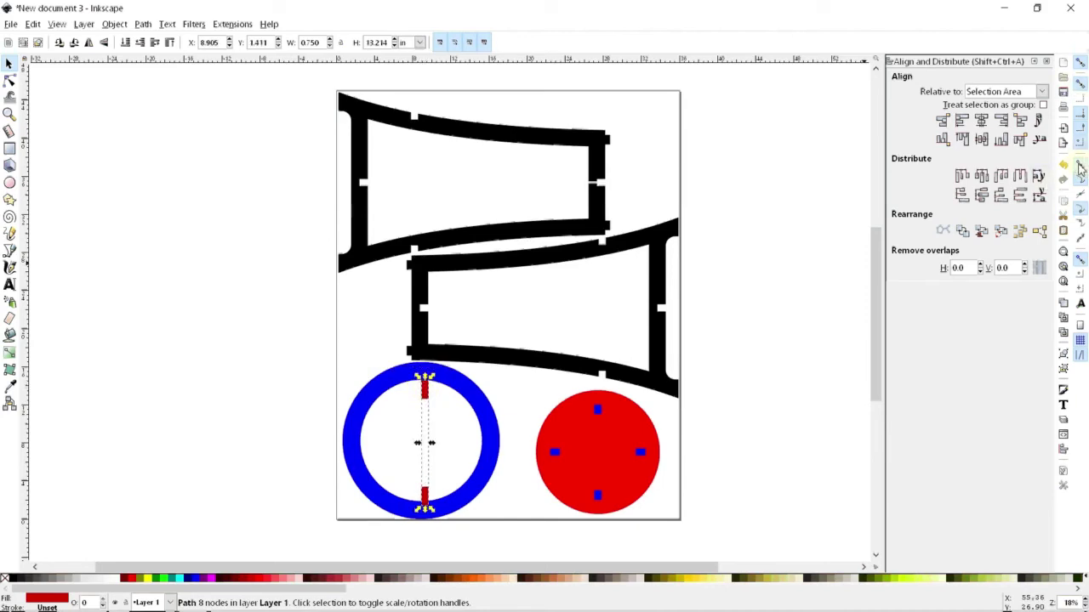
Step: Centre the bar pair on the ring, duplicate it and rotate the copy 90°
left_click_drag(428, 394, 419, 429)
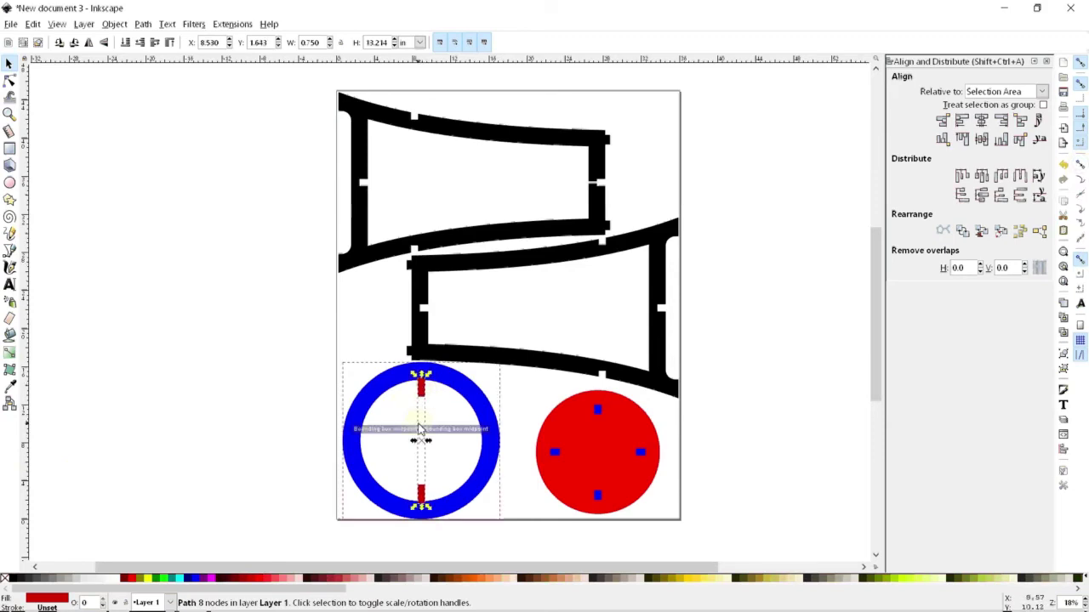
scroll(416, 434, "up", 3)
scroll(412, 459, "down", 1)
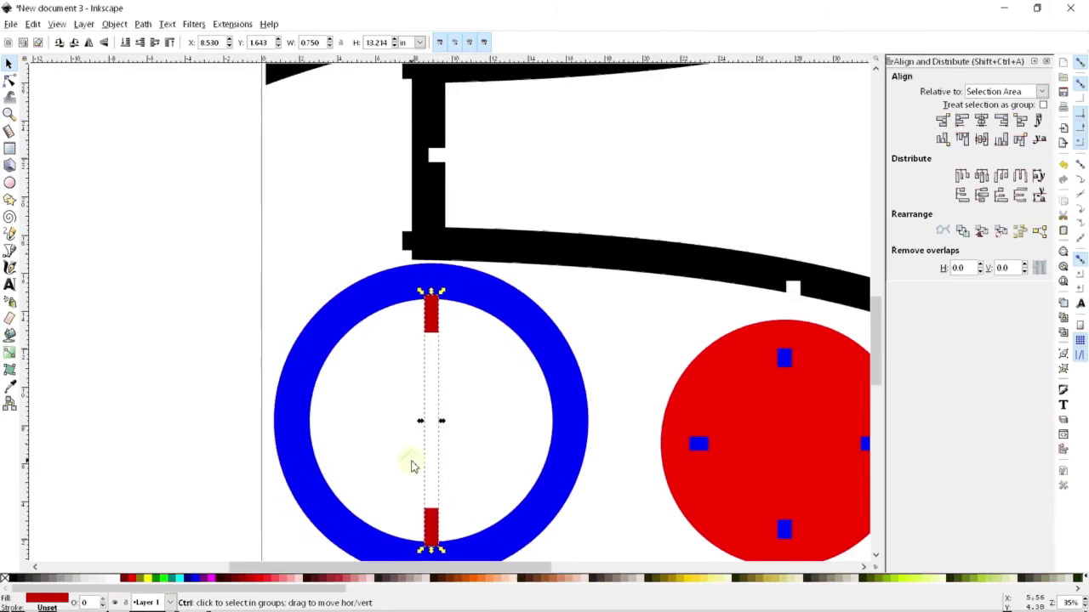
scroll(443, 425, "down", 1)
scroll(460, 374, "down", 1)
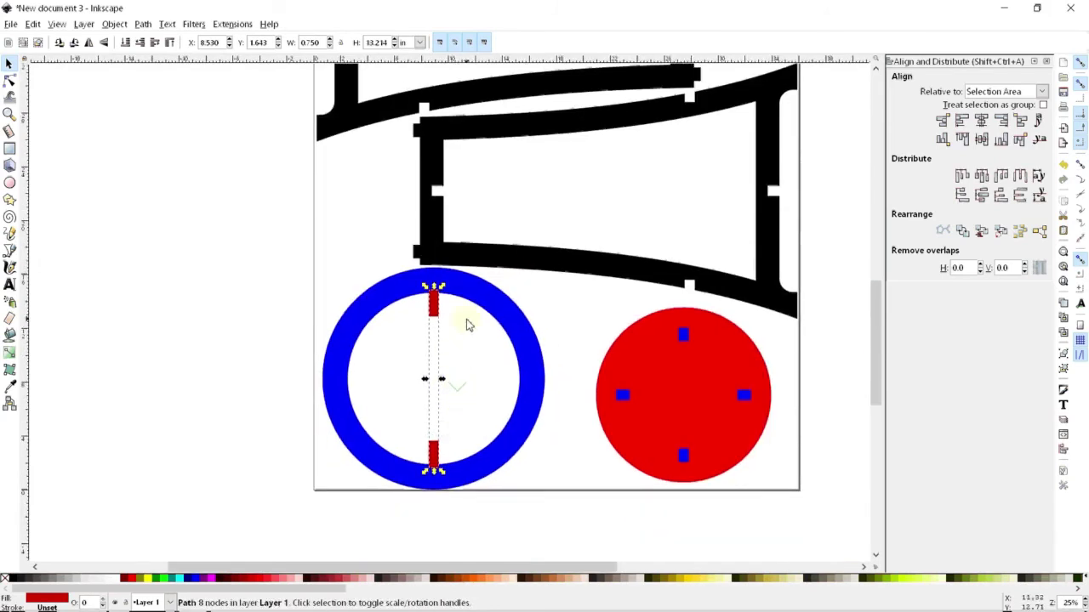
key("ctrl+d")
left_click_drag(460, 309, 372, 398)
left_click(477, 223)
Step: Join both bar pairs into a cross and subtract it from the ring, notching four sides
left_click(196, 383)
scroll(450, 437, "up", 2, "ctrl")
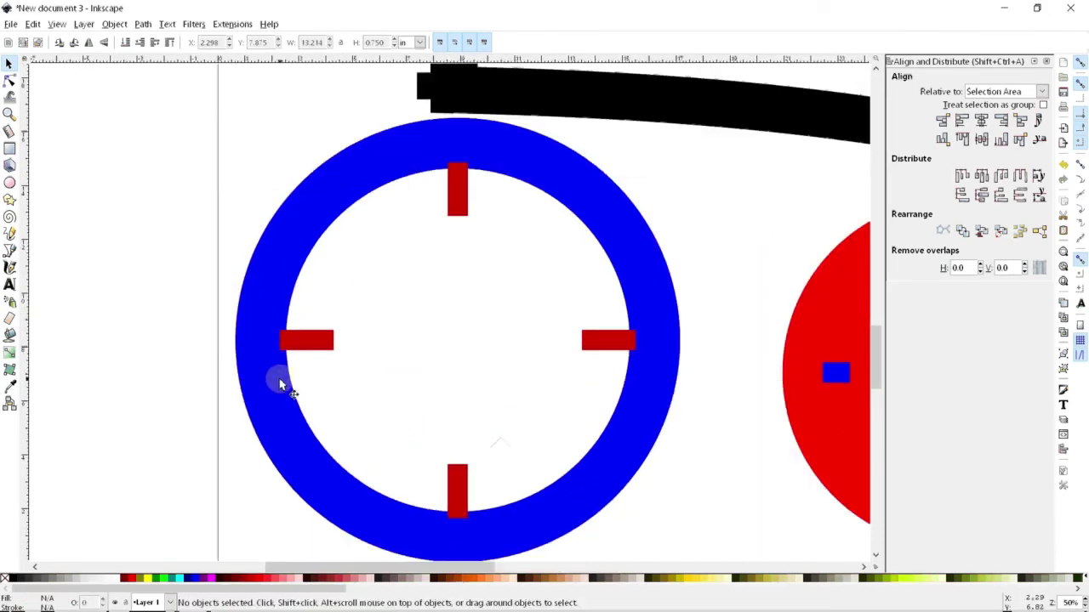
left_click(460, 204)
left_click(299, 341, "shift")
key("ctrl+plus")
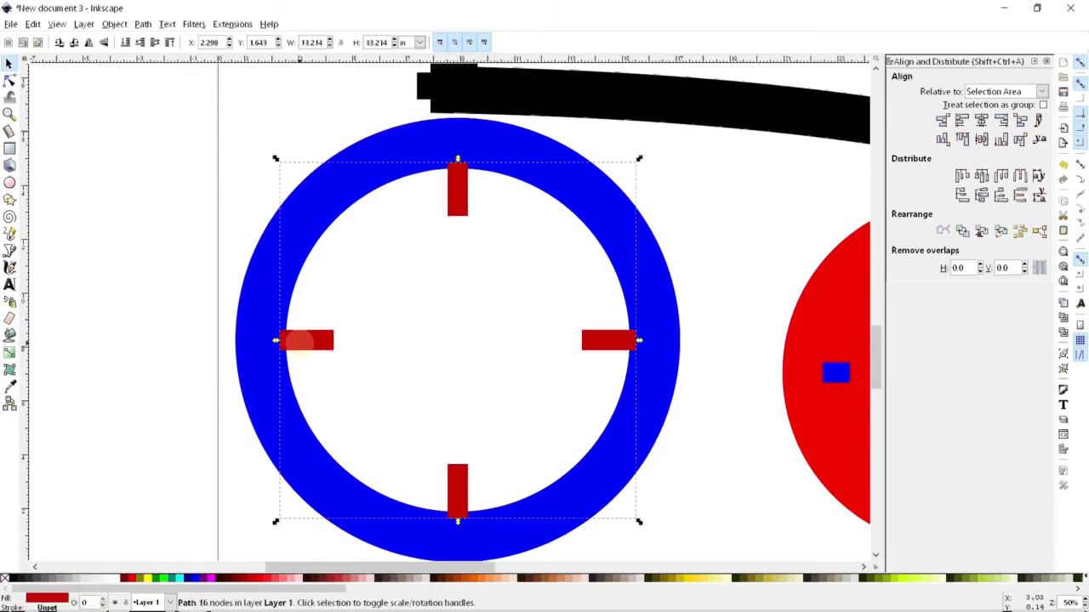
left_click(255, 309, "shift")
key("ctrl+minus")
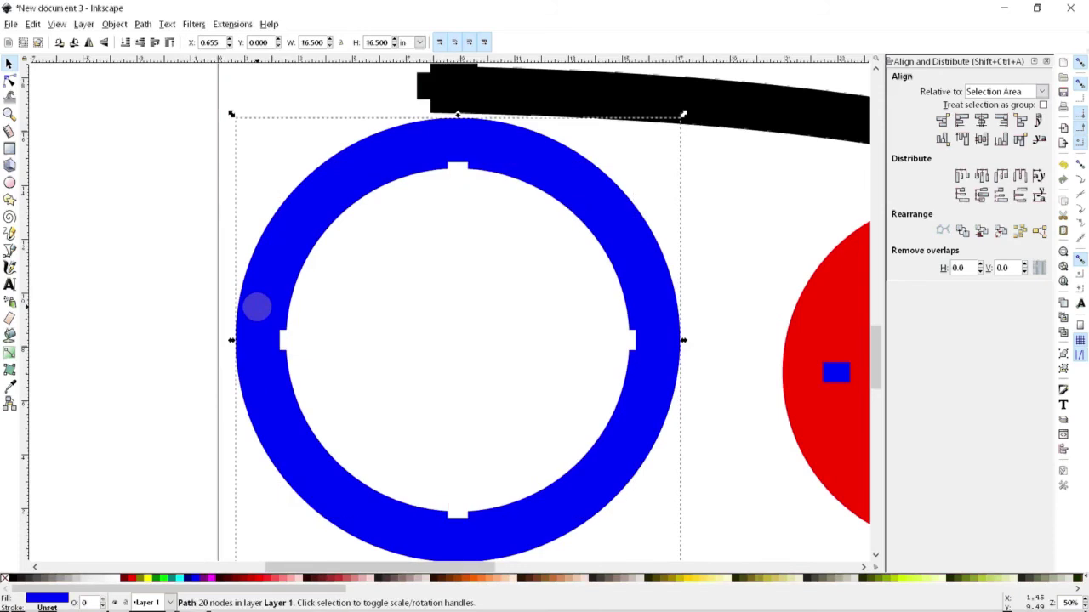
left_click(99, 297)
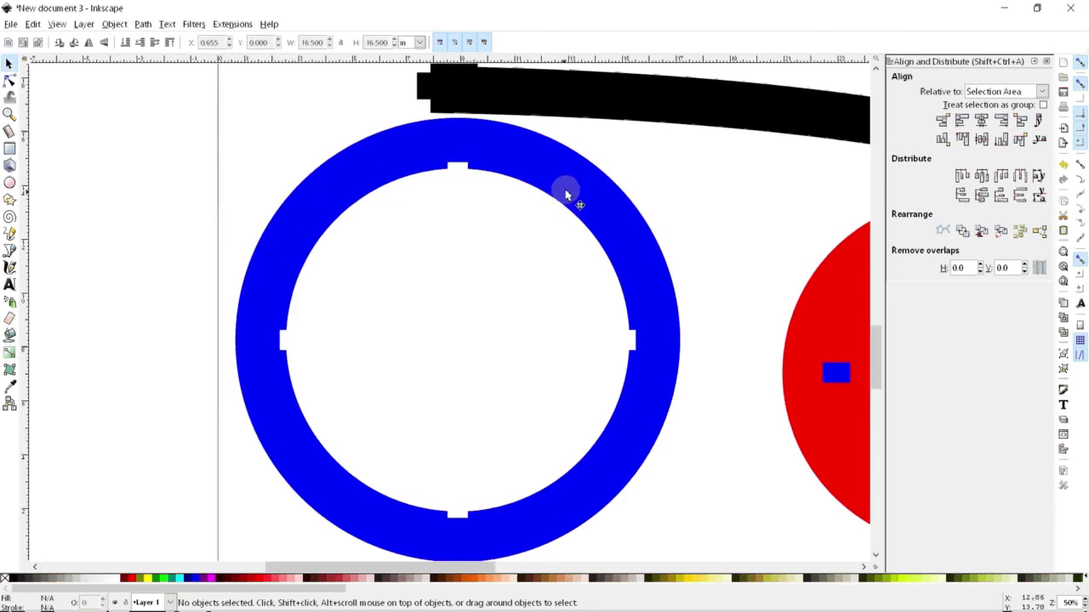
key("ctrl")
scroll(532, 245, "down", 4)
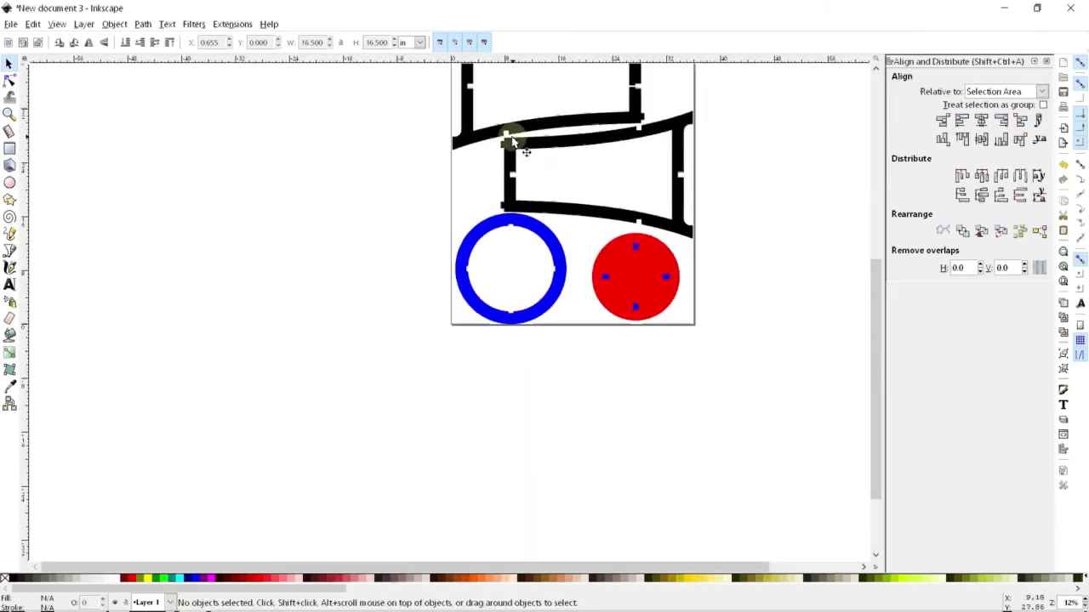
scroll(514, 244, "up", 3)
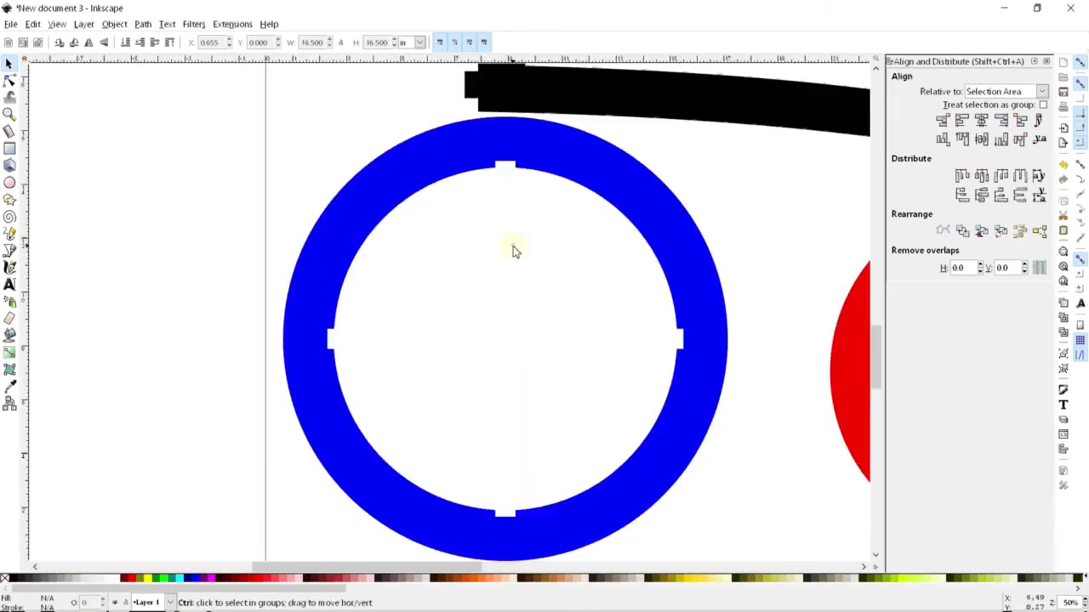
Step: Draw a new red bar inside the ring's top, sized 0.75 × 2 in
left_click(9, 148)
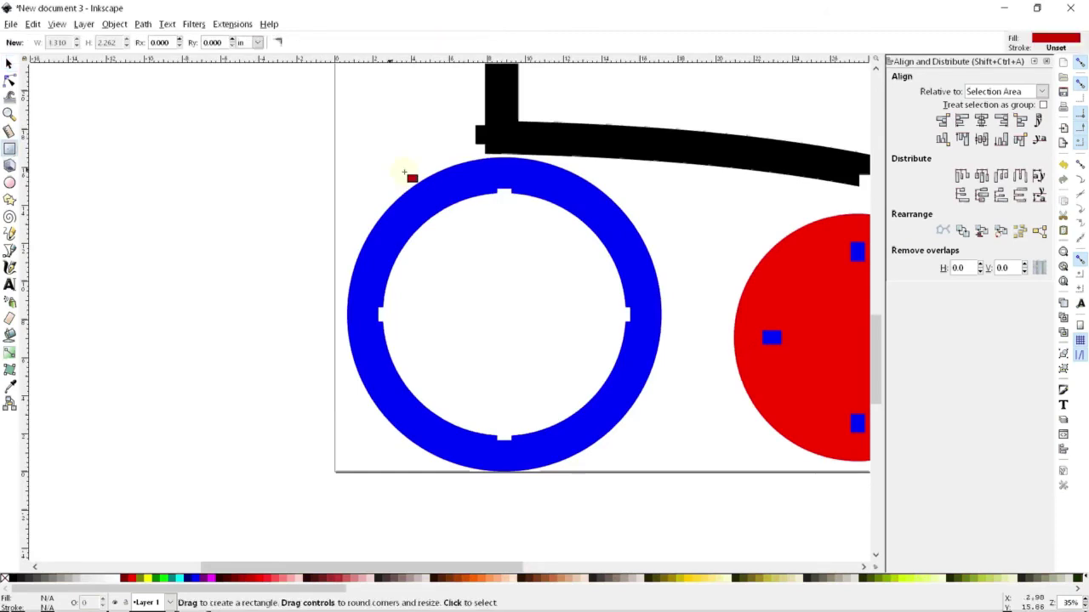
left_click_drag(497, 220, 515, 278)
key("s")
double_click(310, 43)
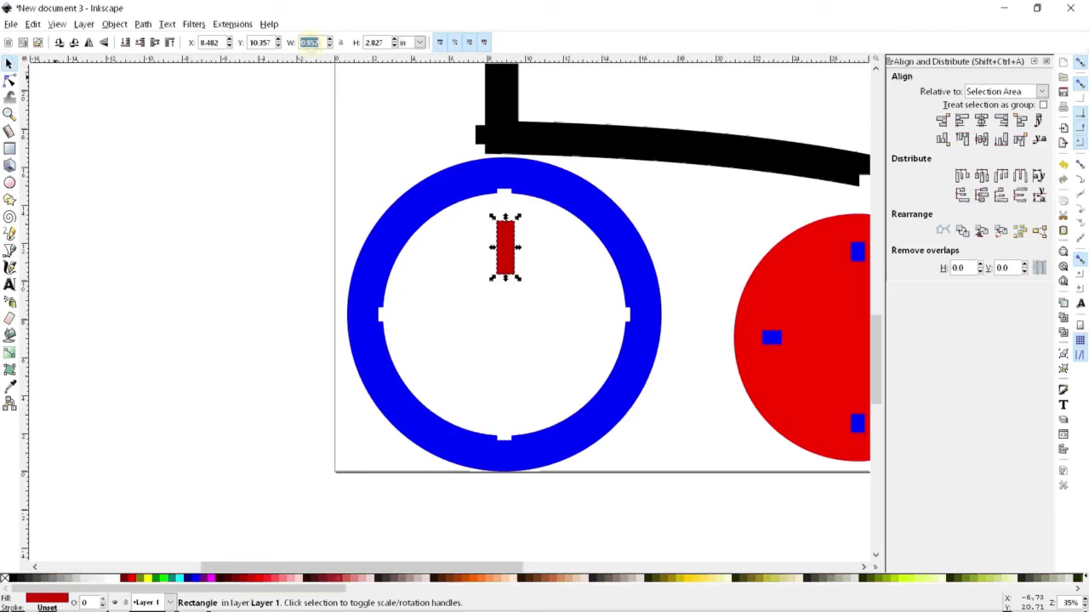
type("0.75")
key("Tab")
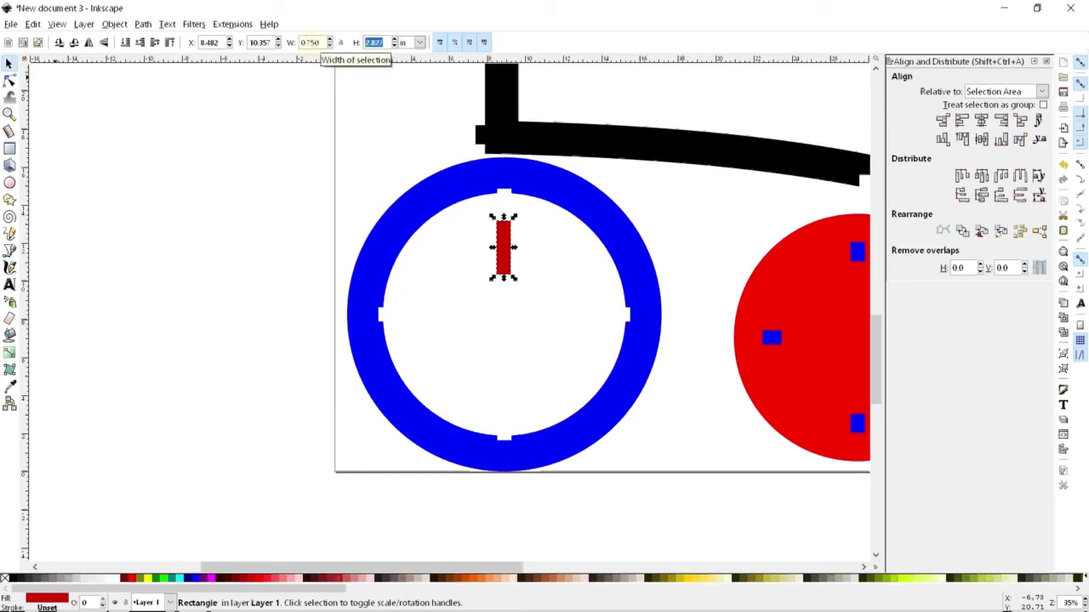
type("2")
key("Return")
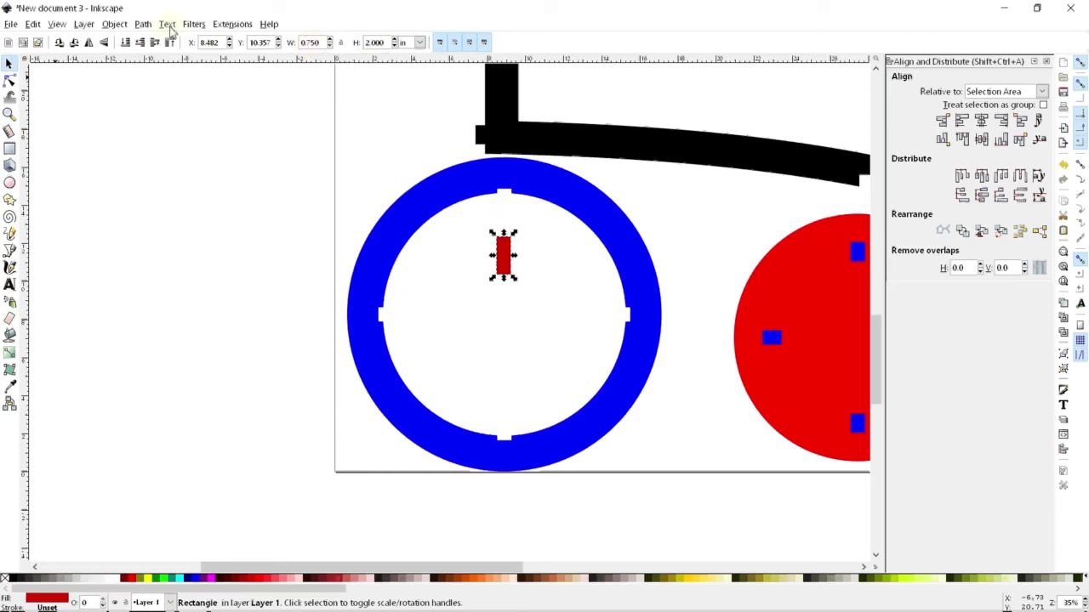
Step: Place a copy below the ring, combine both bars into one path and snap it to the ring's centre
left_click(559, 258)
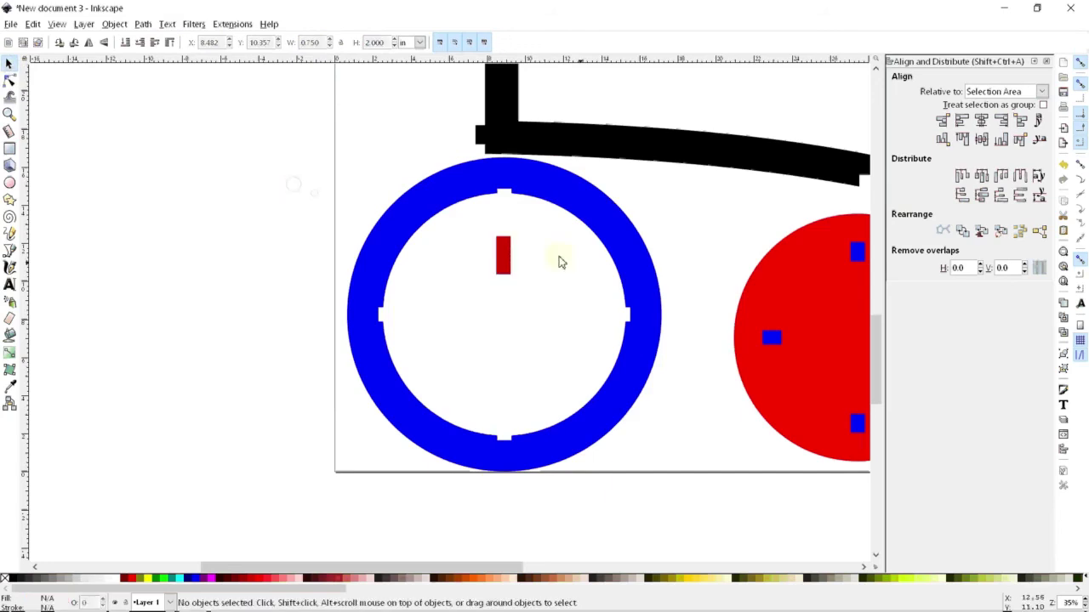
left_click(504, 255)
left_click_drag(519, 277, 503, 264)
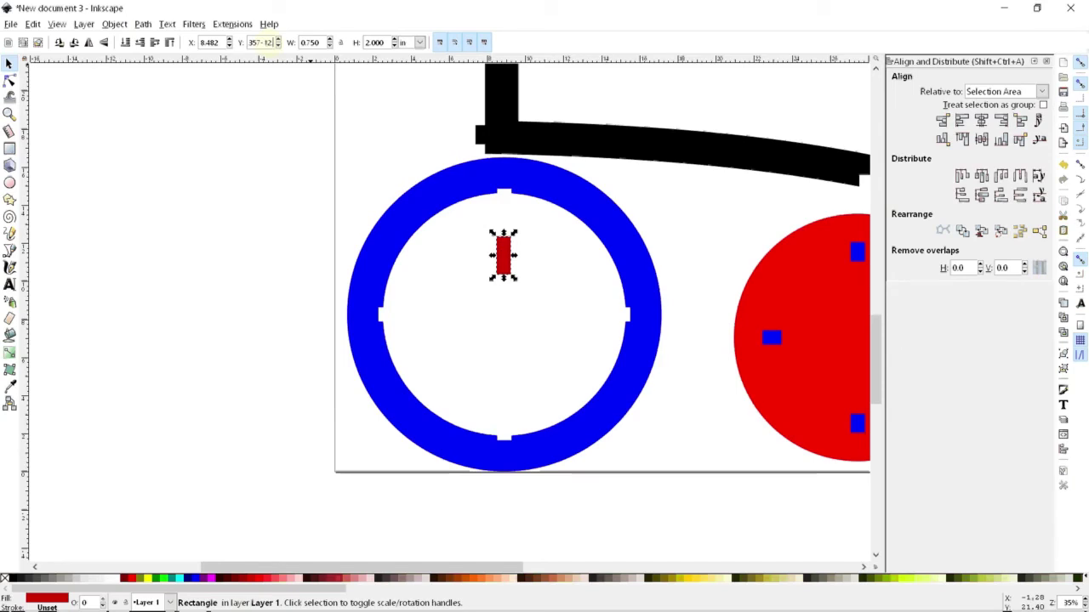
key("Return")
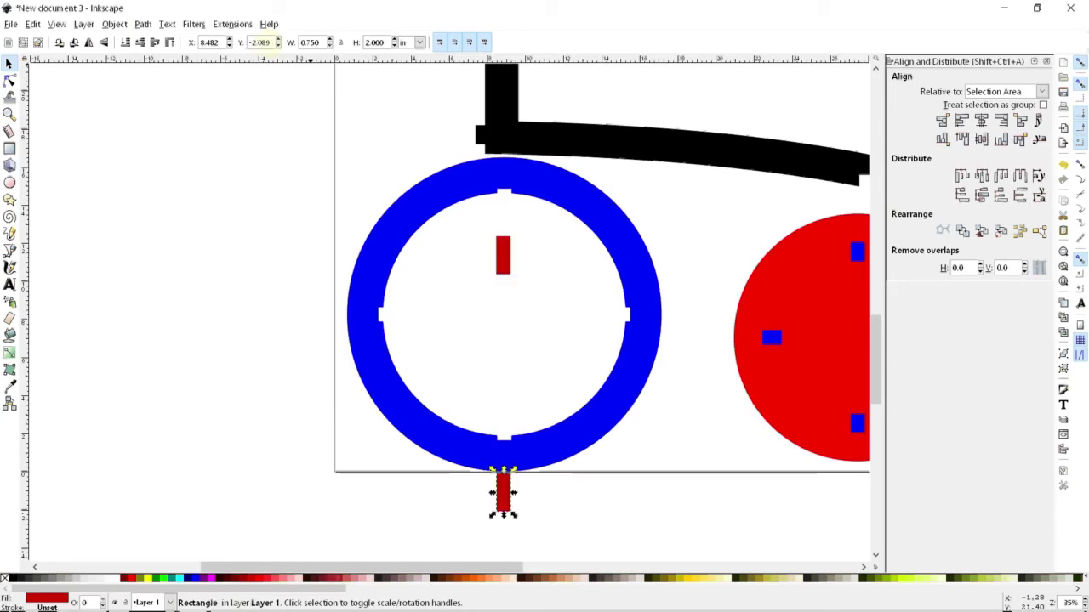
left_click(509, 269, "shift")
key("ctrl+k")
left_click_drag(502, 257, 503, 203)
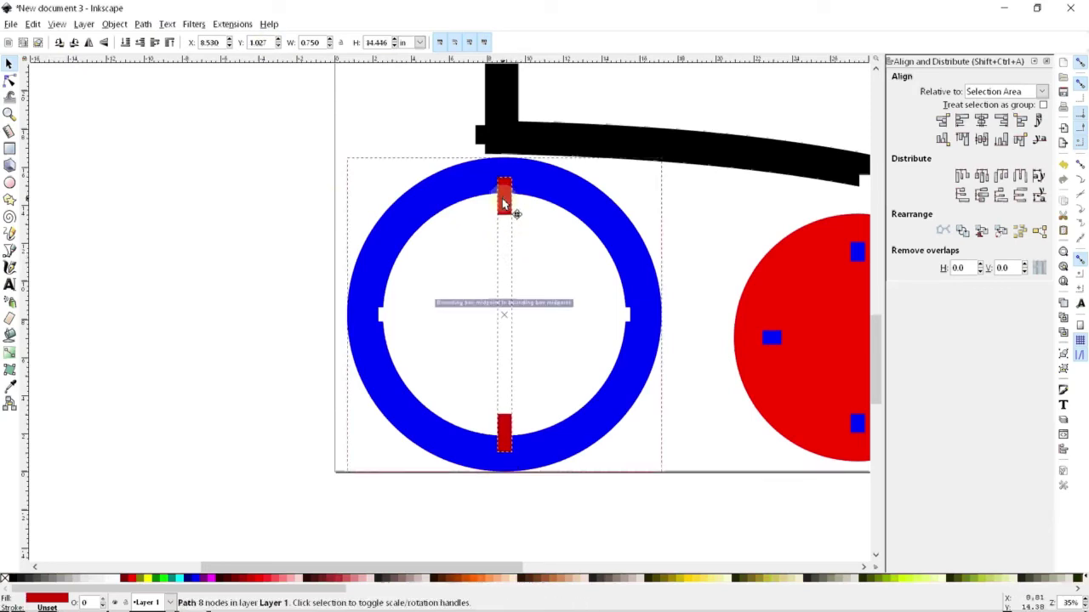
Step: Rotate the red bar pair off vertical
left_click(245, 270)
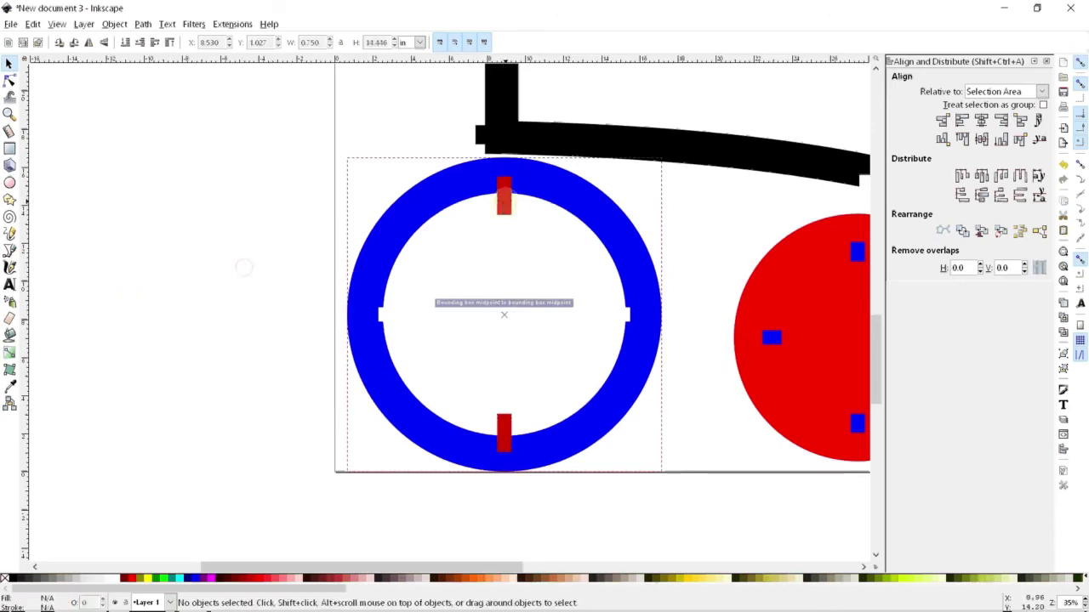
left_click(505, 203)
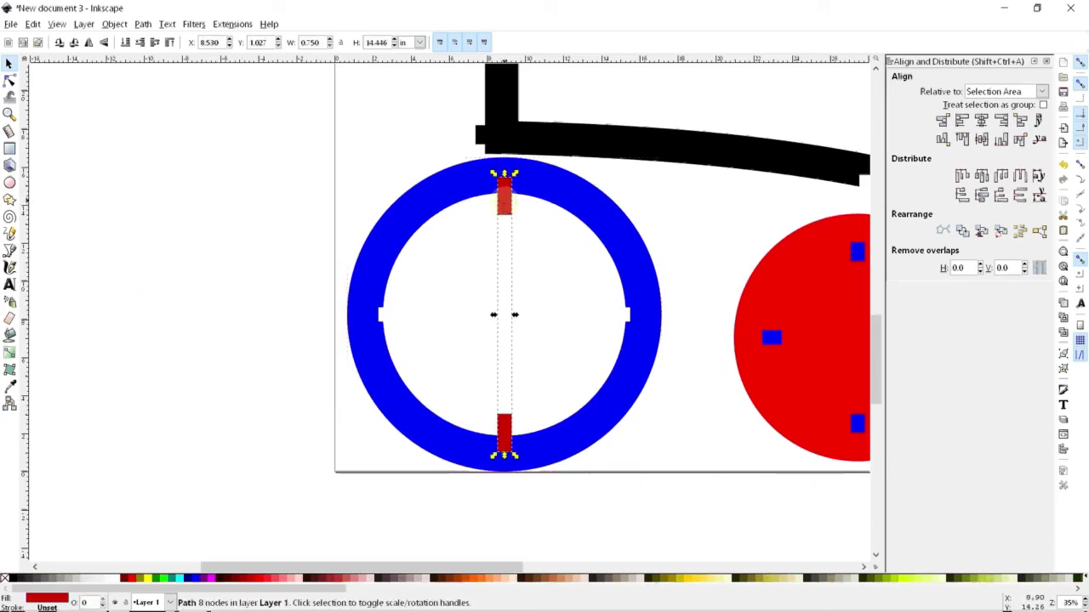
left_click_drag(514, 173, 575, 205)
left_click_drag(570, 202, 570, 203)
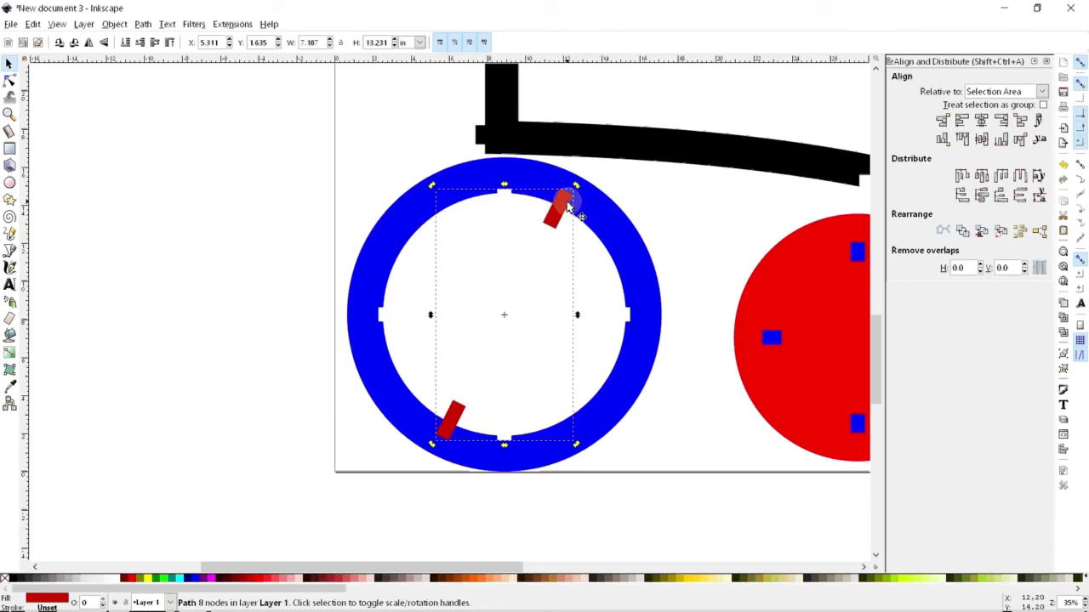
Step: Duplicate and rotate the tilted pair, then select both pairs together with the blue ring
key("ctrl")
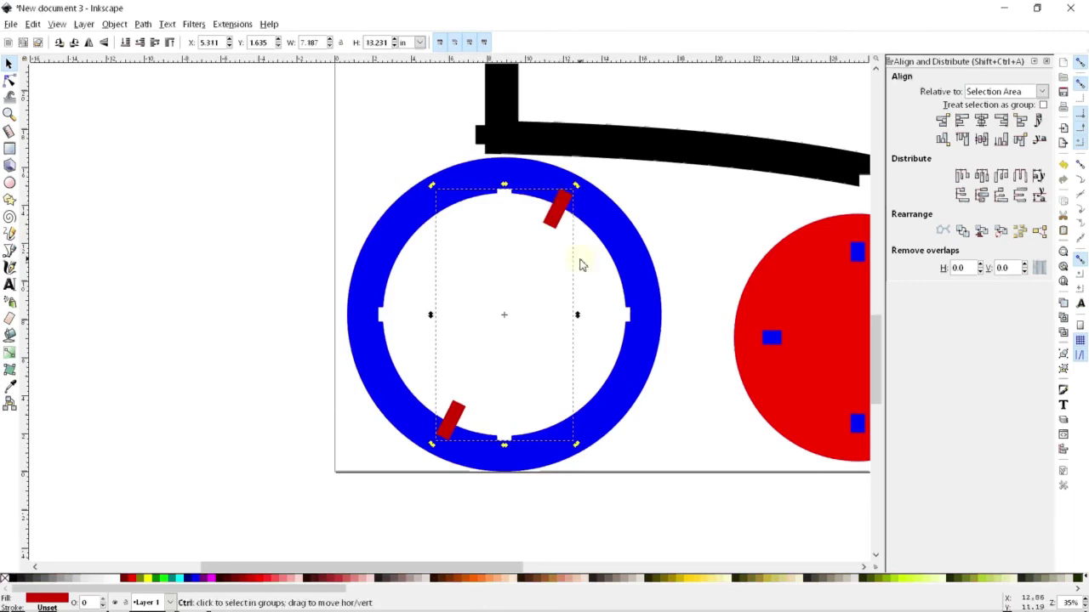
left_click_drag(562, 209, 612, 370)
left_click(557, 215)
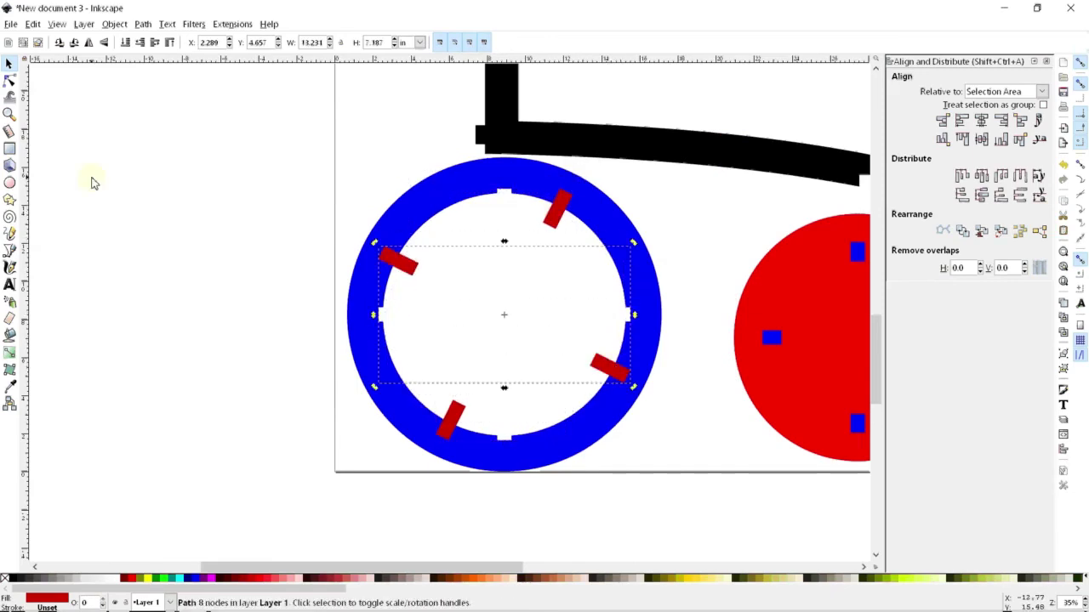
left_click(93, 180)
left_click(411, 268)
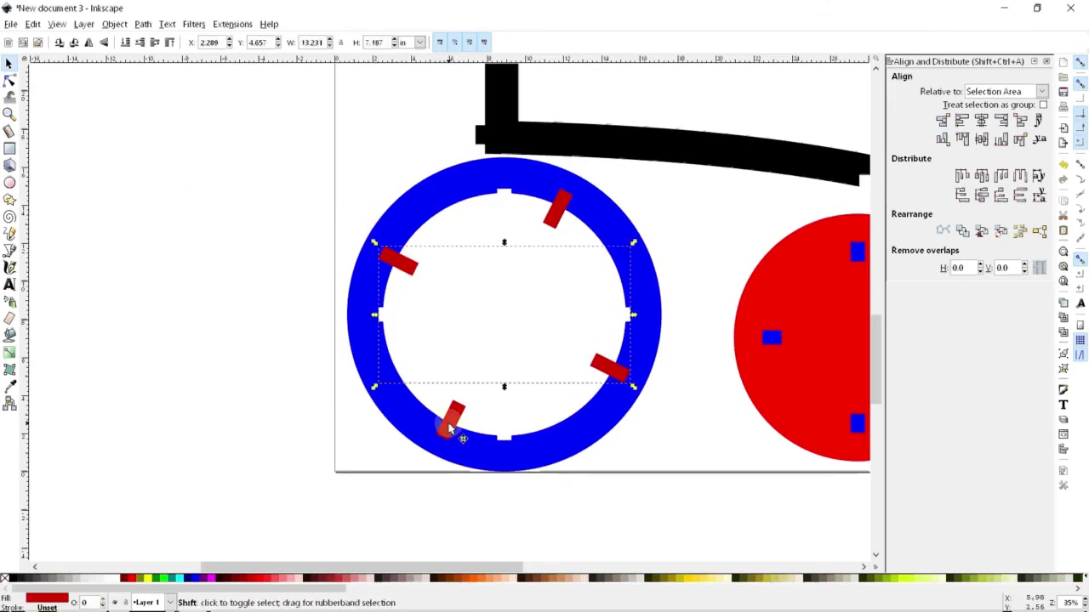
left_click(447, 427, "shift")
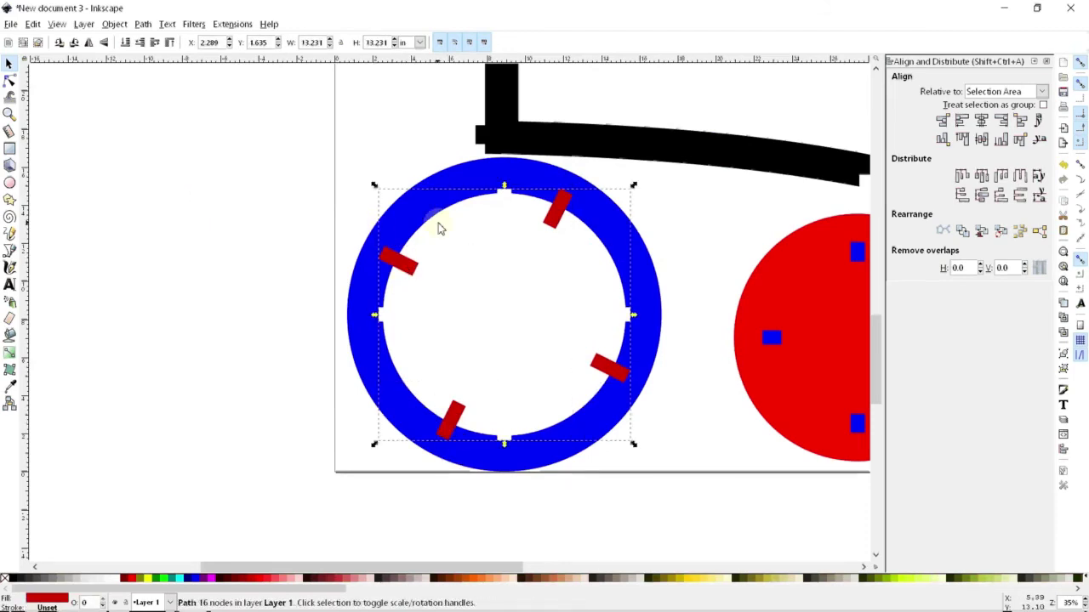
left_click(417, 201, "shift")
key("ctrl")
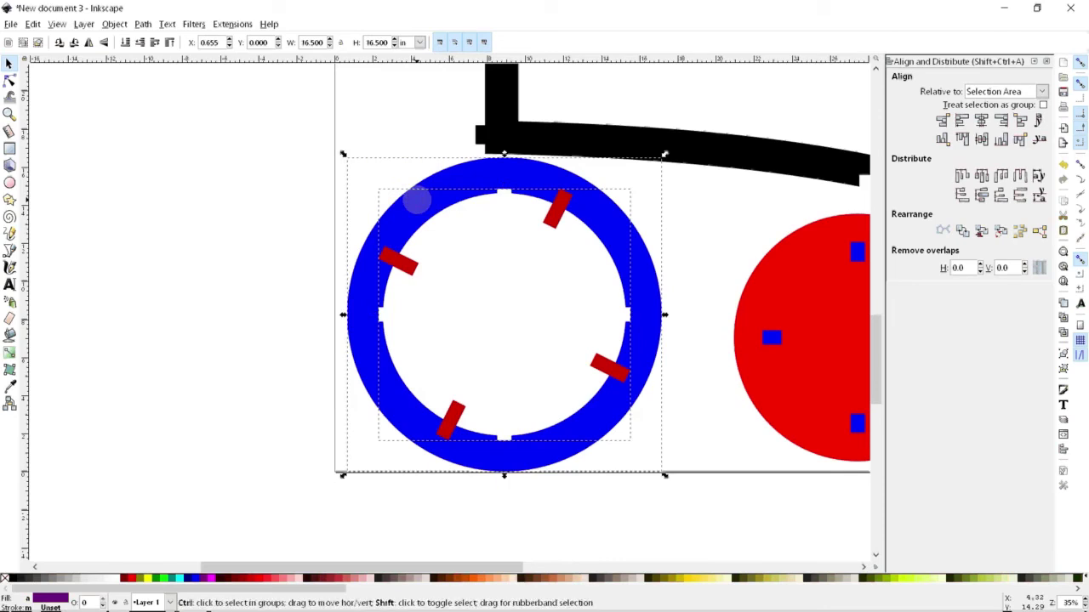
Step: Subtract the tilted bars from the ring for eight notches, then edit its nodes near the top
key("ctrl+minus")
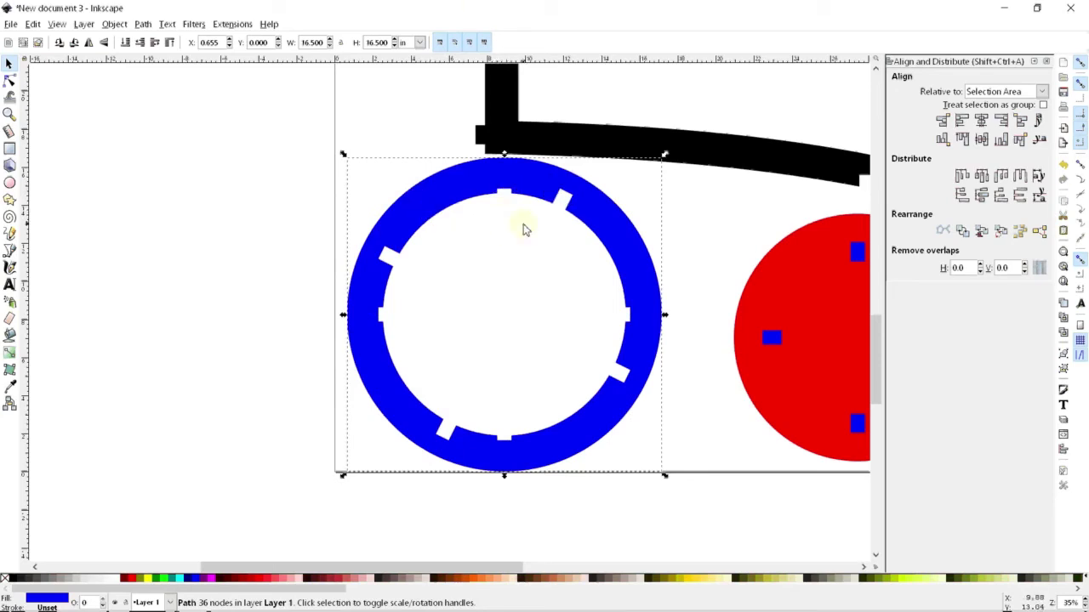
key("n")
scroll(521, 195, "up", 3)
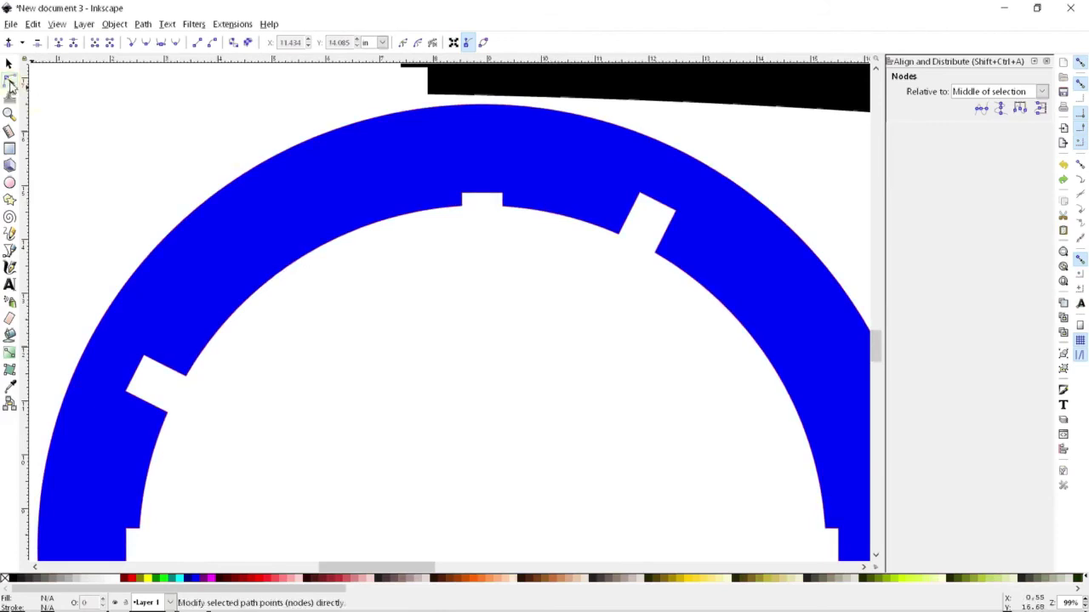
Step: Remove the top notch's inner-edge nodes and straighten its curved segment into a line
left_click(552, 217)
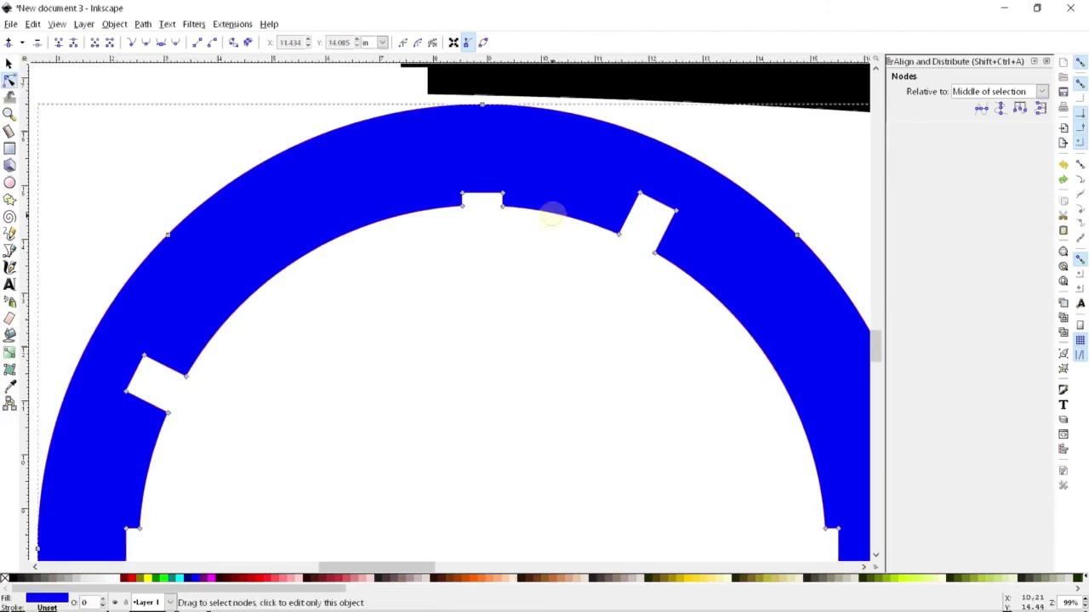
left_click(558, 219)
key("Delete")
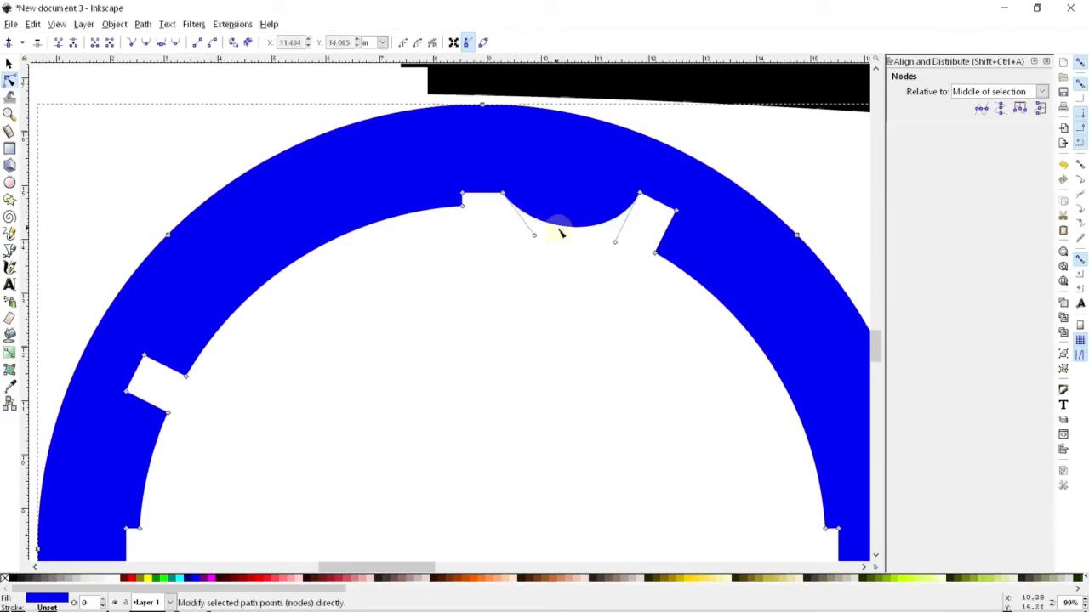
left_click(565, 224)
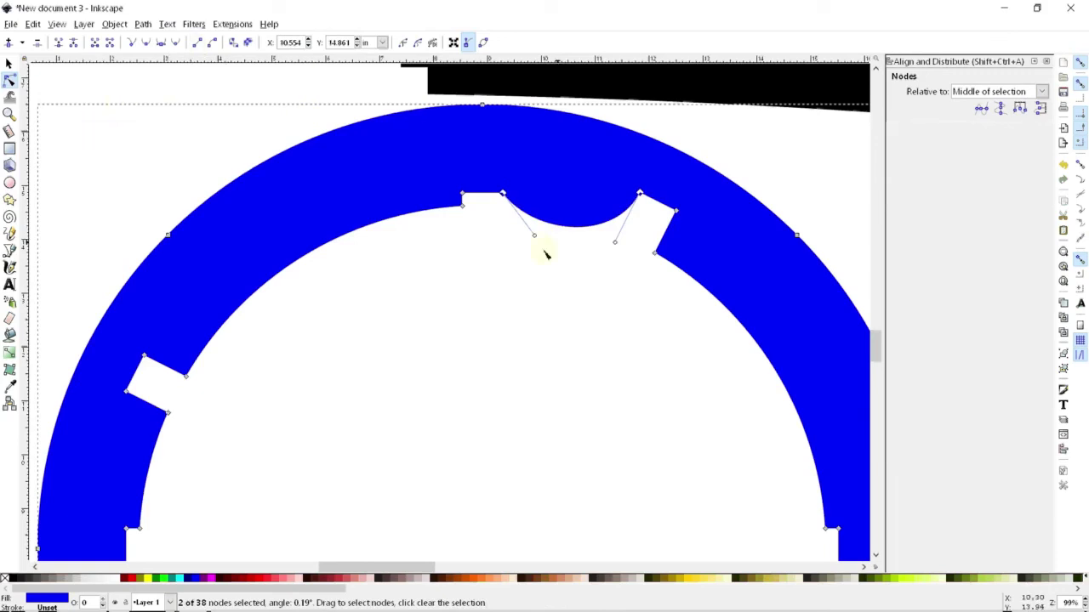
left_click(196, 43)
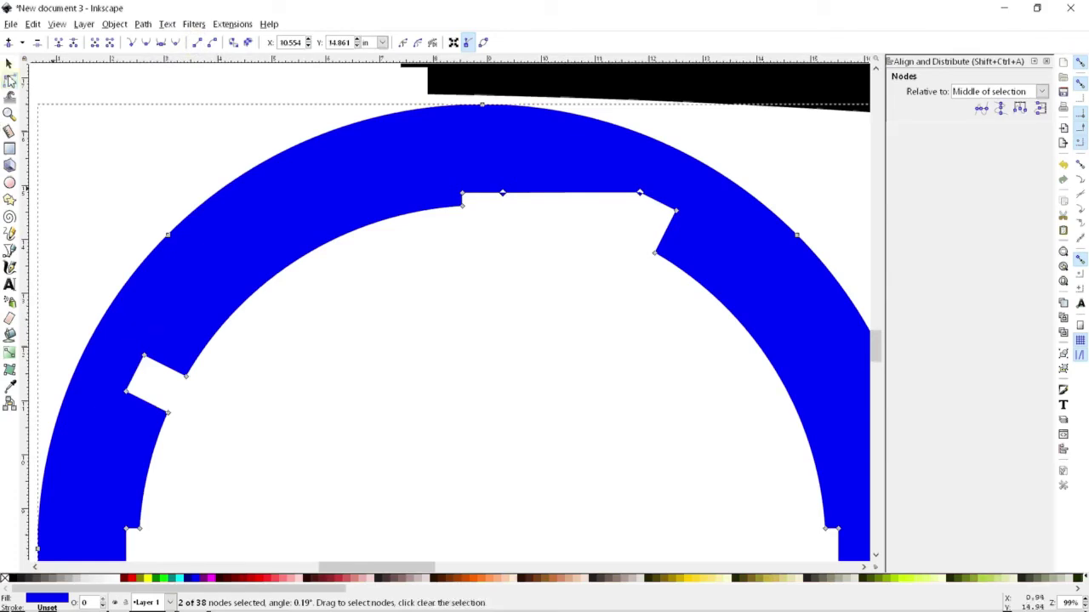
left_click(9, 63)
left_click(97, 141)
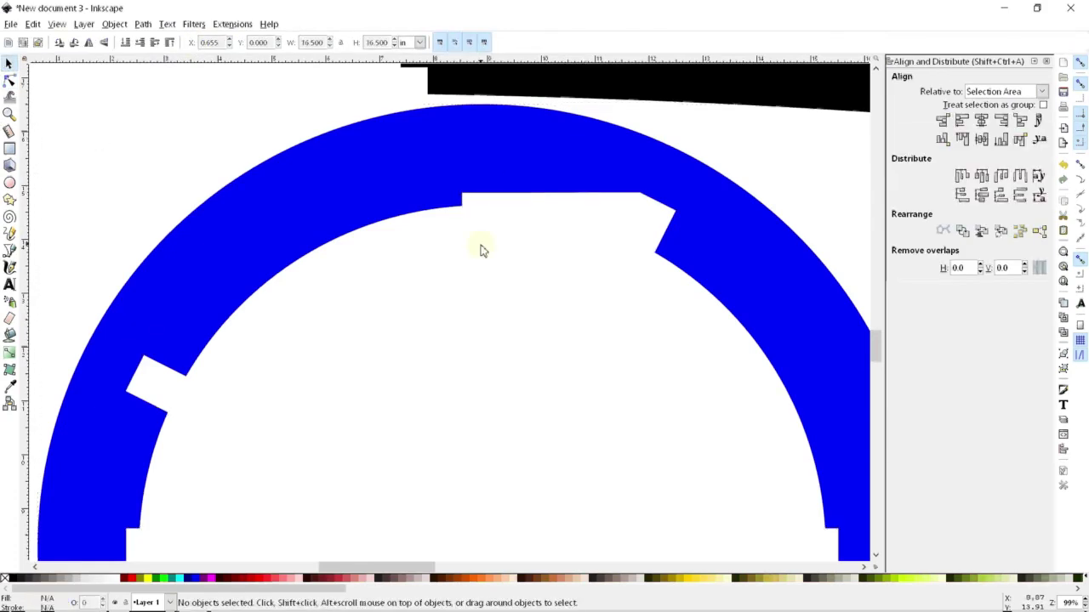
scroll(481, 249, "down", 3)
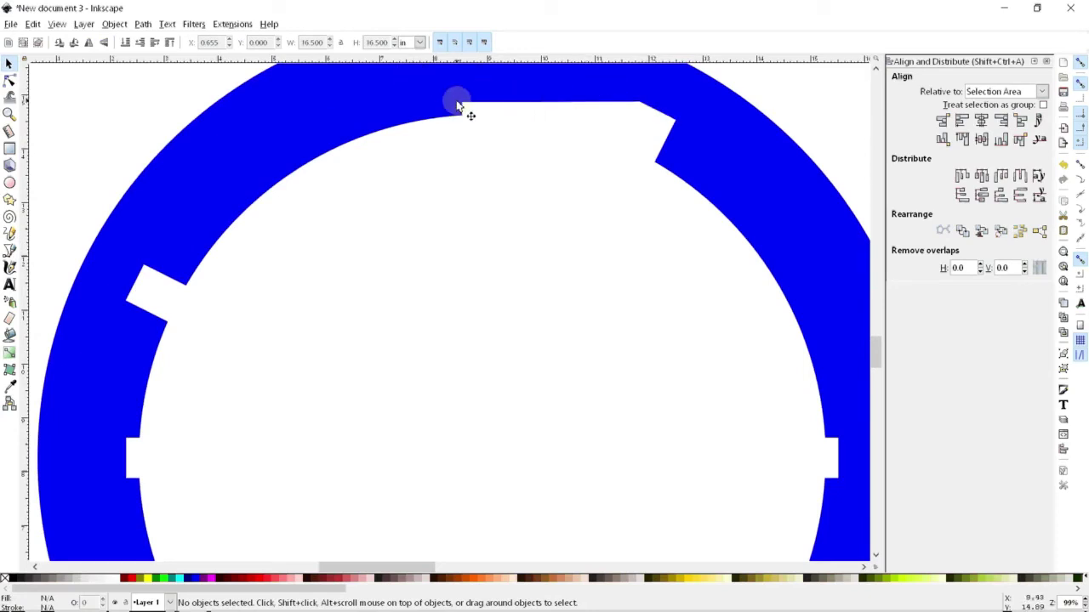
scroll(122, 381, "down", 3)
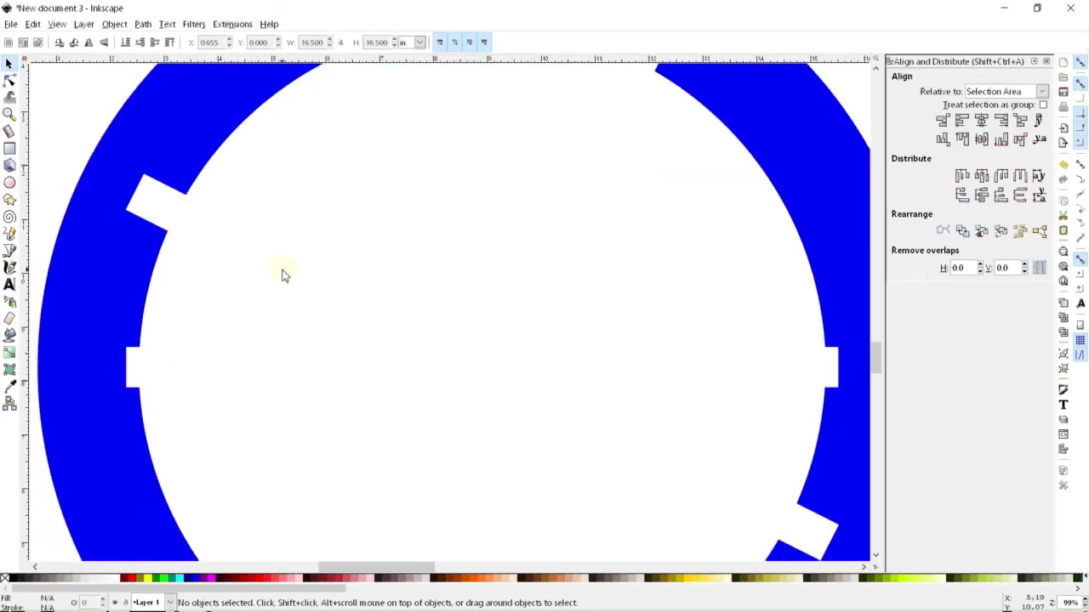
scroll(298, 264, "down", 1)
Step: Delete the inner-edge segment nodes at the left, right and bottom notches
key("n")
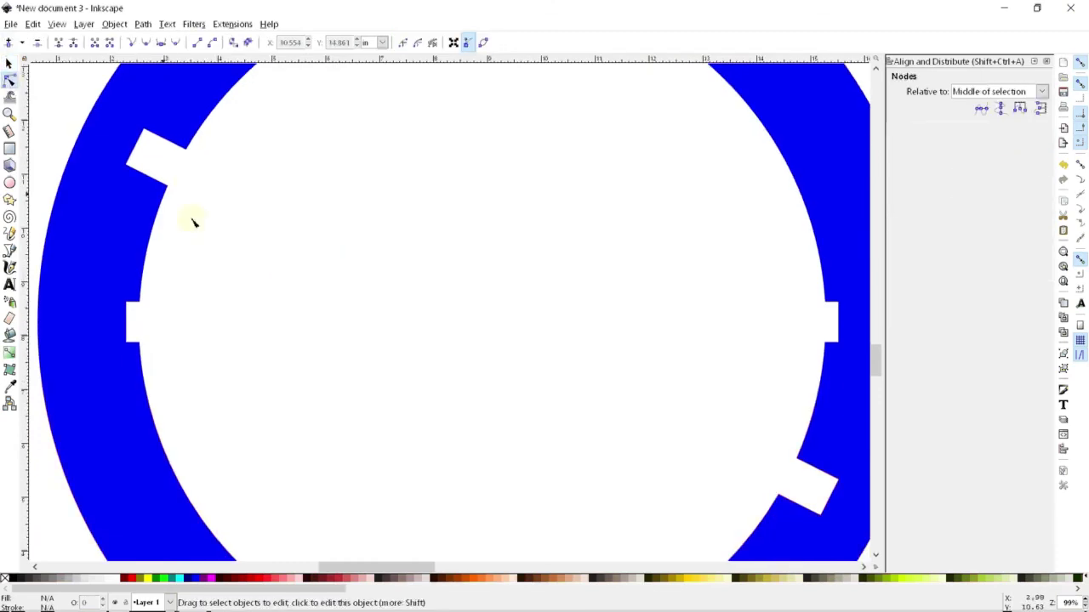
left_click(152, 238)
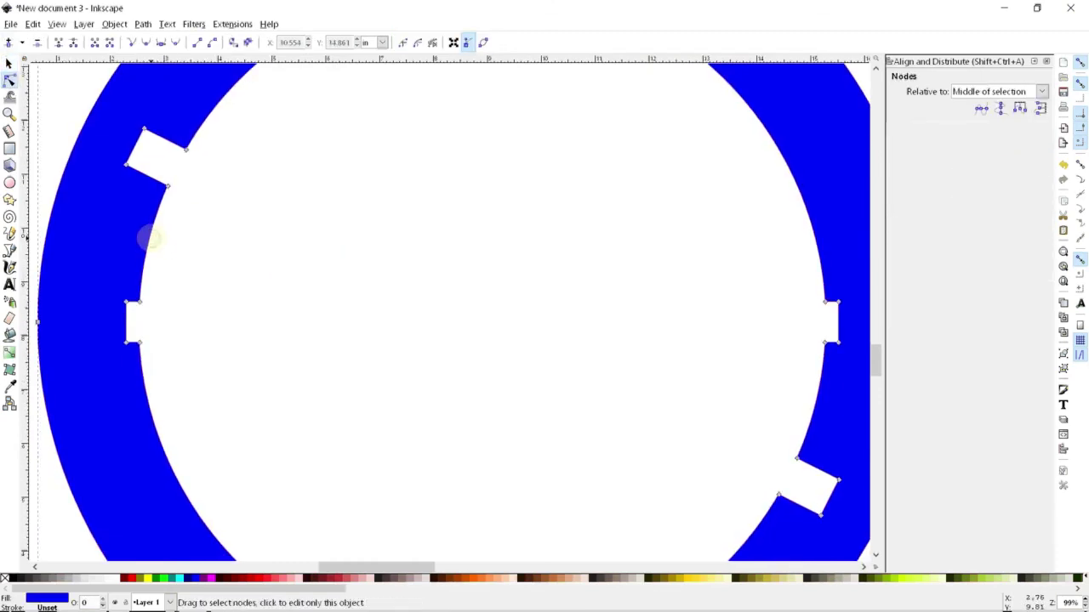
left_click(151, 238)
scroll(284, 297, "down", 1)
key("Delete")
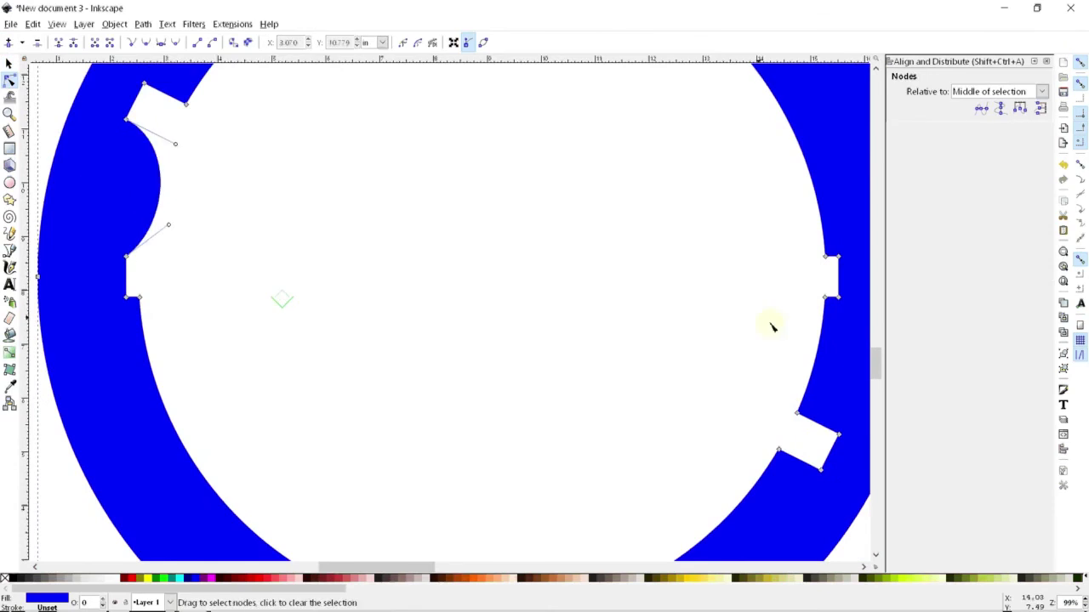
left_click(831, 348)
key("Delete")
scroll(554, 359, "down", 3)
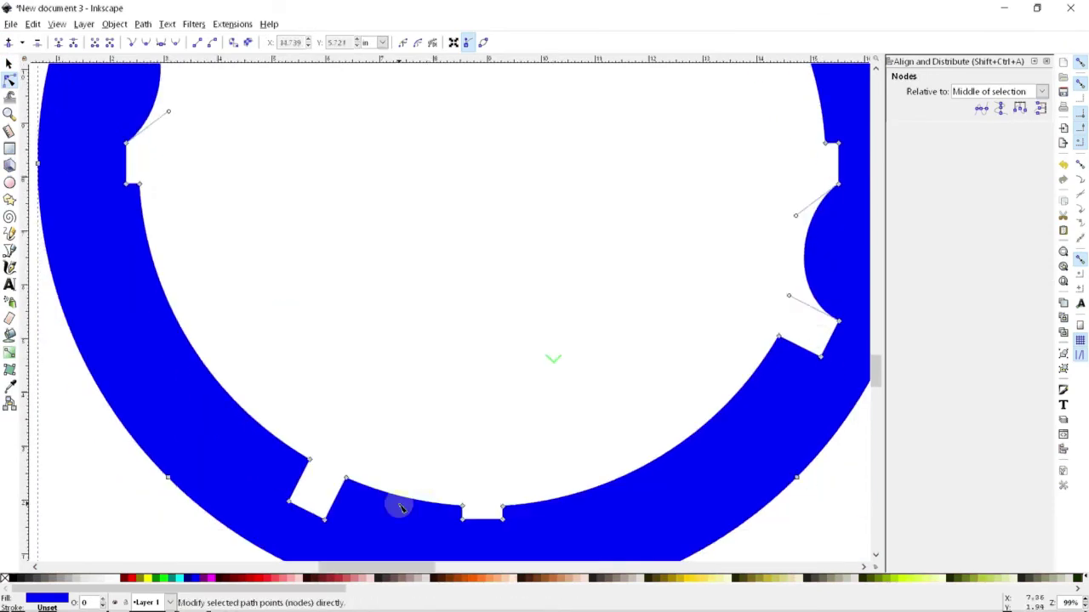
left_click(400, 507)
key("Delete")
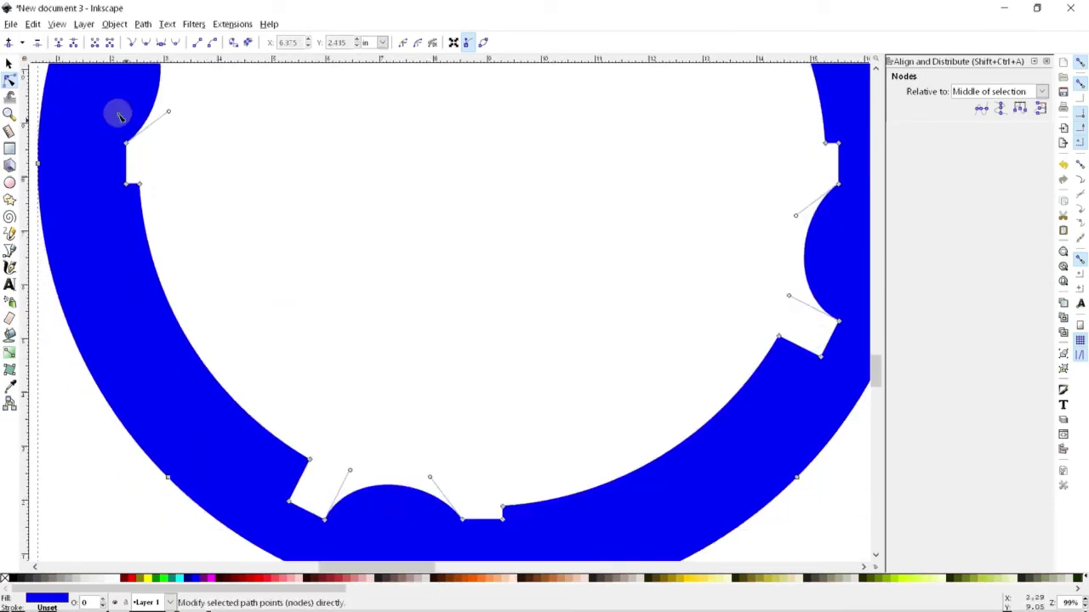
Step: Straighten the left, bottom and right notches' curved segments into lines, then deselect the ring
left_click(153, 100)
key("shift+l")
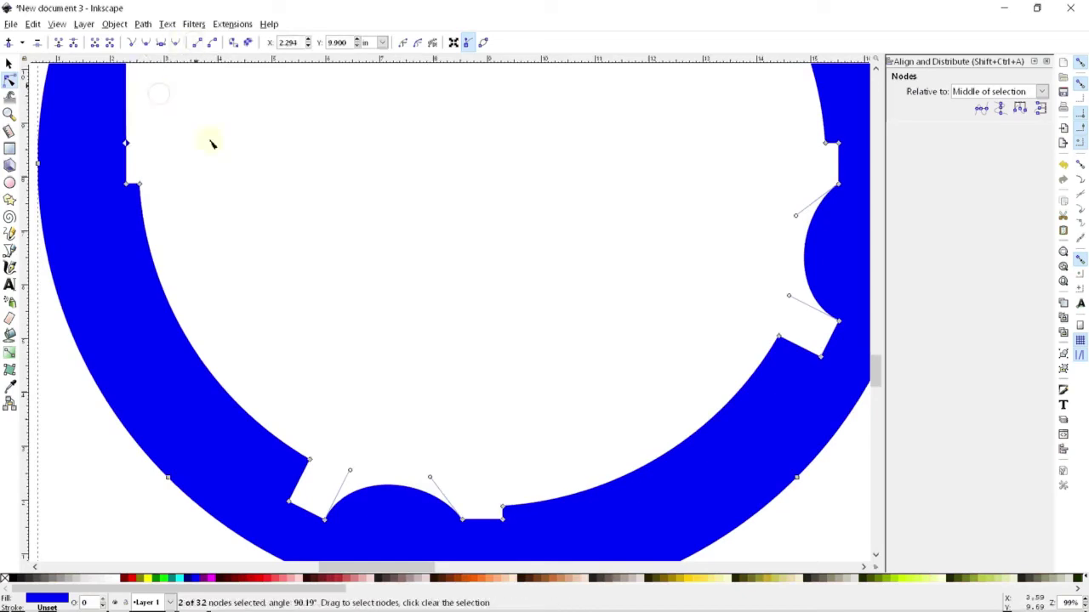
left_click(413, 493)
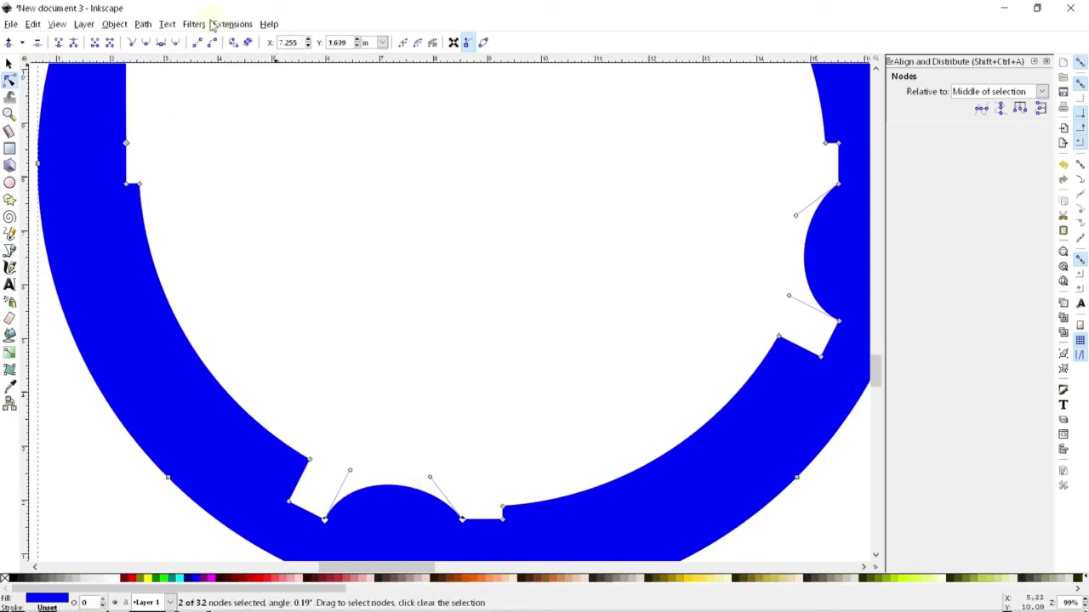
left_click(196, 43)
left_click(804, 247)
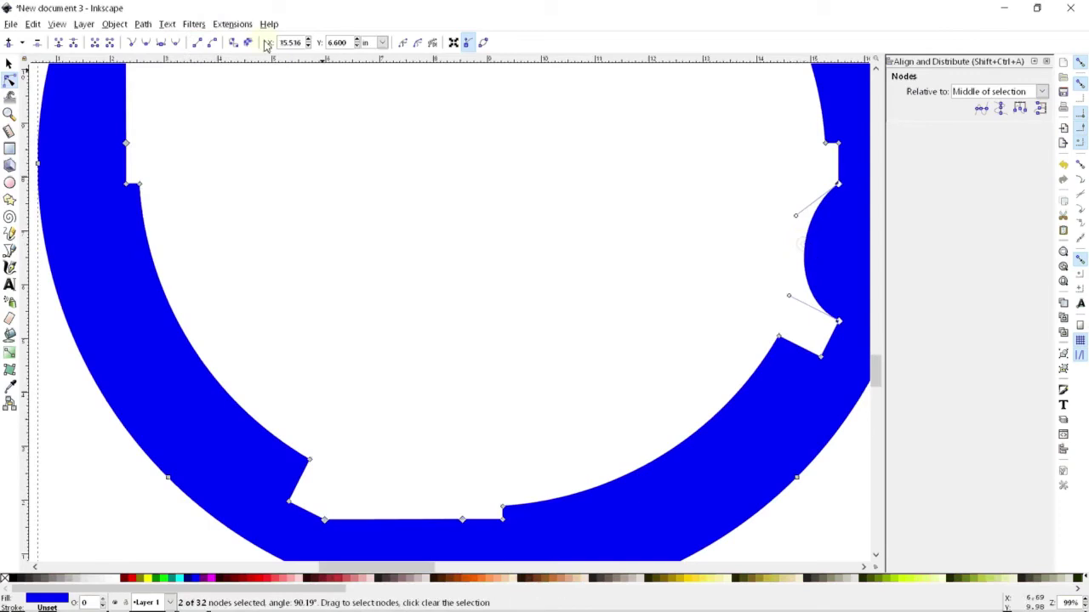
left_click(197, 43)
scroll(415, 325, "down", 3, "ctrl")
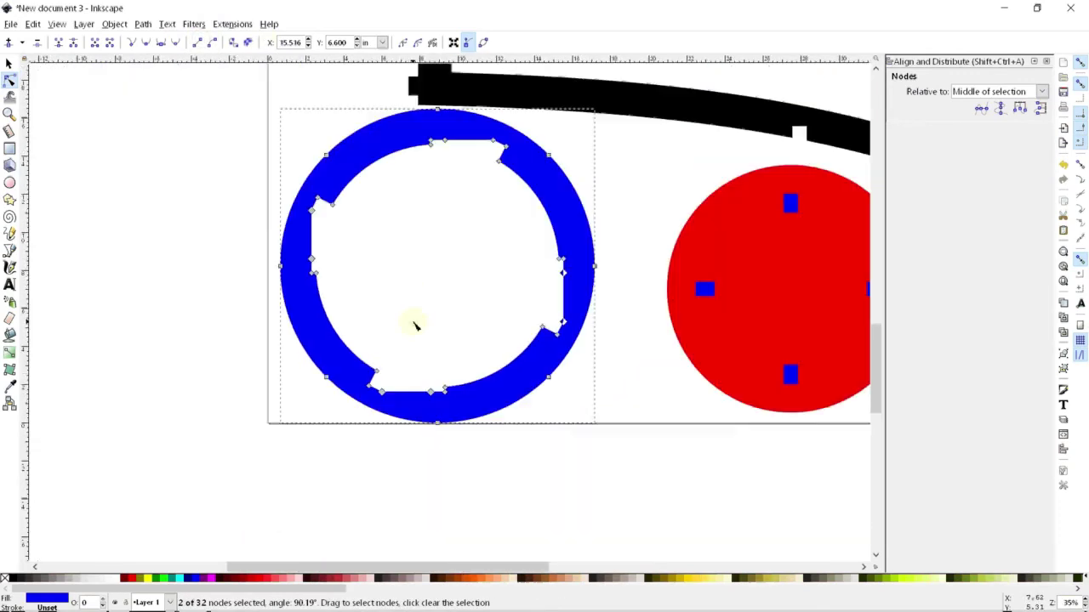
left_click(8, 63)
left_click(210, 172)
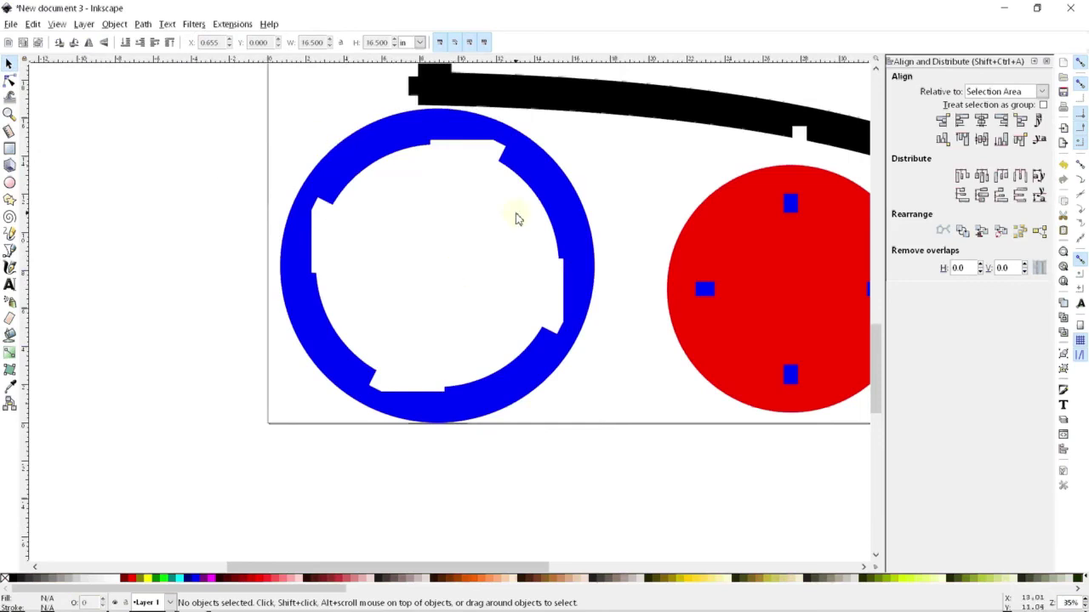
scroll(516, 218, "up", 5)
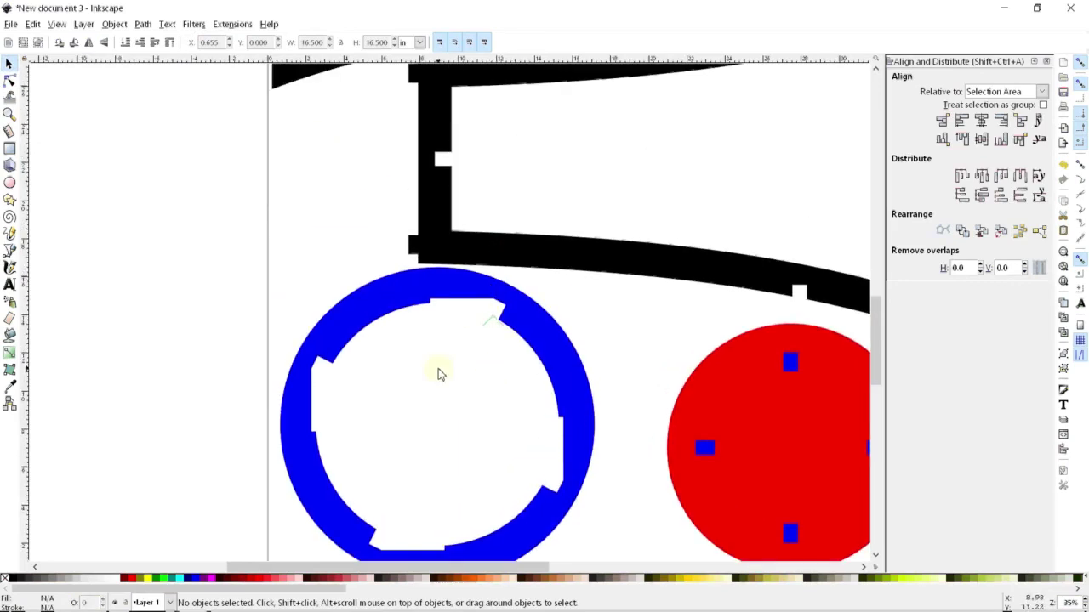
Step: Zoom out to the whole page, then zoom in to about 280% on the black frame's slot
scroll(439, 375, "down", 1)
scroll(377, 382, "down", 3)
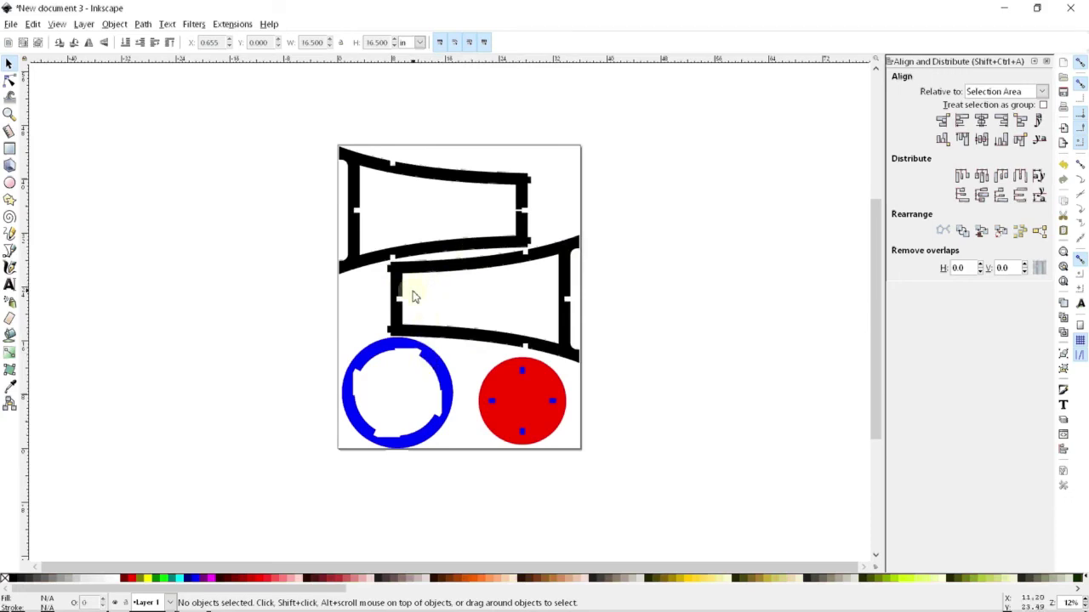
scroll(408, 308, "up", 5)
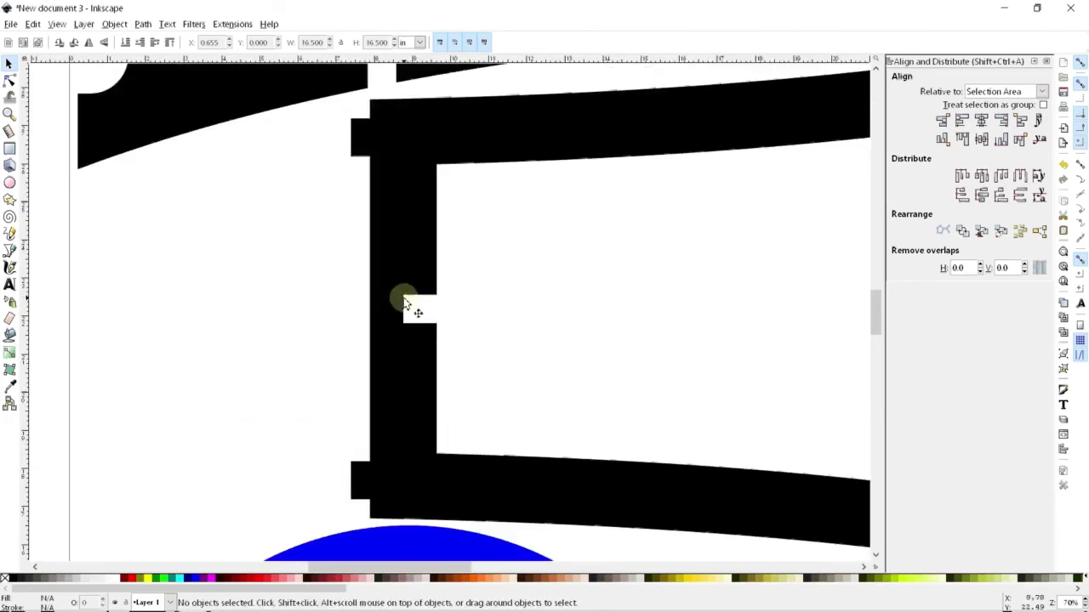
scroll(404, 305, "up", 1)
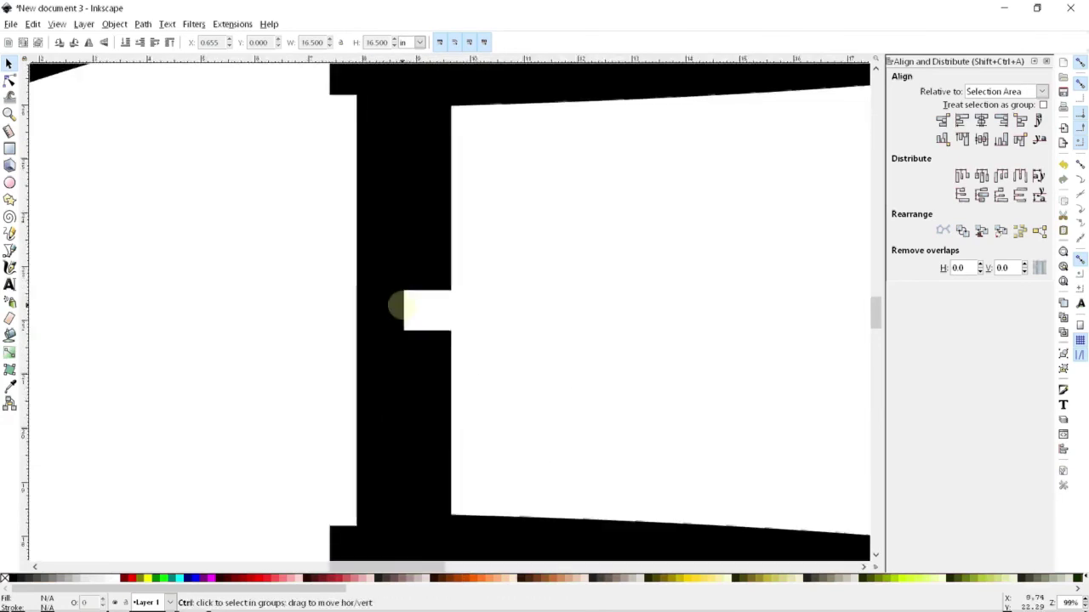
scroll(398, 304, "up", 3)
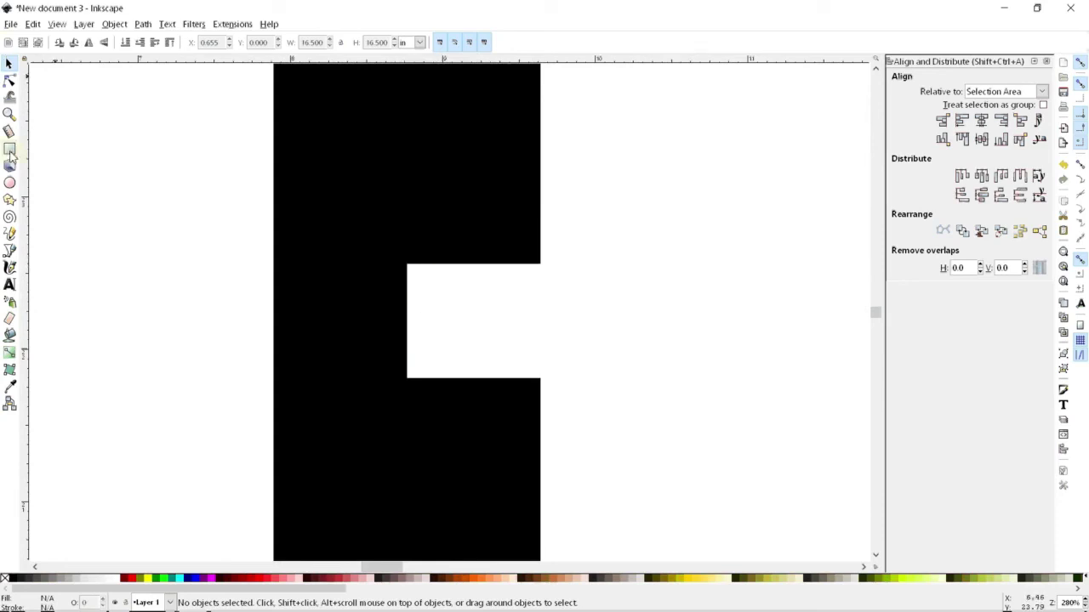
Step: Draw a small red circle with the Ellipse tool and size it to 0.250 in wide and high
left_click(11, 182)
left_click_drag(511, 278, 490, 293)
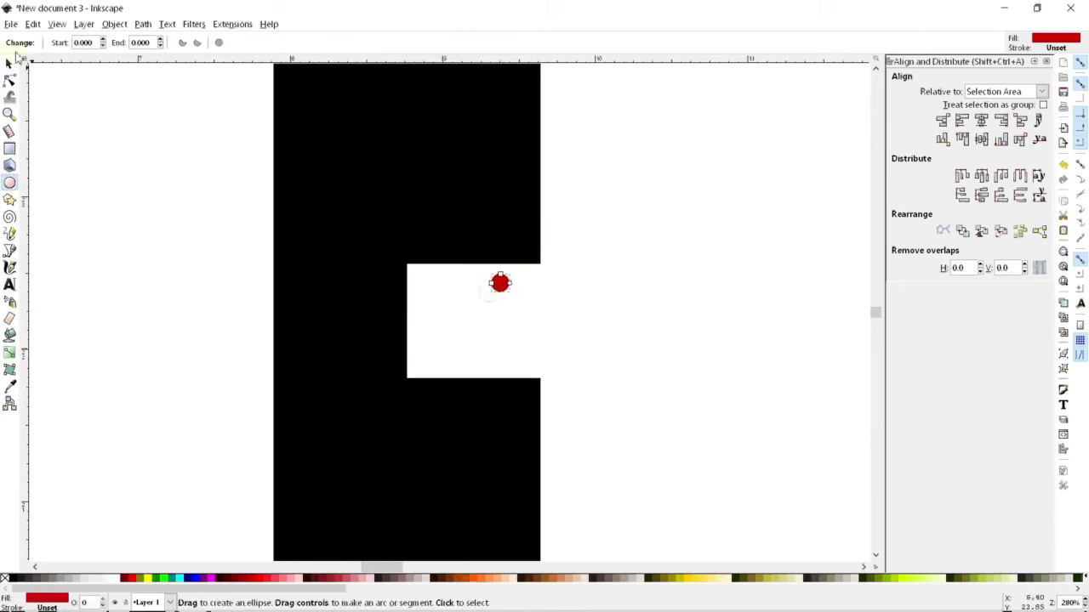
left_click(10, 63)
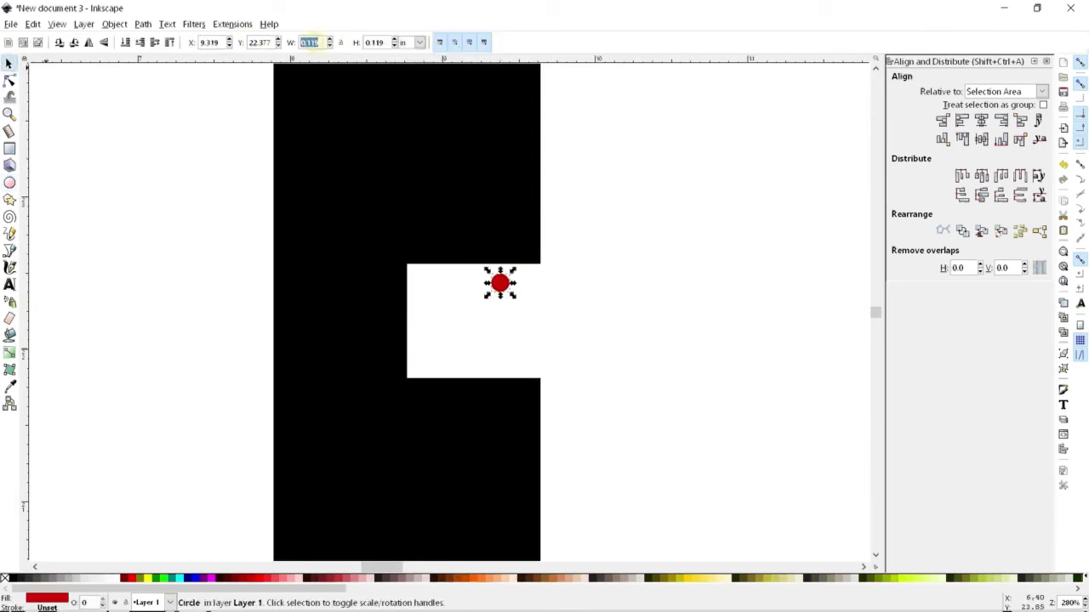
key("Tab")
type(".25")
key("Return")
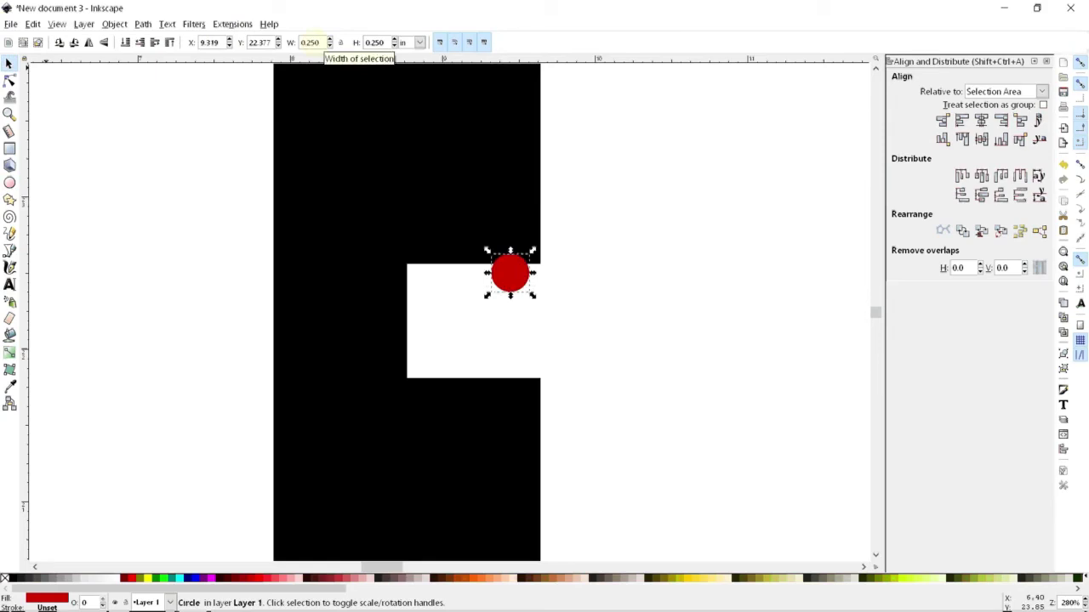
Step: Move the red circle to the inner corner of the black frame's slot
left_click(156, 167)
left_click_drag(511, 278, 427, 287)
left_click(414, 274)
left_click(412, 272)
left_click(409, 285)
Step: Snap the red circle onto the slot's upper corner and paste a copy at the lower corner
scroll(432, 320, "down", 3)
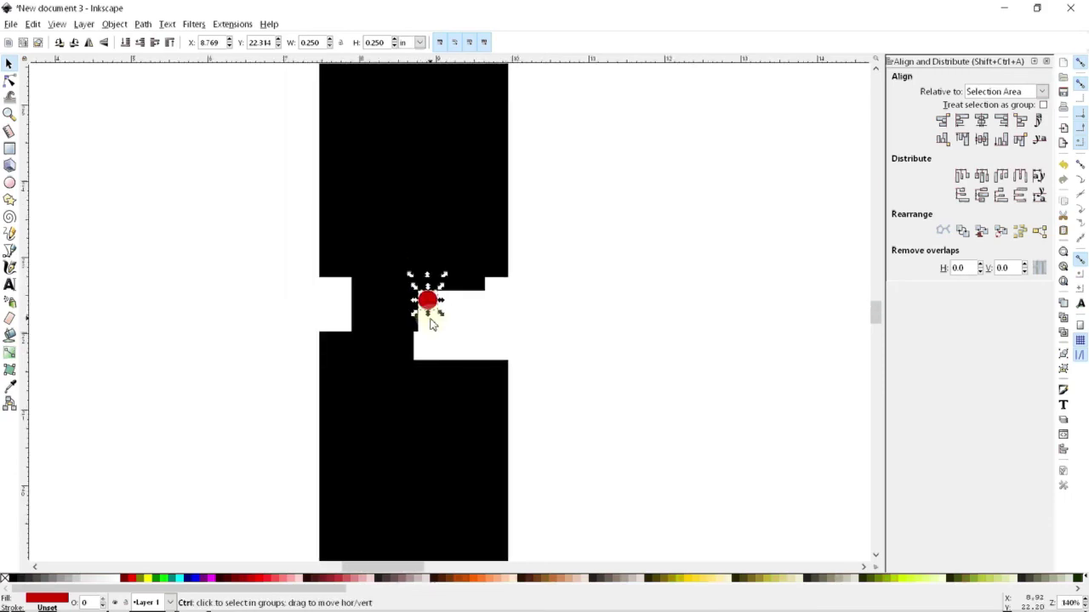
scroll(472, 204, "up", 3)
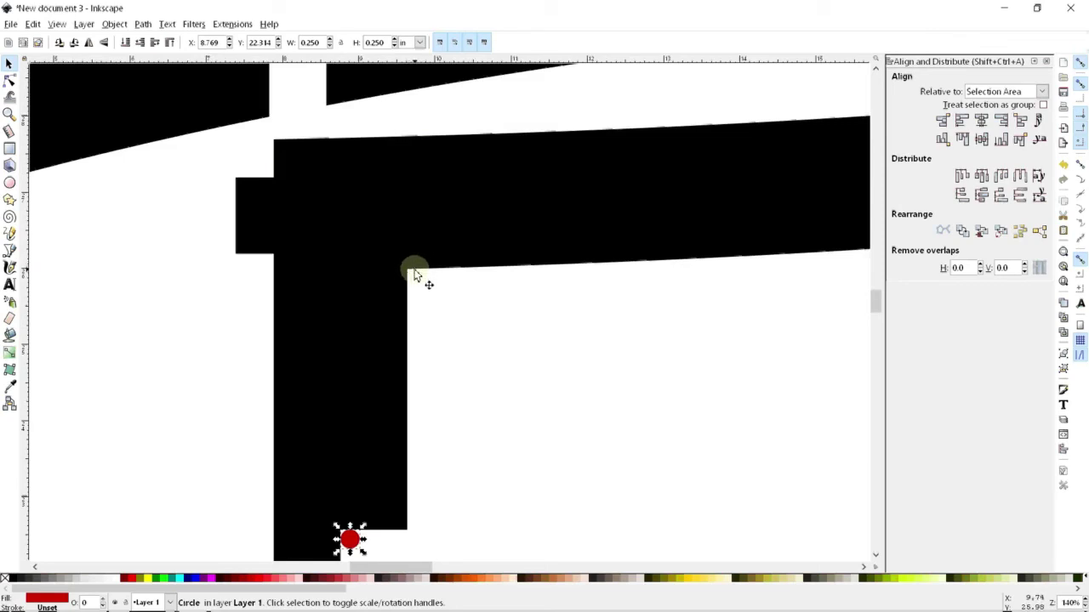
scroll(417, 275, "down", 8)
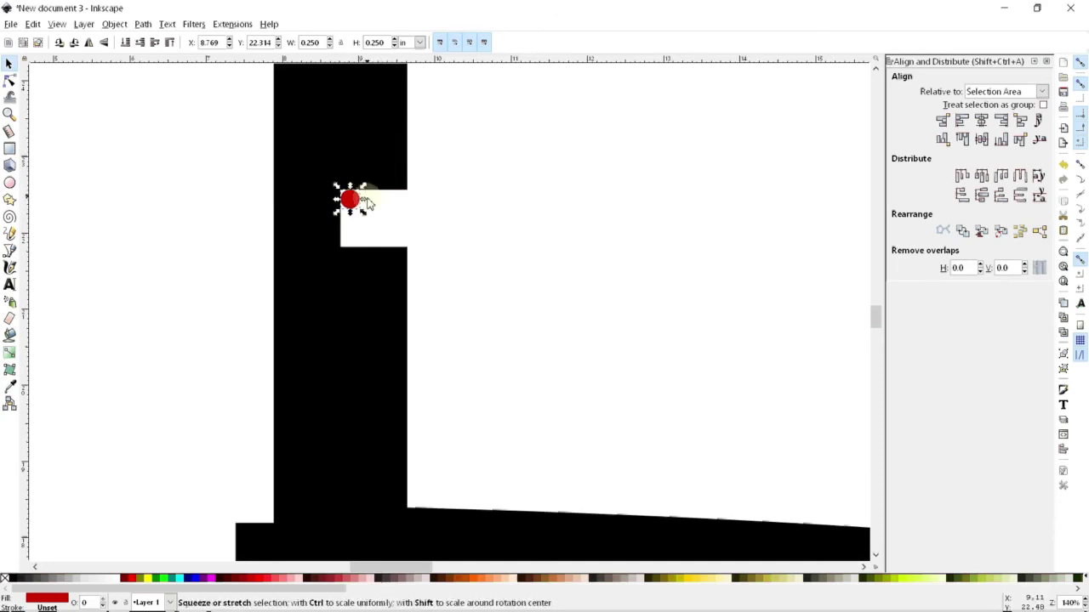
scroll(367, 203, "up", 3)
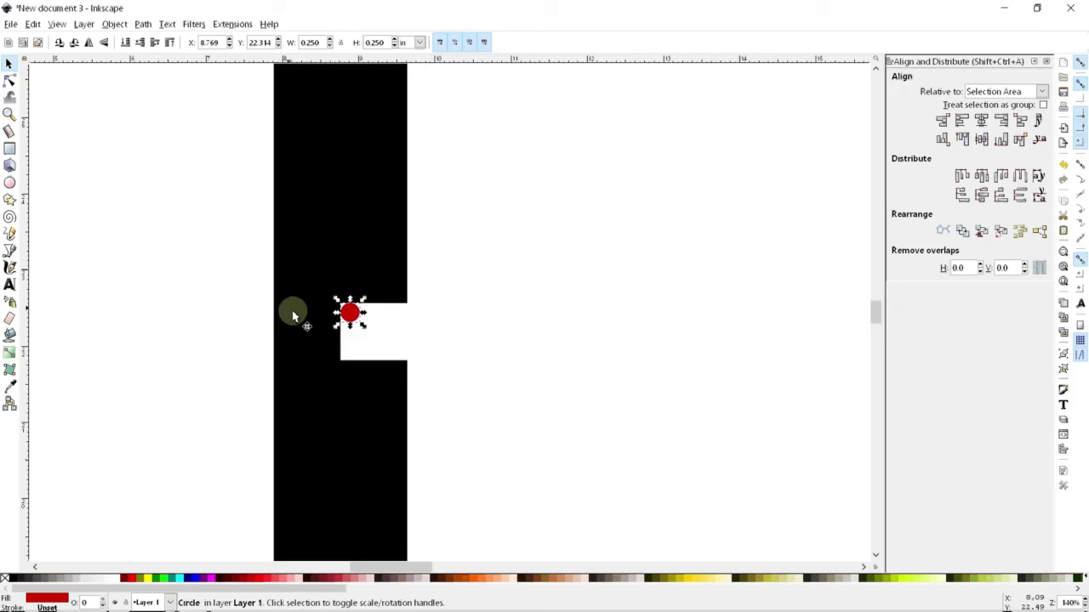
scroll(317, 311, "up", 4)
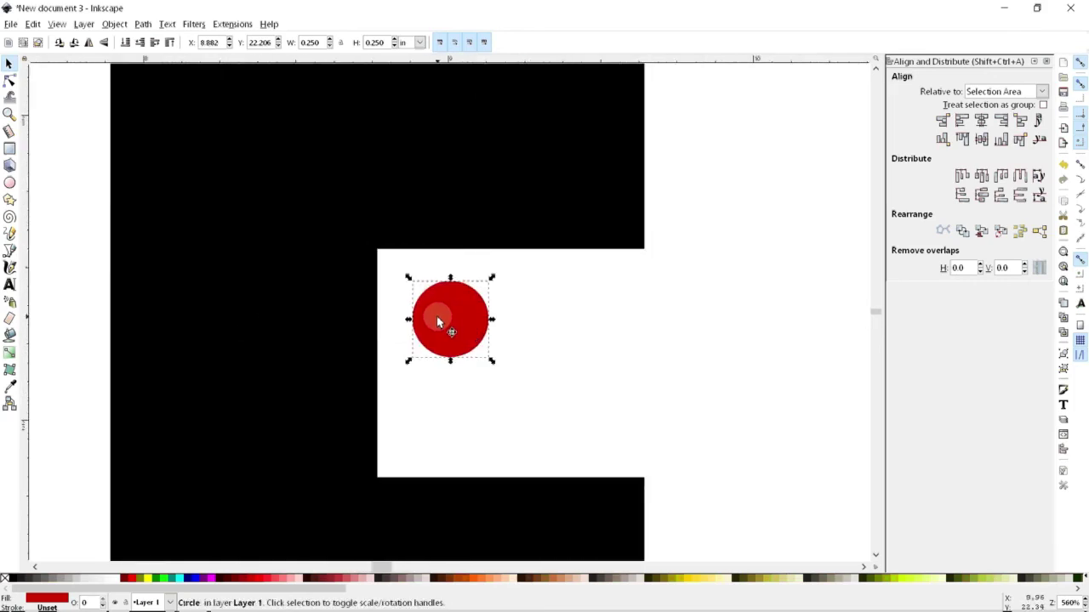
left_click_drag(470, 302, 412, 312)
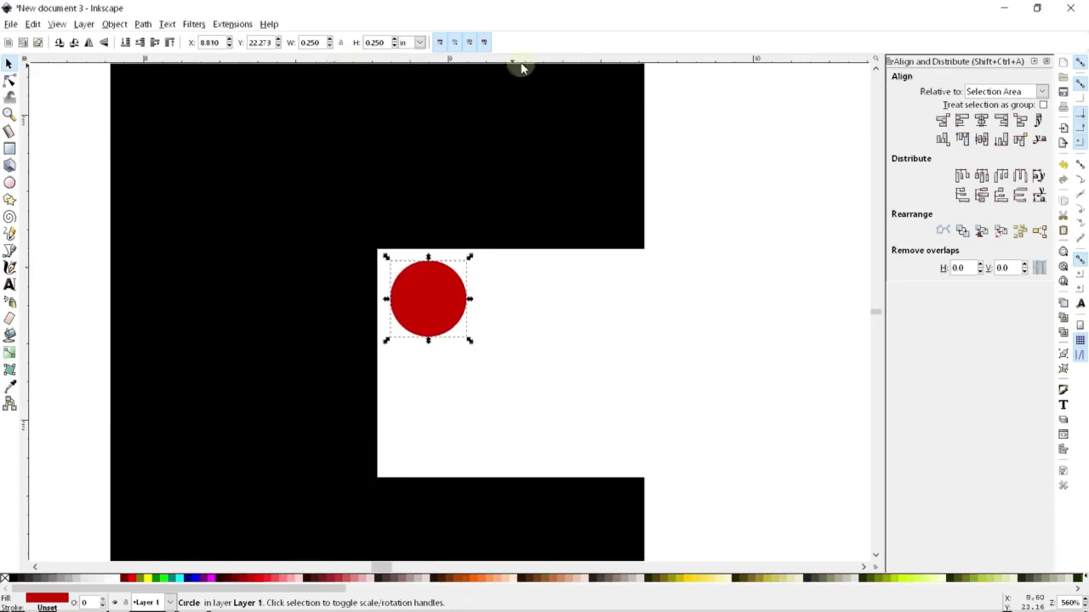
left_click(1063, 165)
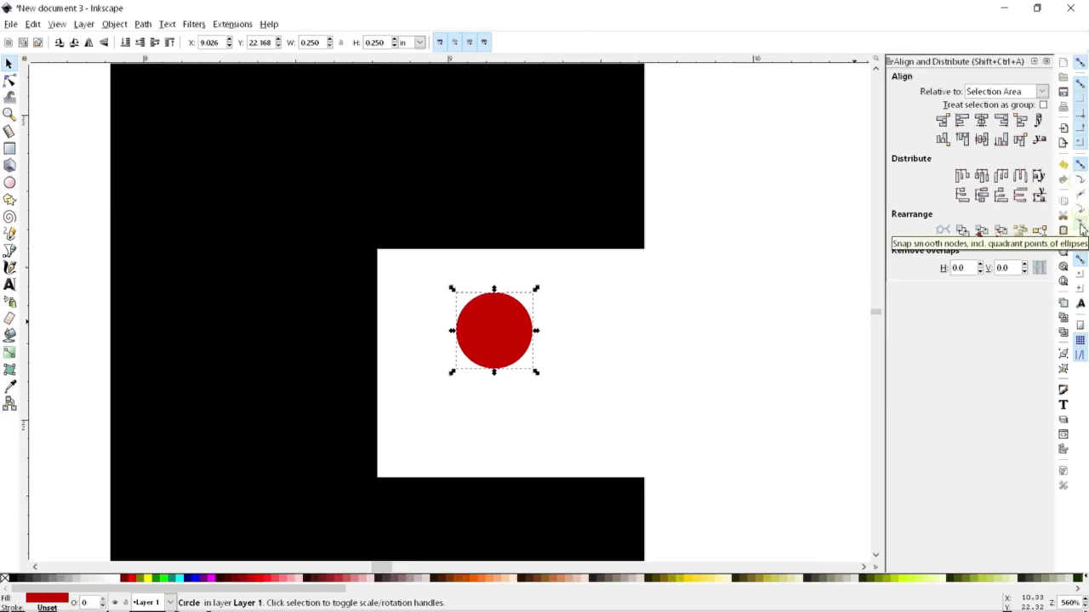
left_click_drag(481, 342, 463, 307)
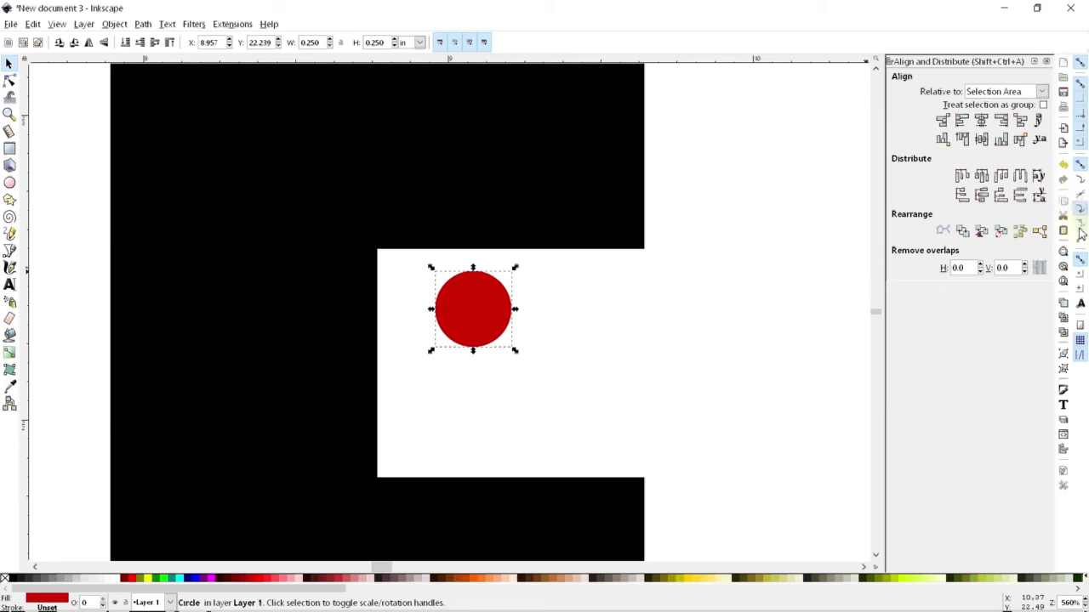
left_click_drag(479, 310, 425, 252)
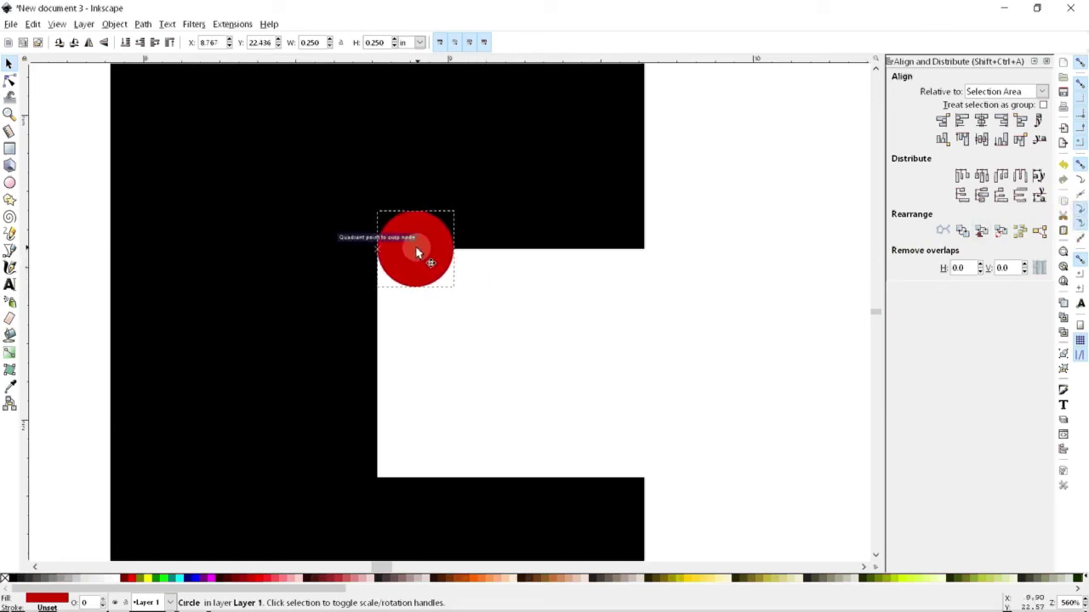
left_click_drag(417, 252, 417, 253)
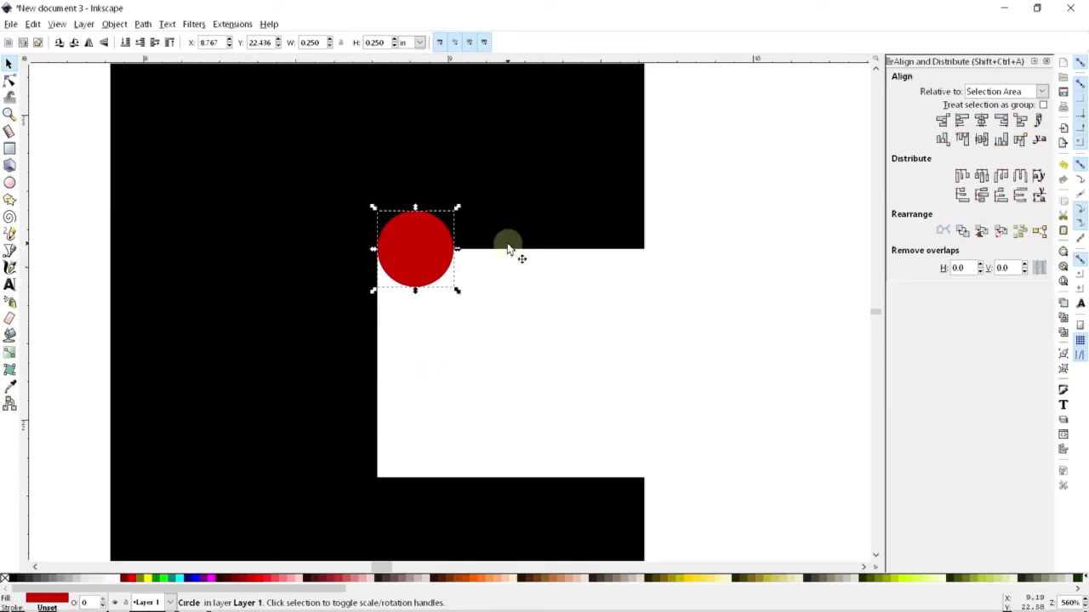
key("ctrl+c")
key("ctrl+v")
left_click_drag(541, 299, 424, 471)
Step: Subtract both red circles from the black frame piece with Path > Difference
left_click(432, 272)
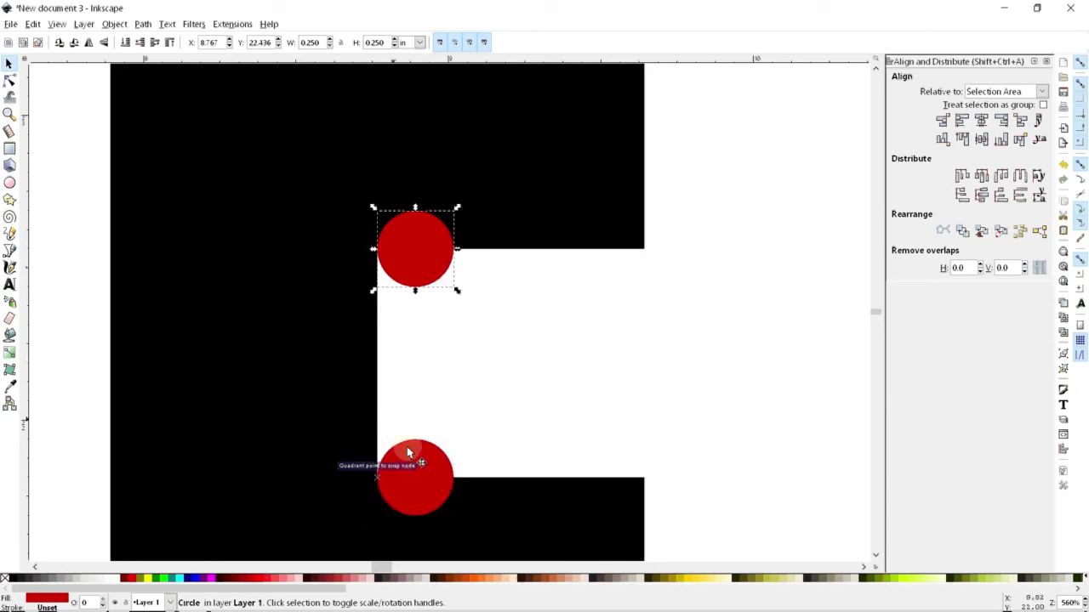
left_click(409, 453, "shift")
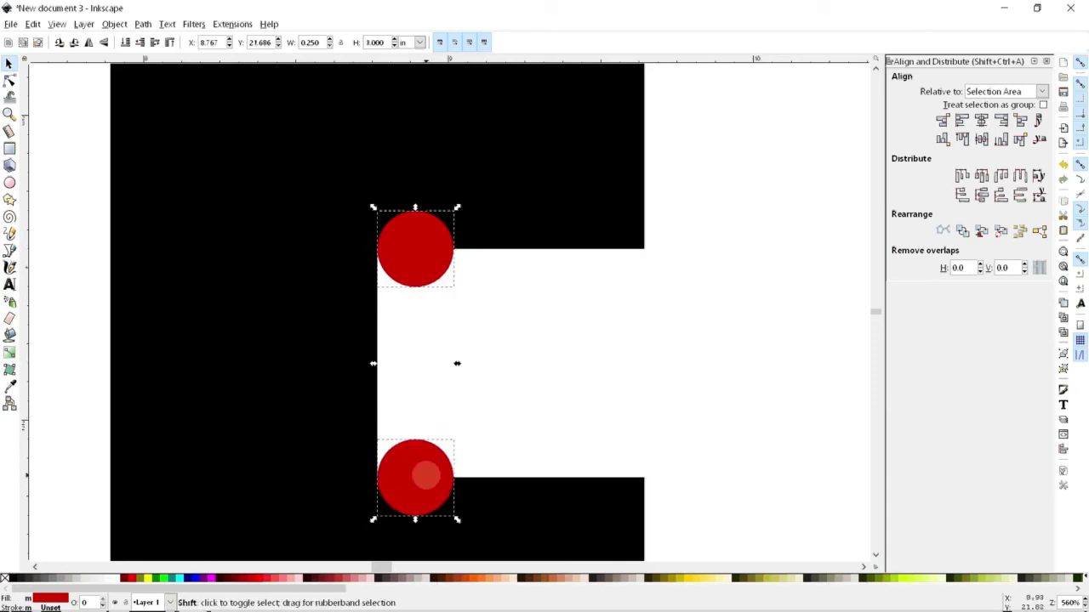
left_click(278, 317, "shift")
key("ctrl+minus")
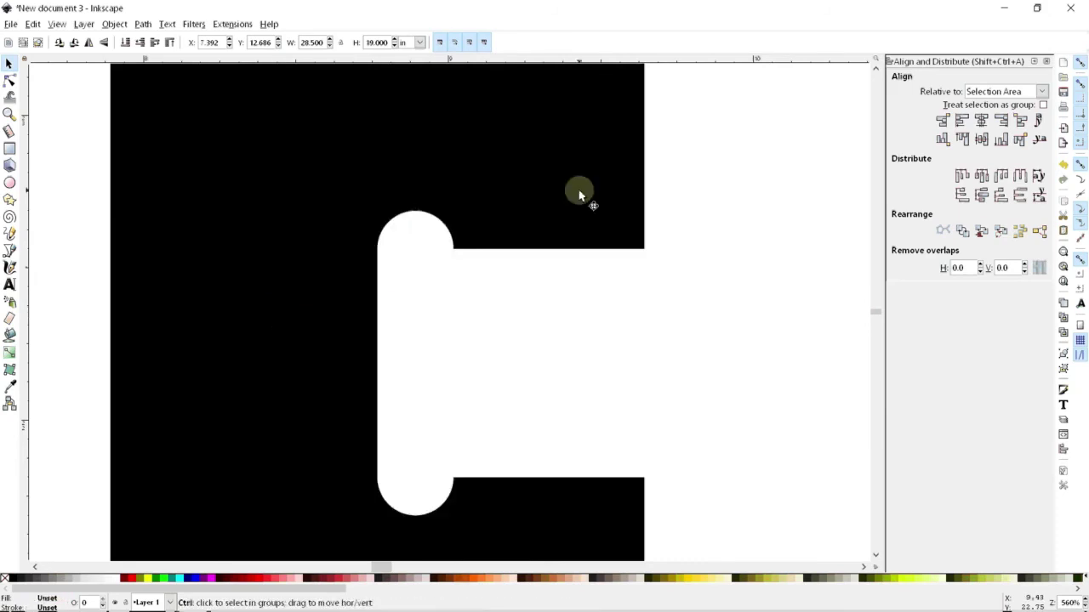
scroll(579, 195, "down", 3)
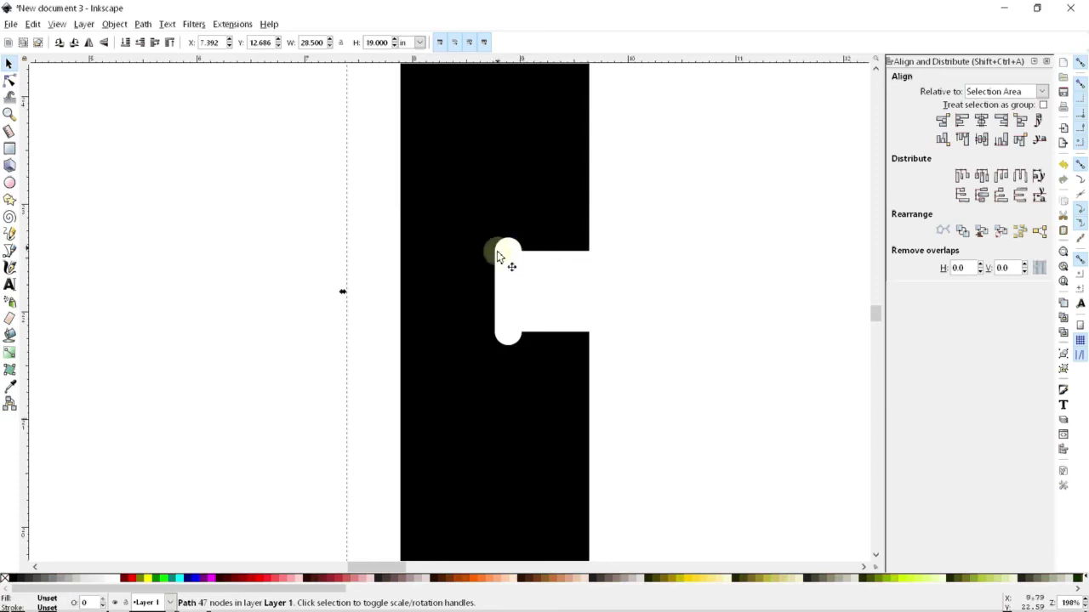
key("ctrl+z")
key("ctrl+shift+z")
scroll(502, 289, "down", 6)
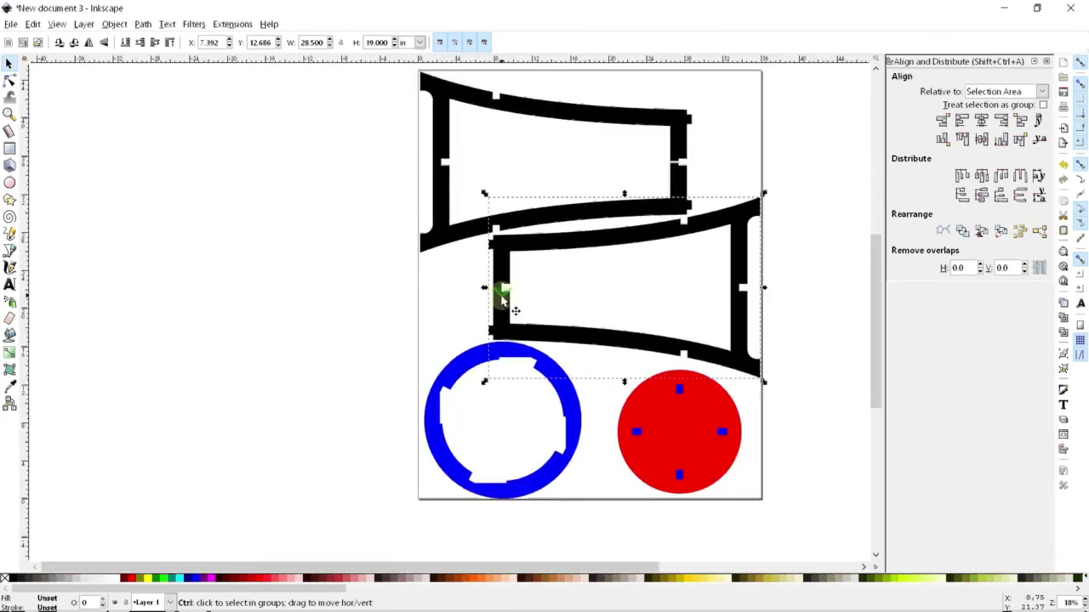
scroll(502, 289, "up", 2)
scroll(501, 289, "up", 4)
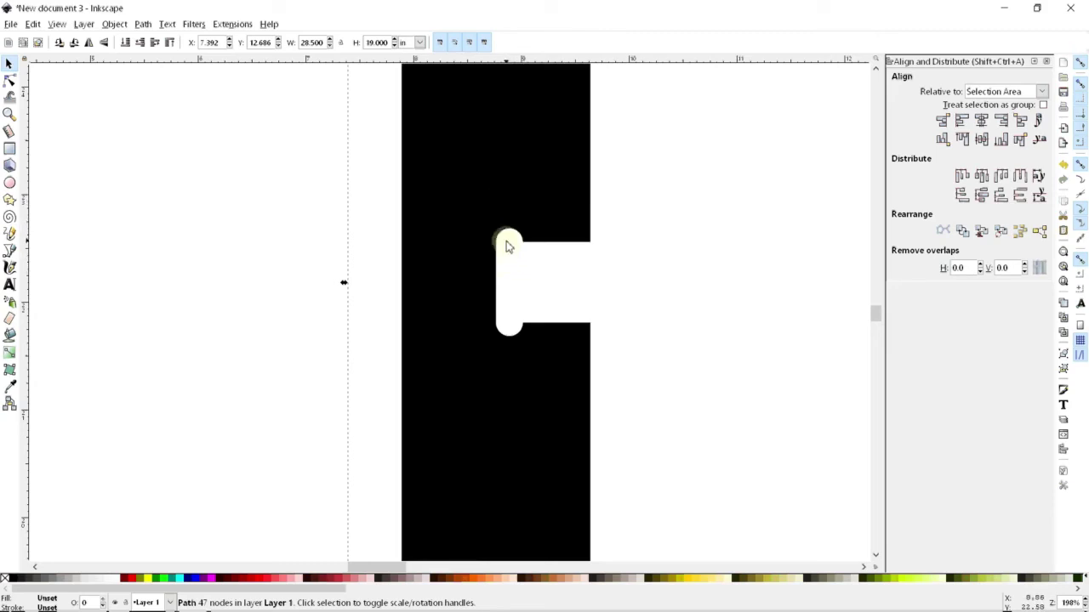
scroll(505, 247, "down", 4)
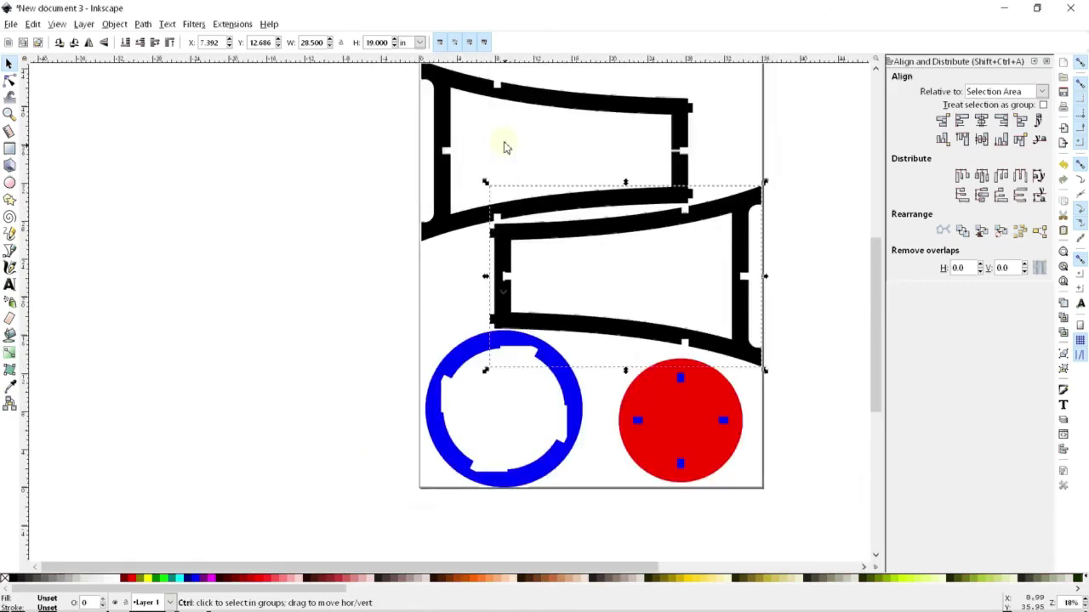
scroll(515, 142, "up", 3)
scroll(521, 141, "up", 4)
Step: Place the red circle and a duplicate on the notch's left and right inner corners
left_click(521, 139)
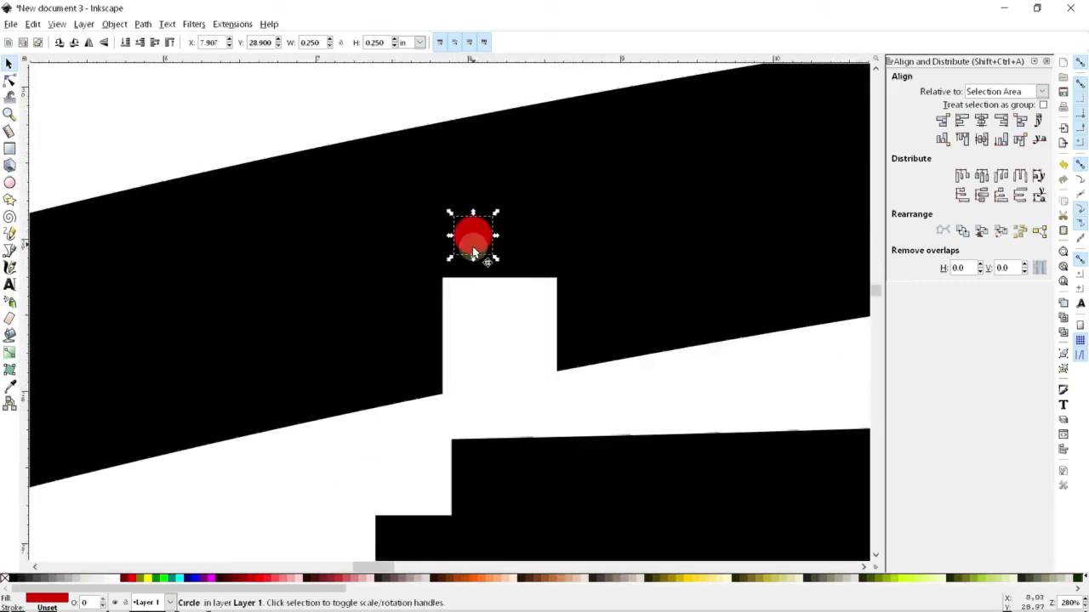
left_click_drag(470, 235, 562, 301)
key("ctrl+d")
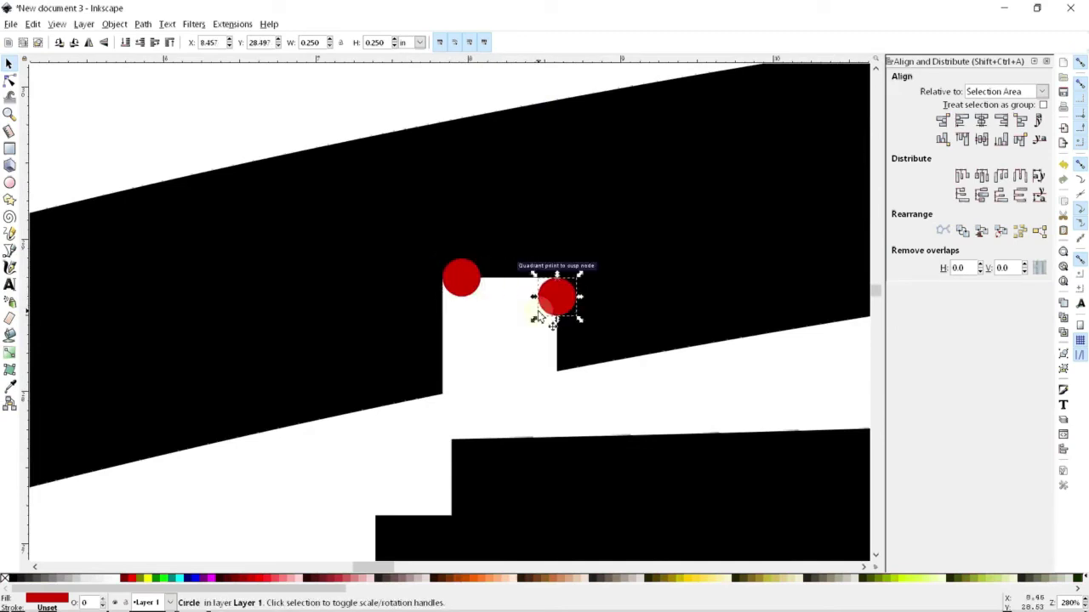
left_click_drag(466, 282, 443, 298)
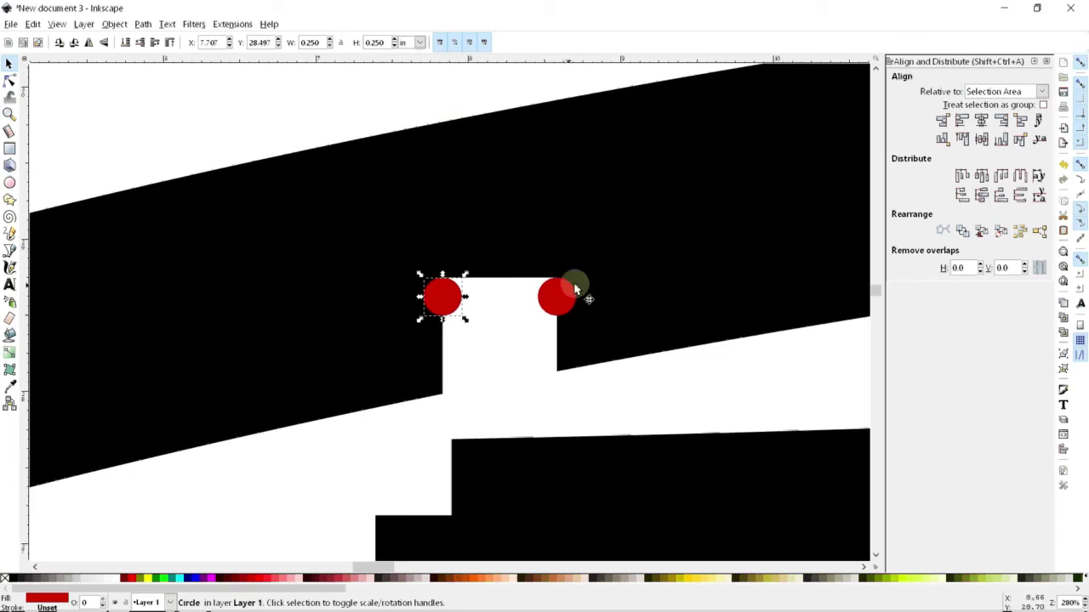
scroll(417, 276, "down", 5)
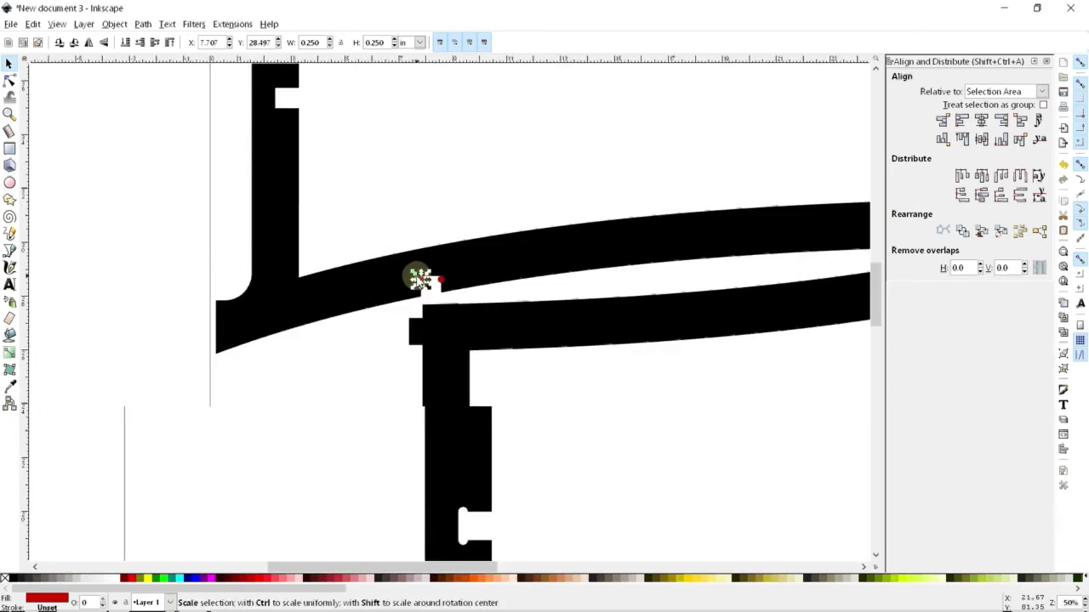
scroll(417, 281, "up", 4)
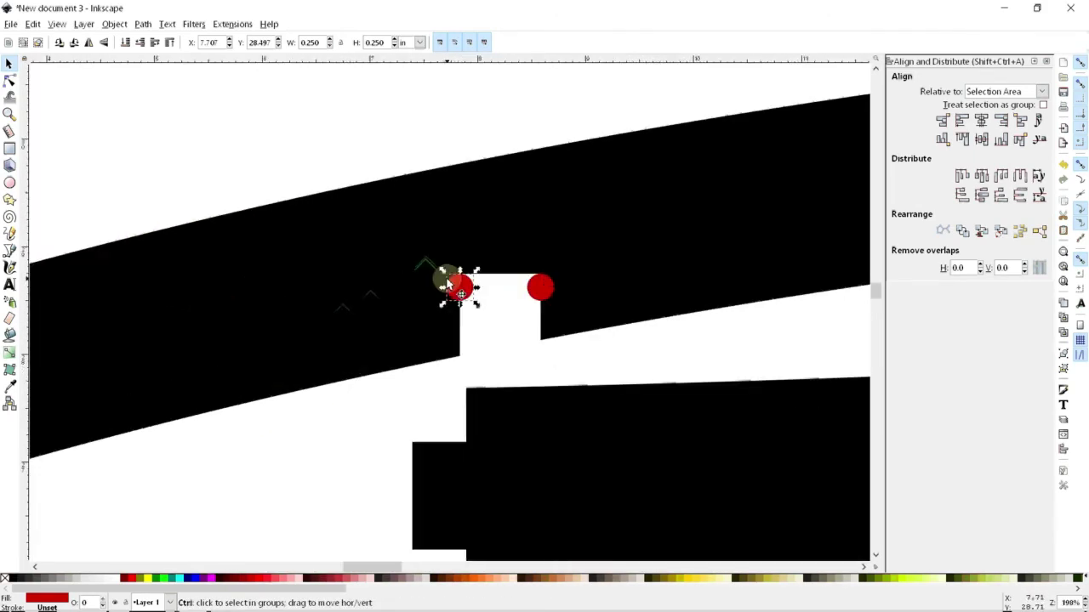
Step: Combine the two circles and cut them out of the curved frame piece, then view the whole page
key("Escape")
left_click(450, 297)
left_click(538, 284, "shift")
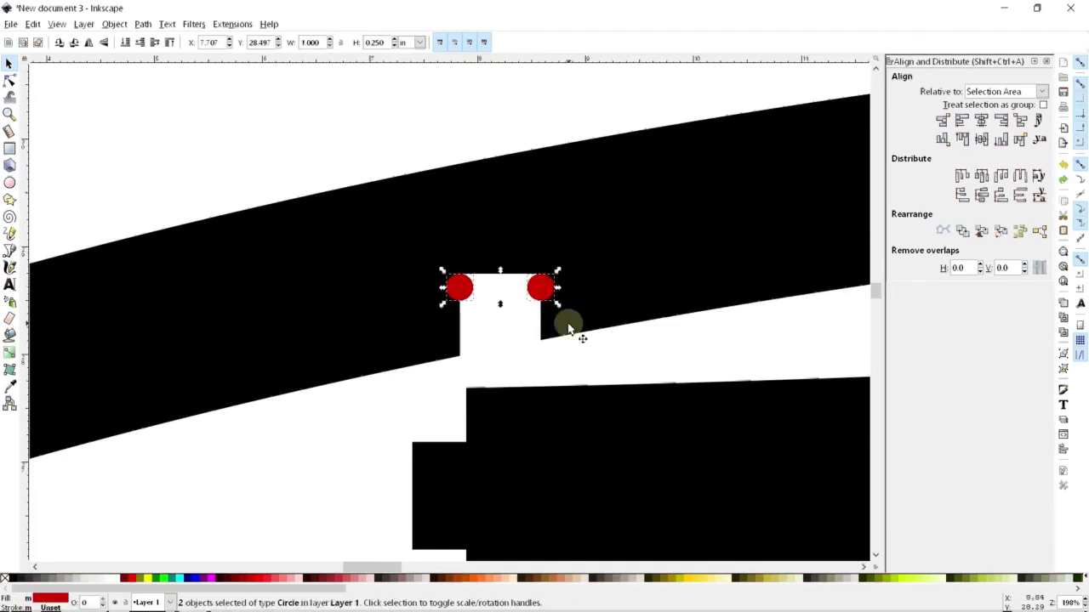
key("ctrl+k")
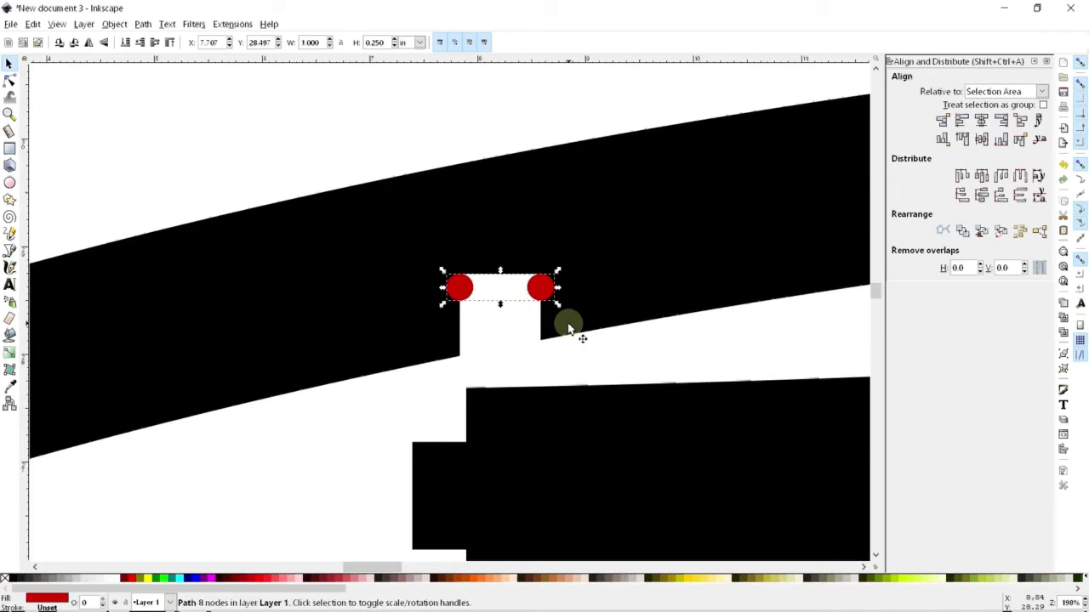
left_click(544, 228, "shift")
key("ctrl+minus")
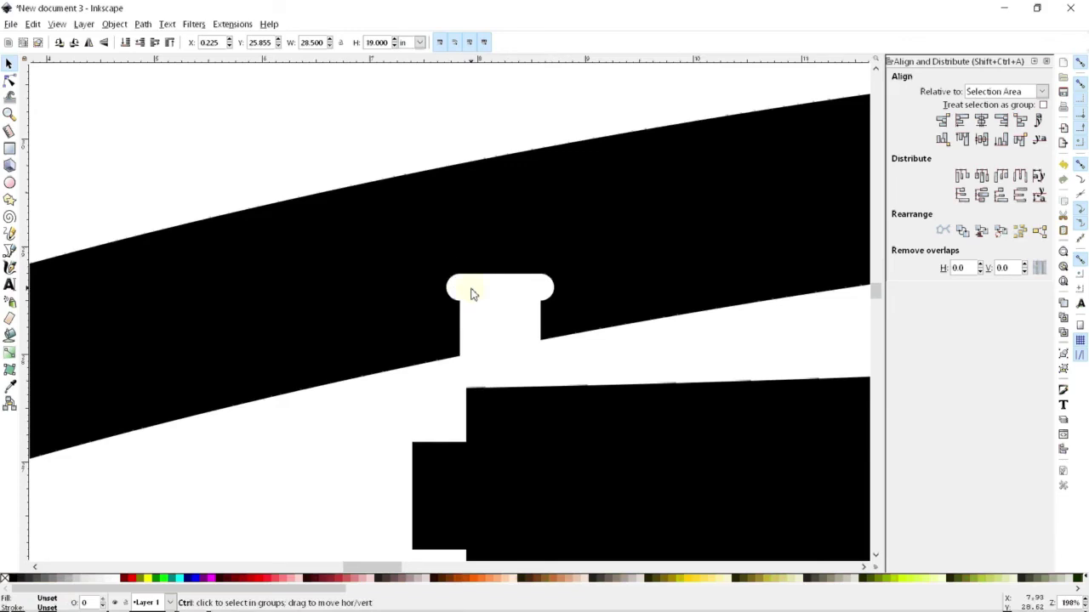
key("5")
key("Escape")
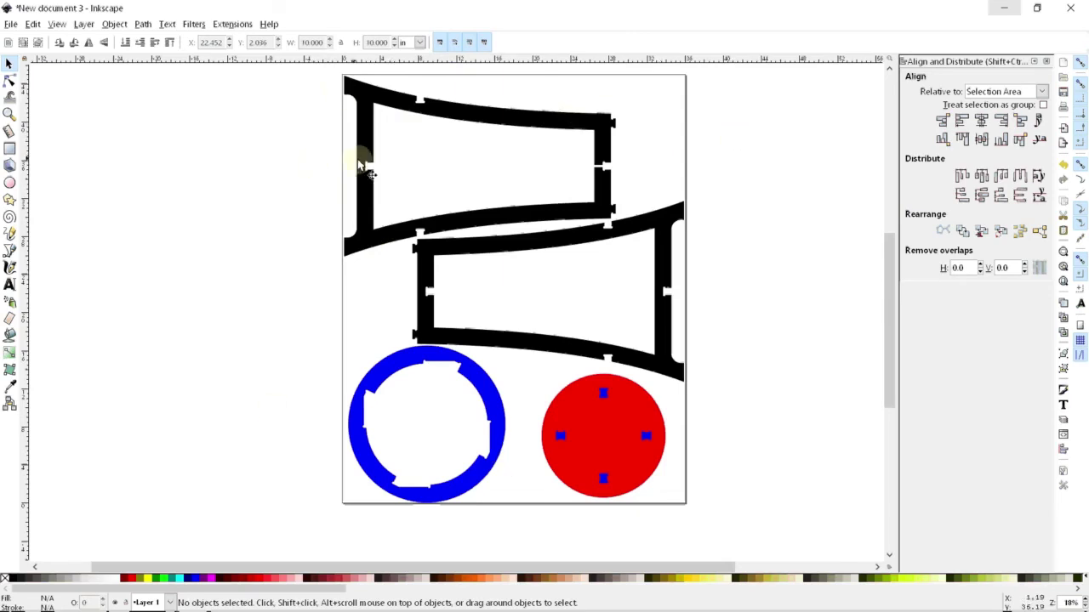
scroll(365, 167, "up", 4)
scroll(377, 208, "down", 2)
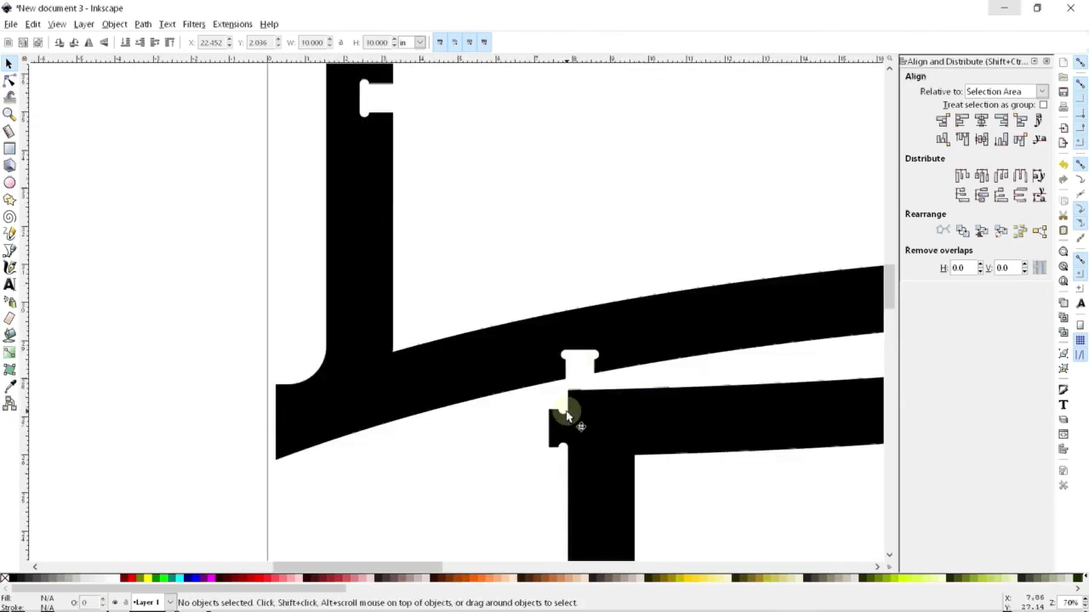
scroll(566, 416, "down", 1)
scroll(563, 308, "down", 1)
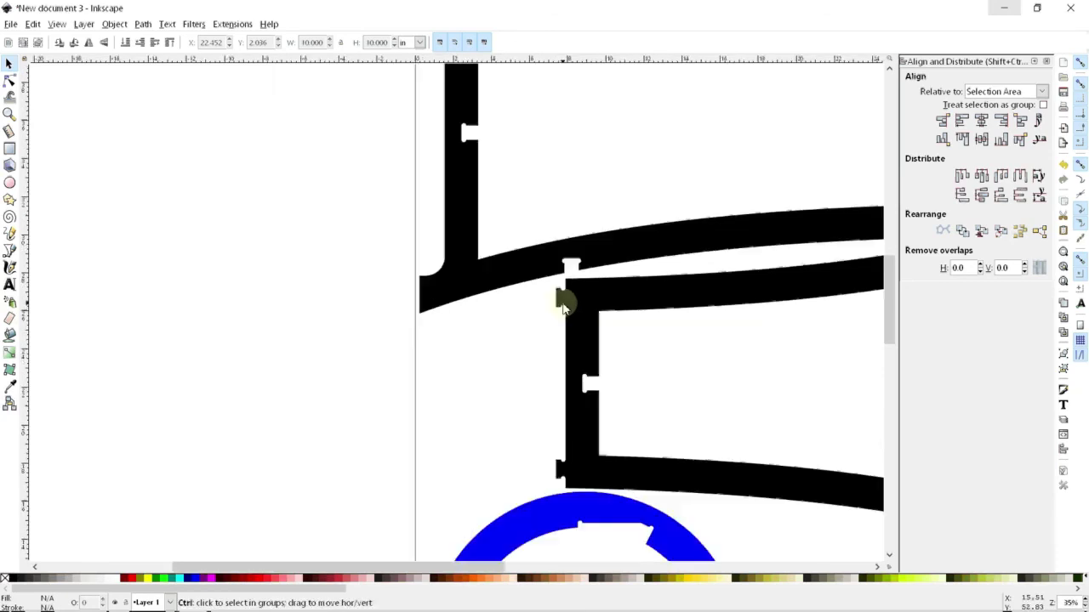
scroll(563, 308, "down", 3)
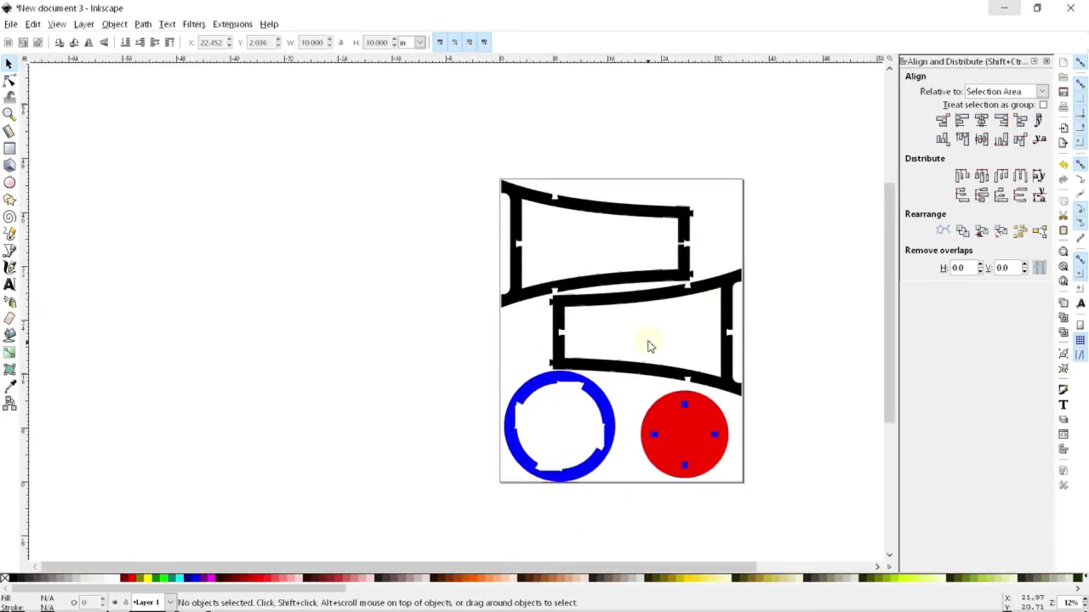
scroll(648, 344, "down", 2)
scroll(664, 292, "up", 1)
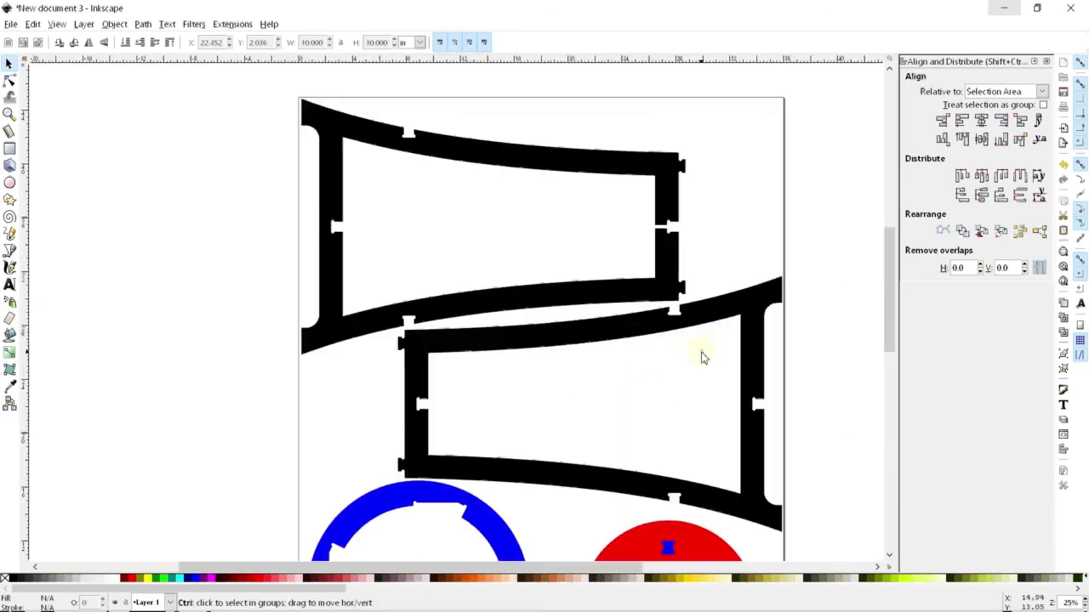
scroll(683, 346, "up", 1)
scroll(678, 372, "down", 3)
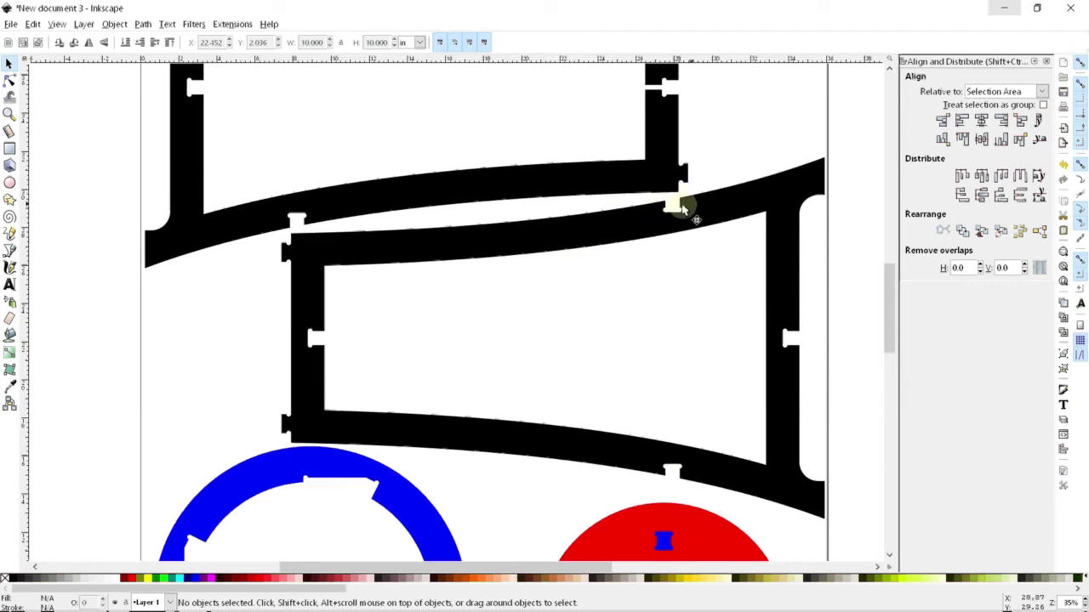
scroll(690, 252, "down", 1)
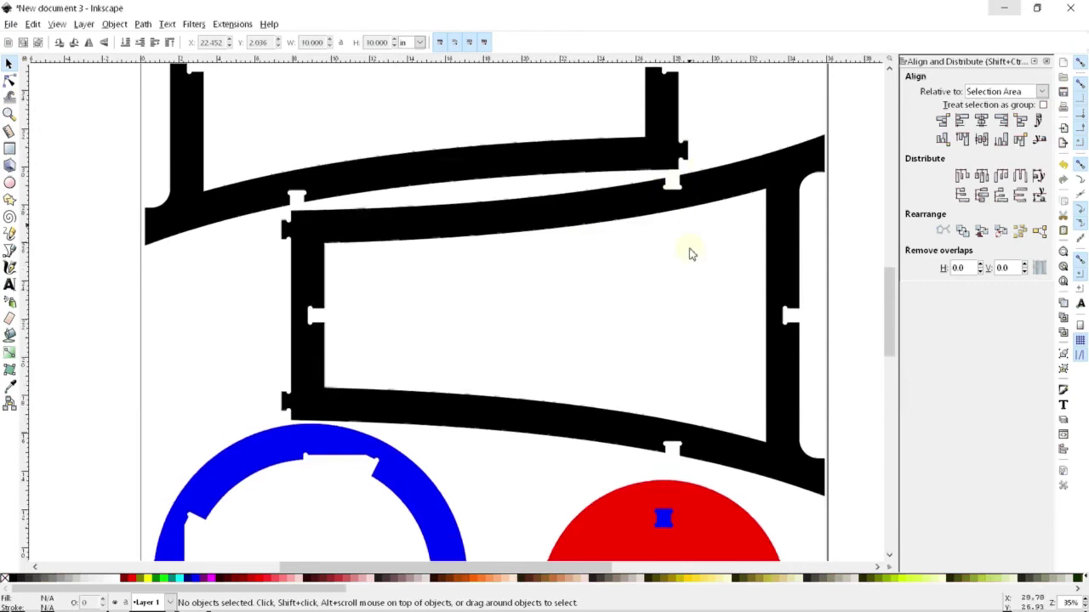
scroll(690, 253, "down", 2)
scroll(553, 293, "down", 8)
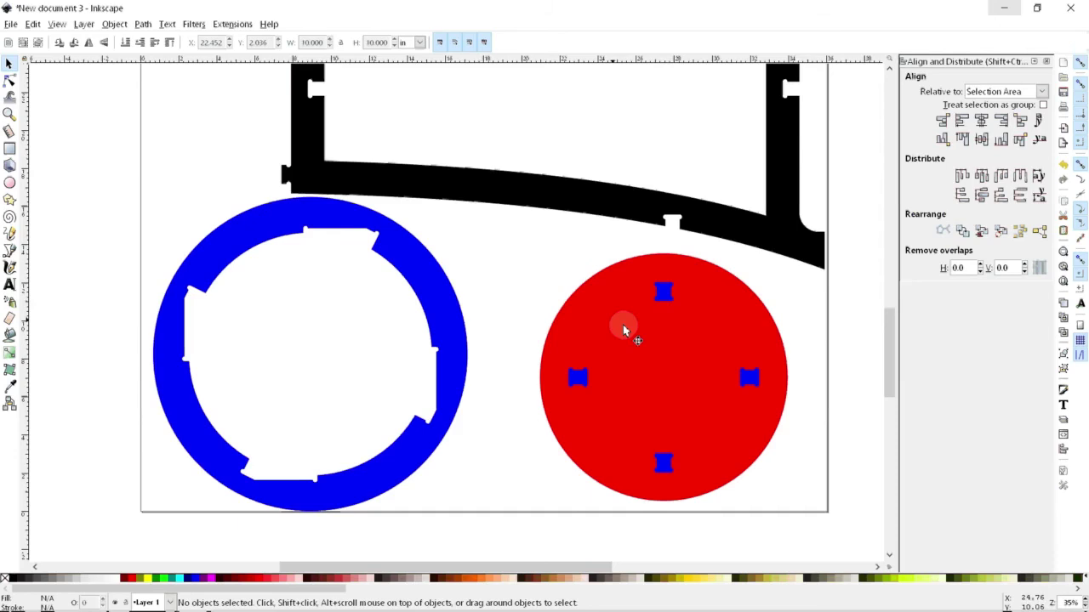
scroll(628, 310, "down", 3)
scroll(630, 299, "up", 4)
scroll(624, 306, "down", 3)
scroll(491, 182, "up", 1)
scroll(688, 268, "down", 2)
scroll(587, 277, "up", 3)
scroll(588, 279, "down", 2)
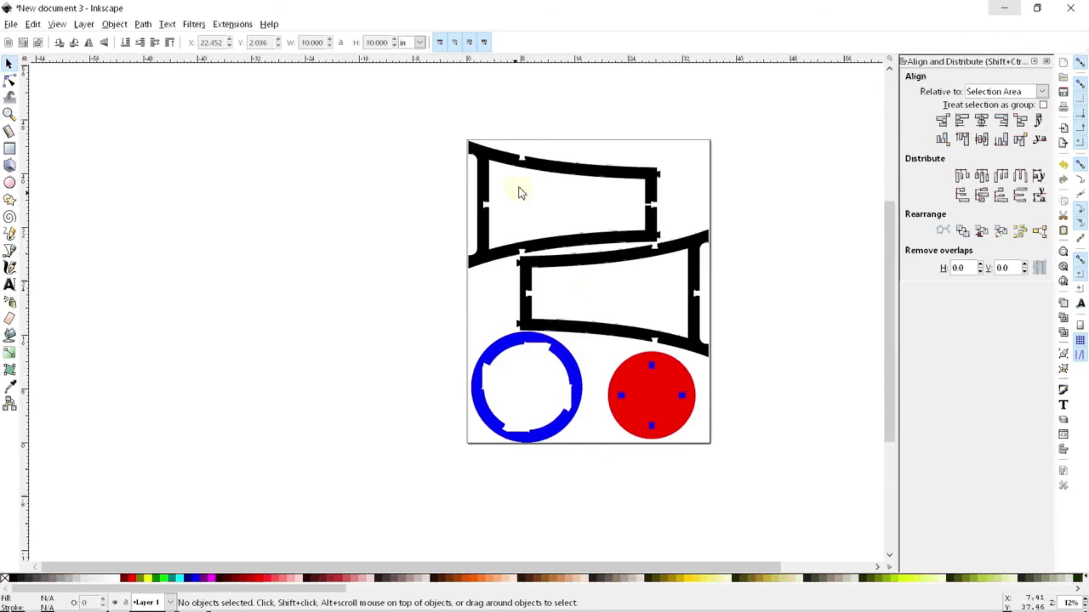
scroll(564, 282, "up", 1)
scroll(553, 268, "down", 1)
scroll(570, 306, "down", 1)
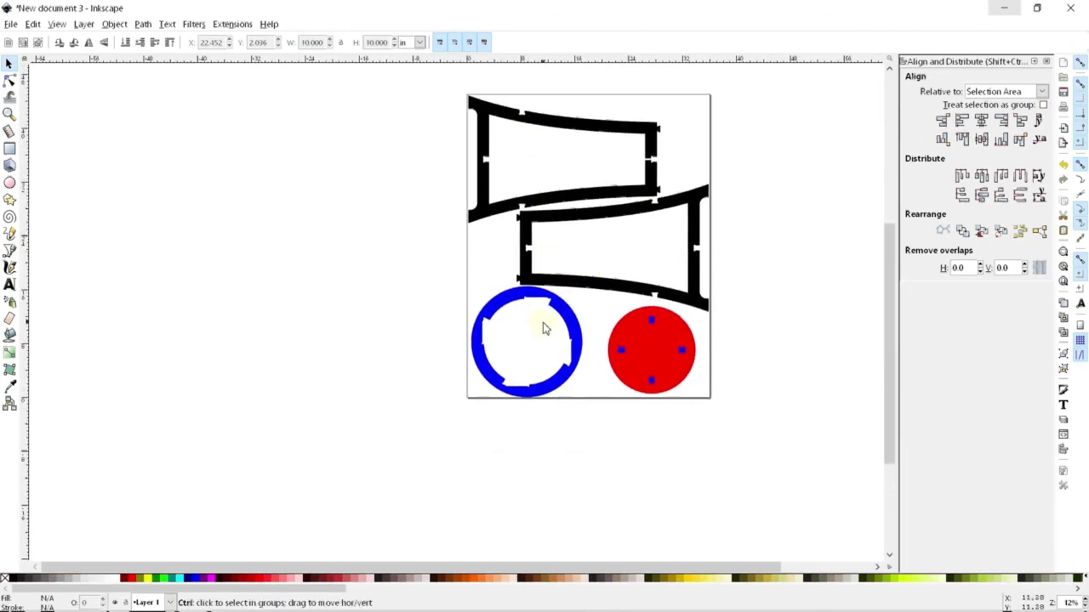
scroll(544, 329, "up", 4)
scroll(542, 315, "down", 2)
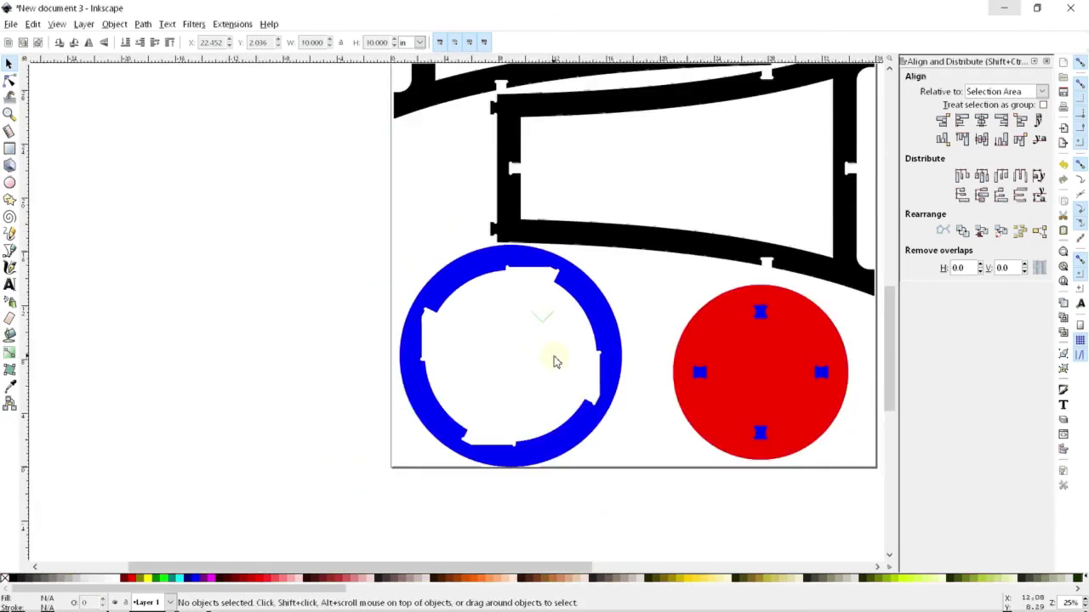
scroll(553, 362, "down", 3)
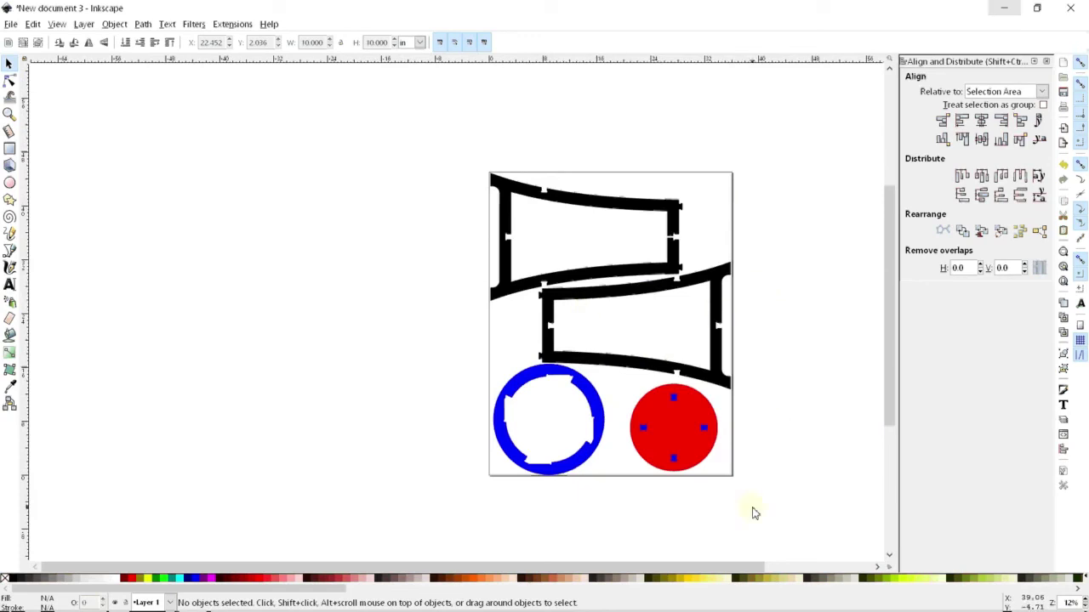
scroll(439, 357, "down", 1)
scroll(703, 445, "up", 2, "ctrl")
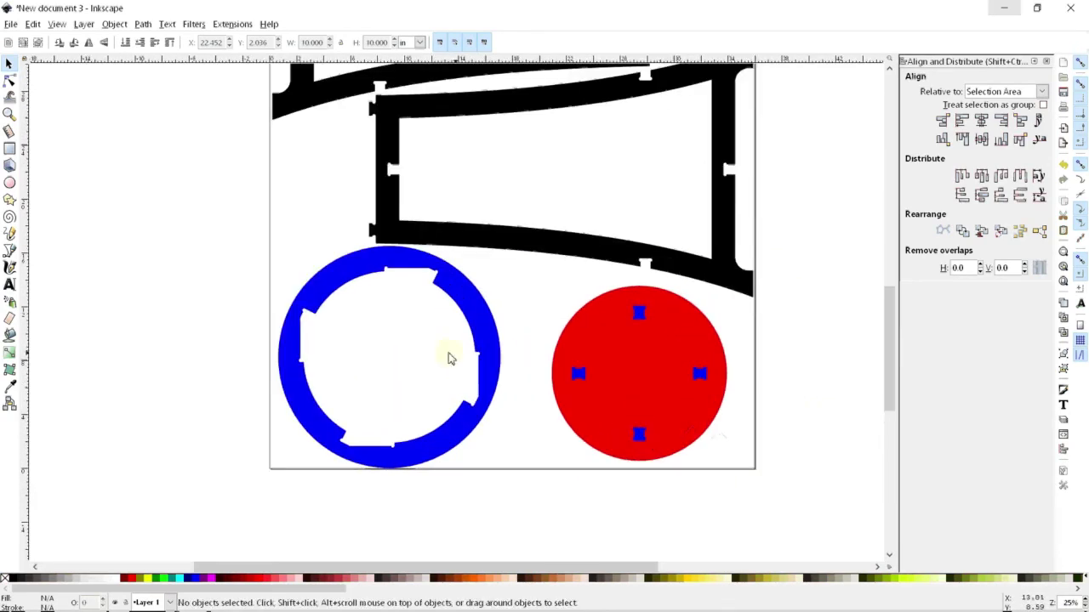
scroll(578, 315, "up", 6)
scroll(544, 327, "down", 4)
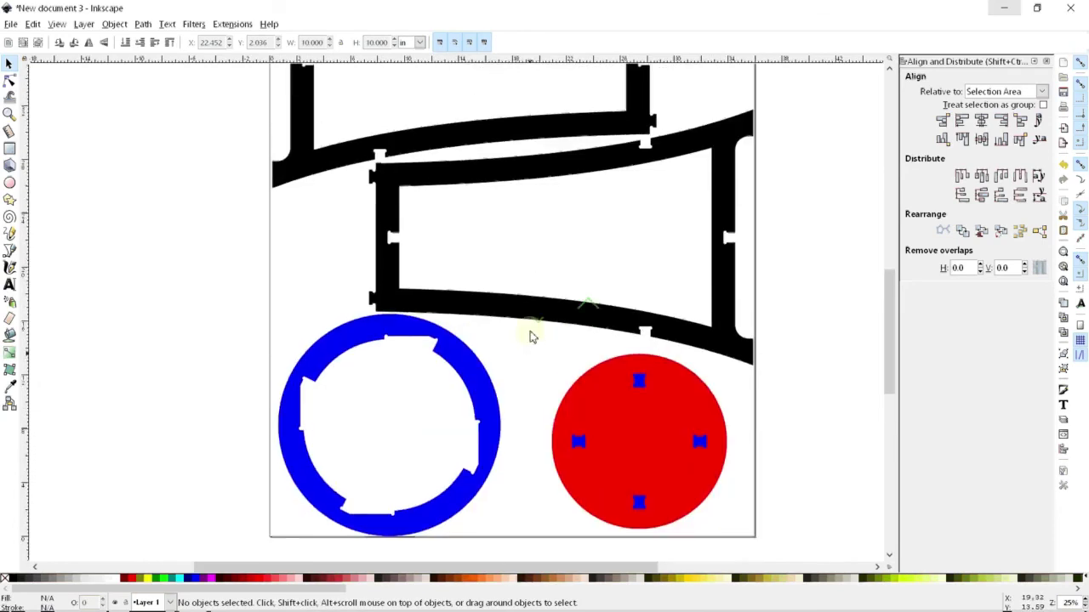
scroll(502, 342, "up", 1)
scroll(486, 346, "down", 1, "ctrl")
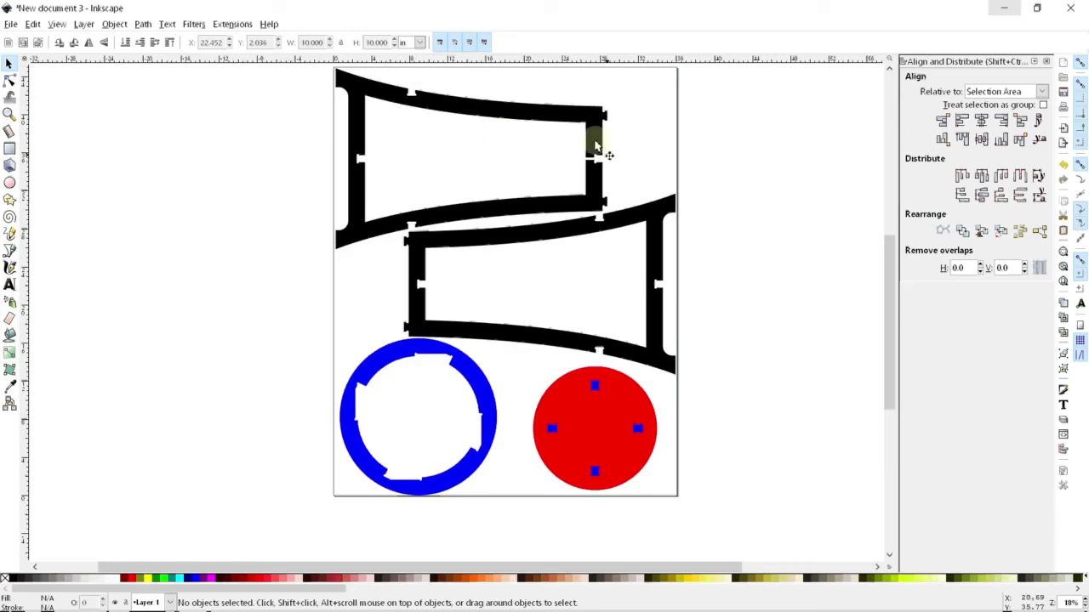
left_click(511, 106)
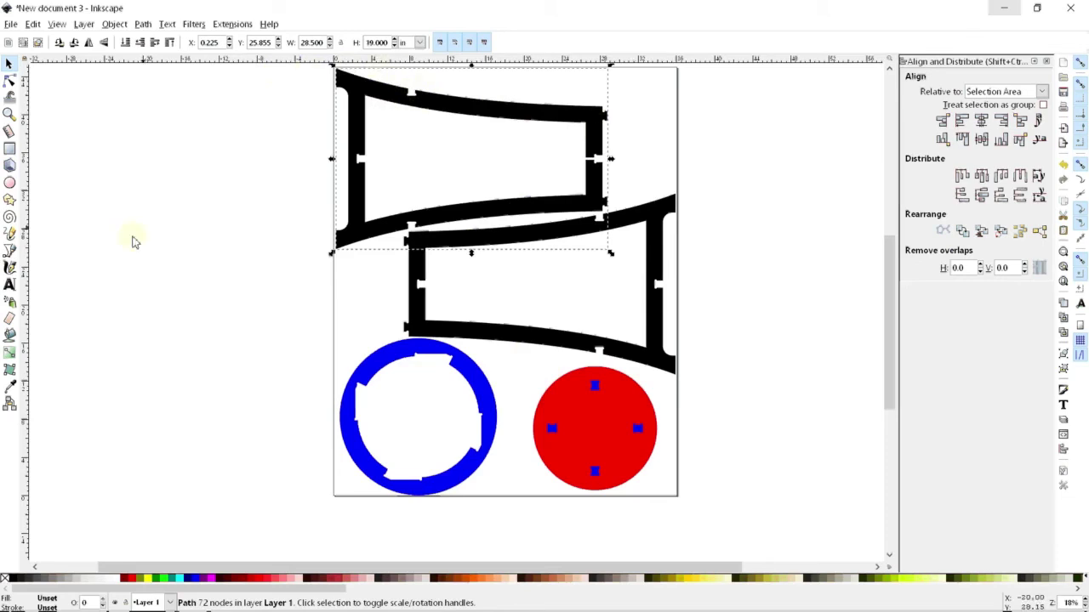
left_click(219, 287)
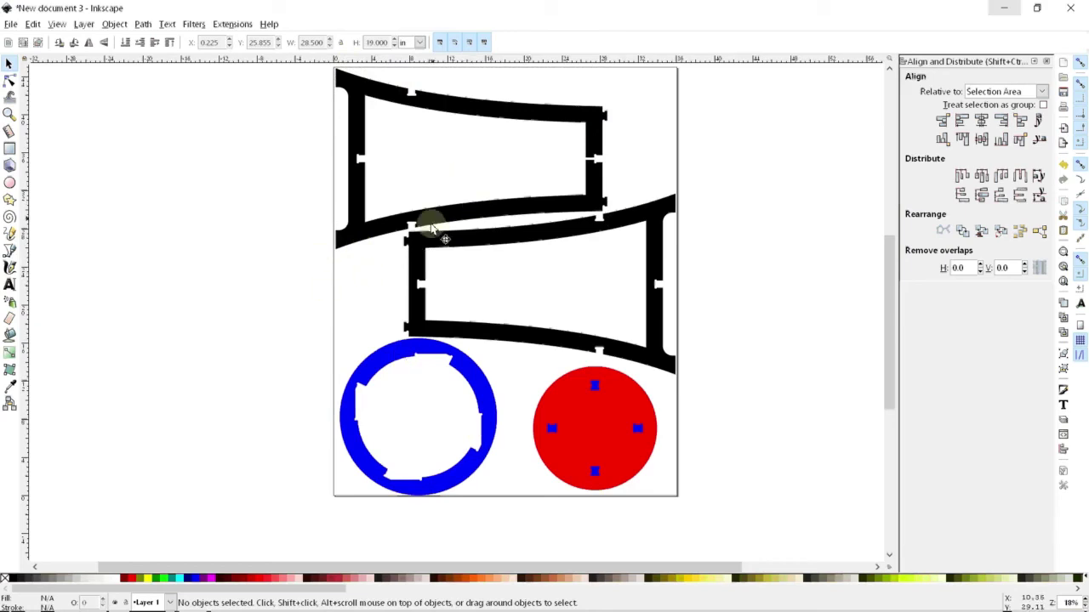
scroll(521, 434, "down", 1)
scroll(521, 434, "up", 2)
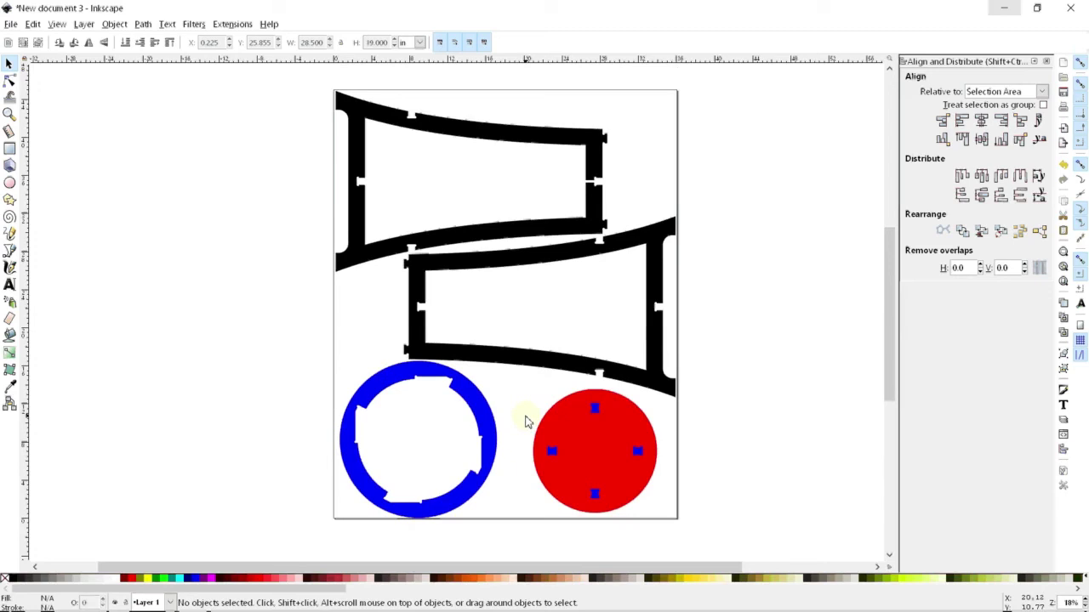
scroll(515, 361, "down", 3)
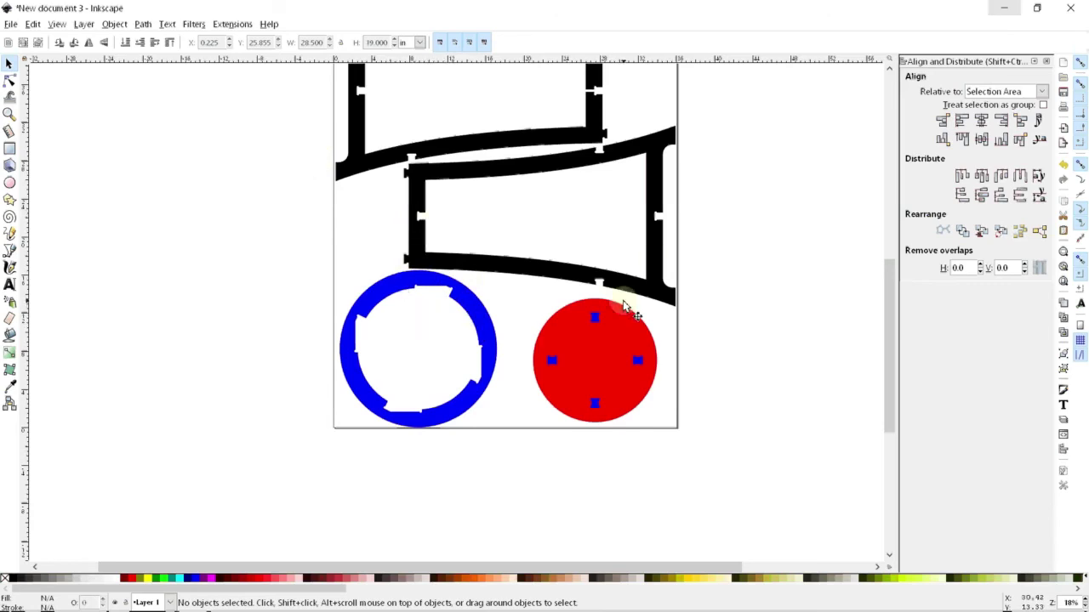
scroll(491, 336, "up", 3)
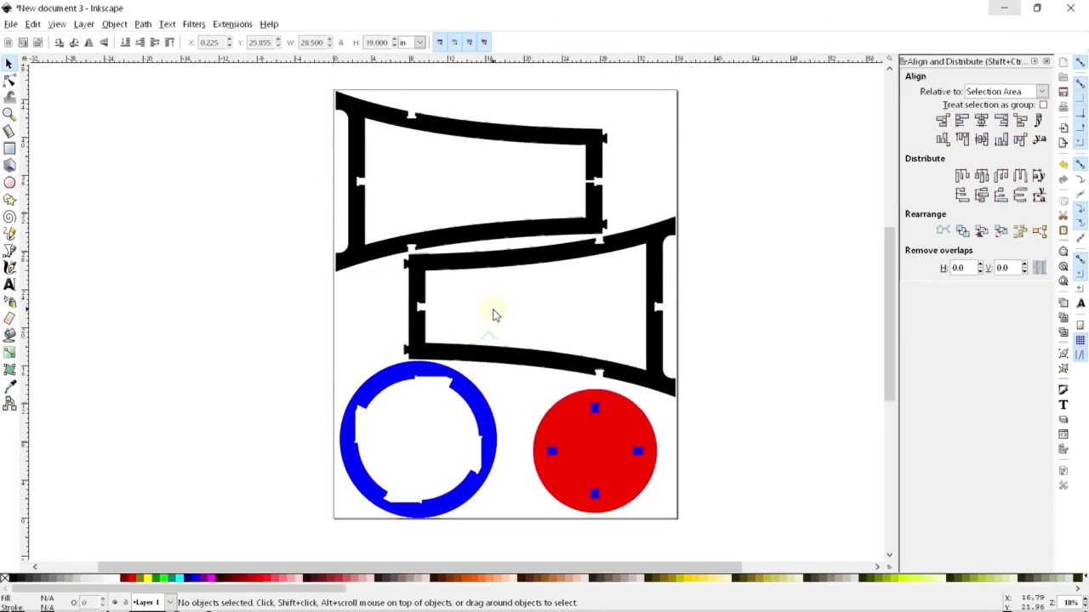
scroll(495, 314, "down", 3)
scroll(514, 285, "up", 2)
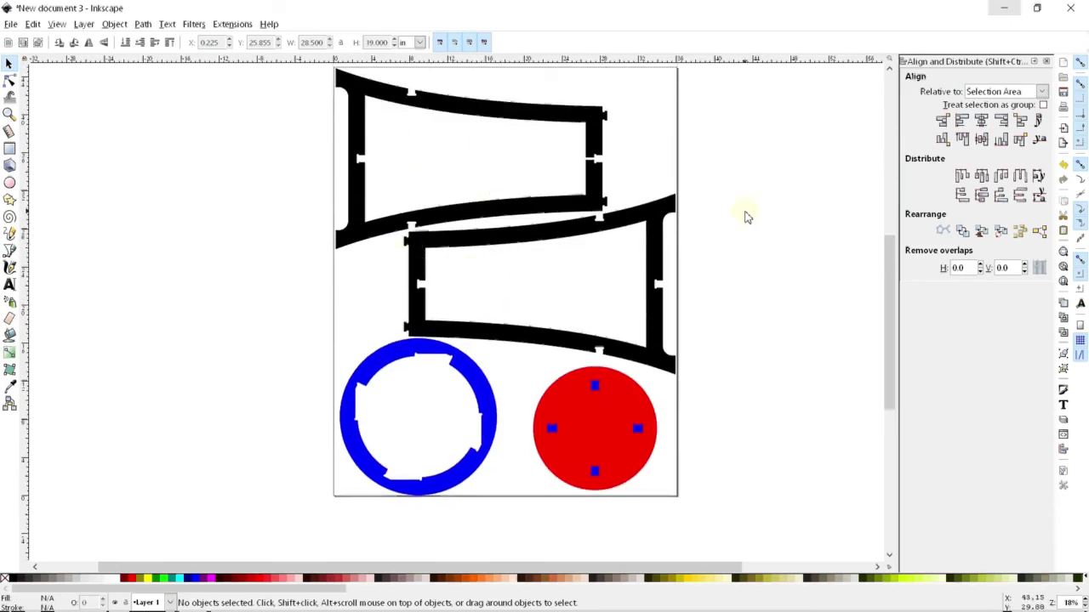
scroll(565, 307, "down", 2)
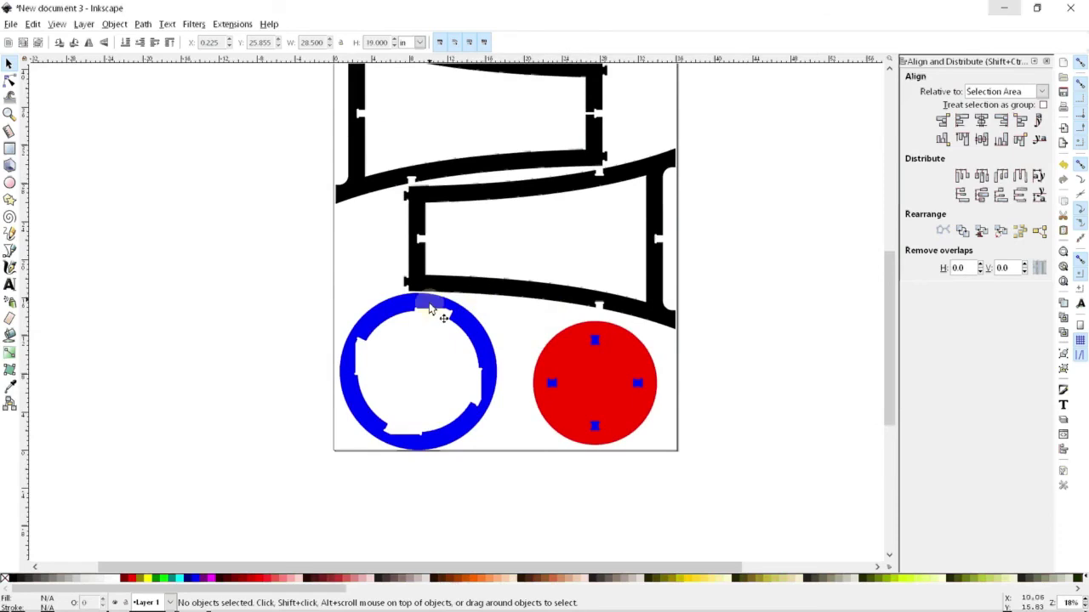
Step: Open Object > Fill and Stroke and select the blue notched ring
left_click(121, 25)
mouse_move(146, 25)
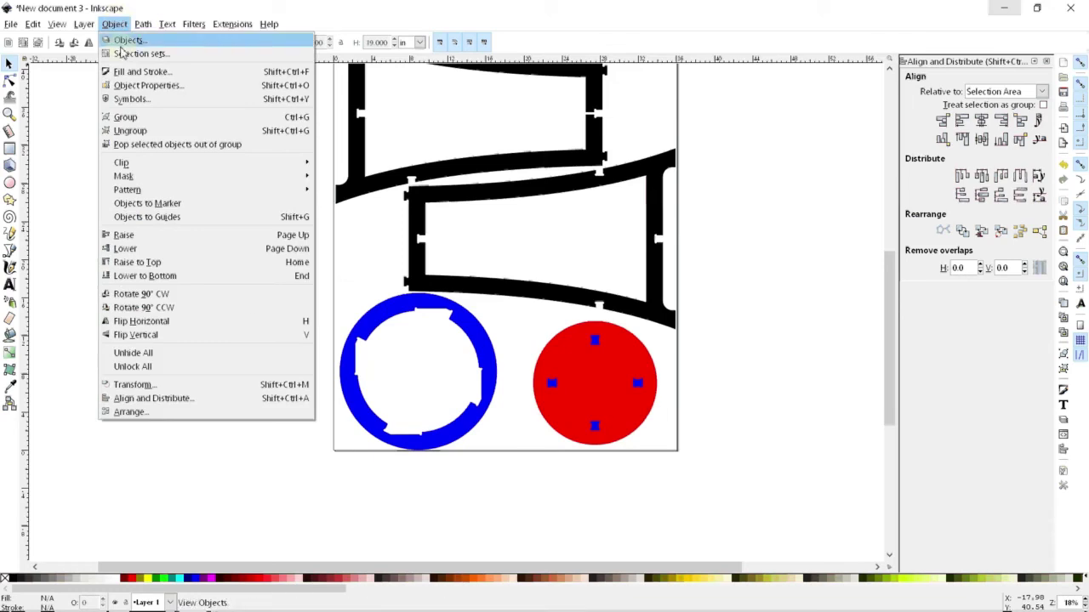
left_click(141, 73)
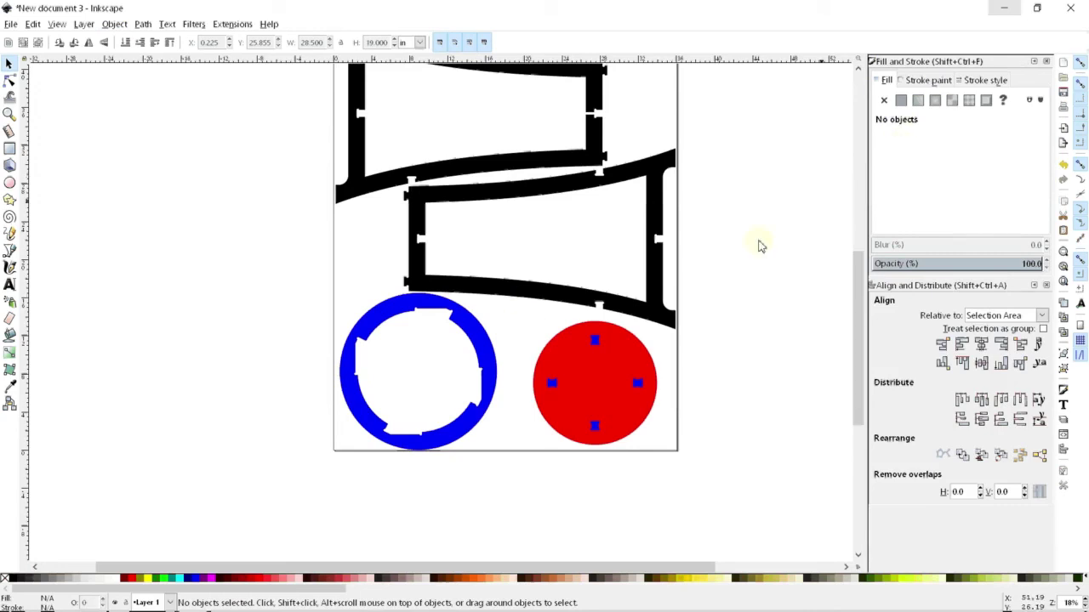
left_click(474, 335)
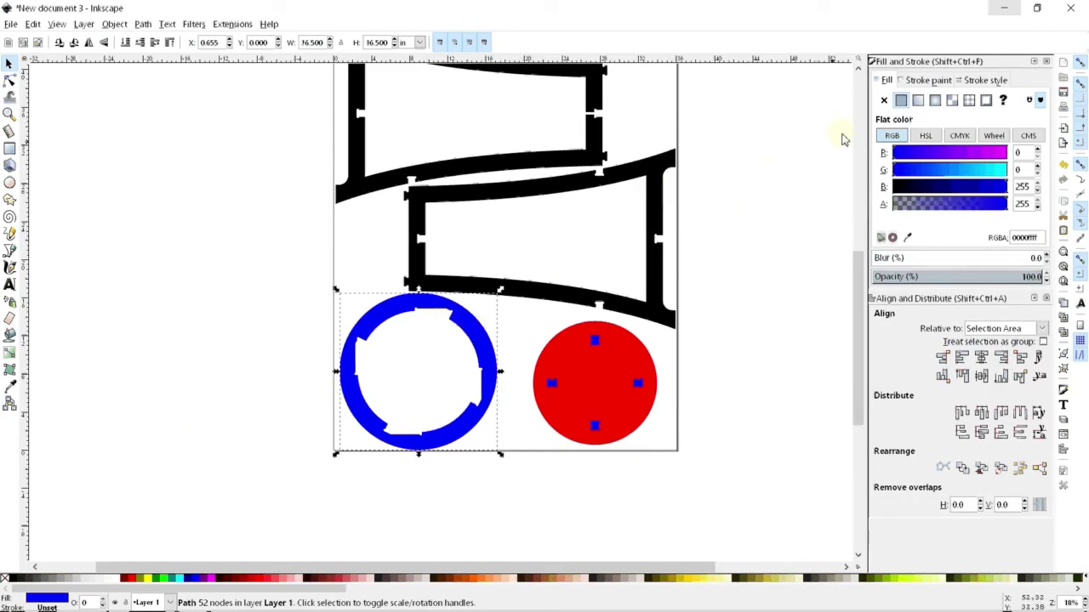
Step: Set the ring's fill to none and its stroke to flat pure red (R 255)
left_click(886, 102)
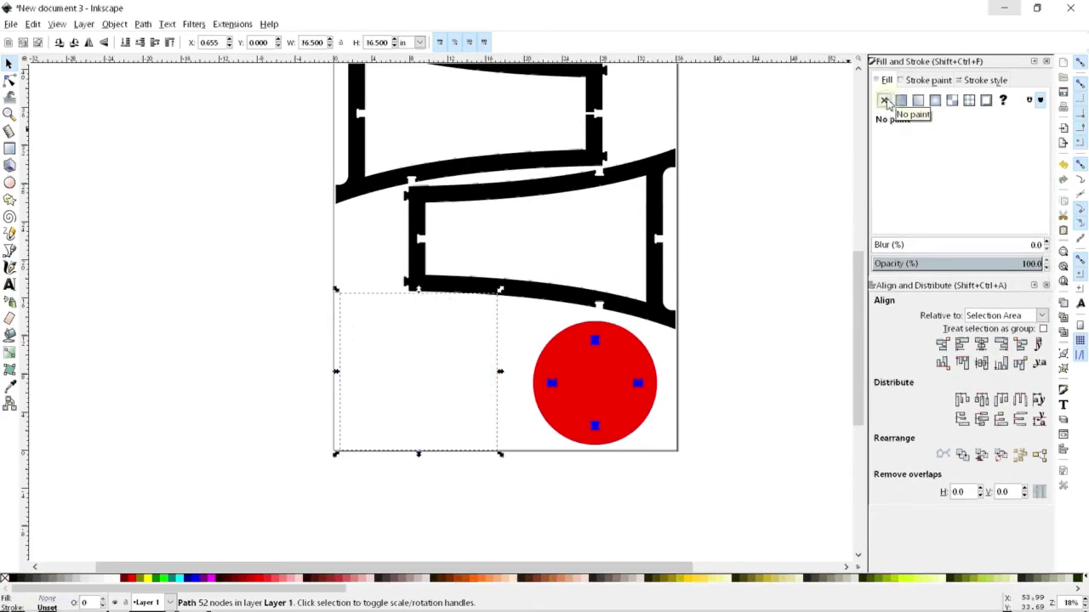
left_click(933, 81)
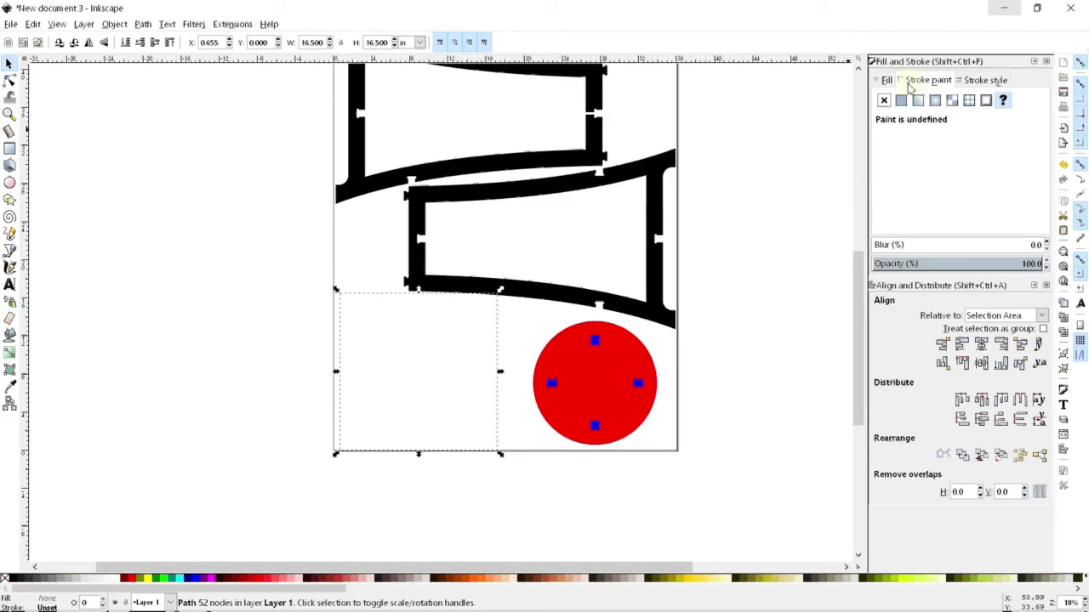
left_click(901, 101)
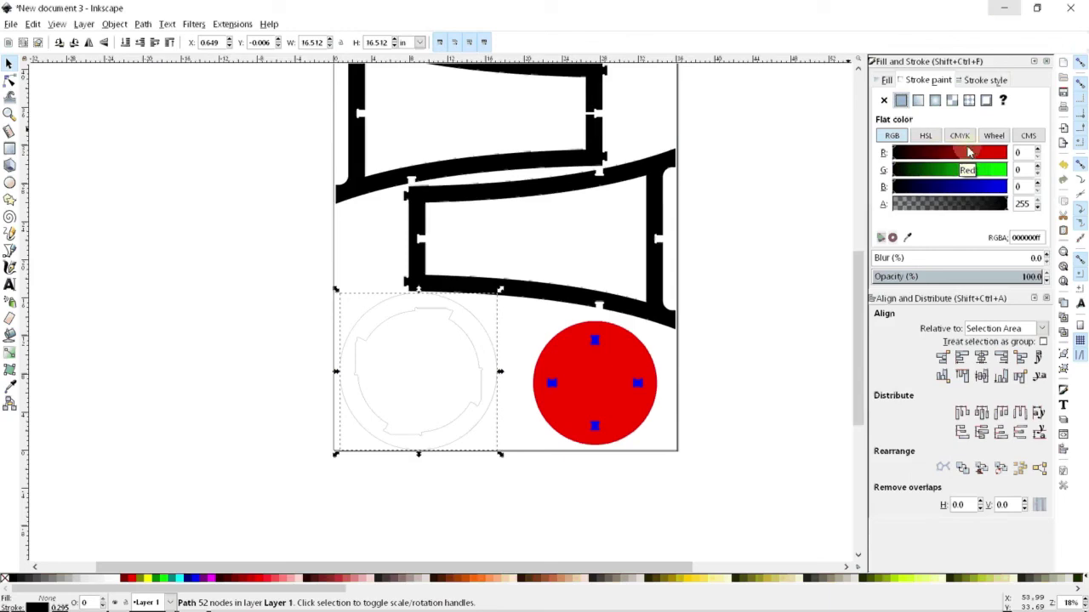
left_click_drag(968, 151, 1059, 150)
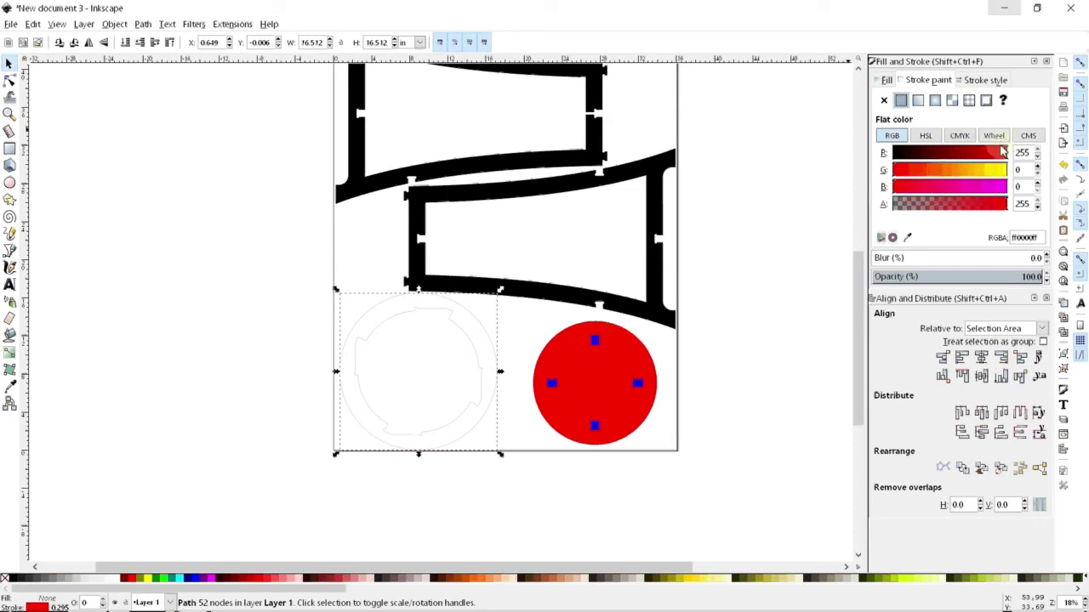
left_click(977, 85)
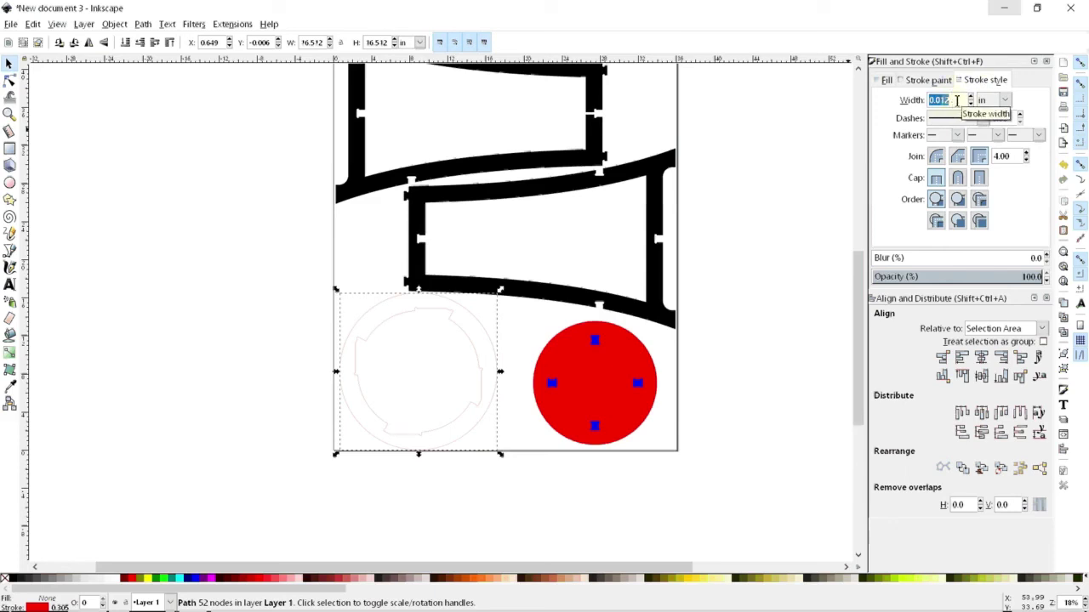
Step: Set the ring's stroke width to 0.001 in, then zoom in and out to check the hairline
left_click(957, 100)
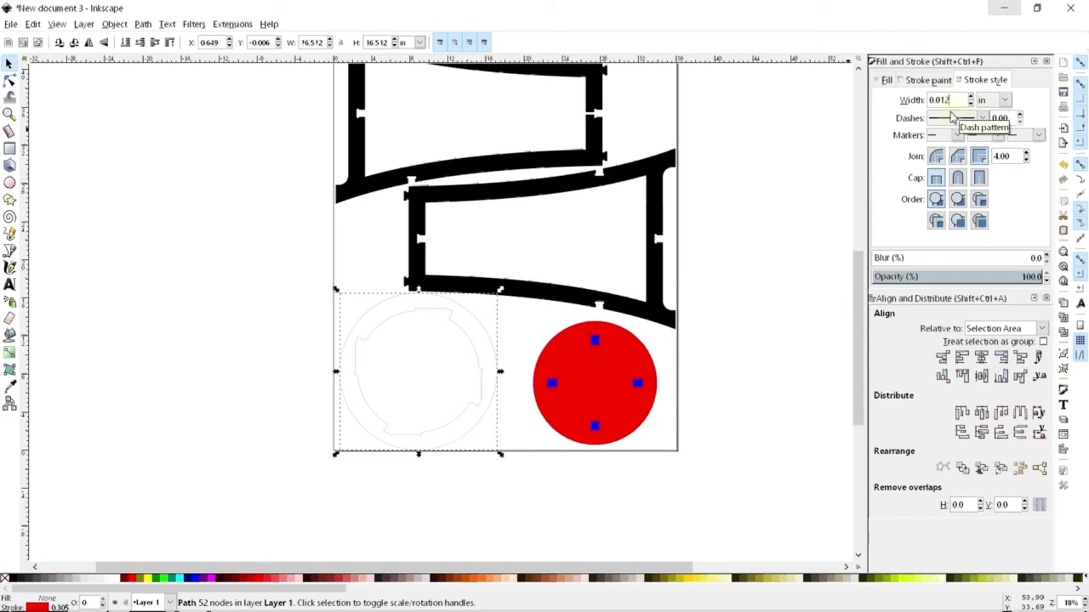
key("BackSpace")
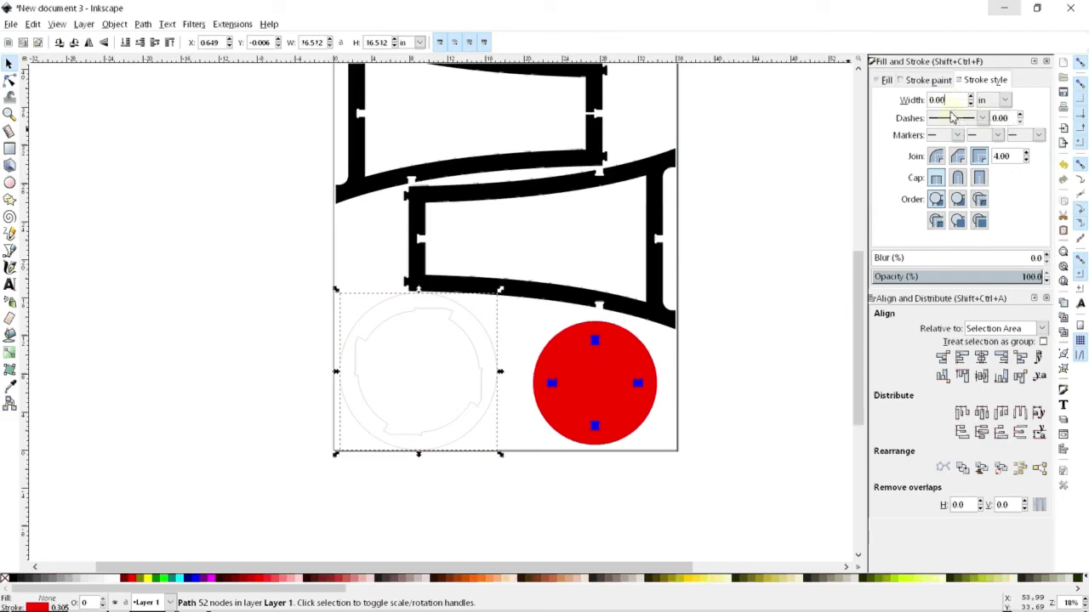
key("Return")
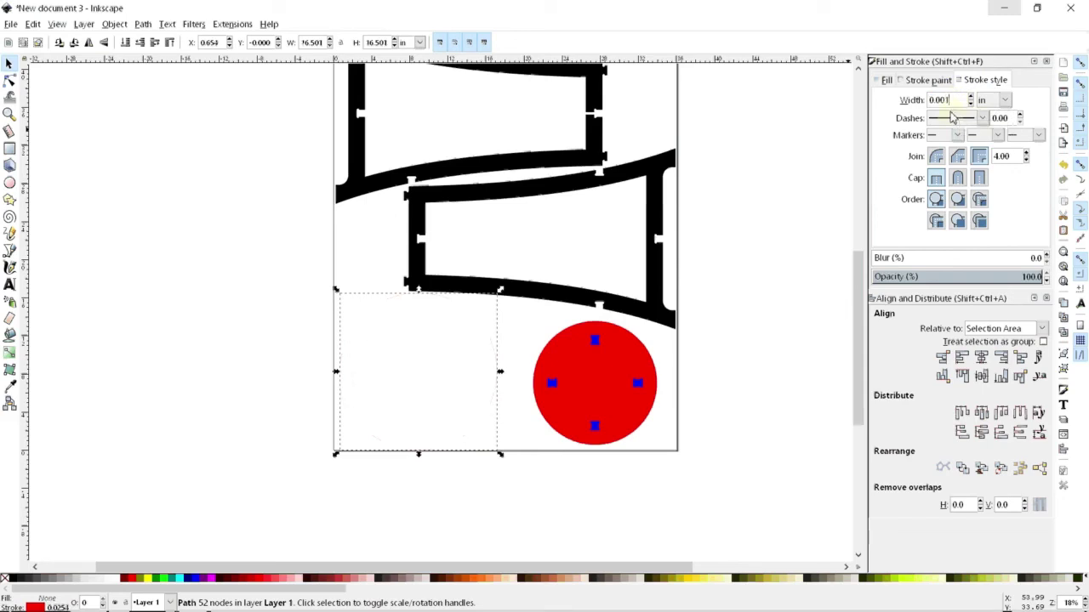
left_click(946, 100)
key("BackSpace")
type("4")
key("BackSpace")
type("1")
scroll(349, 327, "up", 5)
scroll(394, 365, "up", 2)
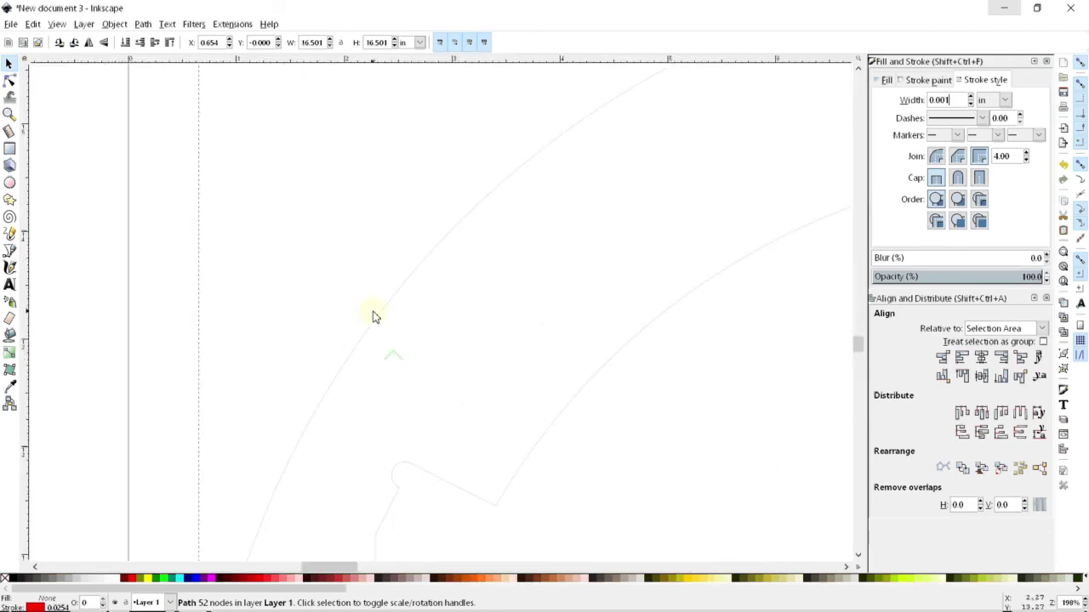
scroll(375, 315, "down", 7)
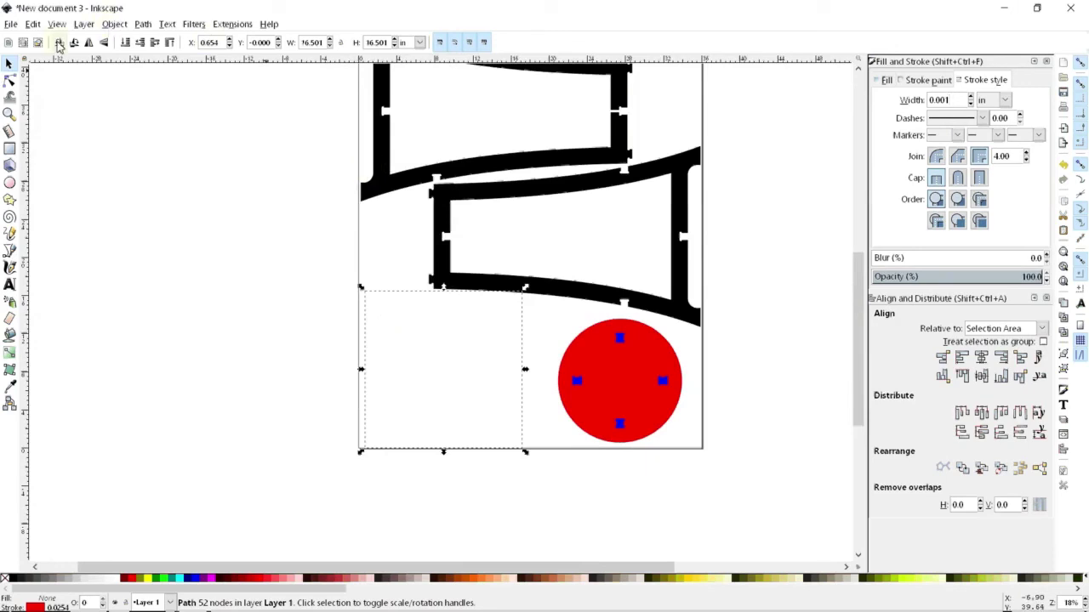
Step: Switch the canvas to View > Display mode > Outline and scroll to review the cut lines
left_click(56, 24)
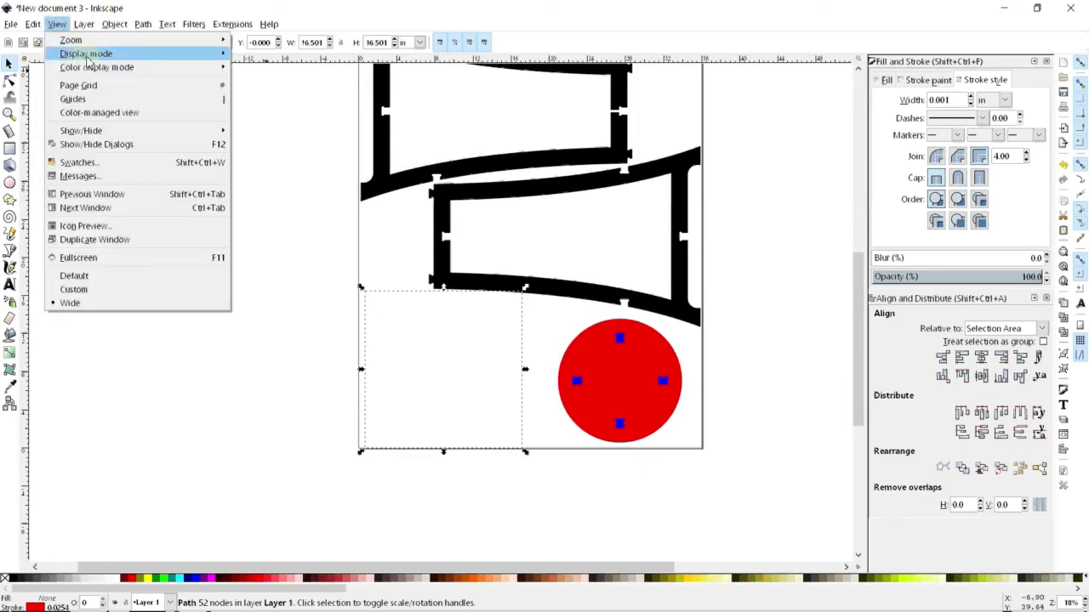
mouse_move(158, 53)
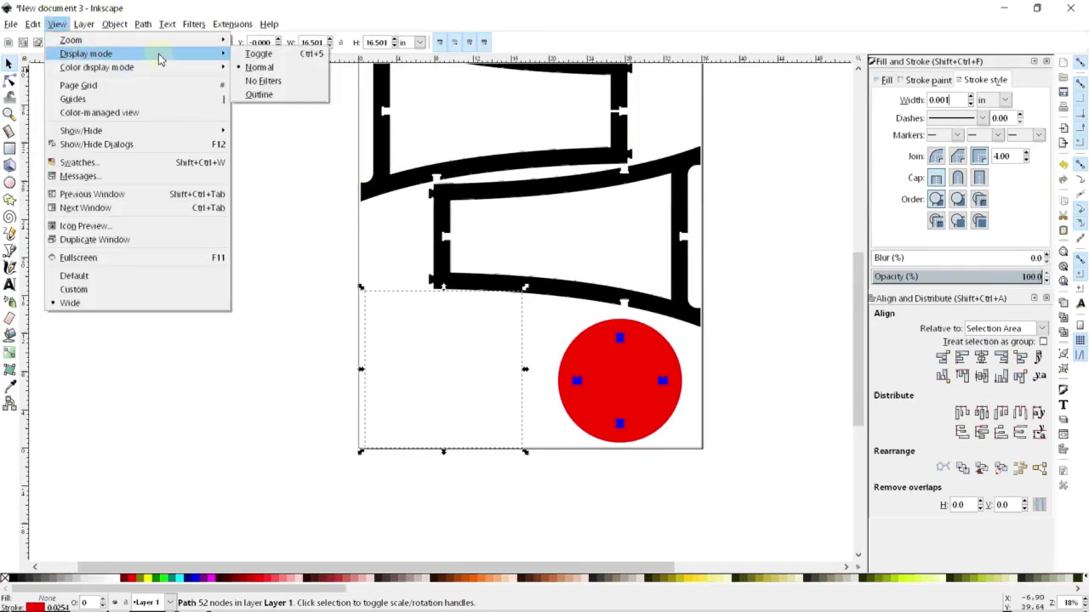
left_click(299, 95)
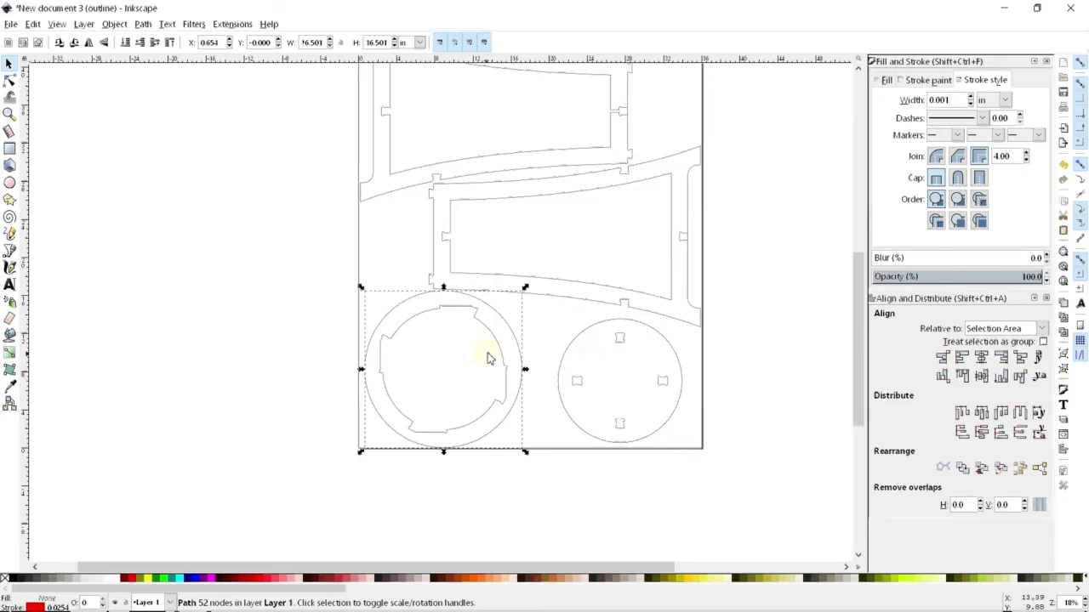
scroll(522, 330, "down", 1)
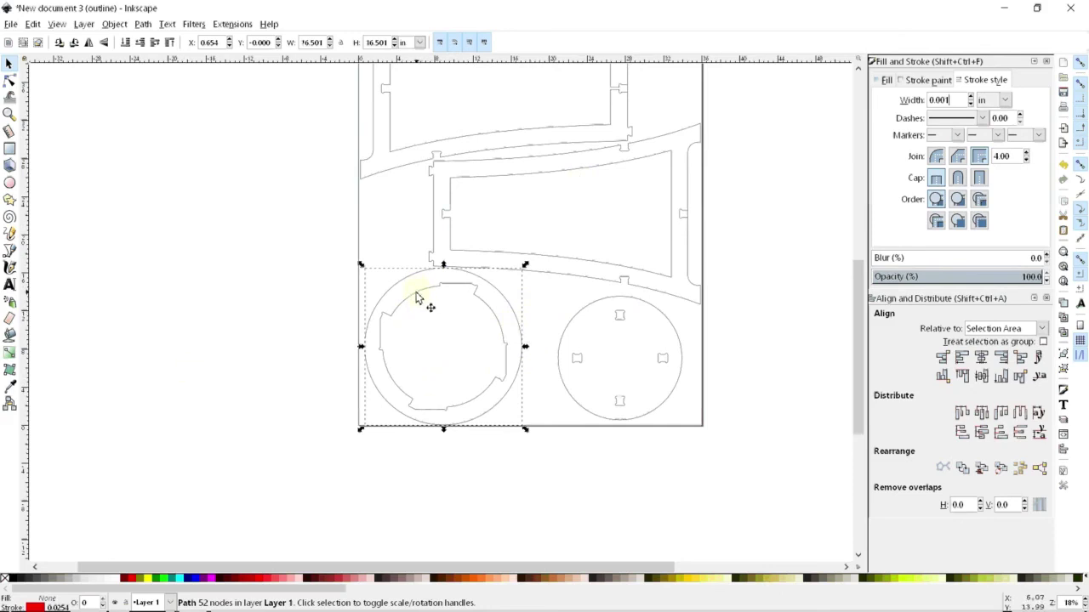
scroll(434, 315, "down", 2)
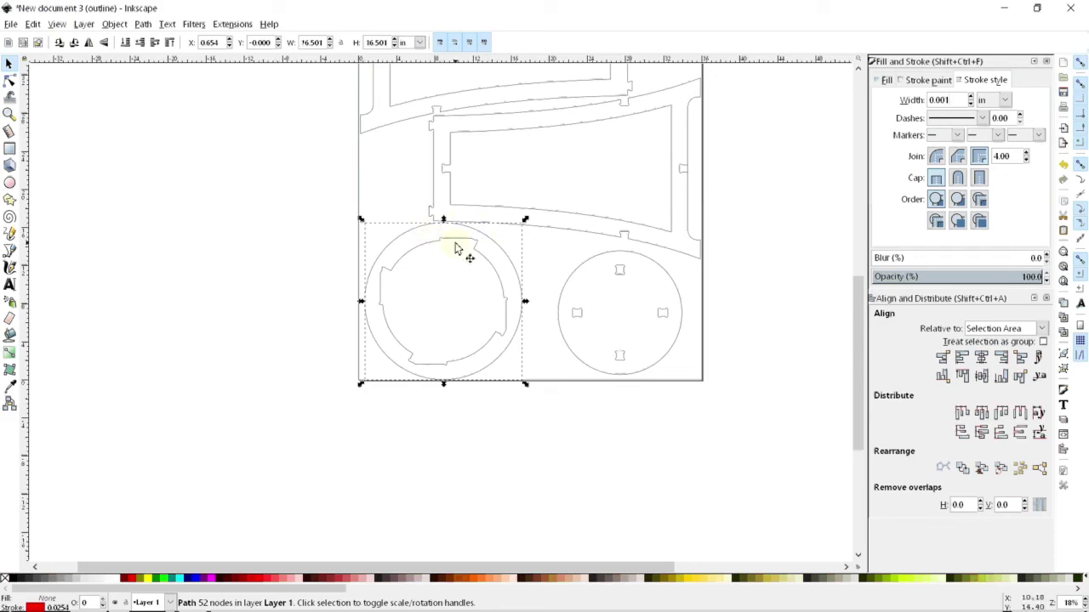
scroll(462, 276, "up", 4)
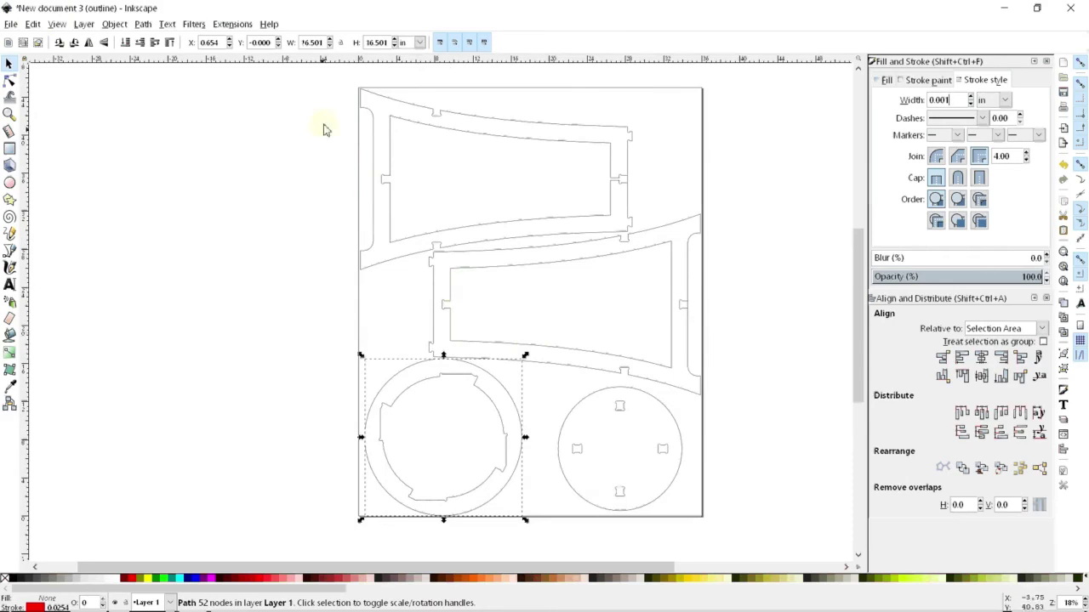
scroll(328, 445, "down", 1)
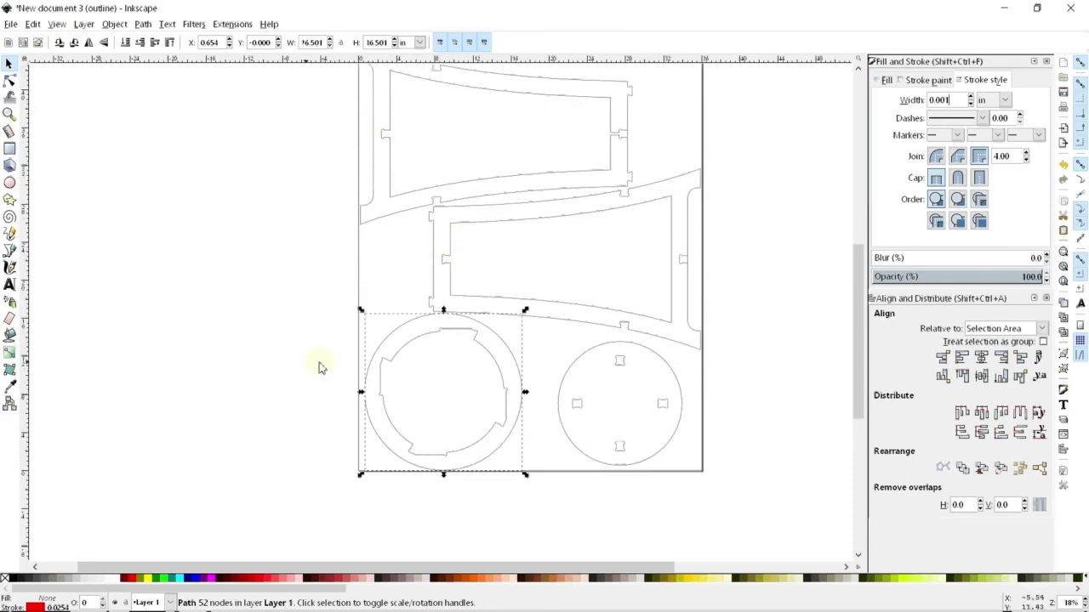